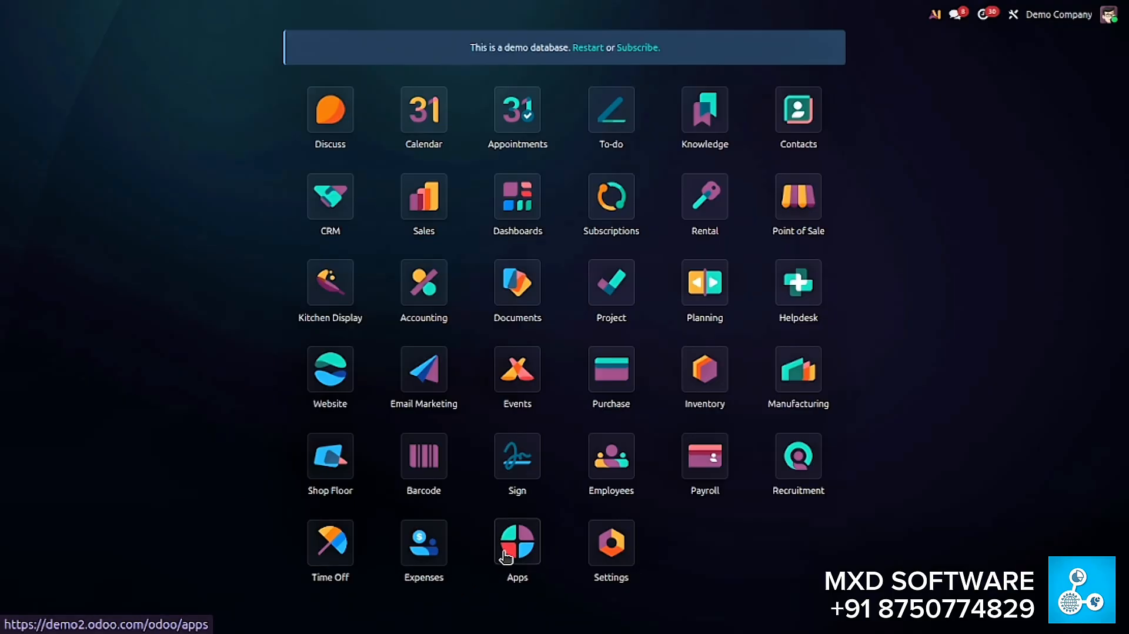
- Search the apps catalogue for the crm module
{"action": "left_click", "coordinate": [505, 552]}
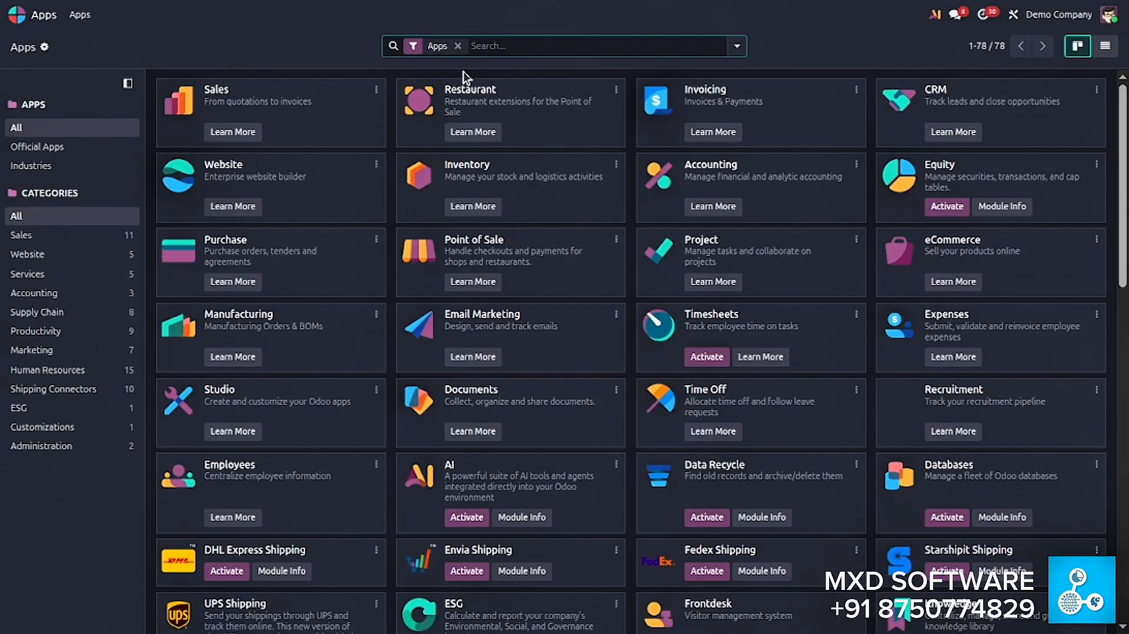
{"action": "type", "text": "crm"}
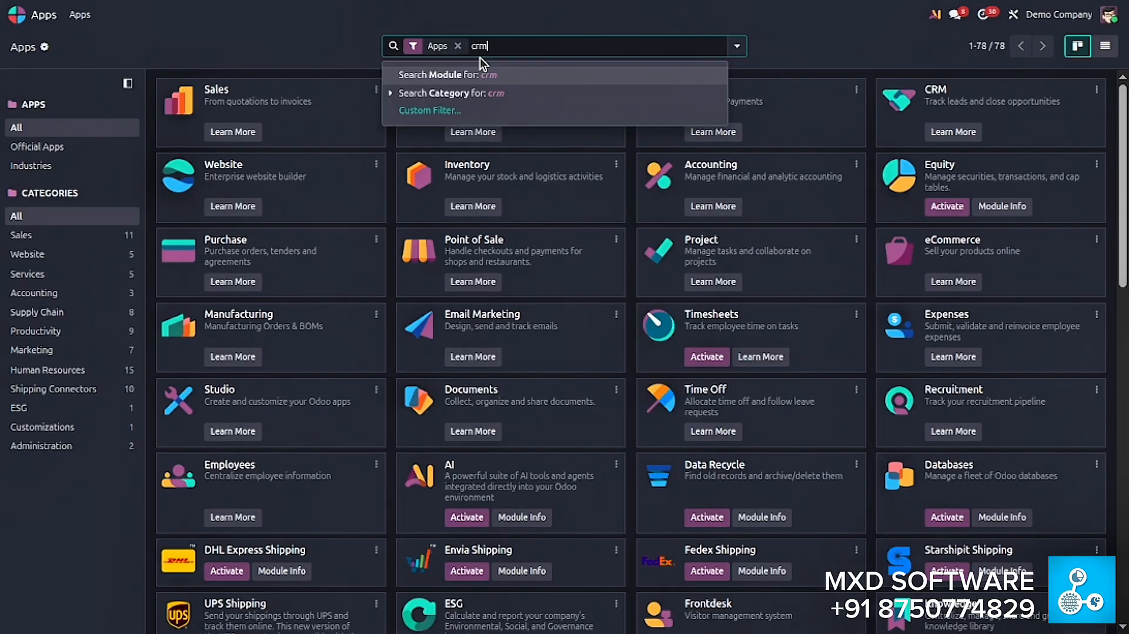
{"action": "key", "text": "Return"}
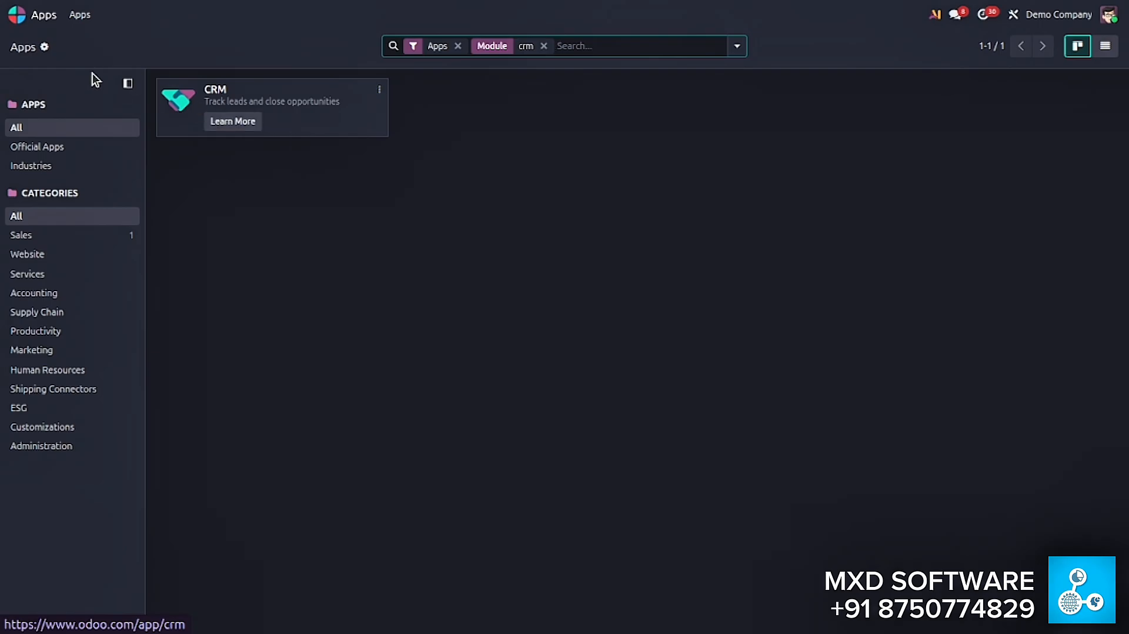
- Enable the Leads qualification step in the CRM app's settings and save the change
{"action": "left_click", "coordinate": [16, 14]}
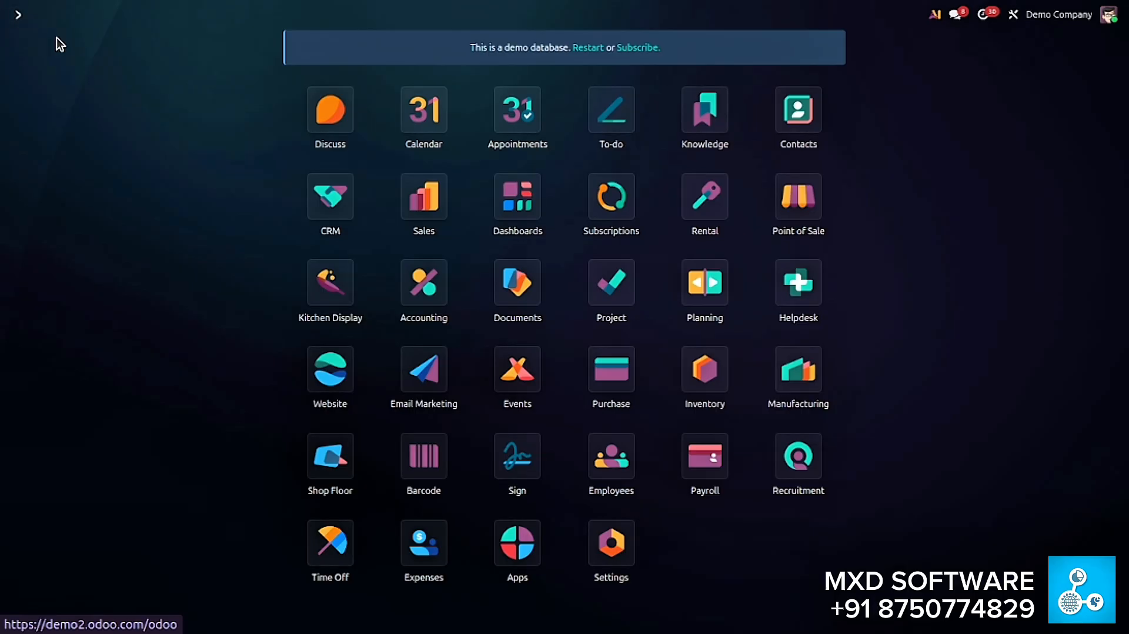
{"action": "left_click", "coordinate": [338, 217]}
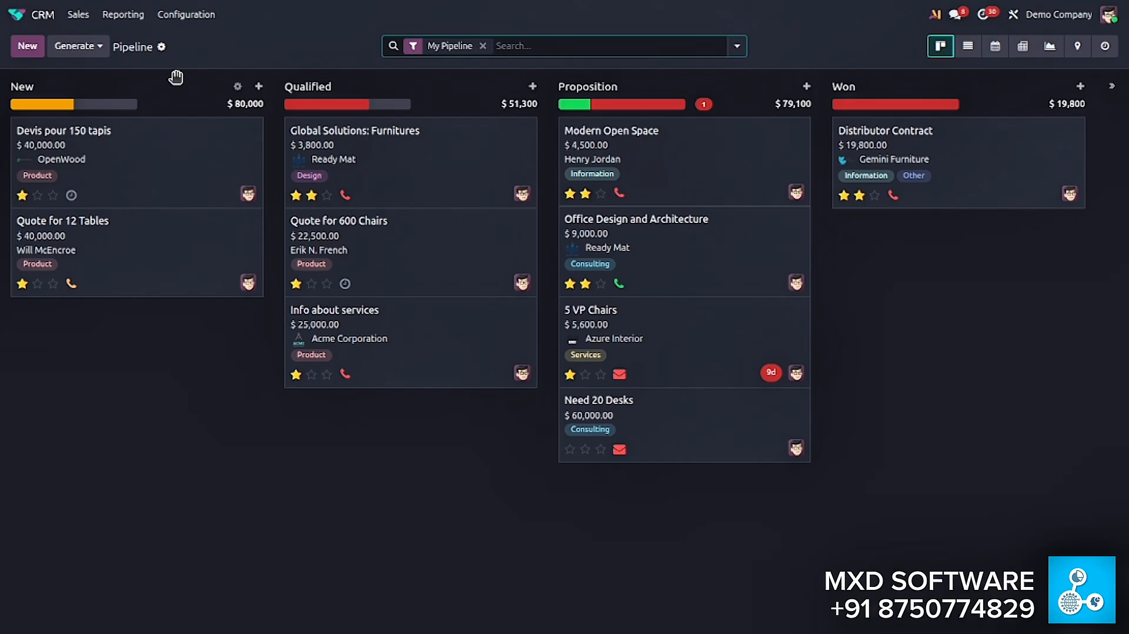
{"action": "left_click", "coordinate": [178, 18]}
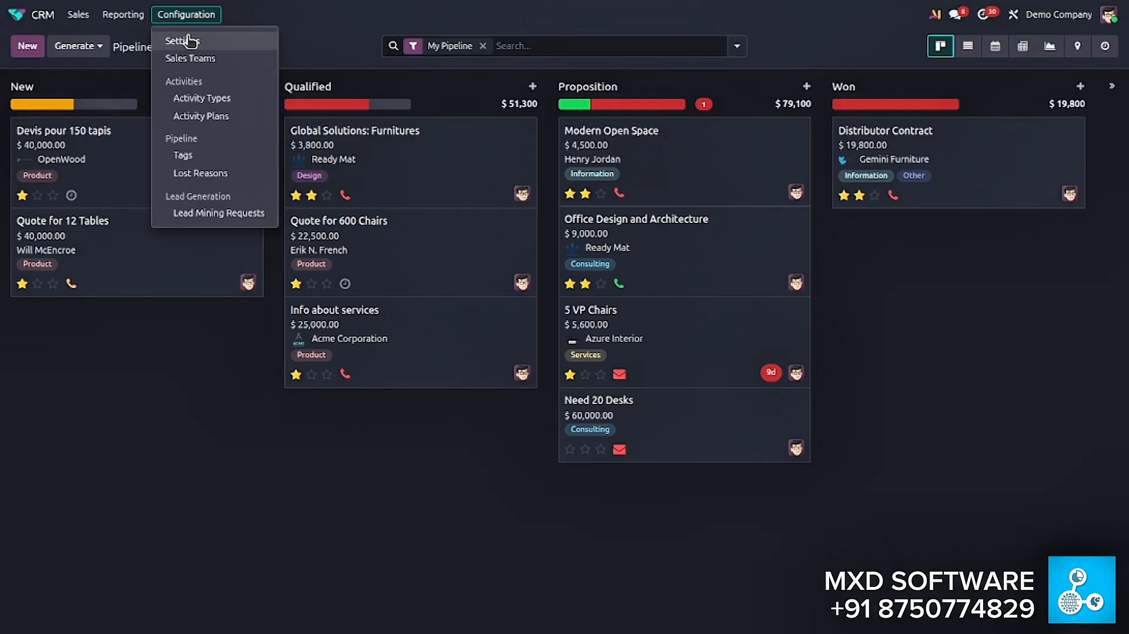
{"action": "left_click", "coordinate": [179, 40]}
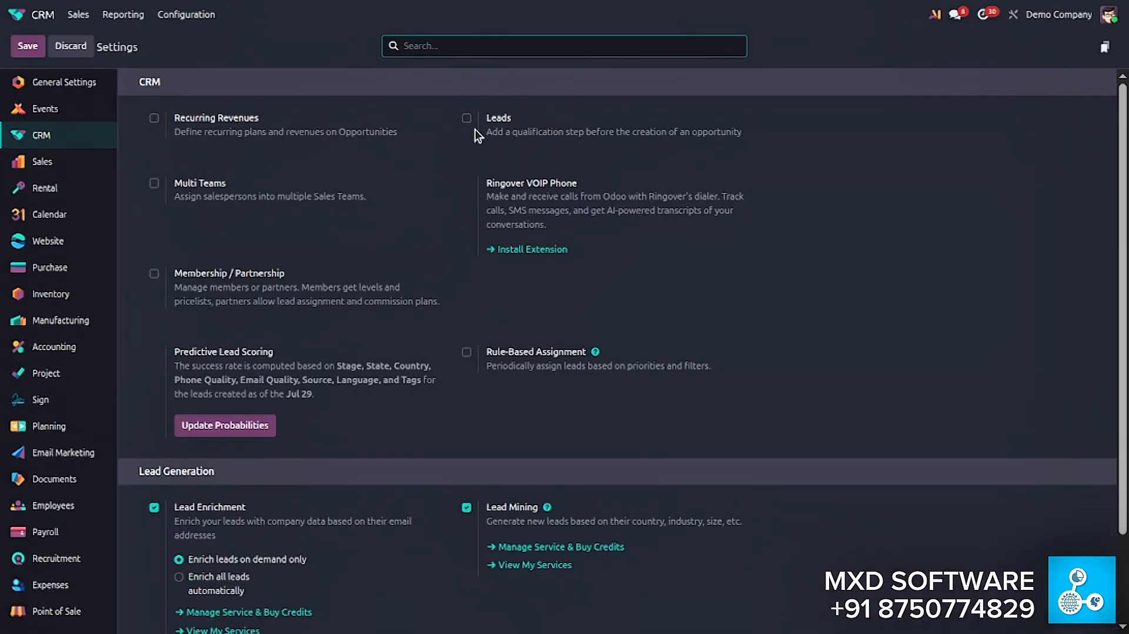
{"action": "left_click", "coordinate": [477, 125]}
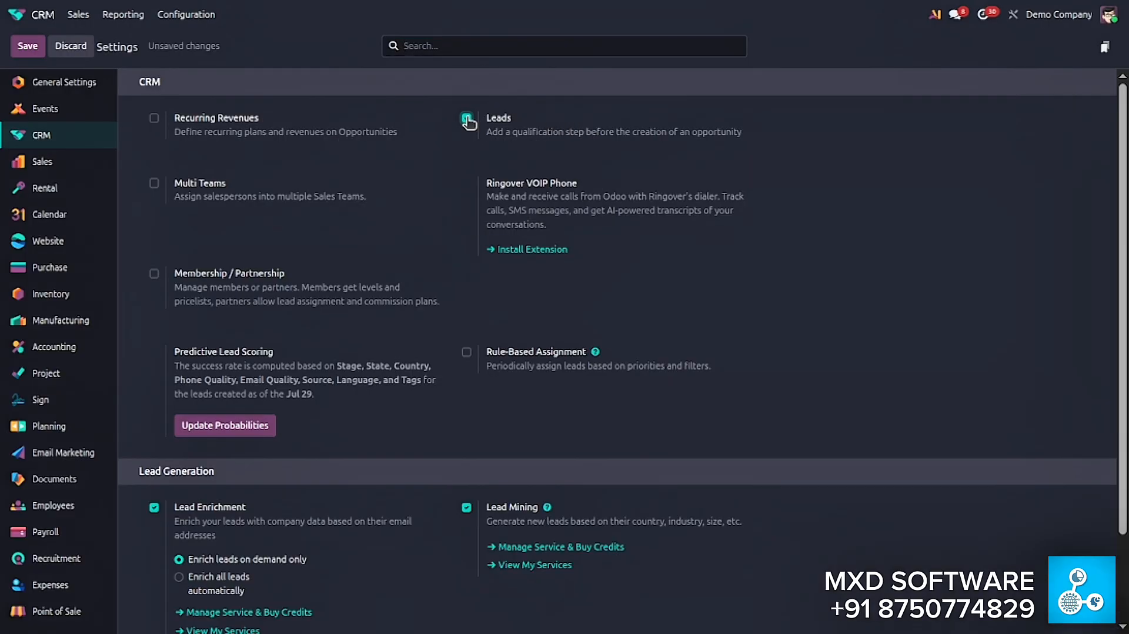
{"action": "left_click", "coordinate": [27, 46]}
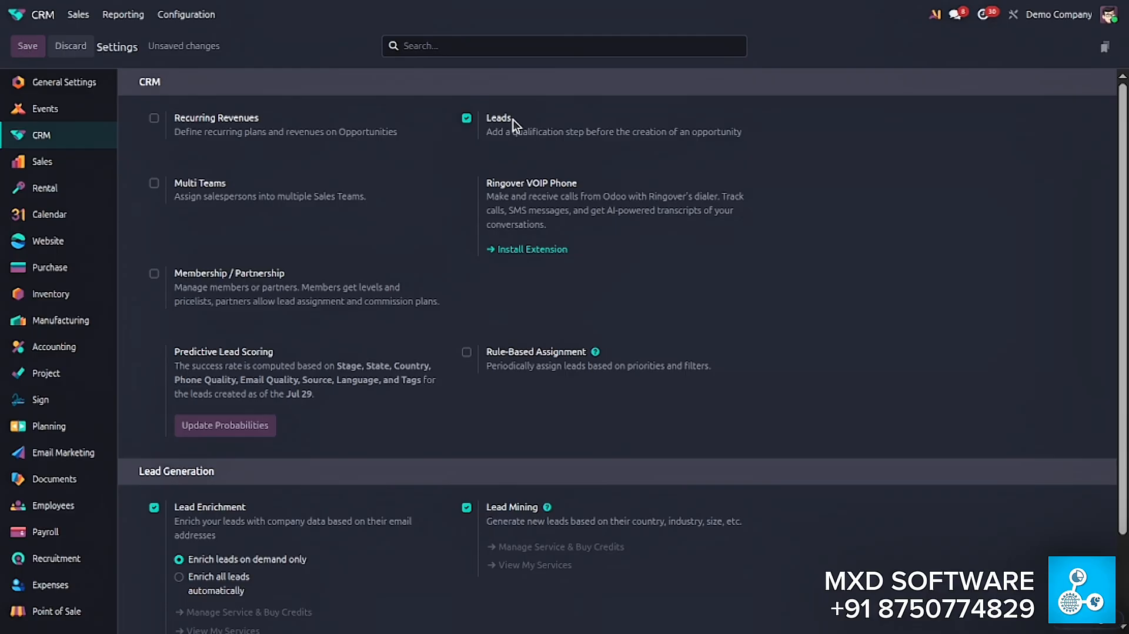
{"action": "mouse_move", "coordinate": [506, 115]}
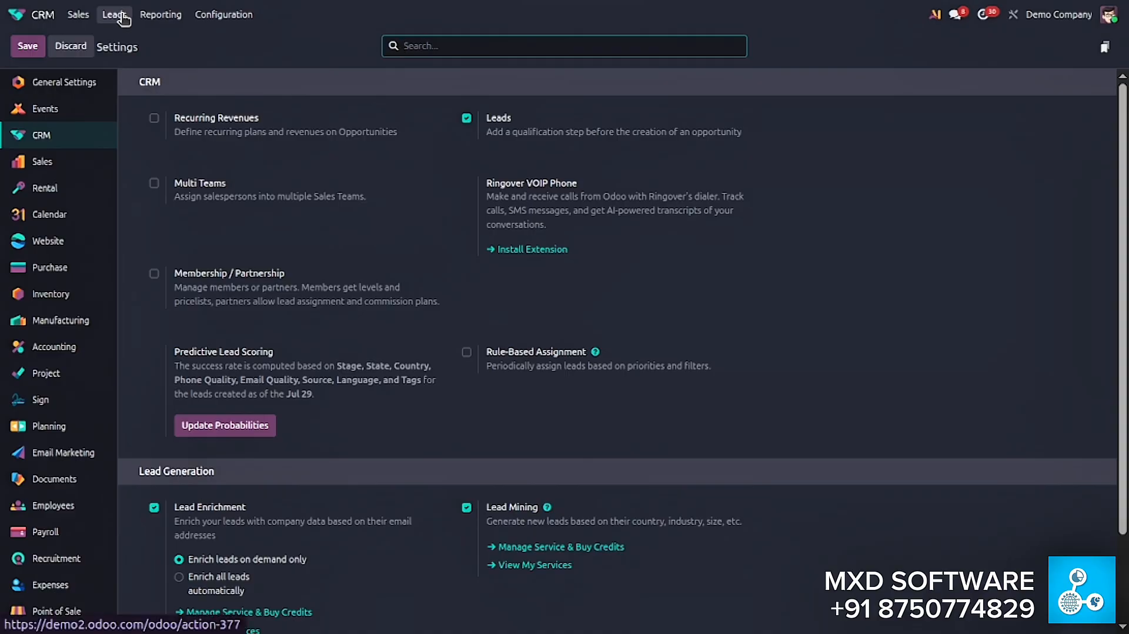
- Open the CRM Leads list and look through the existing leads
{"action": "left_click", "coordinate": [115, 14]}
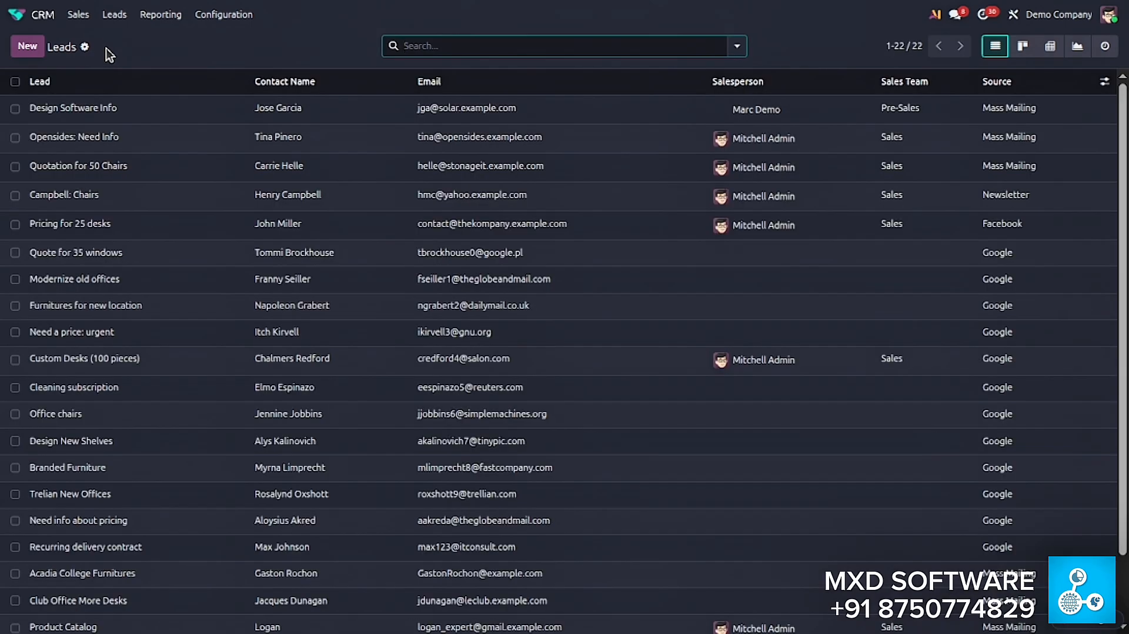
{"action": "scroll", "coordinate": [250, 317], "scroll_direction": "down", "scroll_amount": 3}
{"action": "scroll", "coordinate": [253, 439], "scroll_direction": "up", "scroll_amount": 2}
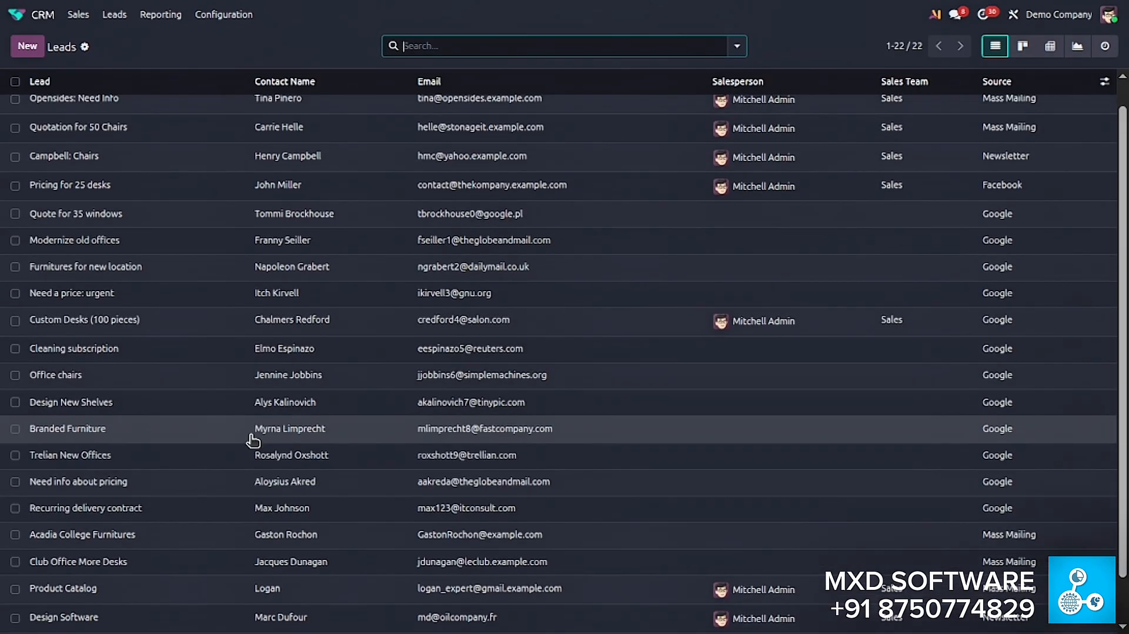
{"action": "scroll", "coordinate": [253, 440], "scroll_direction": "up", "scroll_amount": 1}
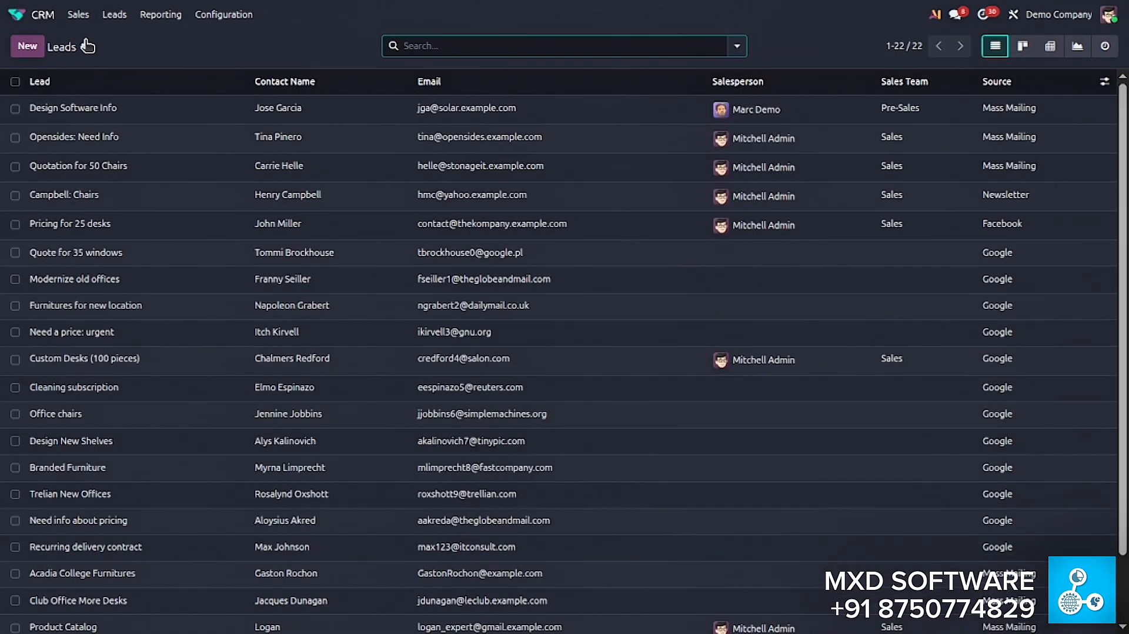
- Start a new lead and enter "mobile chargin pin" as its title
{"action": "left_click", "coordinate": [31, 44]}
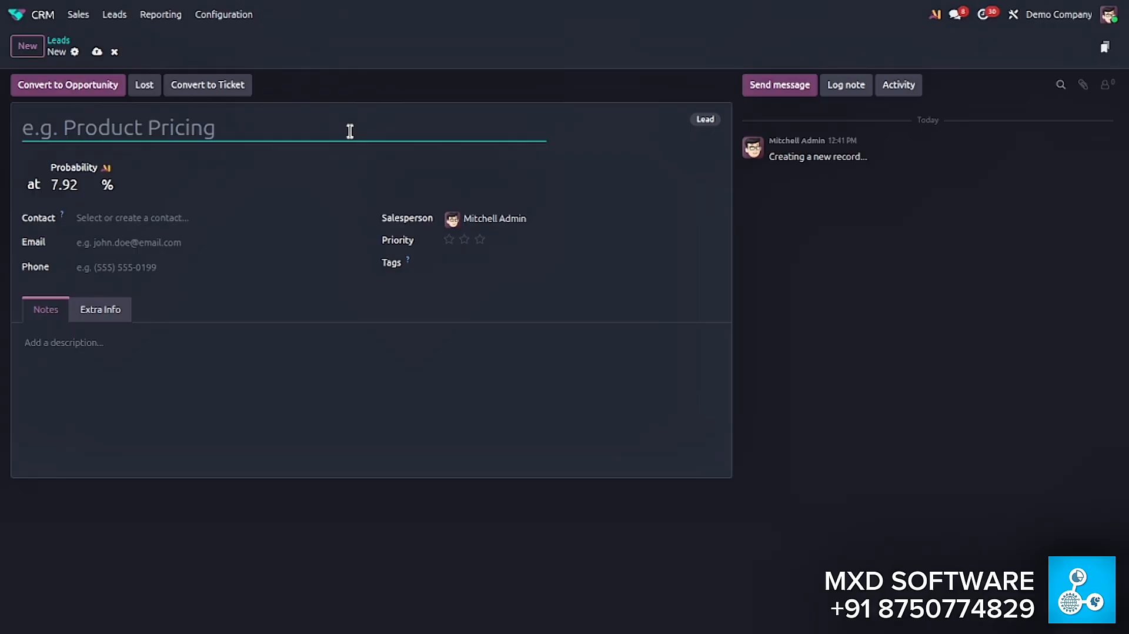
{"action": "type", "text": "mobile"}
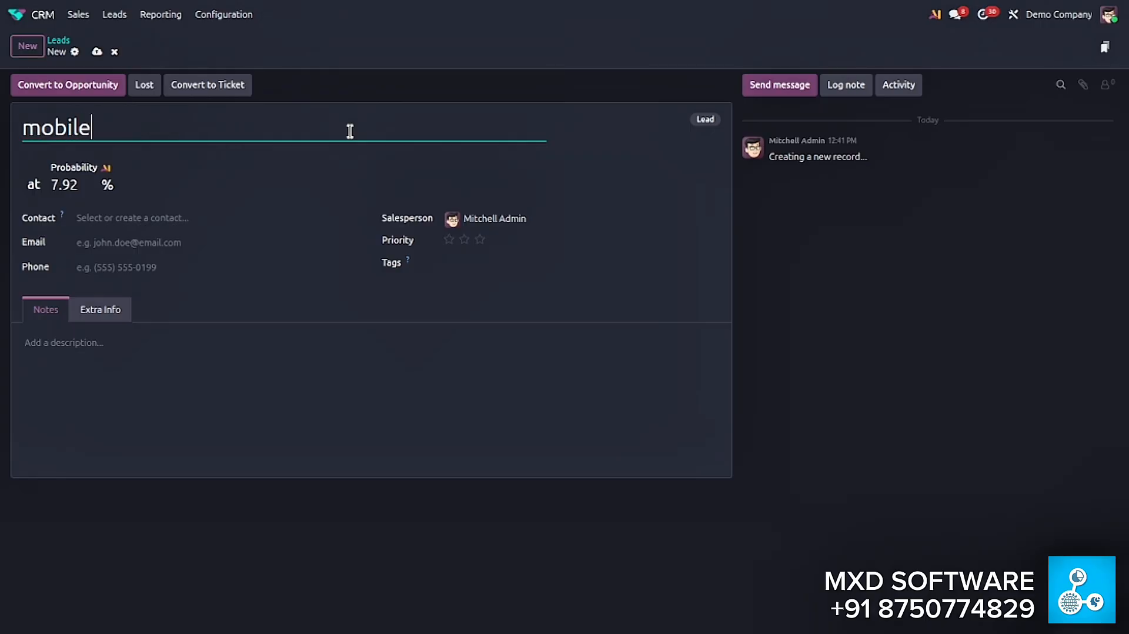
{"action": "type", "text": " chargin p"}
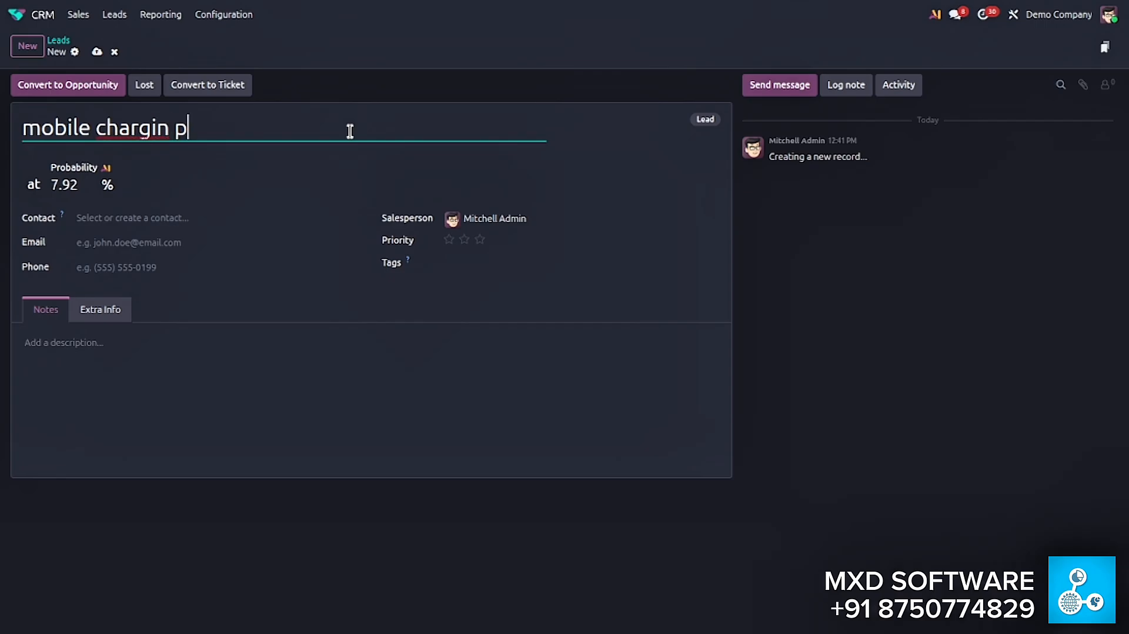
{"action": "type", "text": "in"}
{"action": "key", "text": "ctrl+Left"}
{"action": "key", "text": "ctrl+Left"}
{"action": "key", "text": "Right"}
{"action": "key", "text": "Right"}
{"action": "key", "text": "Menu"}
{"action": "key", "text": "Down"}
{"action": "key", "text": "Up"}
{"action": "key", "text": "Up"}
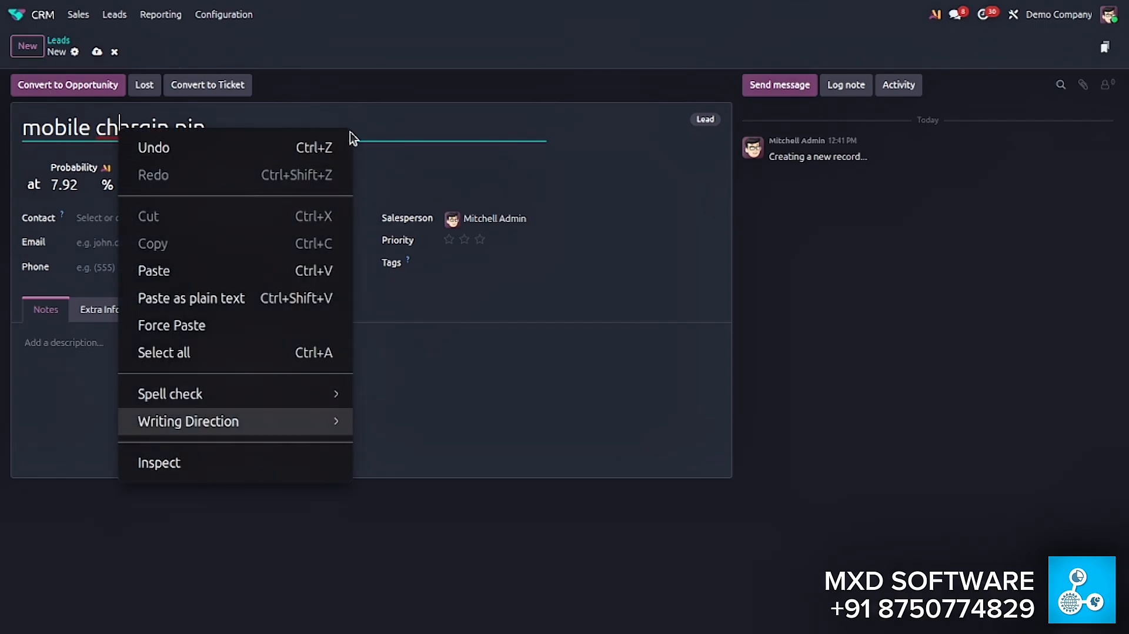
{"action": "key", "text": "Escape"}
- Replace the misspelled second word of the lead title with "charger"
{"action": "key", "text": "ctrl+Left"}
{"action": "key", "text": "ctrl+shift+Right"}
{"action": "key", "text": "BackSpace"}
{"action": "type", "text": "charg"}
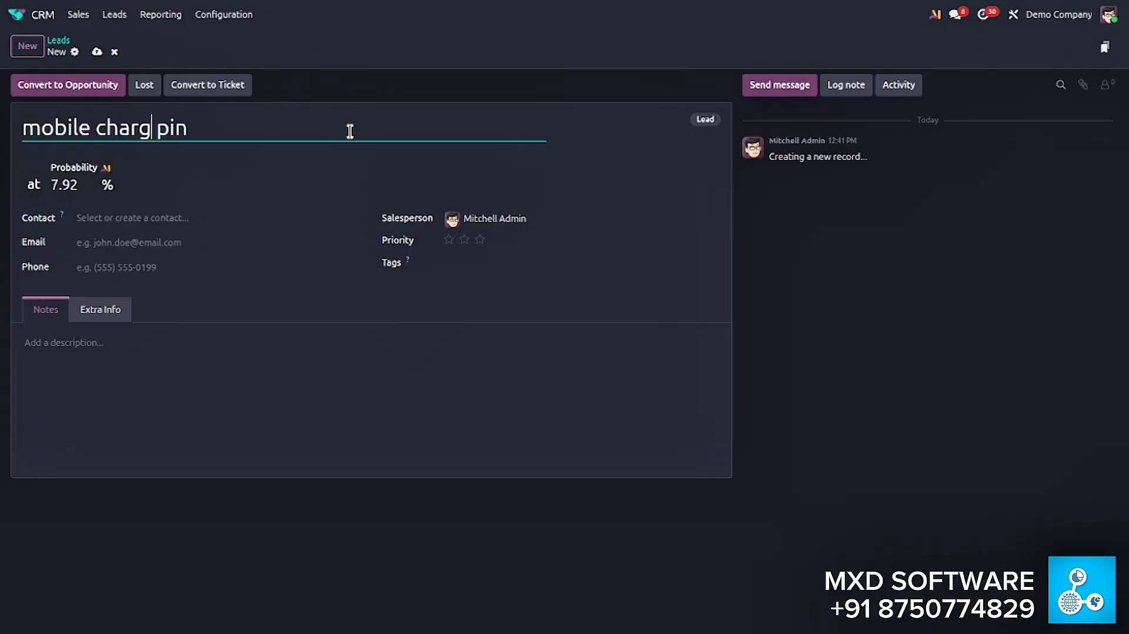
{"action": "type", "text": "er"}
{"action": "key", "text": "Right"}
{"action": "key", "text": "Left"}
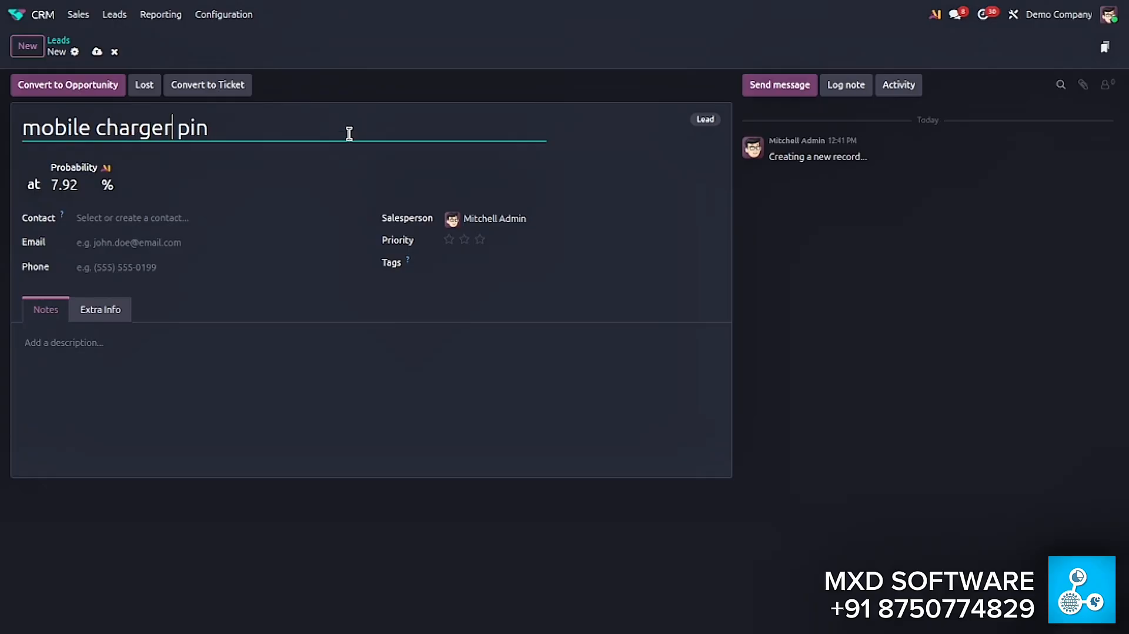
- Enter the customer's phone number on the new lead and save the record
{"action": "left_click", "coordinate": [537, 217]}
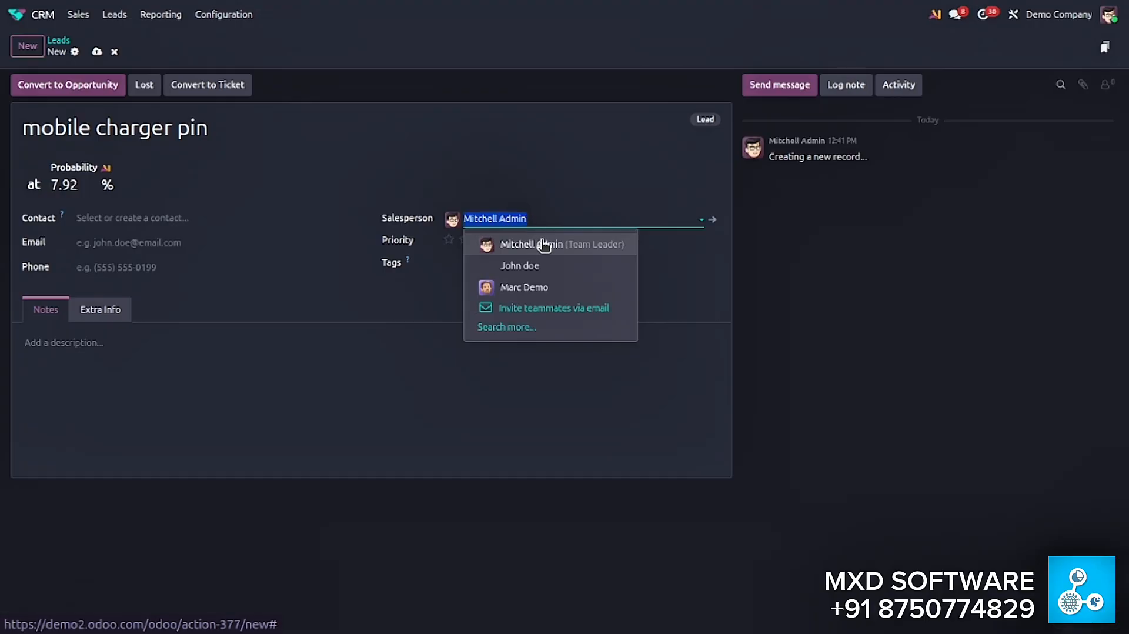
{"action": "left_click", "coordinate": [402, 185]}
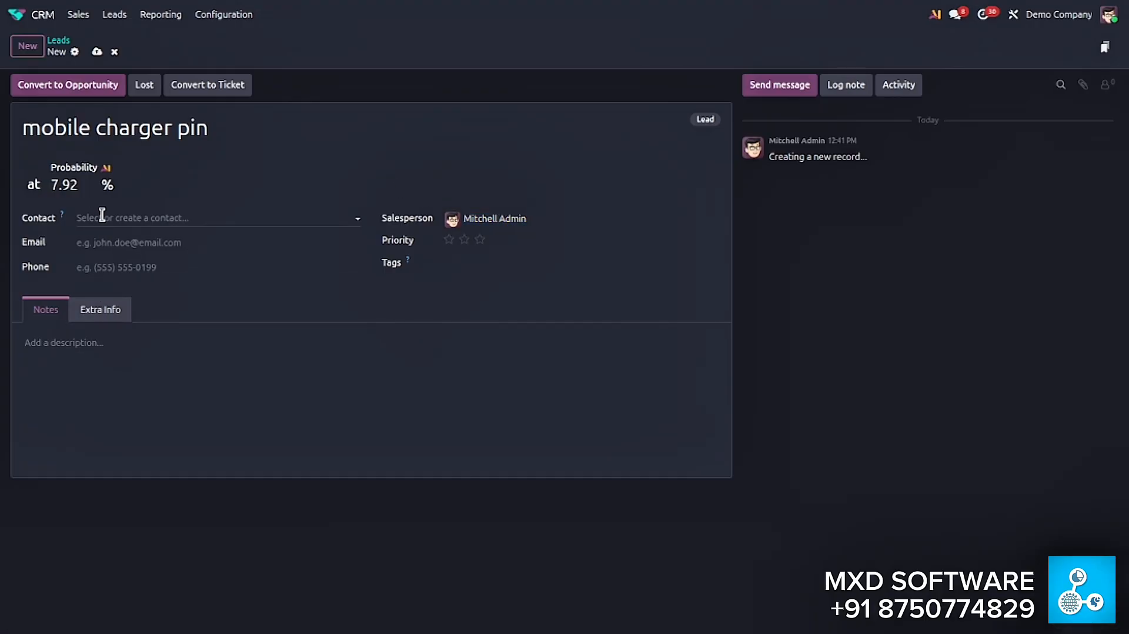
{"action": "left_click", "coordinate": [115, 269]}
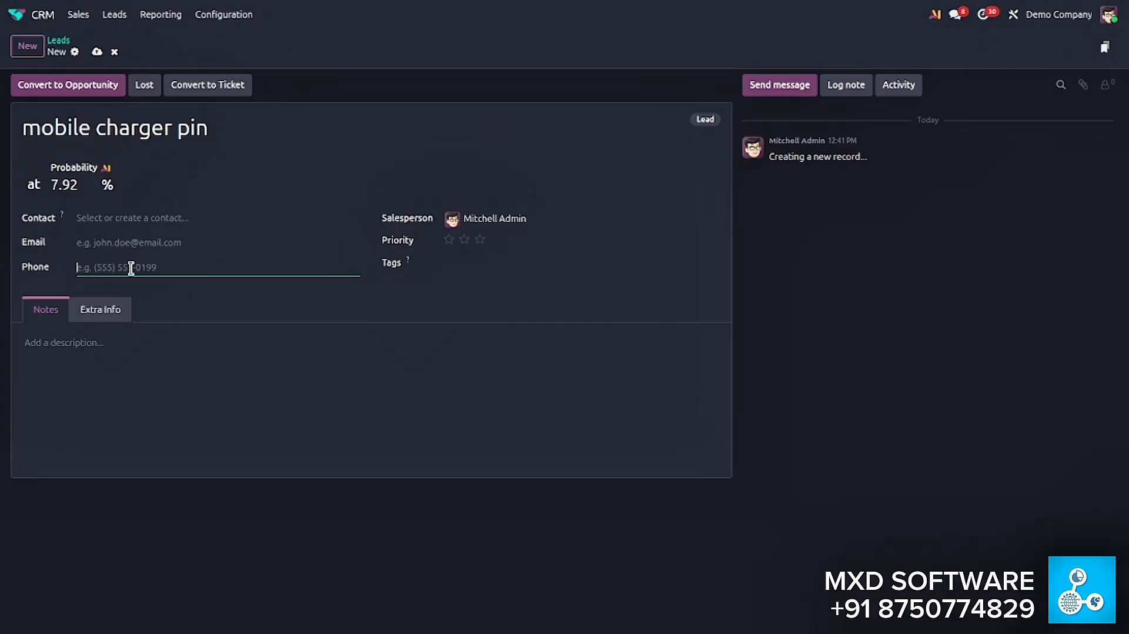
{"action": "left_click", "coordinate": [97, 52]}
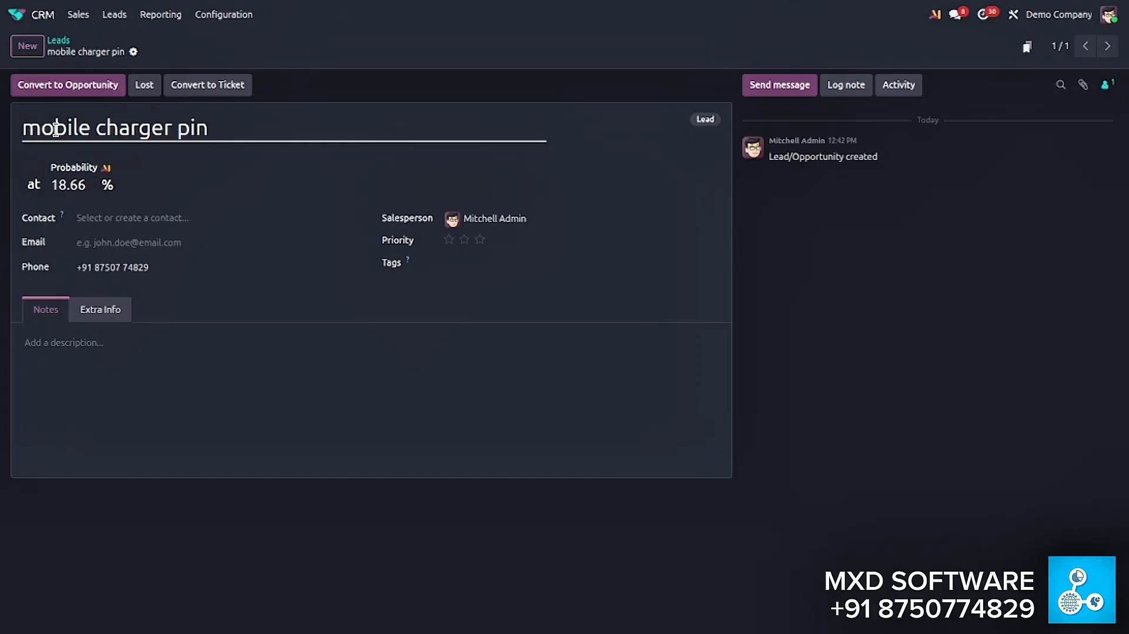
- Create a new contact with the customer's first name directly from the lead's Contact field
{"action": "left_click", "coordinate": [141, 216]}
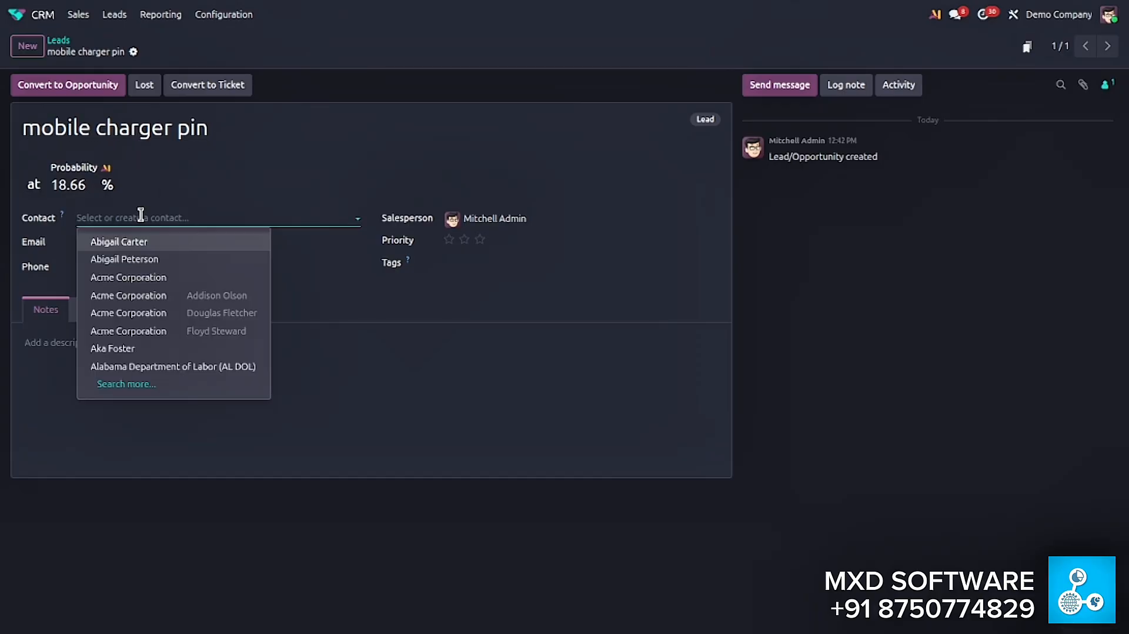
{"action": "type", "text": "Jo"}
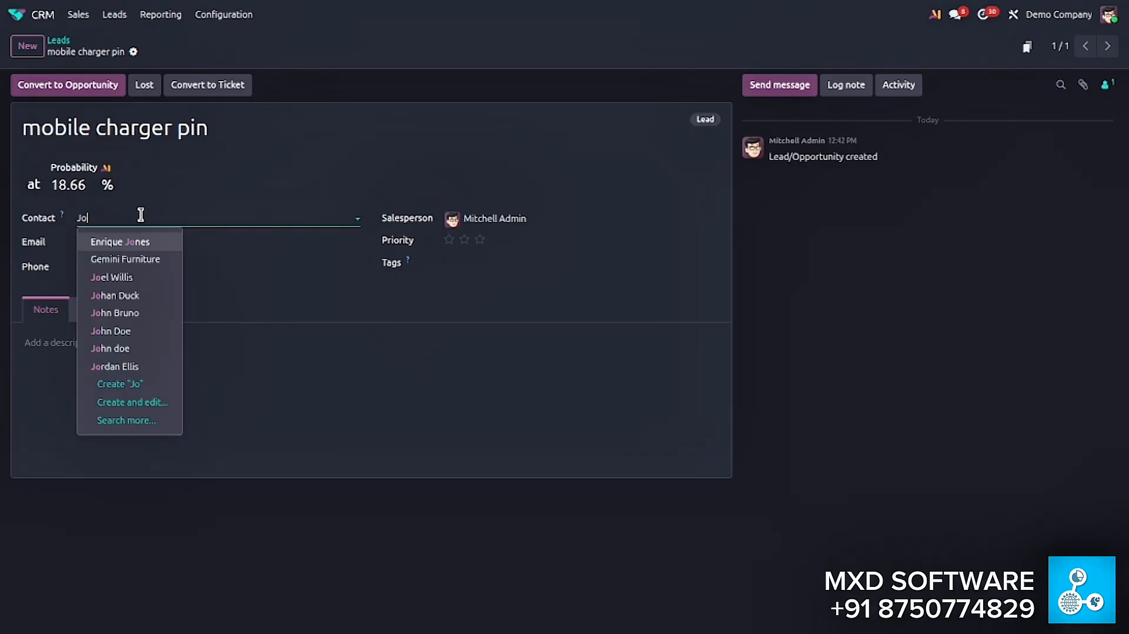
{"action": "type", "text": "hn"}
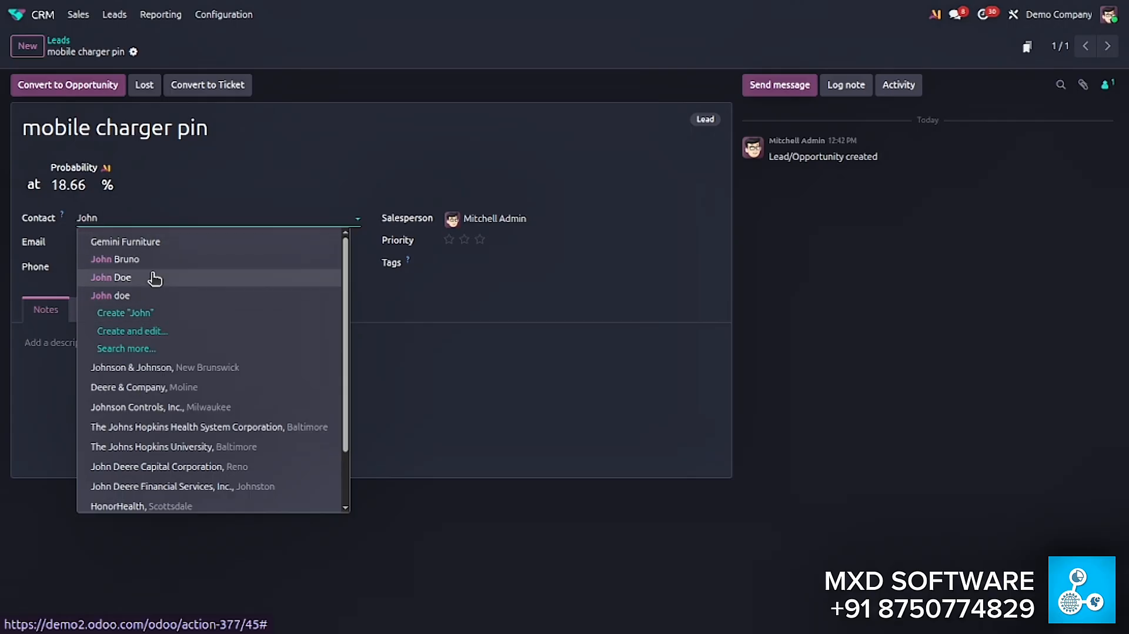
{"action": "left_click", "coordinate": [154, 316]}
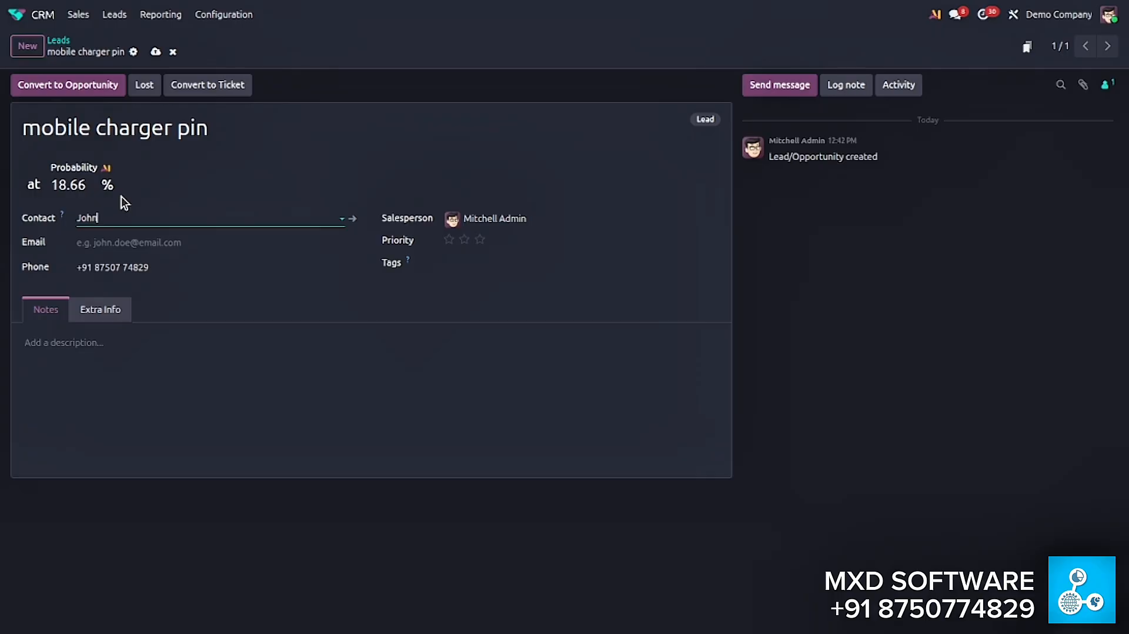
{"action": "left_click", "coordinate": [103, 130]}
{"action": "left_click", "coordinate": [507, 219]}
{"action": "left_click", "coordinate": [465, 171]}
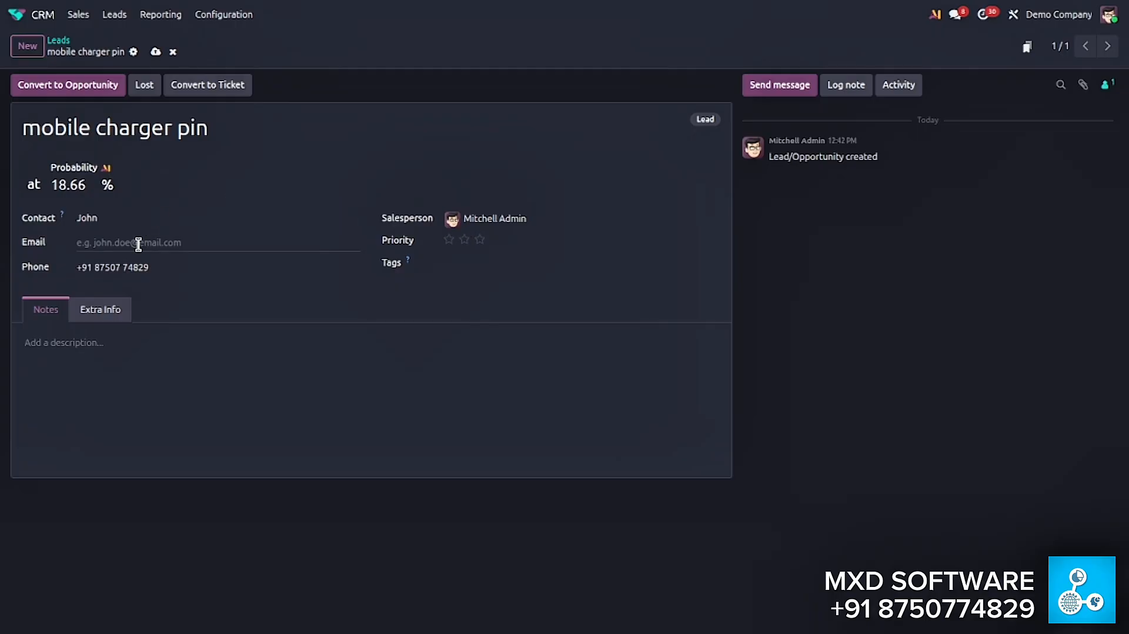
{"action": "left_click", "coordinate": [89, 340]}
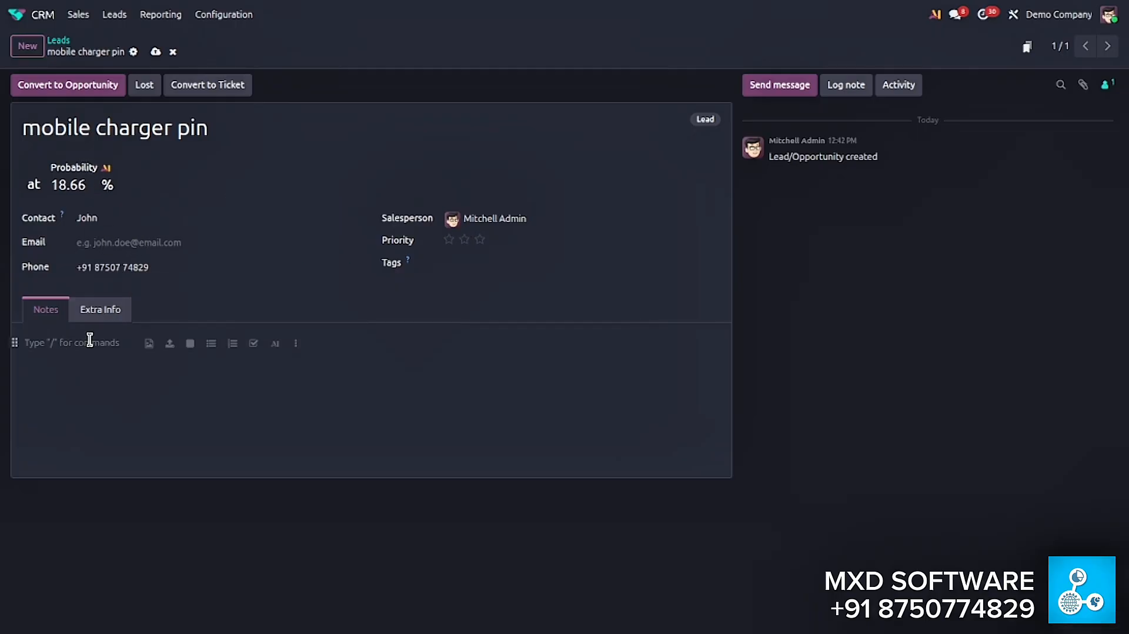
{"action": "type", "text": "discutio"}
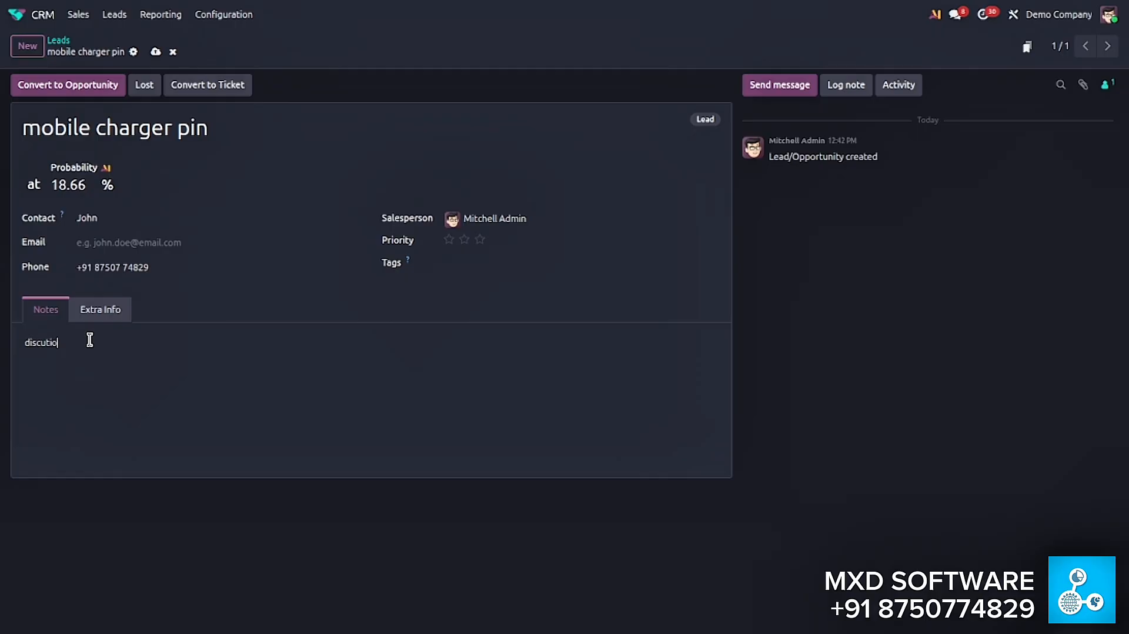
{"action": "type", "text": "n..."}
{"action": "left_click_drag", "start_coordinate": [24, 344], "coordinate": [68, 345]}
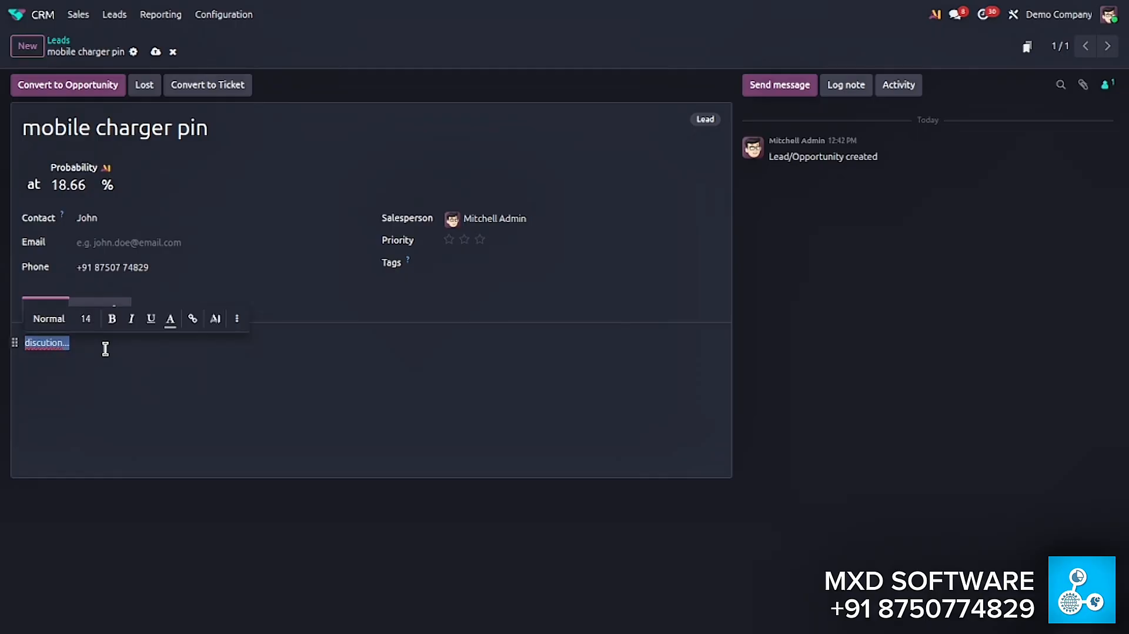
{"action": "key", "text": "BackSpace"}
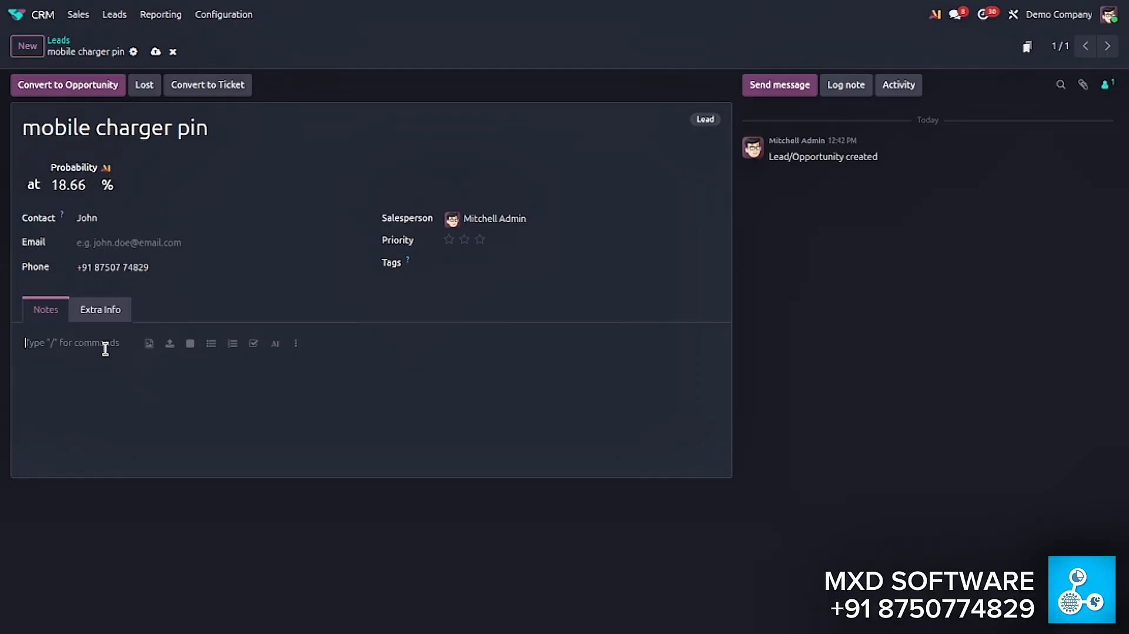
- Save the "mobile charger pin" lead and convert it to an opportunity
{"action": "left_click", "coordinate": [156, 51]}
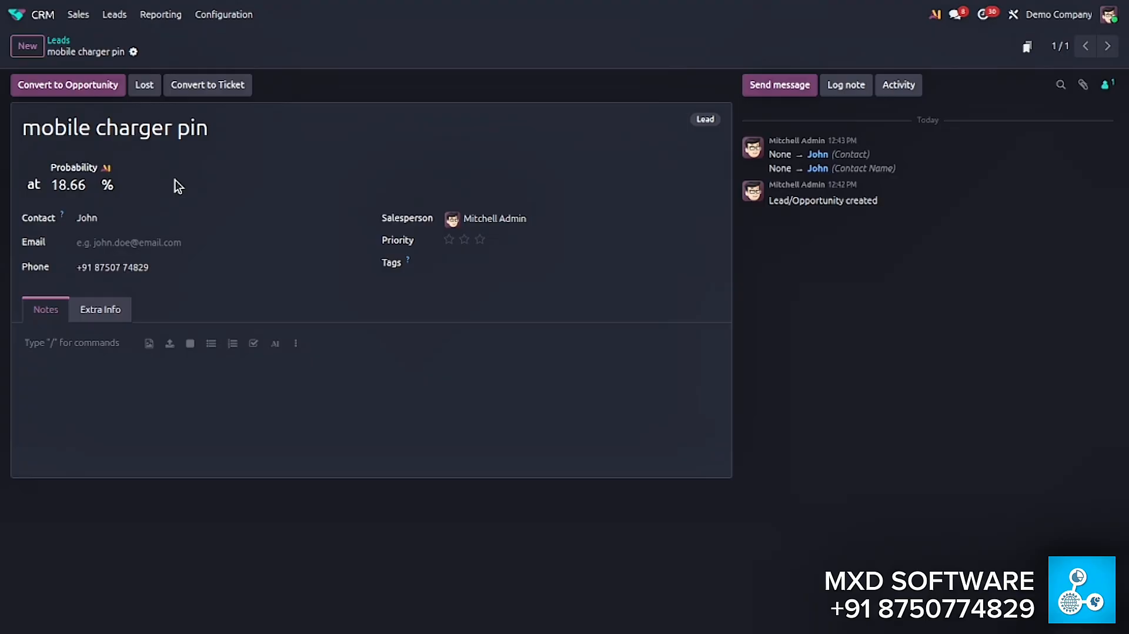
{"action": "left_click", "coordinate": [91, 94]}
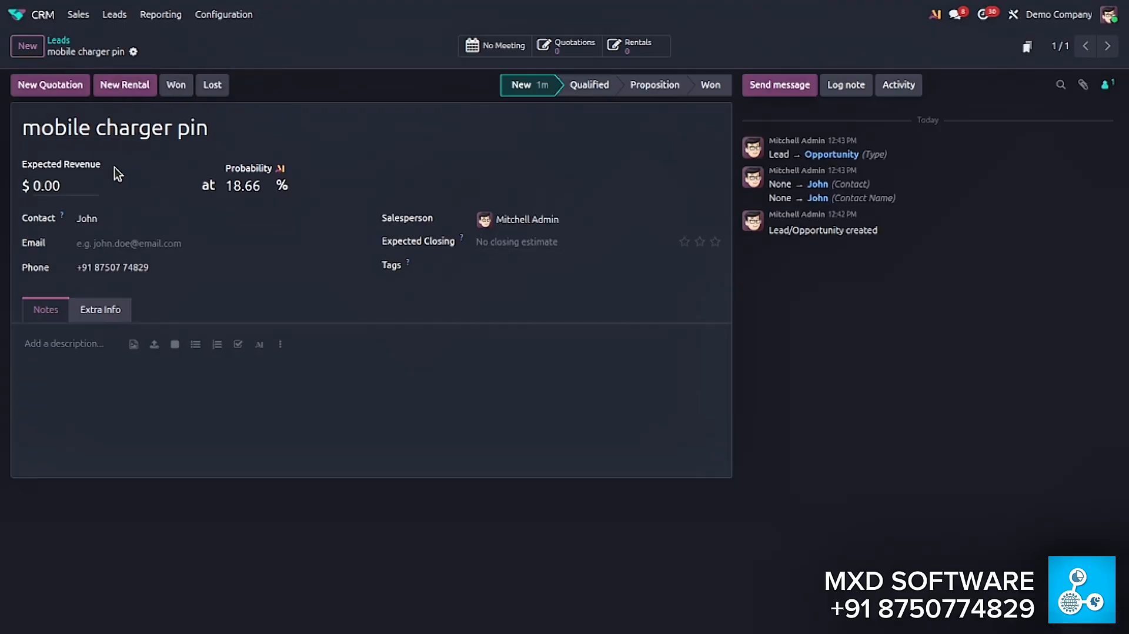
- Return to the Leads list and check it for the converted "mobile charger pin" record
{"action": "left_click", "coordinate": [114, 14]}
{"action": "scroll", "coordinate": [227, 322], "scroll_direction": "down", "scroll_amount": 2}
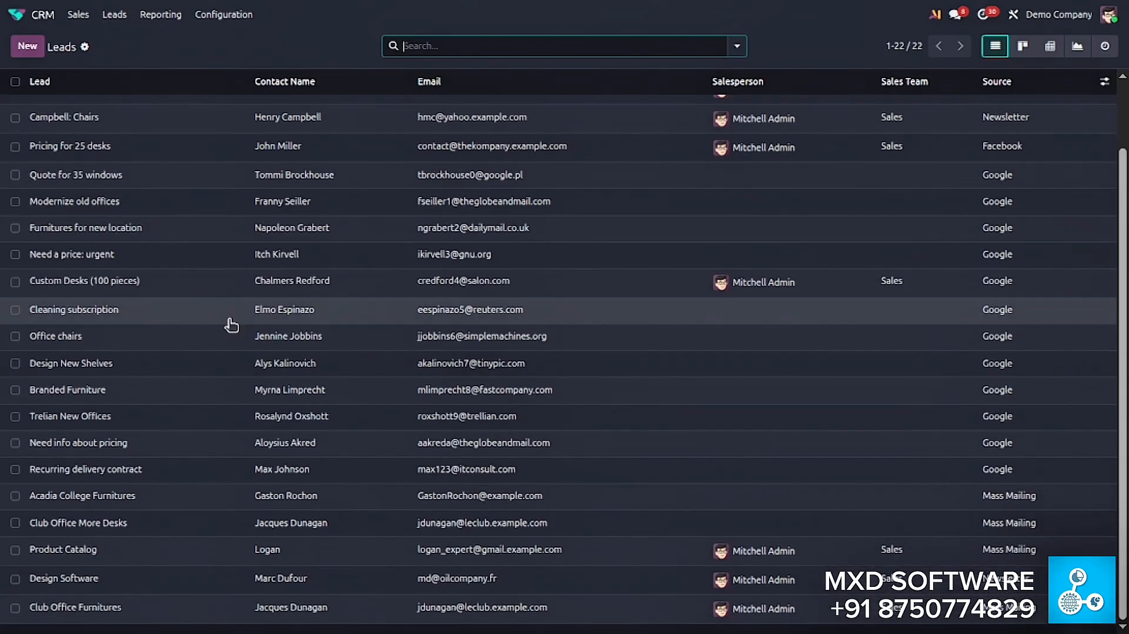
- Open the sales pipeline, remove the My Pipeline filter and look through all opportunities for the "mobile charger pin" card
{"action": "scroll", "coordinate": [239, 611], "scroll_direction": "up", "scroll_amount": 2}
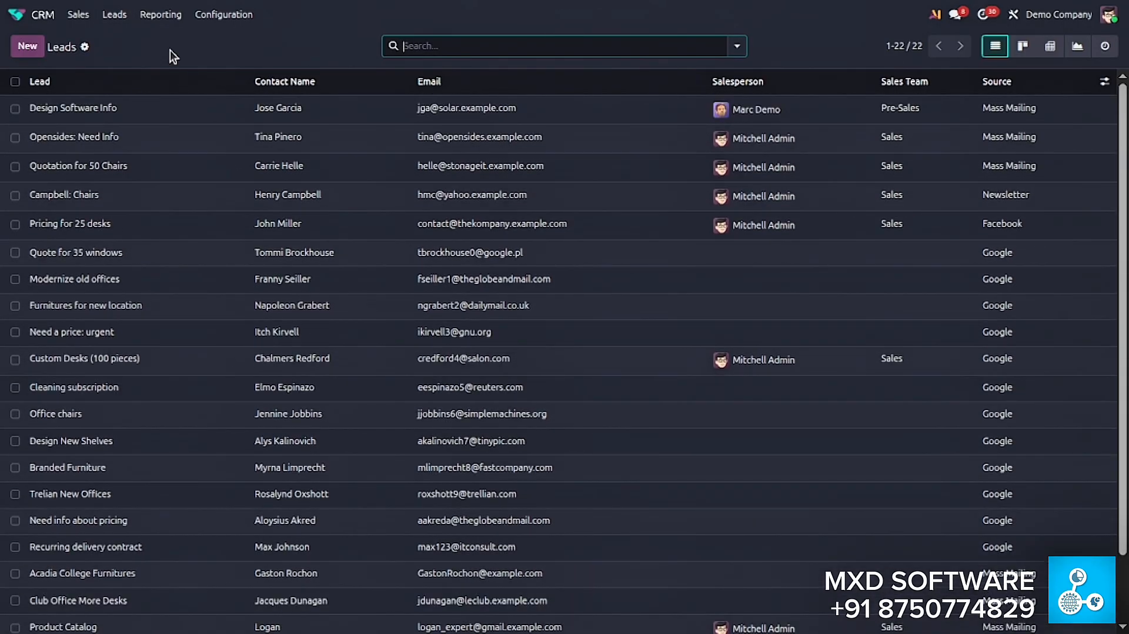
{"action": "left_click", "coordinate": [78, 14]}
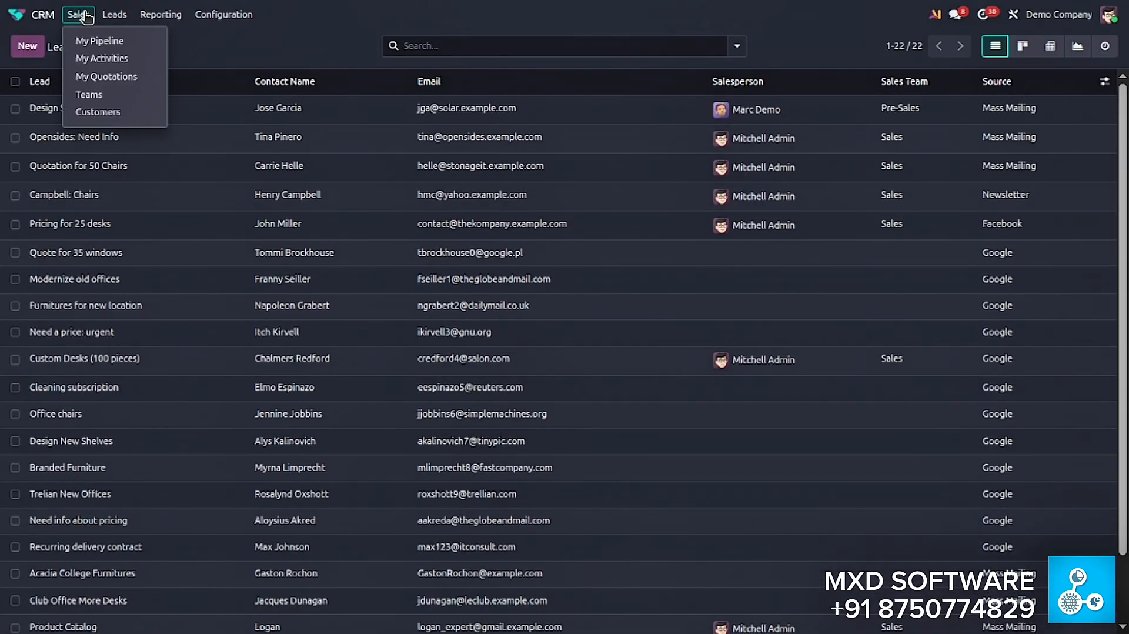
{"action": "left_click", "coordinate": [100, 40]}
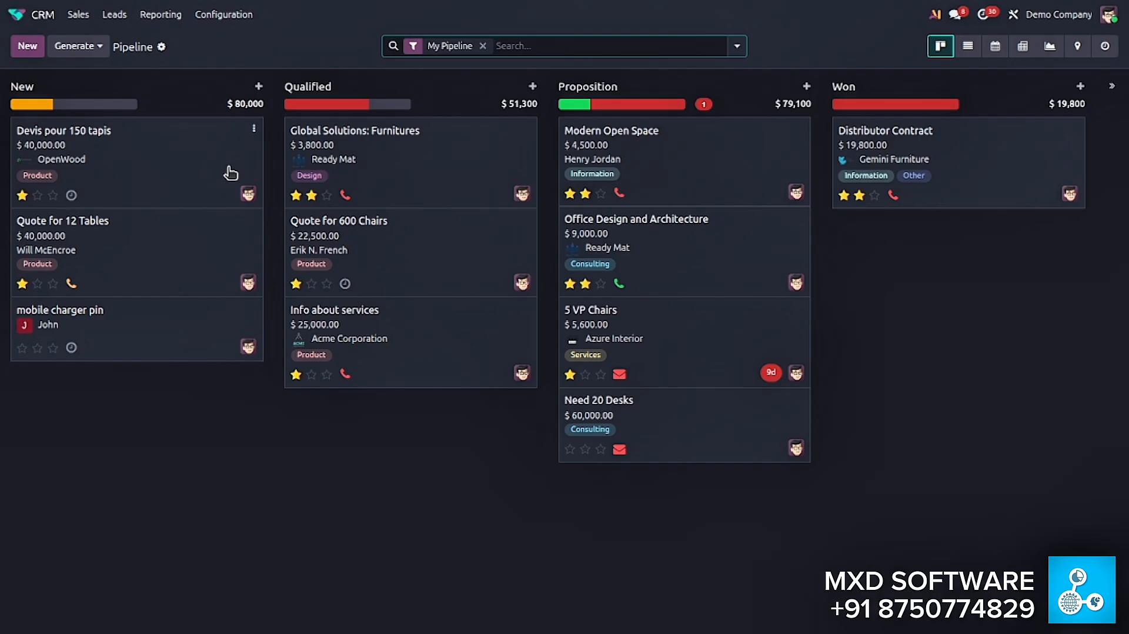
{"action": "left_click", "coordinate": [483, 46]}
{"action": "scroll", "coordinate": [459, 261], "scroll_direction": "down", "scroll_amount": 1}
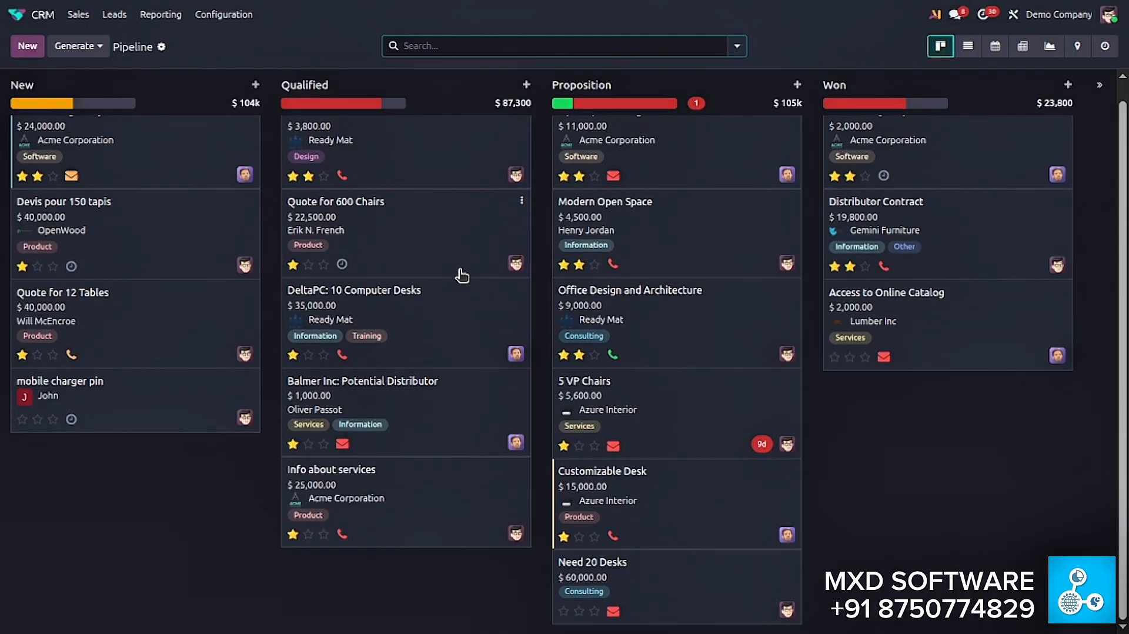
{"action": "scroll", "coordinate": [167, 344], "scroll_direction": "up", "scroll_amount": 1}
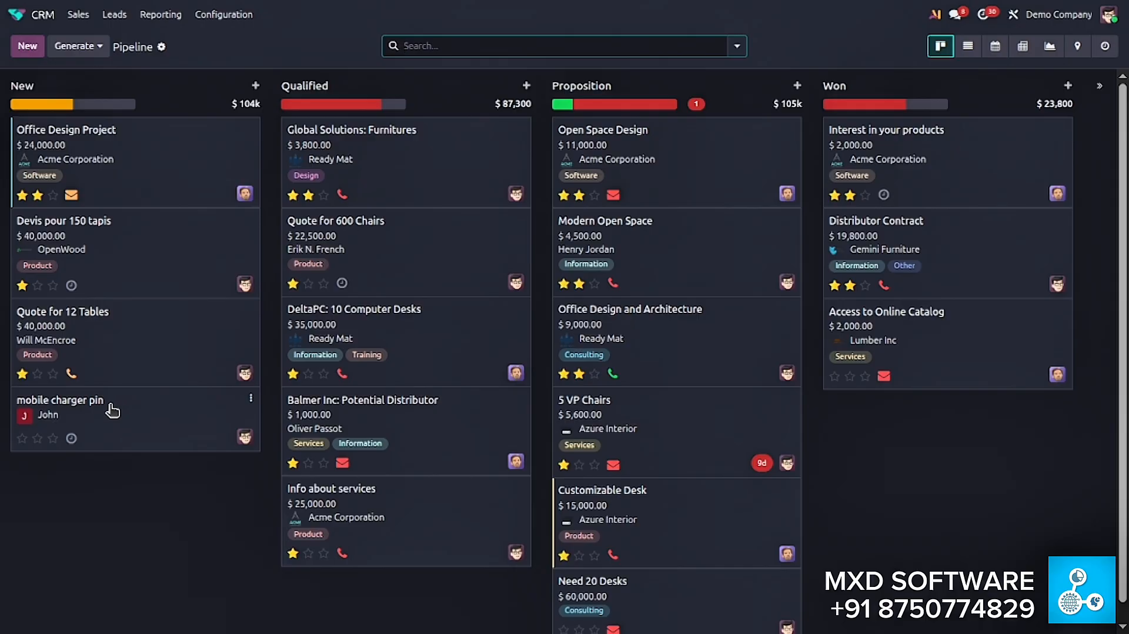
- Open the "mobile charger pin" opportunity and start a new quotation from it
{"action": "left_click", "coordinate": [160, 404]}
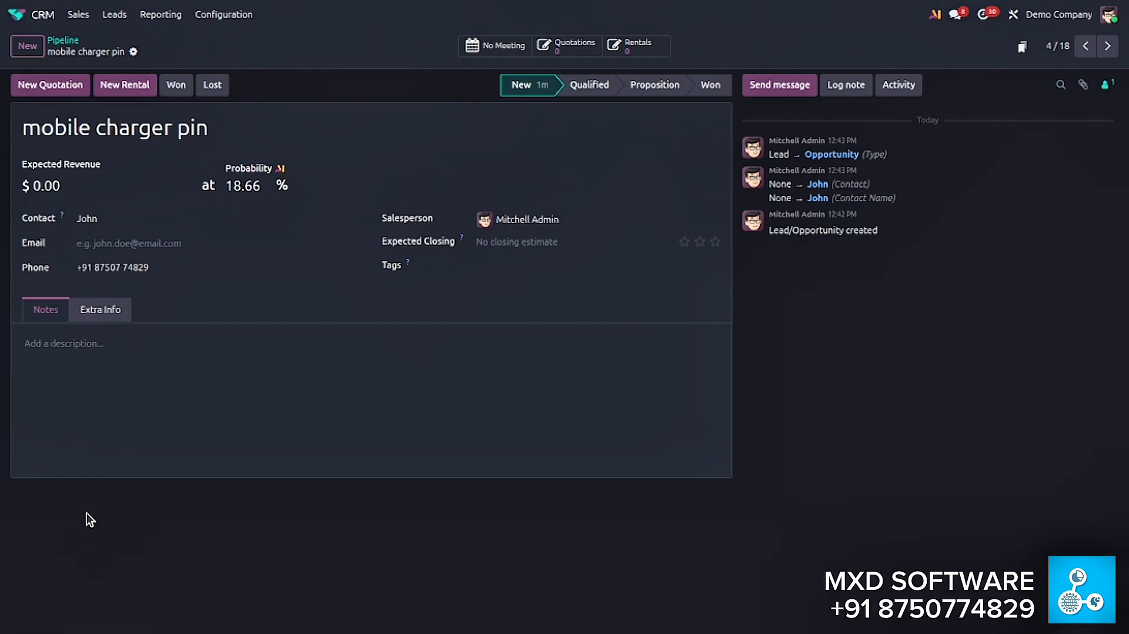
{"action": "left_click", "coordinate": [63, 88]}
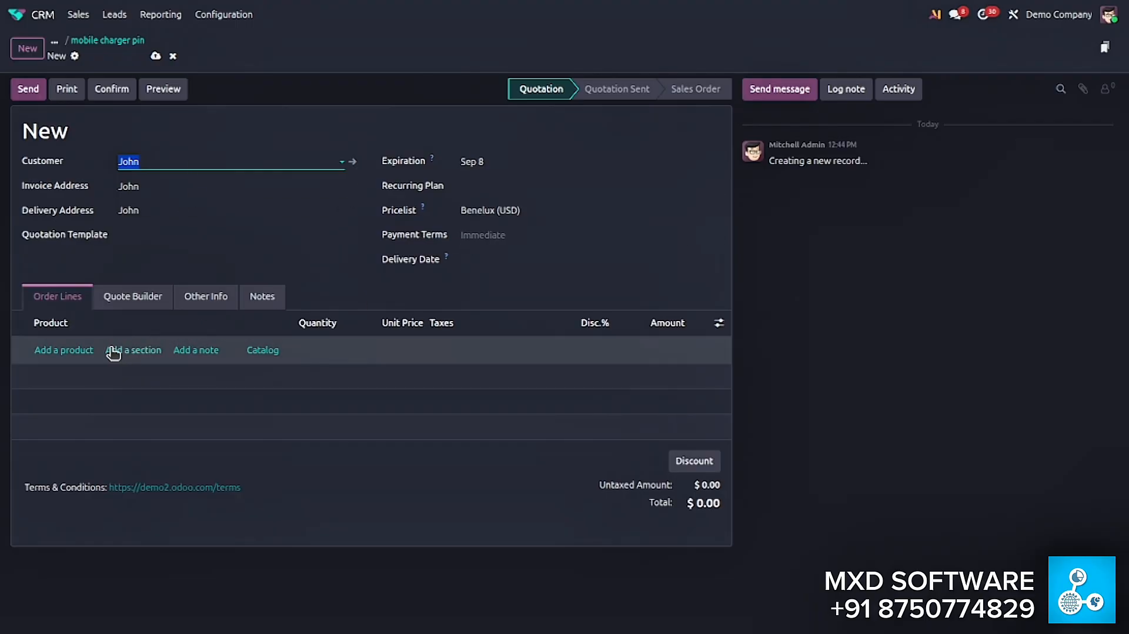
- Add an order line to the quotation and create a new product named "Mobile charger pin" for it
{"action": "left_click", "coordinate": [71, 351]}
{"action": "left_click", "coordinate": [71, 351]}
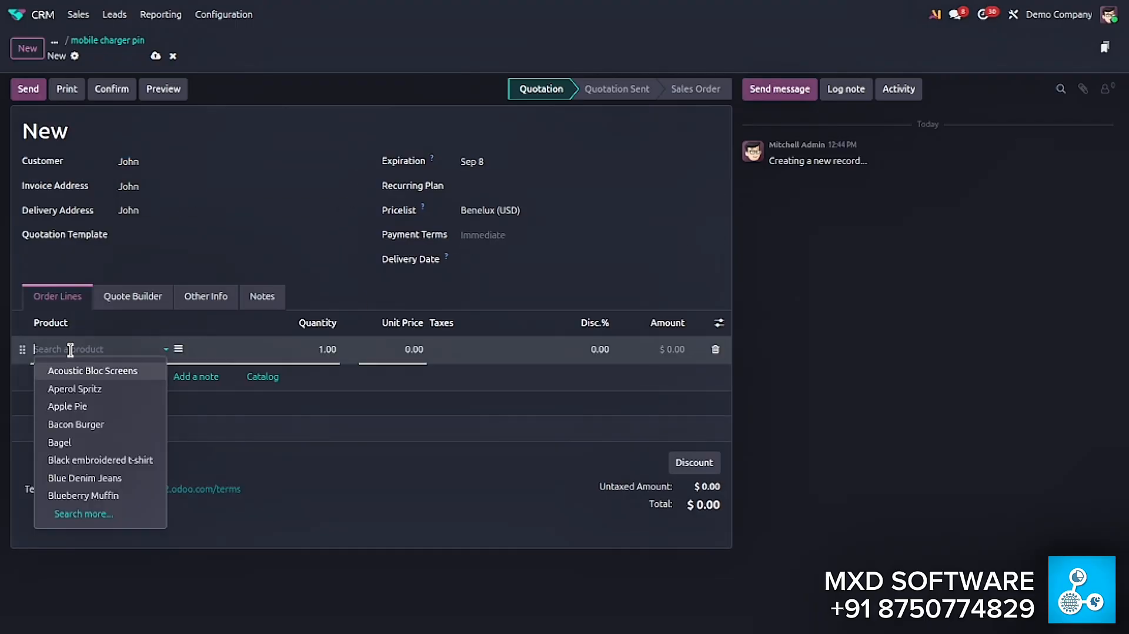
{"action": "type", "text": "Mobiler"}
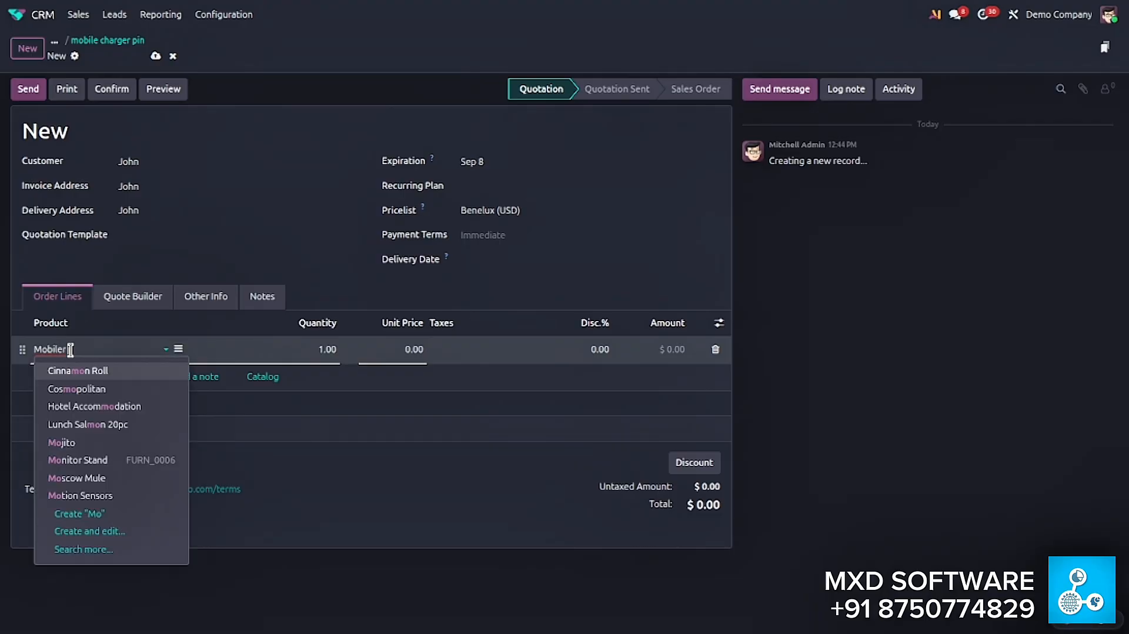
{"action": "type", "text": " chrger"}
{"action": "key", "text": "ctrl+a"}
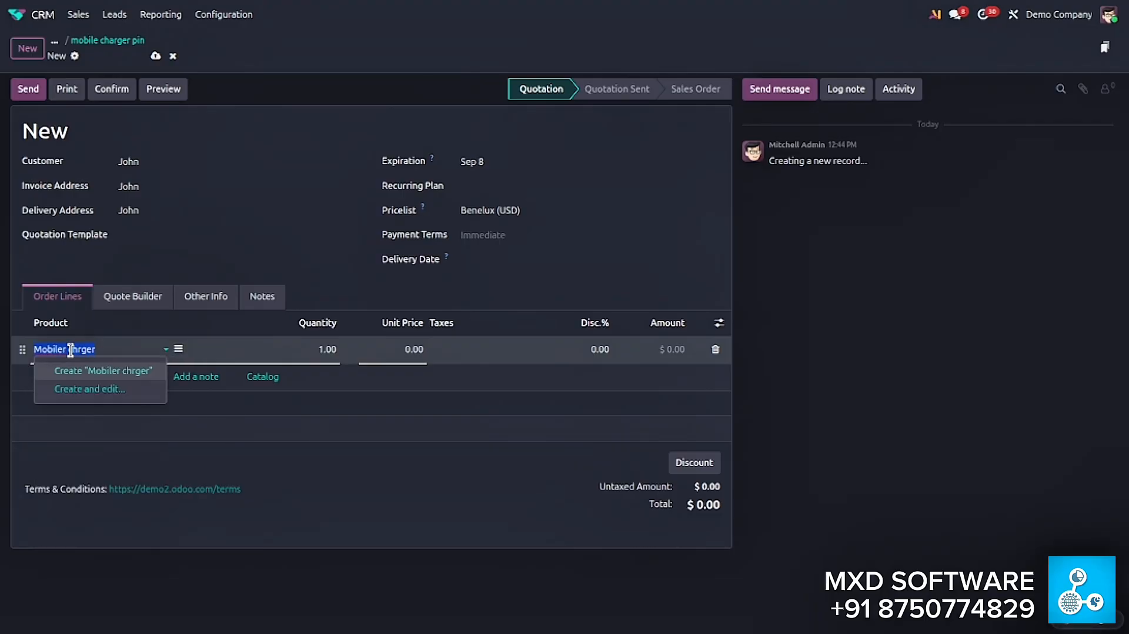
{"action": "type", "text": "Mobile"}
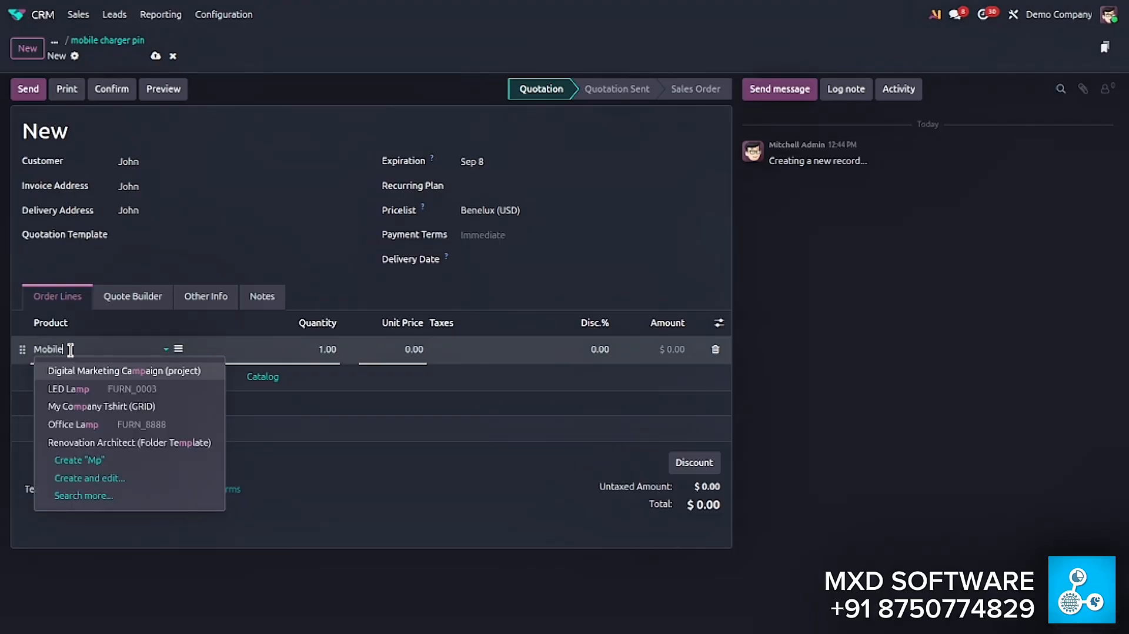
{"action": "type", "text": " charger pin"}
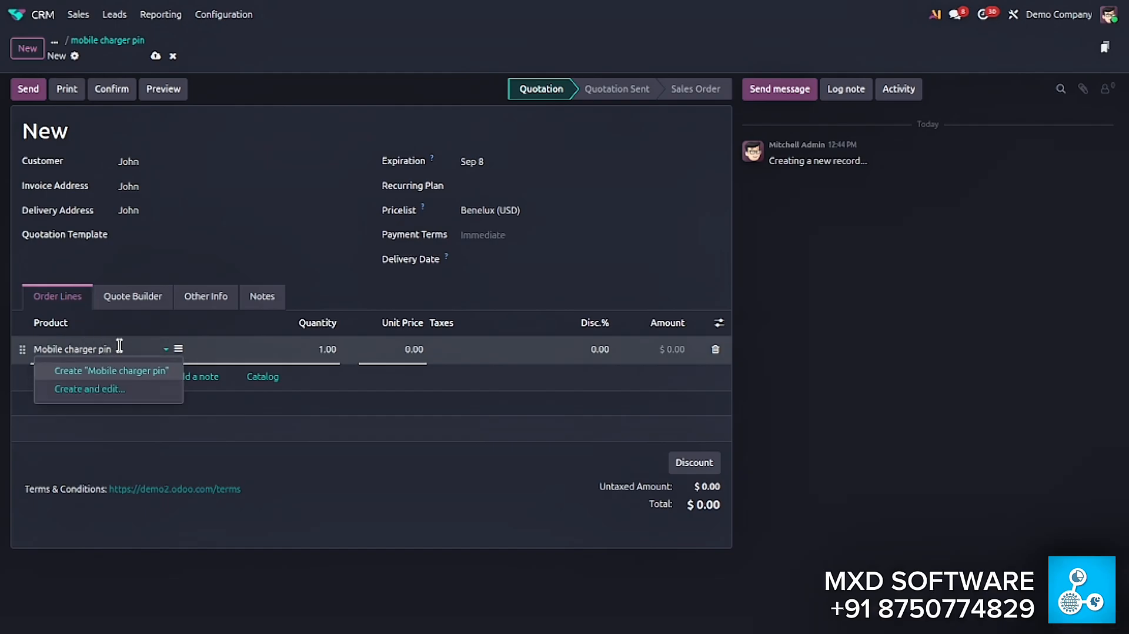
{"action": "left_click", "coordinate": [126, 372]}
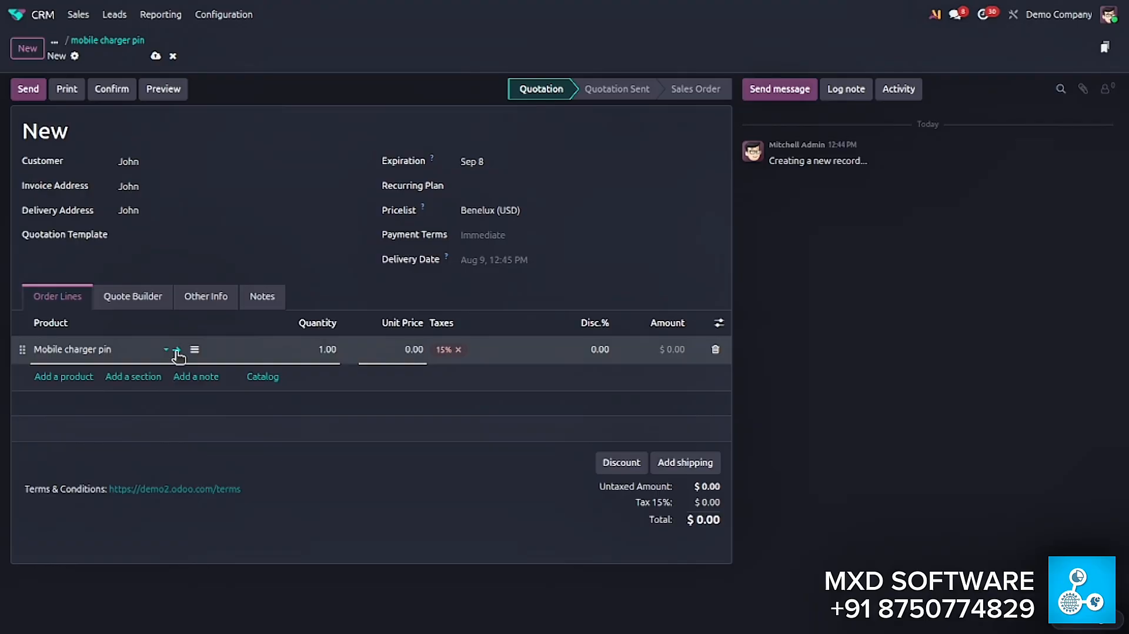
- Set the Mobile charger pin product's sales price to $5.00, save it and return to the quotation
{"action": "left_click", "coordinate": [177, 352]}
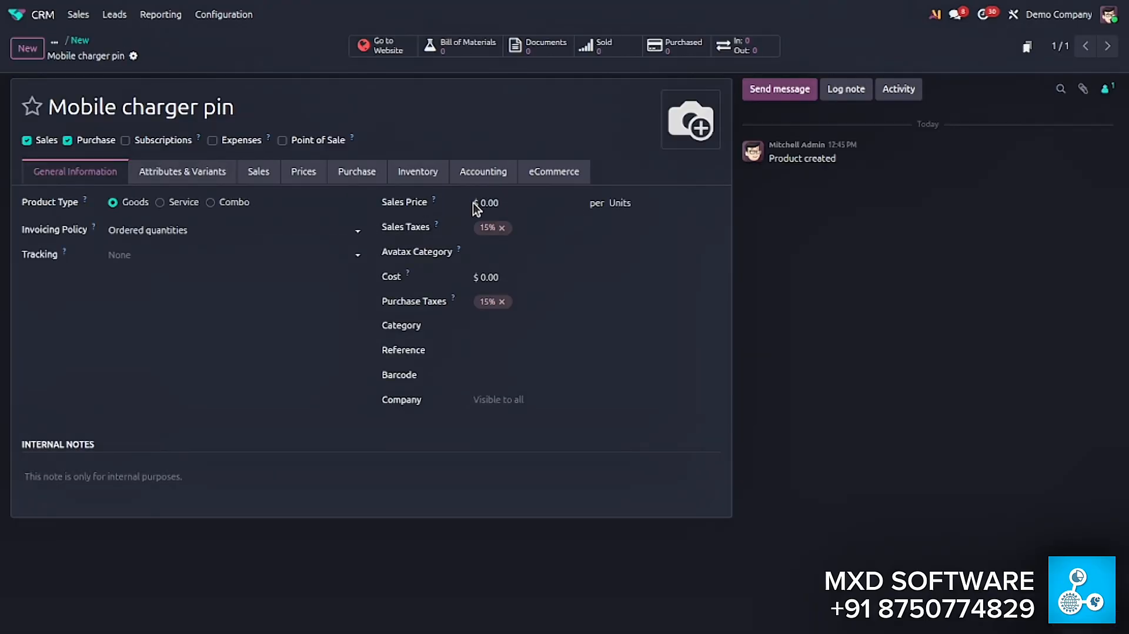
{"action": "left_click", "coordinate": [518, 204]}
{"action": "type", "text": "65"}
{"action": "key", "text": "BackSpace"}
{"action": "key", "text": "BackSpace"}
{"action": "type", "text": "5"}
{"action": "left_click", "coordinate": [225, 388]}
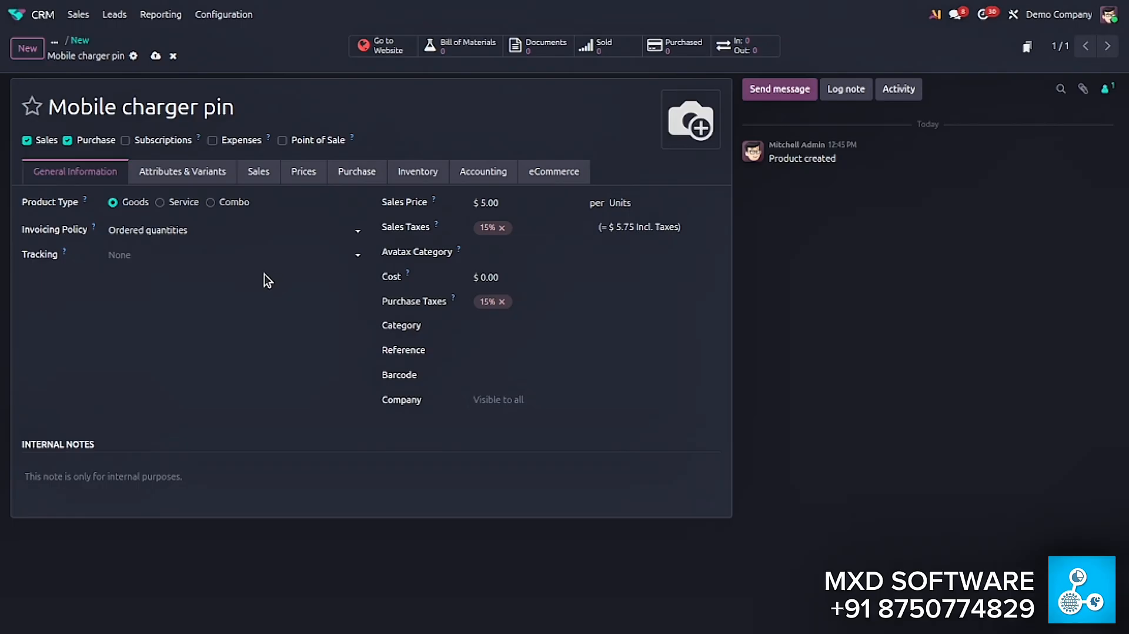
{"action": "left_click", "coordinate": [155, 56]}
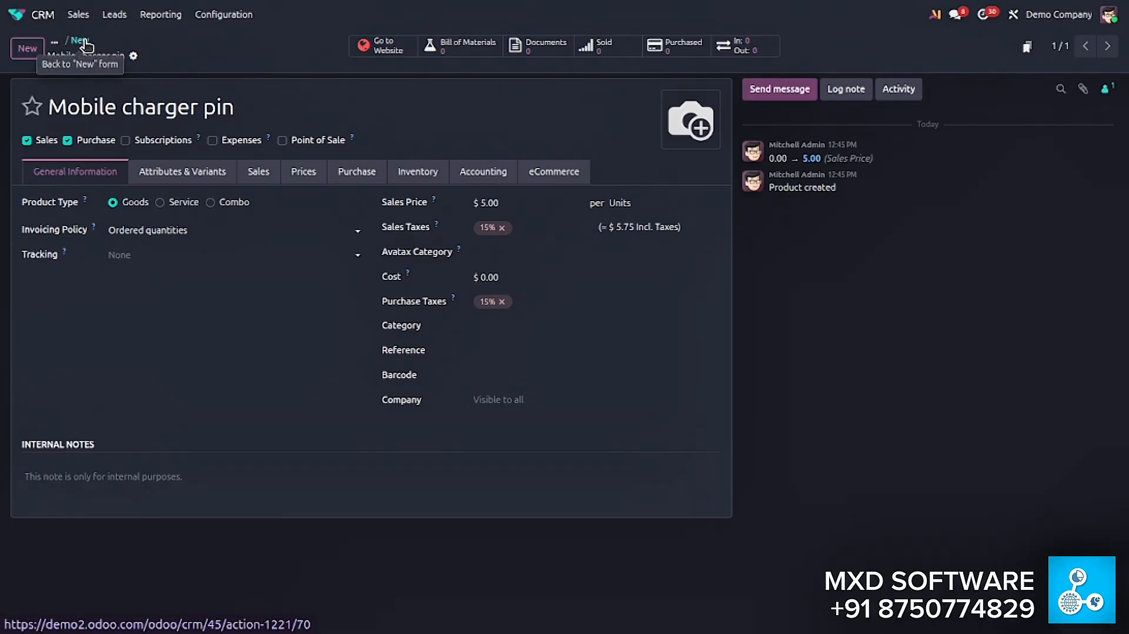
{"action": "left_click", "coordinate": [82, 41]}
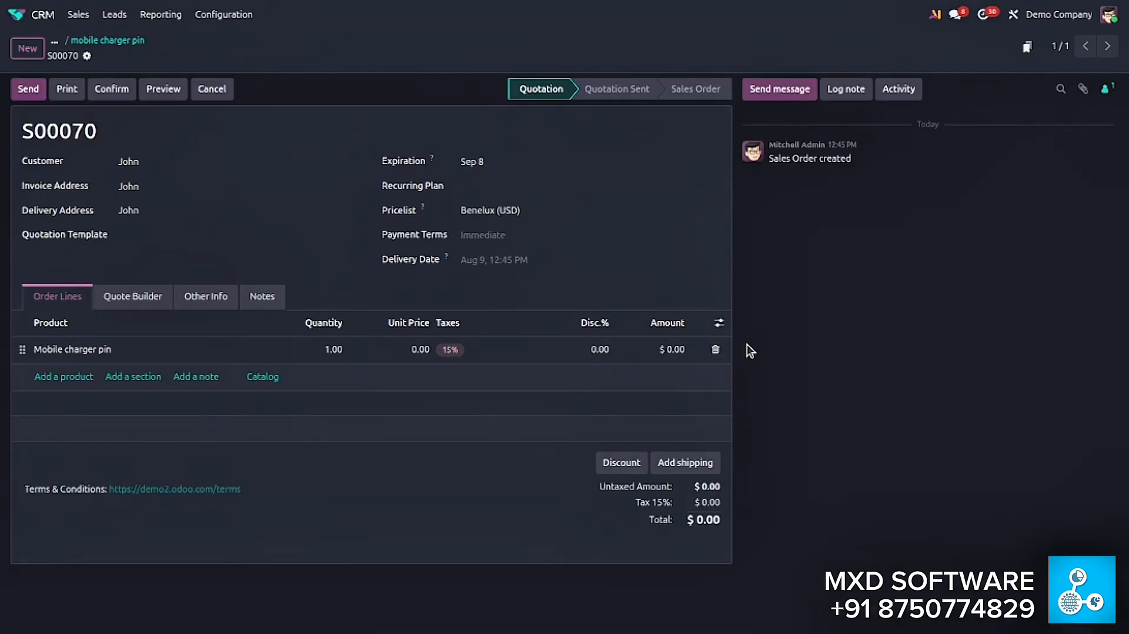
- Delete the zero-priced order line and add the existing Mobile charger pin product to the quotation again
{"action": "left_click", "coordinate": [715, 349]}
{"action": "left_click", "coordinate": [65, 351]}
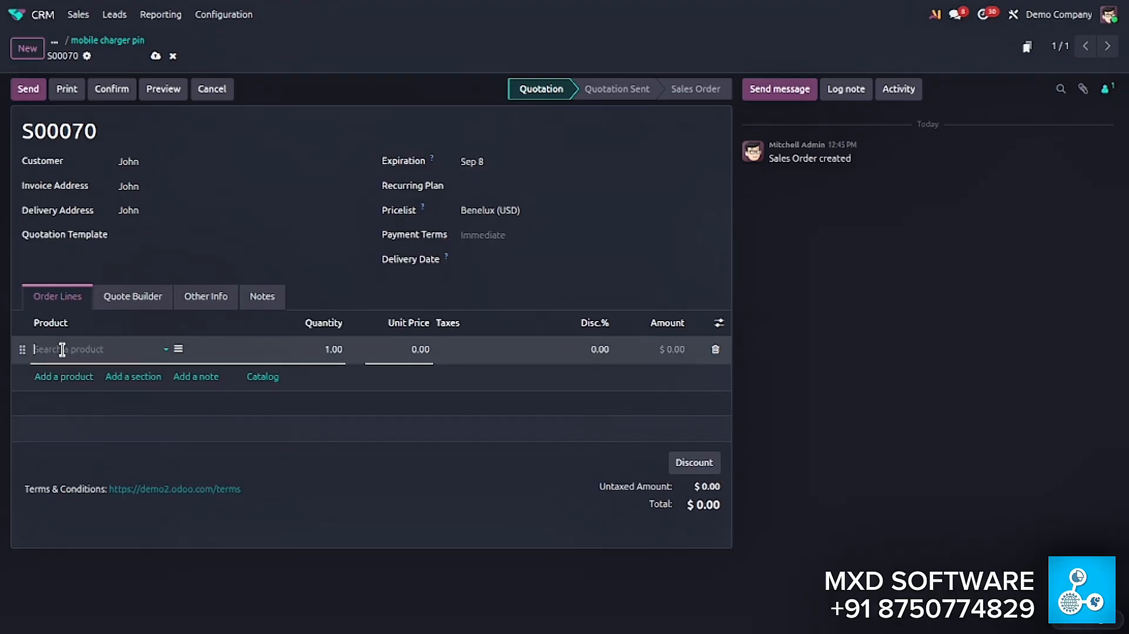
{"action": "type", "text": "mobil"}
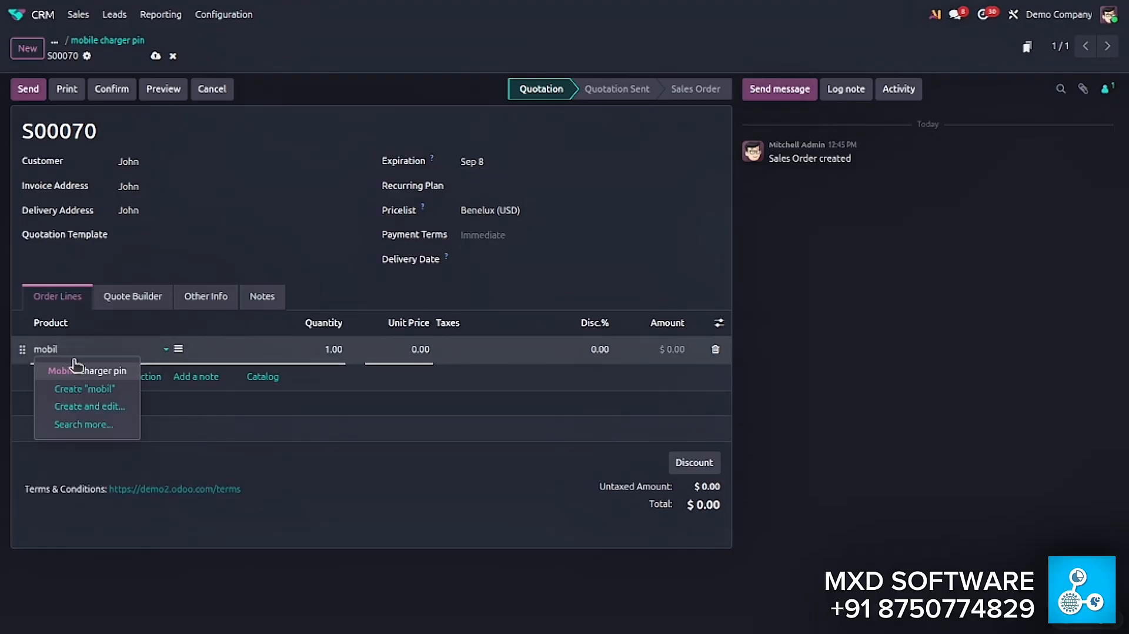
{"action": "left_click", "coordinate": [65, 371]}
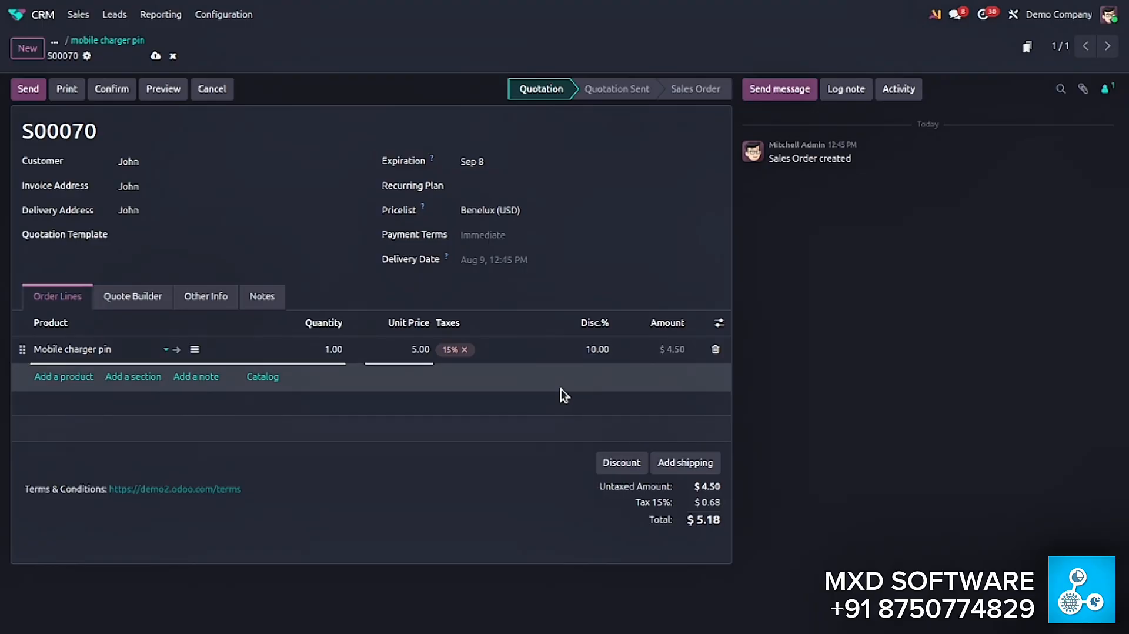
- Apply a 50% discount on all order lines to the single-unit quotation
{"action": "left_click", "coordinate": [623, 463]}
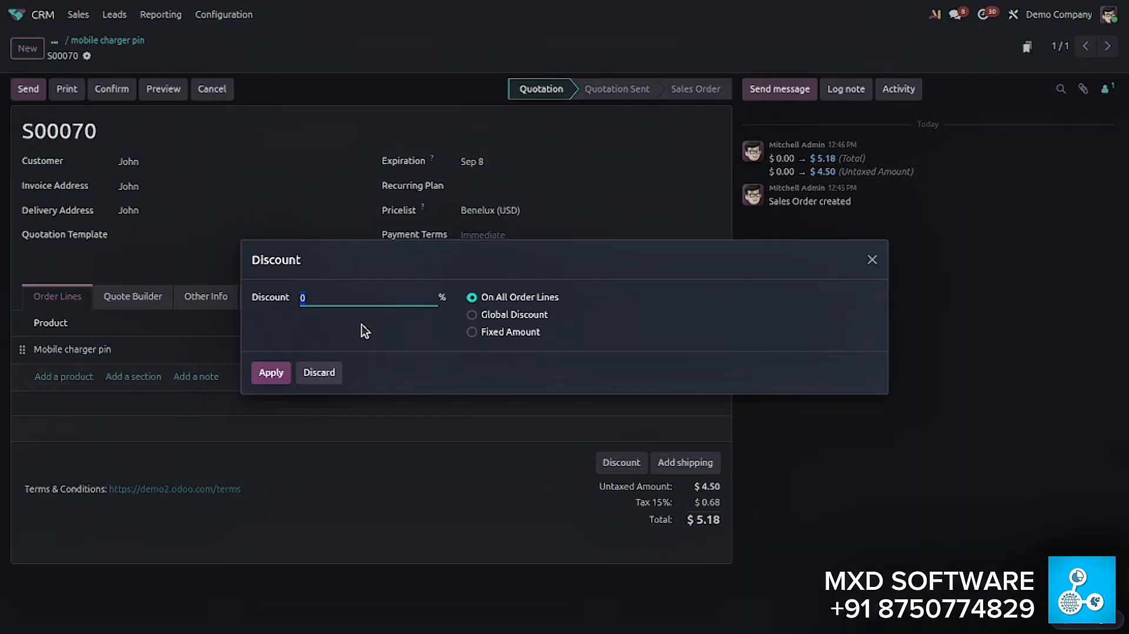
{"action": "type", "text": "50"}
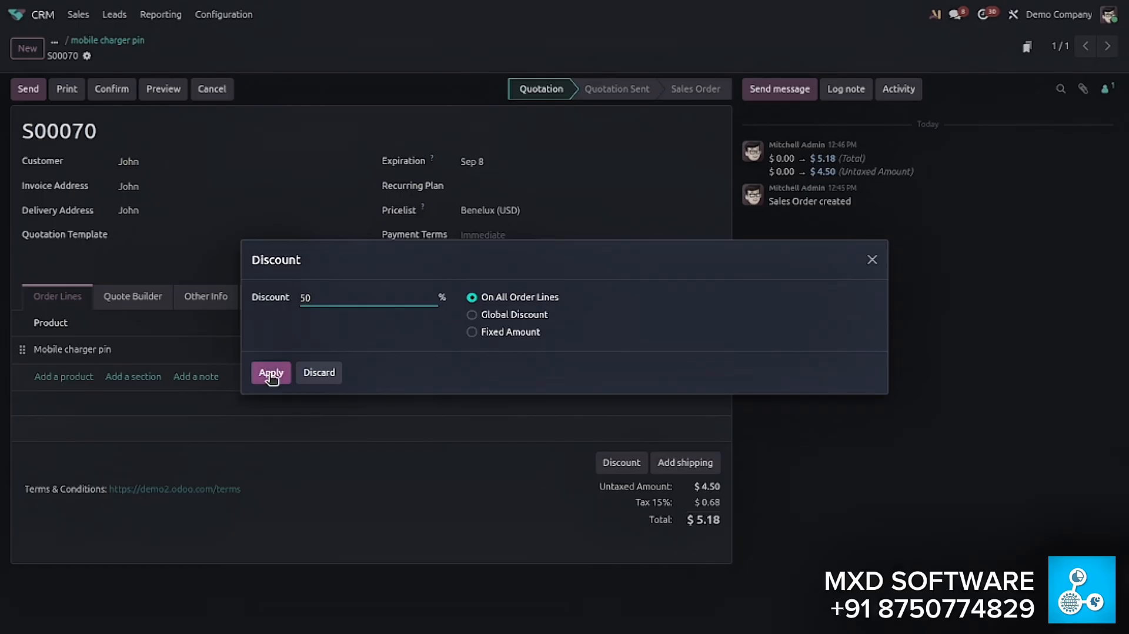
{"action": "left_click", "coordinate": [288, 374]}
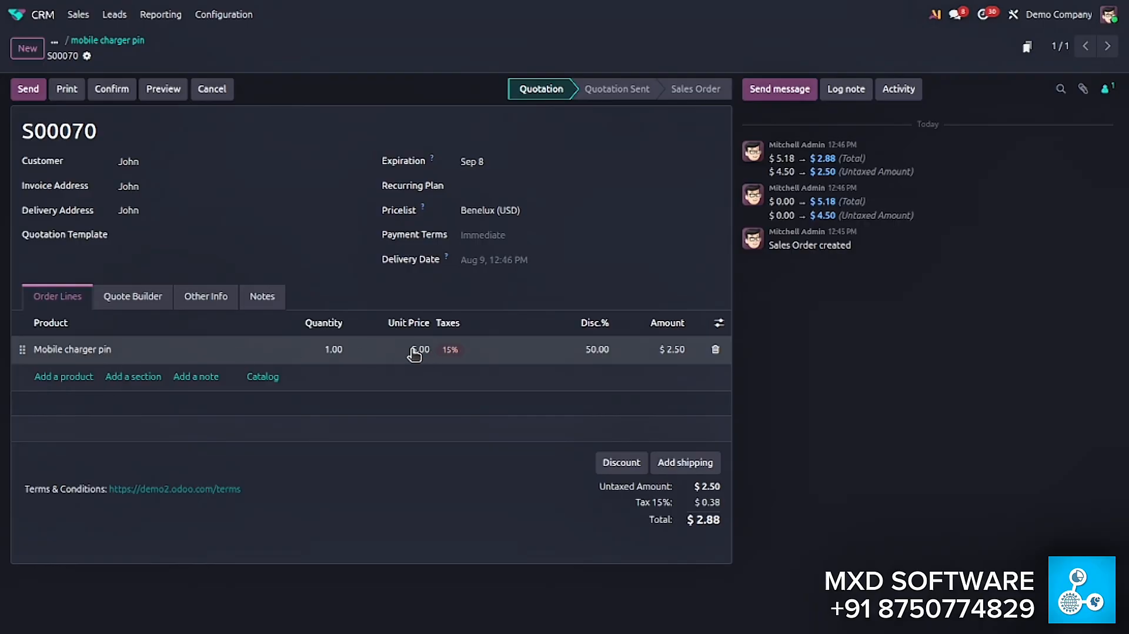
- Set the Mobile charger pin line's quantity to 12
{"action": "left_click", "coordinate": [333, 349]}
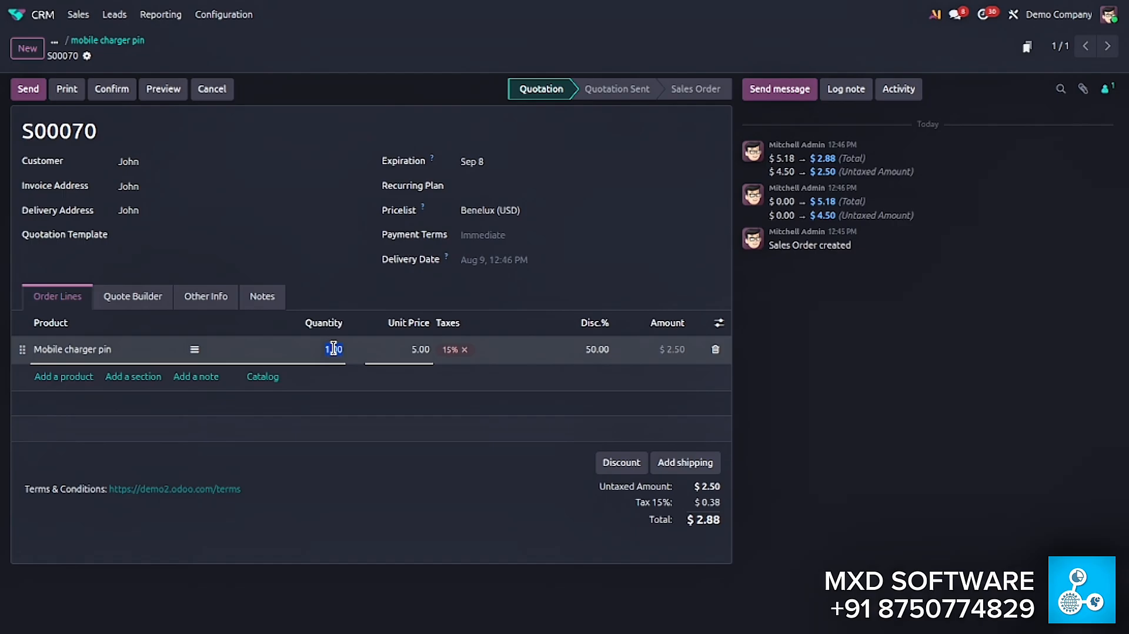
{"action": "type", "text": "12"}
{"action": "left_click", "coordinate": [456, 454]}
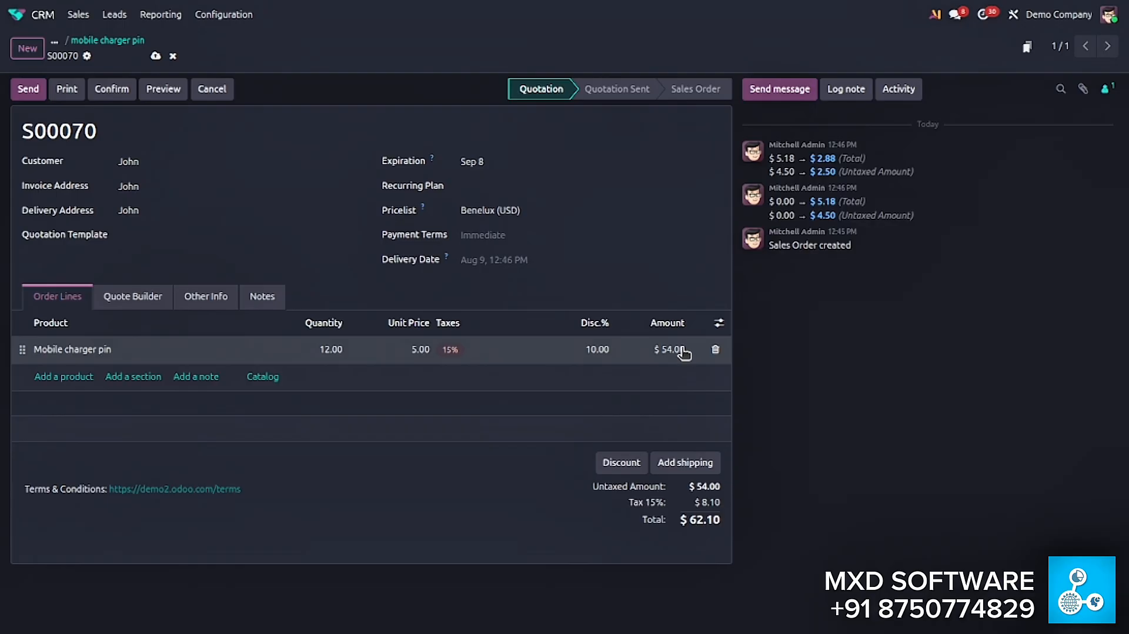
- Apply a 50% discount on all order lines of the 12-unit quotation
{"action": "left_click", "coordinate": [631, 464]}
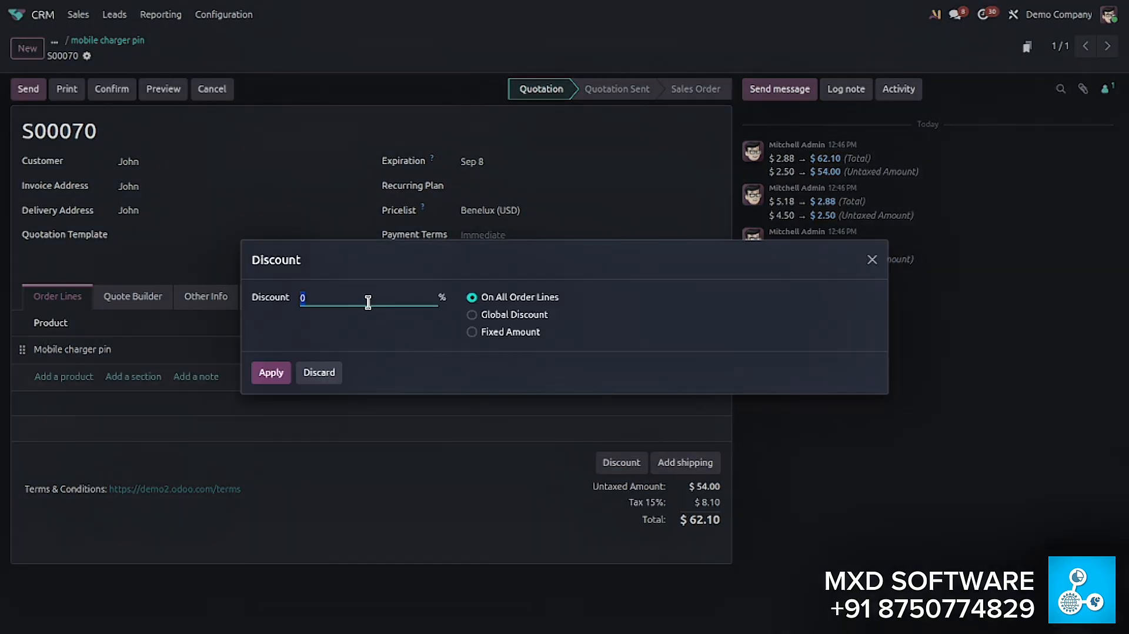
{"action": "type", "text": "50"}
{"action": "left_click", "coordinate": [266, 368]}
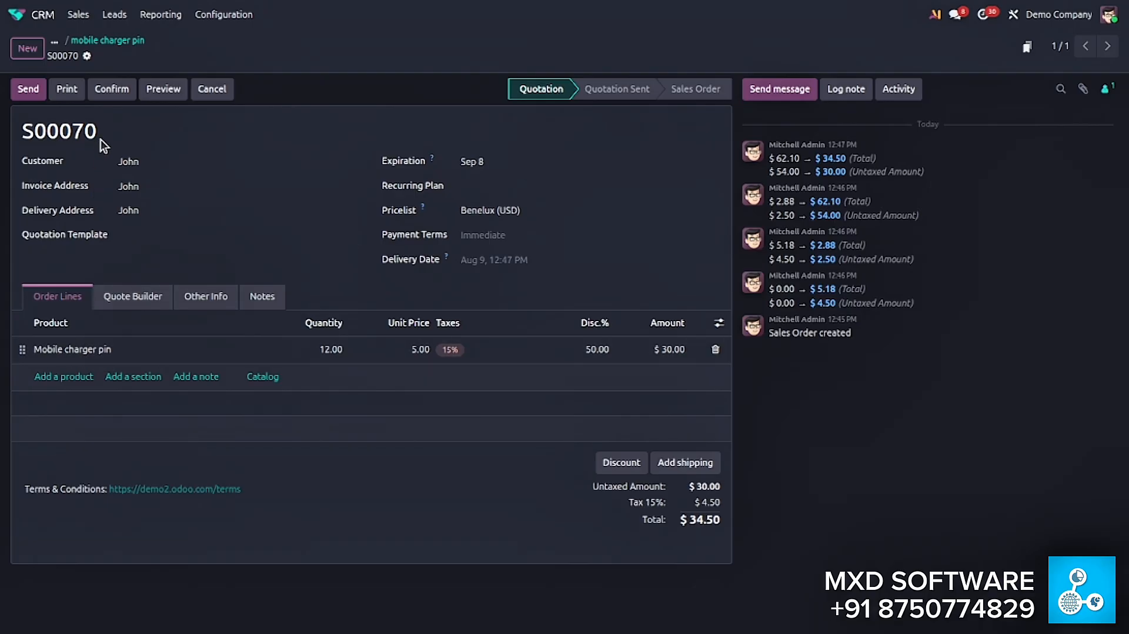
- Return to the Leads list and open a blank form for a new lead
{"action": "left_click", "coordinate": [114, 15]}
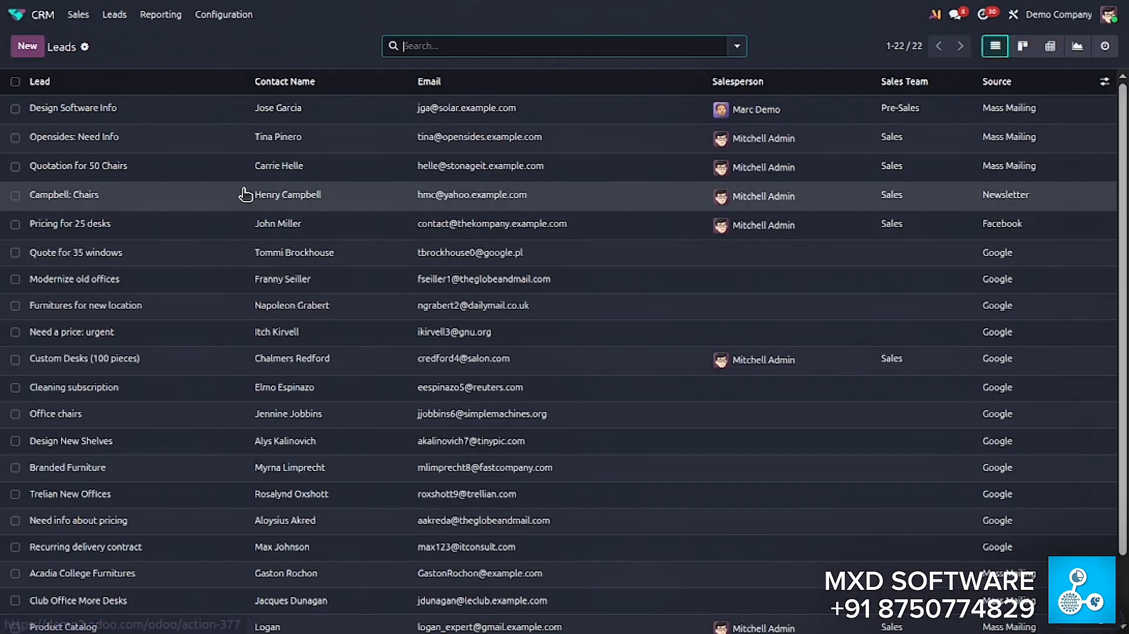
{"action": "left_click", "coordinate": [27, 46]}
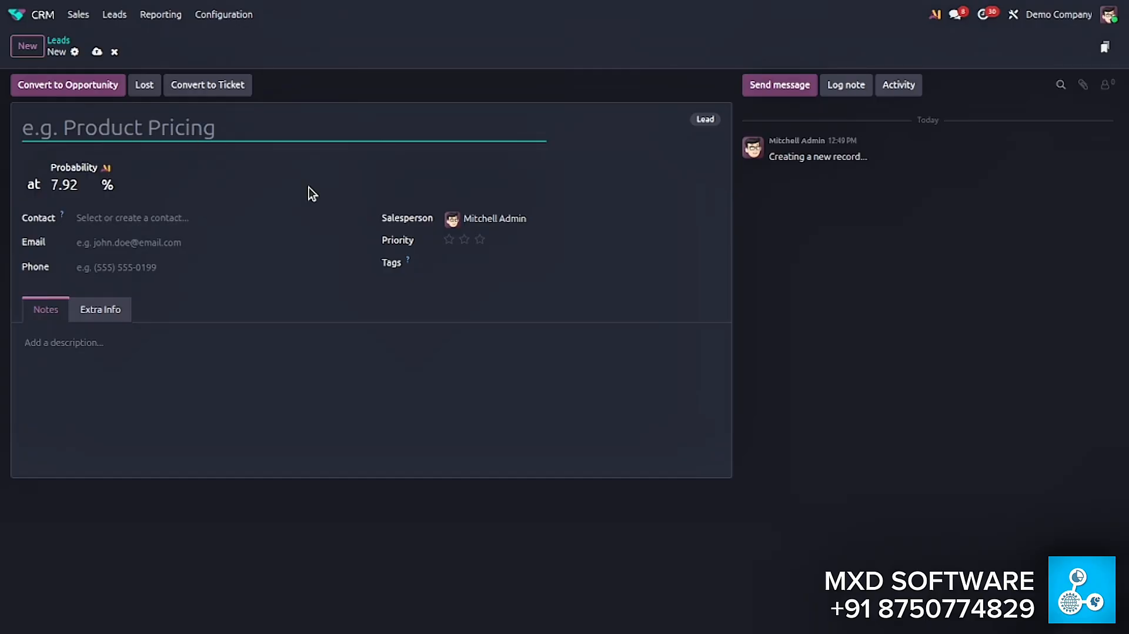
- Go back to My Pipeline and open the quotation linked to the "mobile charger pin" opportunity
{"action": "left_click", "coordinate": [88, 15]}
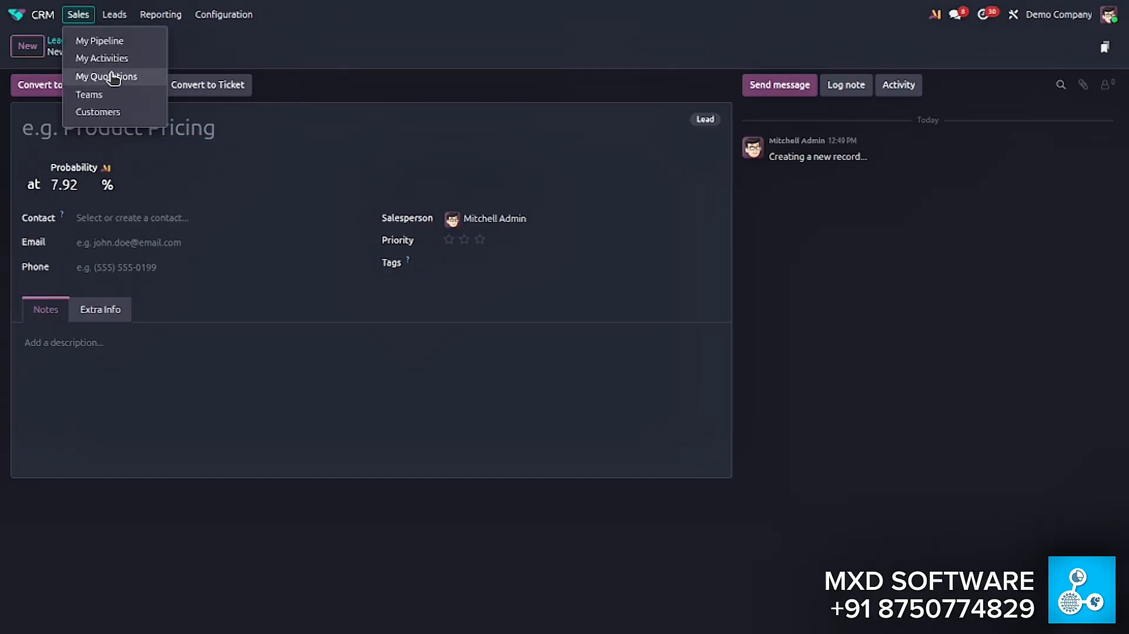
{"action": "left_click", "coordinate": [107, 43]}
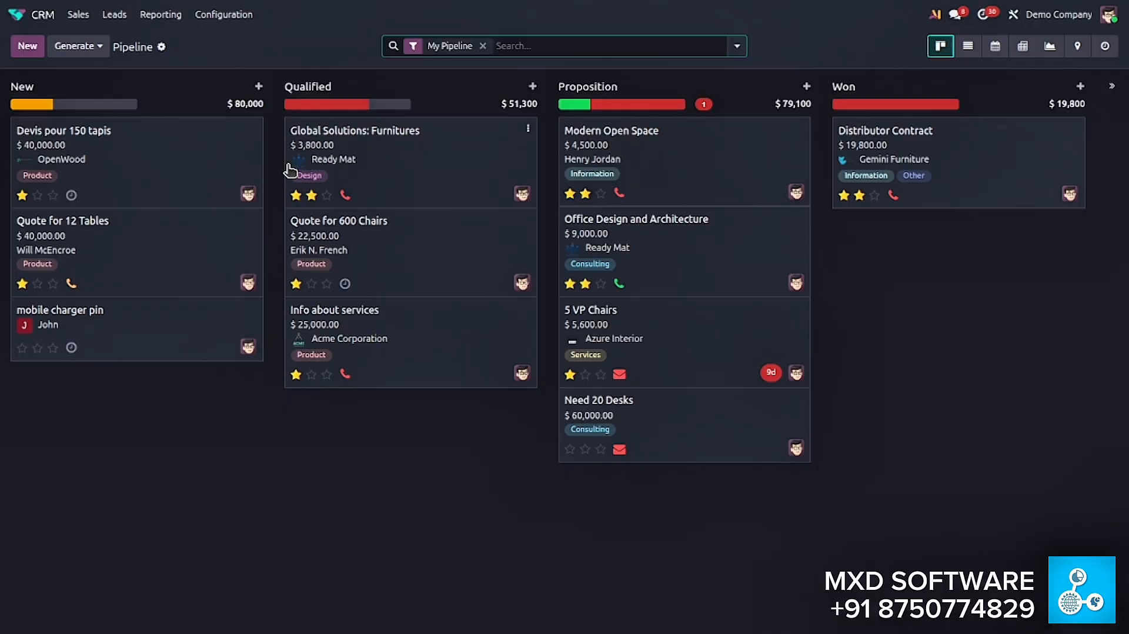
{"action": "left_click", "coordinate": [132, 333]}
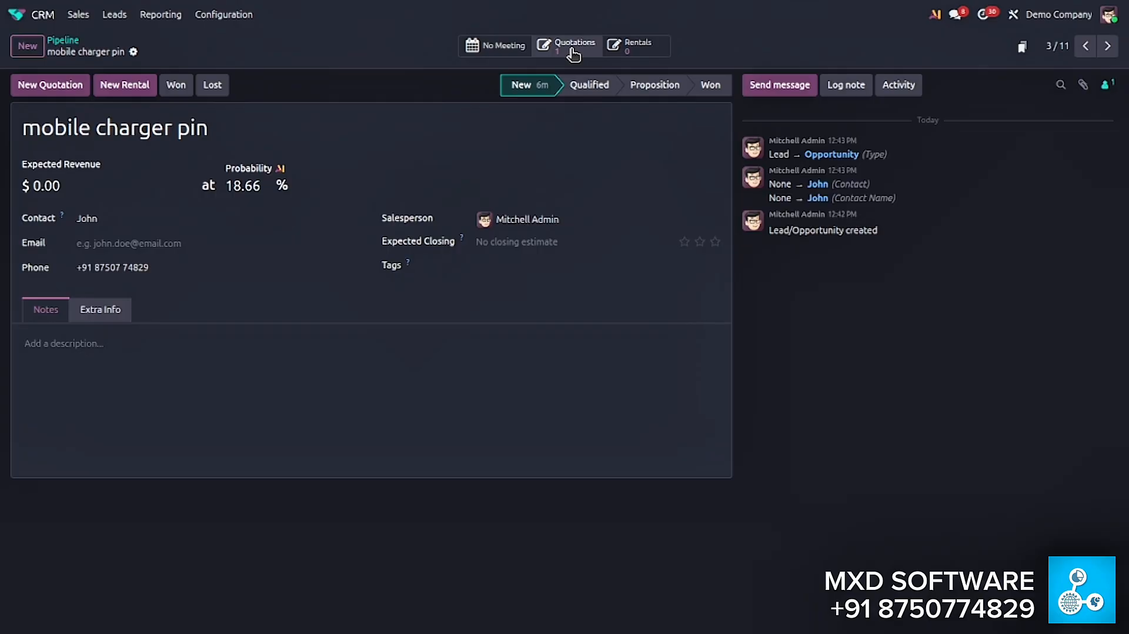
{"action": "left_click", "coordinate": [573, 54]}
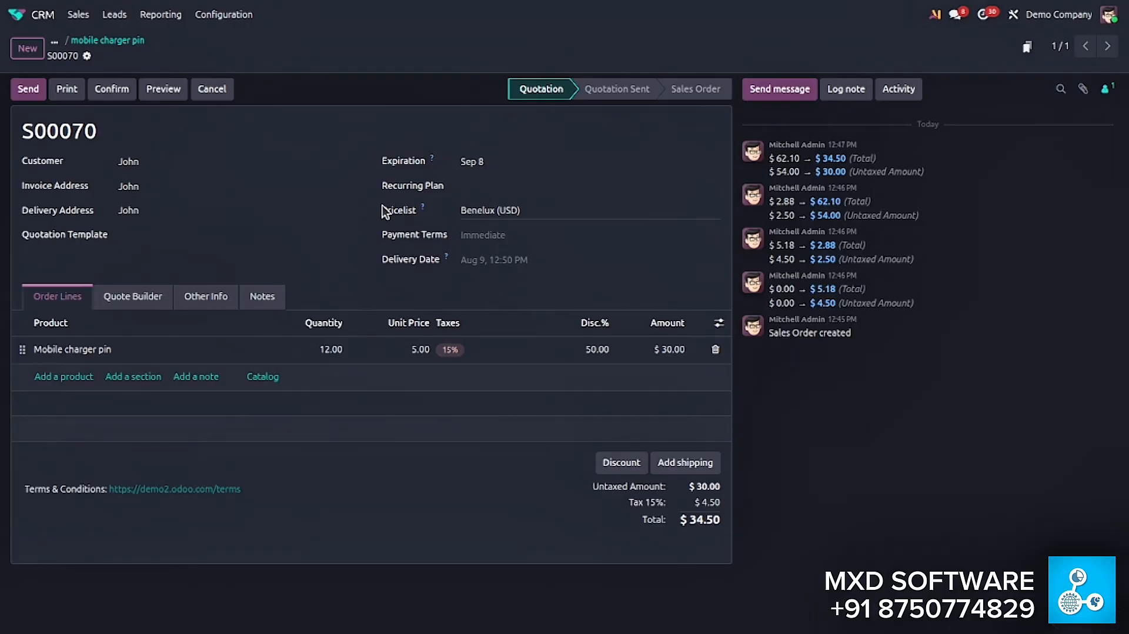
- Open the downloaded quotation PDF from the recent downloads and show it full screen
{"action": "left_click", "coordinate": [67, 91]}
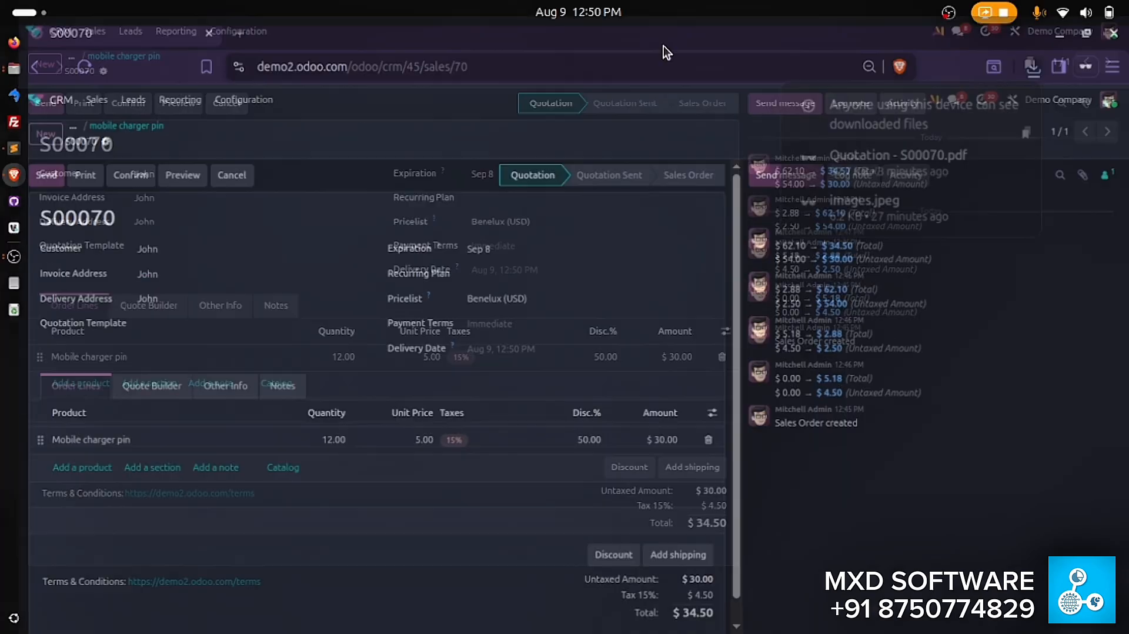
{"action": "left_click", "coordinate": [1033, 75]}
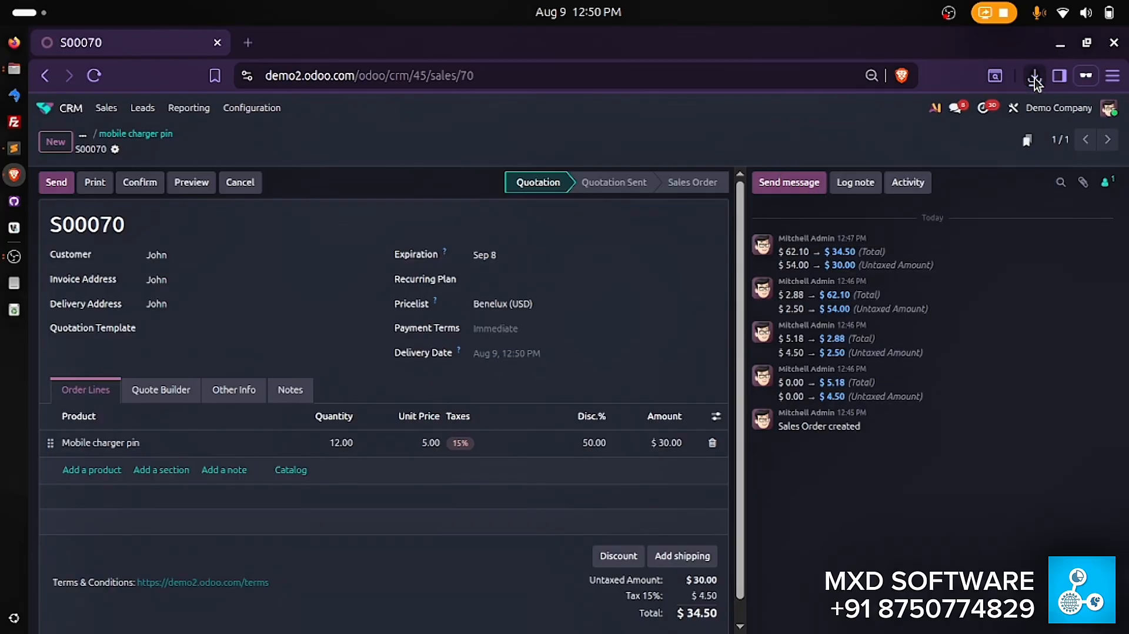
{"action": "left_click", "coordinate": [1033, 75]}
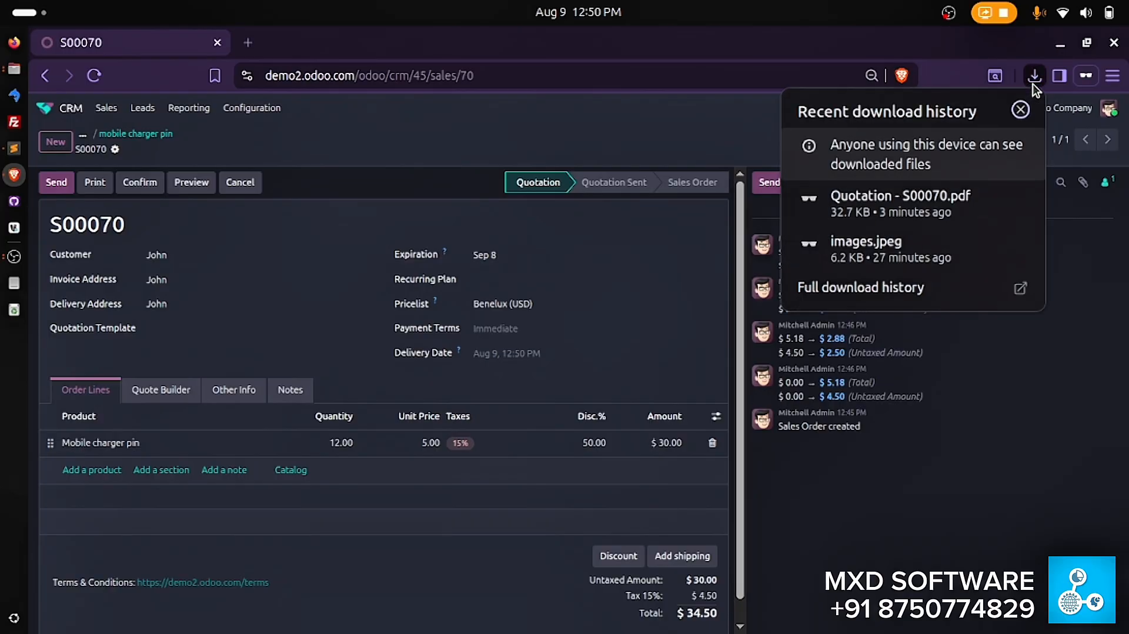
{"action": "left_click", "coordinate": [898, 197]}
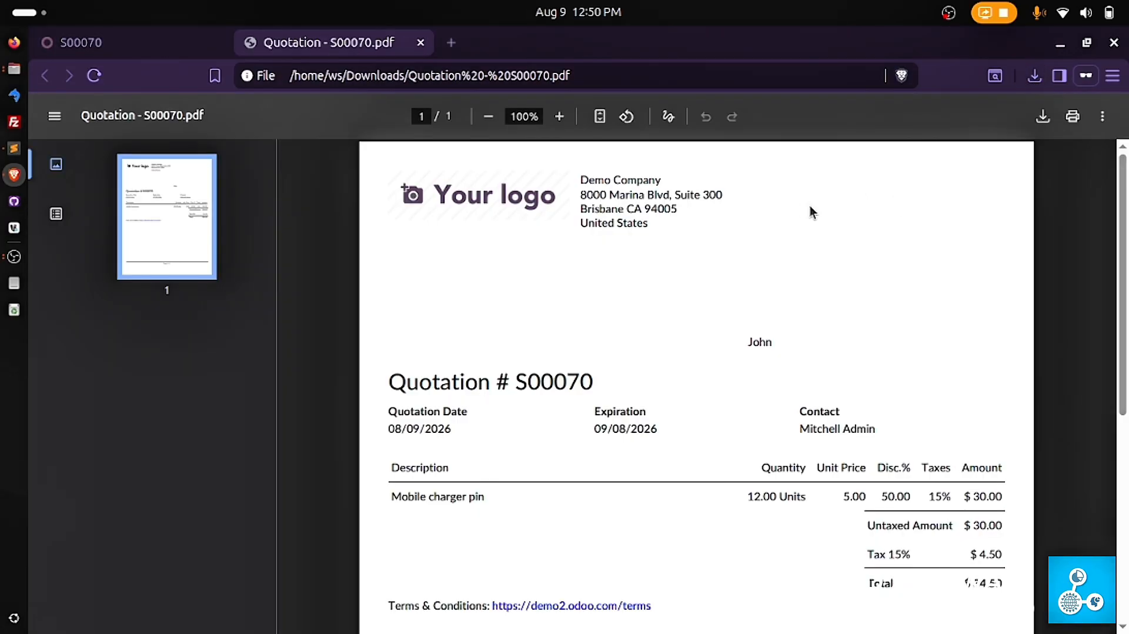
{"action": "key", "text": "F11"}
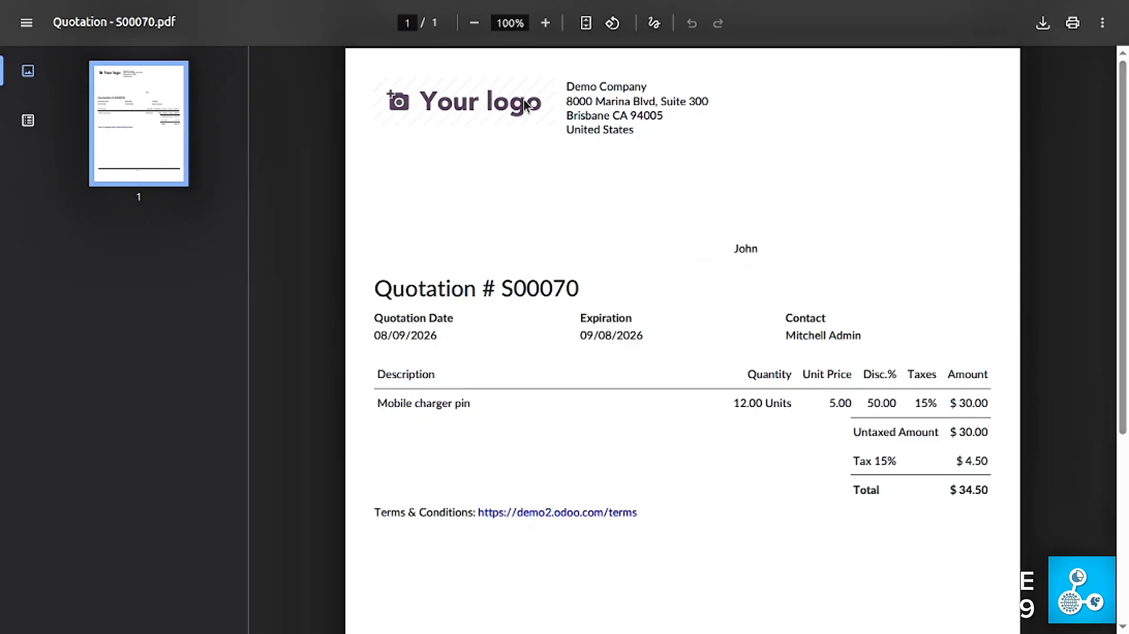
- Examine the quotation PDF's header: company address, customer, quotation number, quotation date, expiration and contact
{"action": "double_click", "coordinate": [573, 88]}
{"action": "left_click_drag", "start_coordinate": [734, 249], "coordinate": [760, 250]}
{"action": "left_click", "coordinate": [762, 250]}
{"action": "double_click", "coordinate": [738, 249]}
{"action": "left_click", "coordinate": [732, 249]}
{"action": "left_click_drag", "start_coordinate": [732, 249], "coordinate": [761, 250]}
{"action": "left_click", "coordinate": [762, 248]}
{"action": "left_click_drag", "start_coordinate": [375, 288], "coordinate": [585, 288]}
{"action": "left_click", "coordinate": [590, 287]}
{"action": "left_click_drag", "start_coordinate": [377, 286], "coordinate": [670, 288]}
{"action": "left_click", "coordinate": [672, 290]}
{"action": "left_click_drag", "start_coordinate": [378, 330], "coordinate": [409, 345]}
{"action": "left_click", "coordinate": [424, 344]}
{"action": "double_click", "coordinate": [596, 320]}
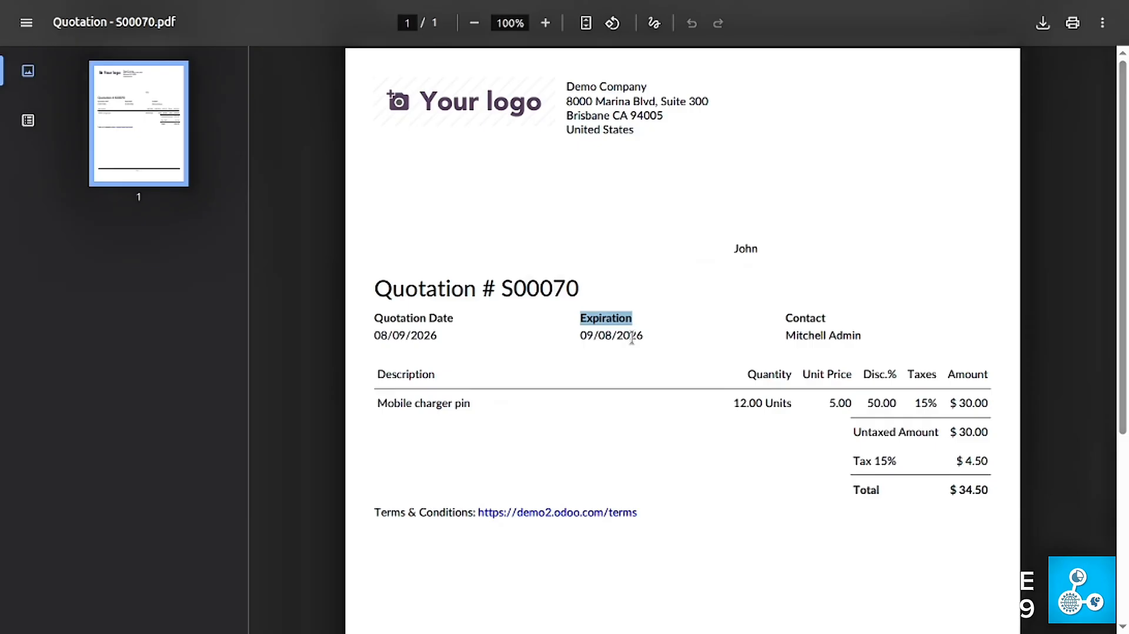
{"action": "left_click_drag", "start_coordinate": [786, 320], "coordinate": [862, 333]}
{"action": "left_click", "coordinate": [862, 333]}
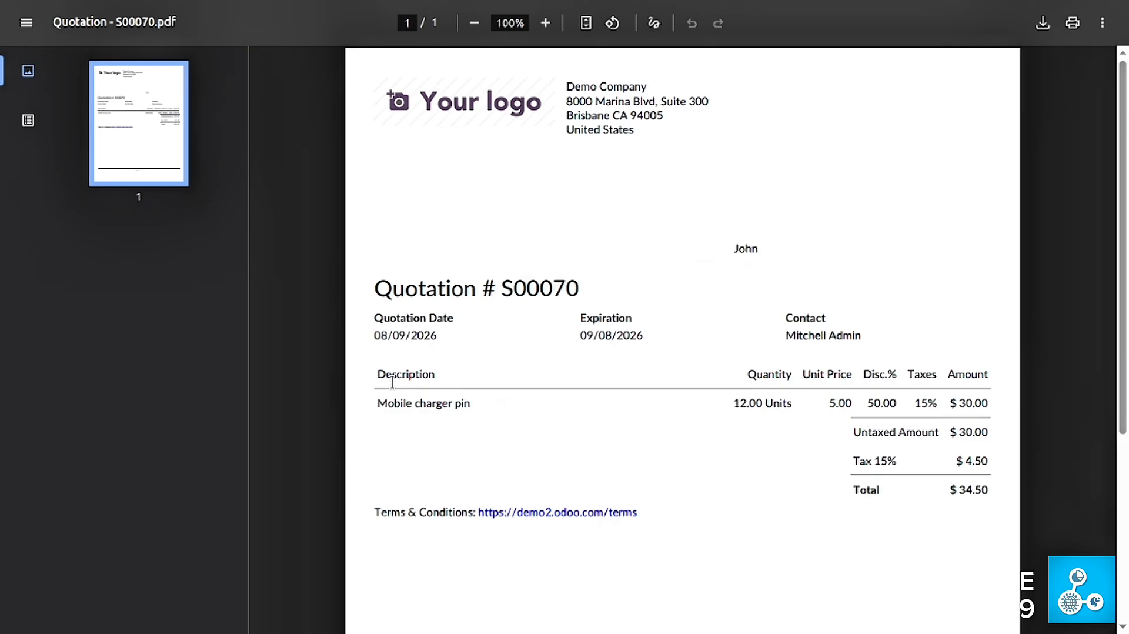
- Examine the PDF's order line table, including description and unit price, and close the file to return to the quotation
{"action": "left_click_drag", "start_coordinate": [387, 380], "coordinate": [977, 452]}
{"action": "left_click", "coordinate": [976, 452]}
{"action": "left_click_drag", "start_coordinate": [373, 411], "coordinate": [491, 416]}
{"action": "left_click", "coordinate": [490, 416]}
{"action": "left_click_drag", "start_coordinate": [827, 402], "coordinate": [846, 404]}
{"action": "scroll", "coordinate": [956, 465], "scroll_direction": "down", "scroll_amount": 3}
{"action": "scroll", "coordinate": [947, 506], "scroll_direction": "up", "scroll_amount": 3}
{"action": "mouse_move", "coordinate": [1043, 2]}
{"action": "left_click", "coordinate": [564, 57]}
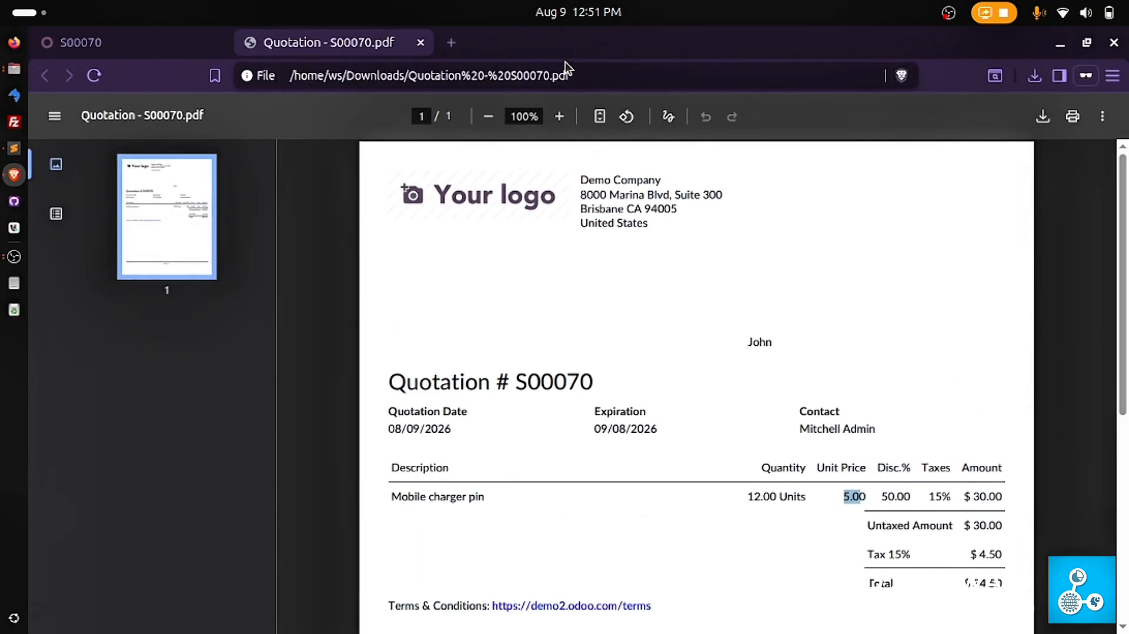
{"action": "left_click", "coordinate": [421, 42]}
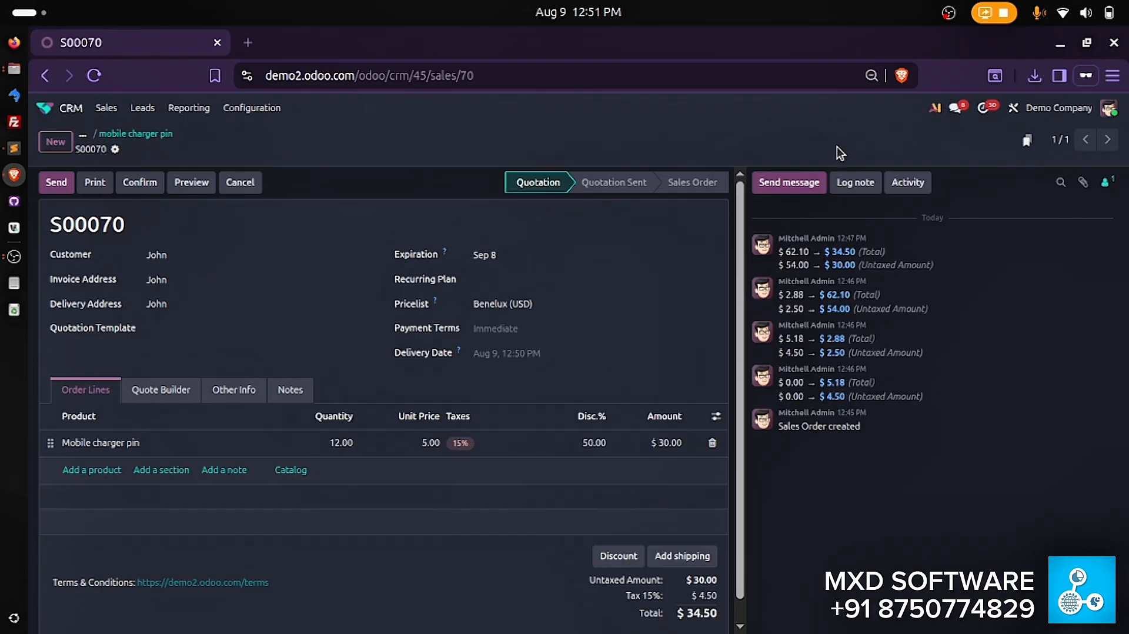
{"action": "key", "text": "F11"}
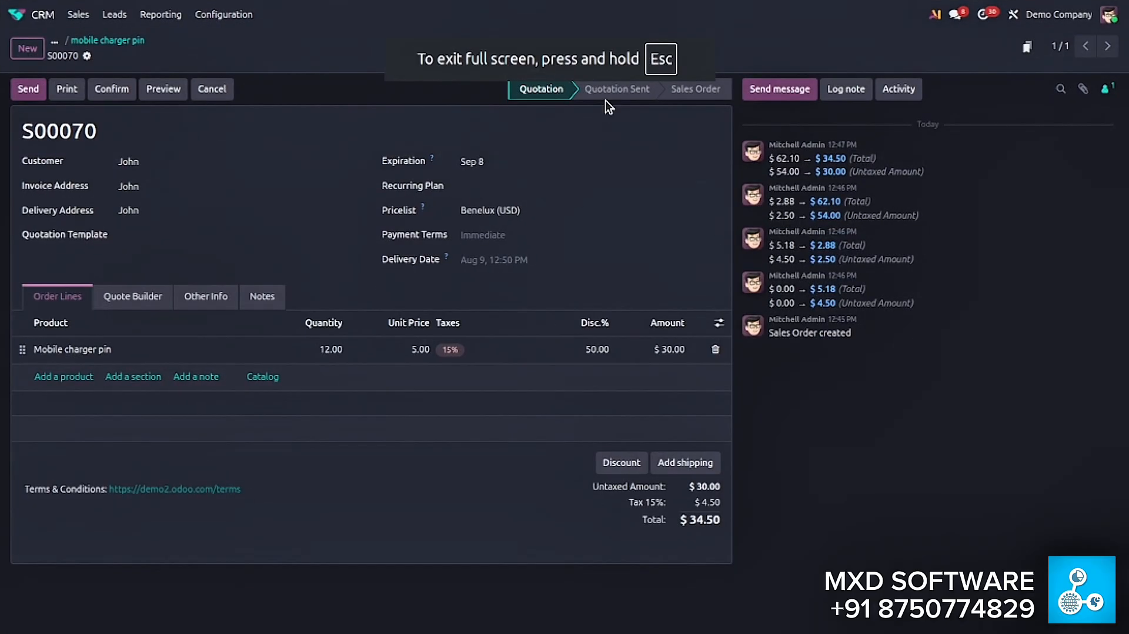
- Start sending the quotation by email and set its document layout to Center
{"action": "left_click", "coordinate": [30, 91]}
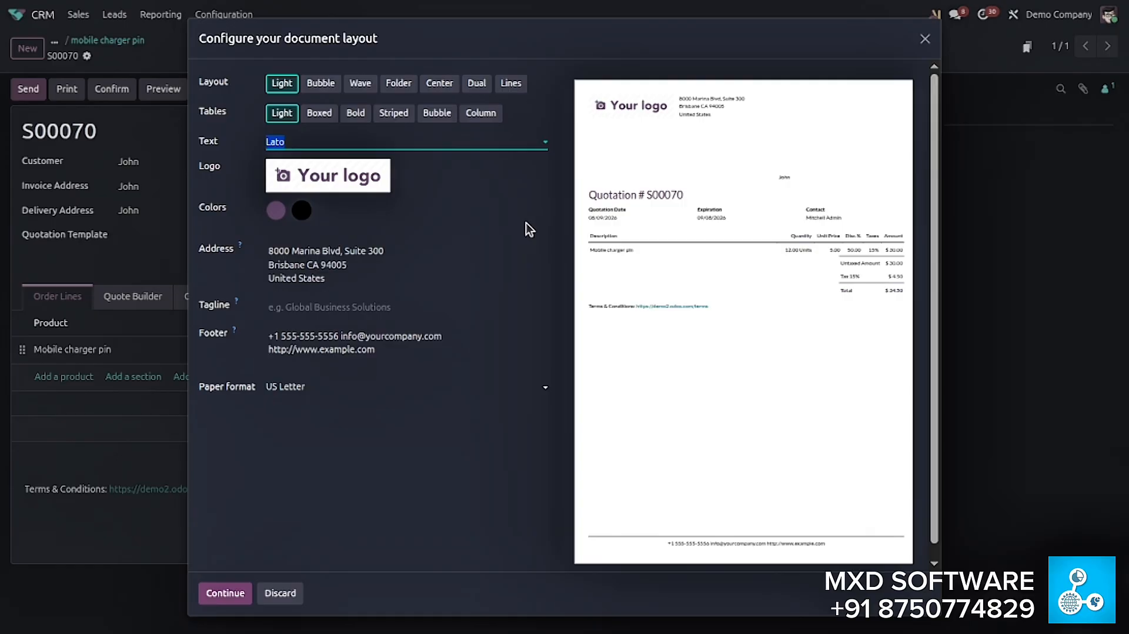
{"action": "left_click", "coordinate": [485, 83]}
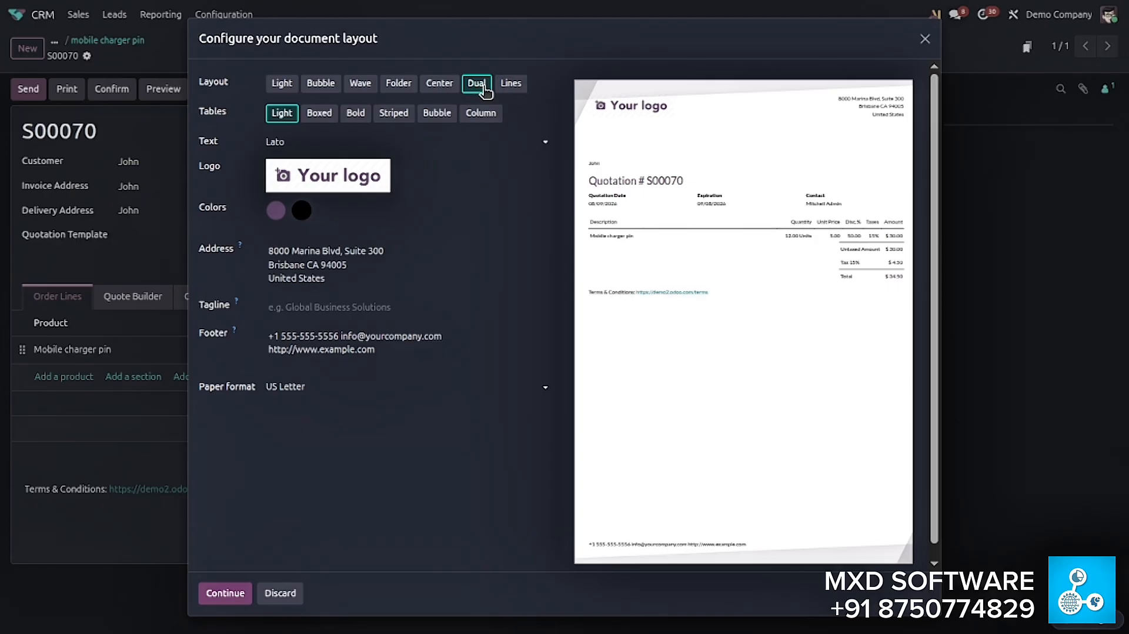
{"action": "left_click", "coordinate": [510, 83]}
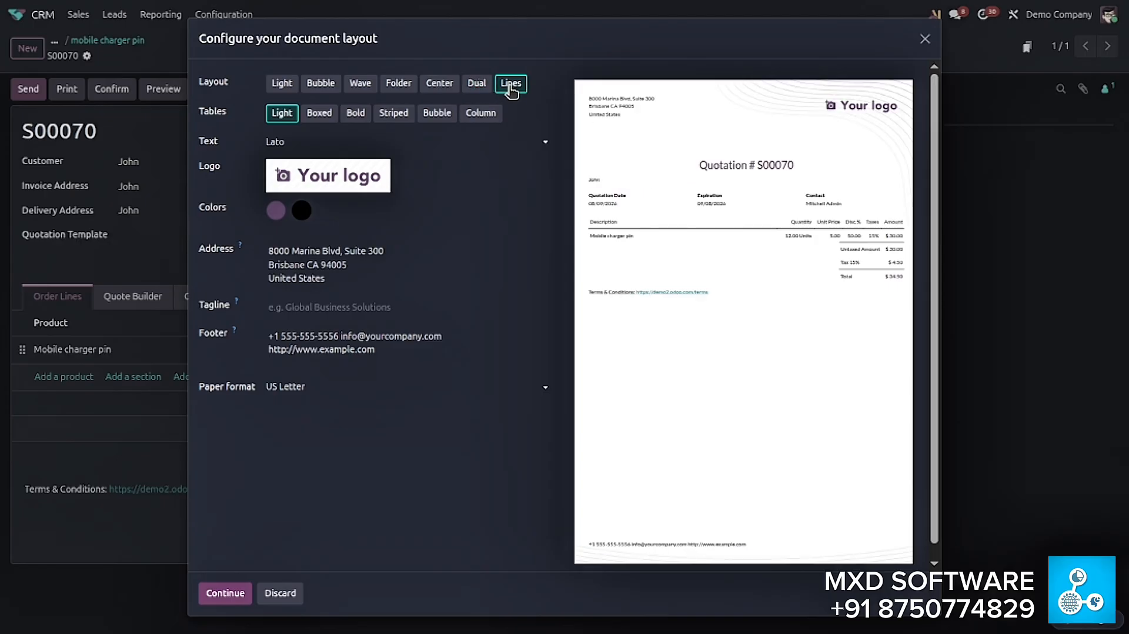
{"action": "left_click", "coordinate": [431, 88]}
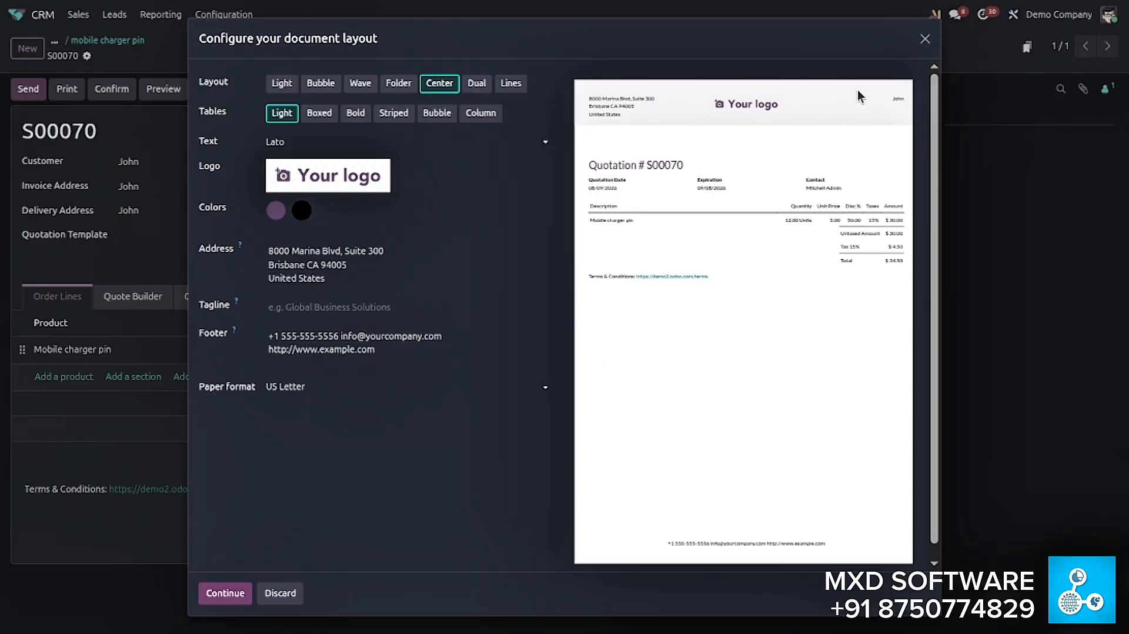
{"action": "left_click", "coordinate": [225, 592]}
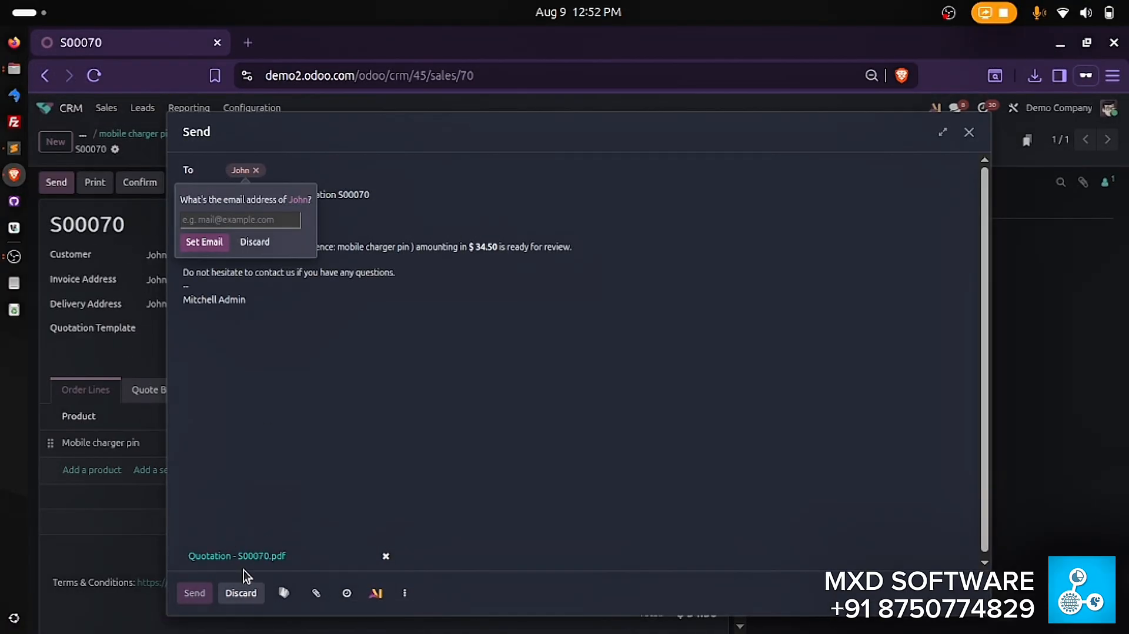
- Save the email's attached quotation PDF to the Downloads folder and open the saved copy
{"action": "left_click", "coordinate": [1034, 75]}
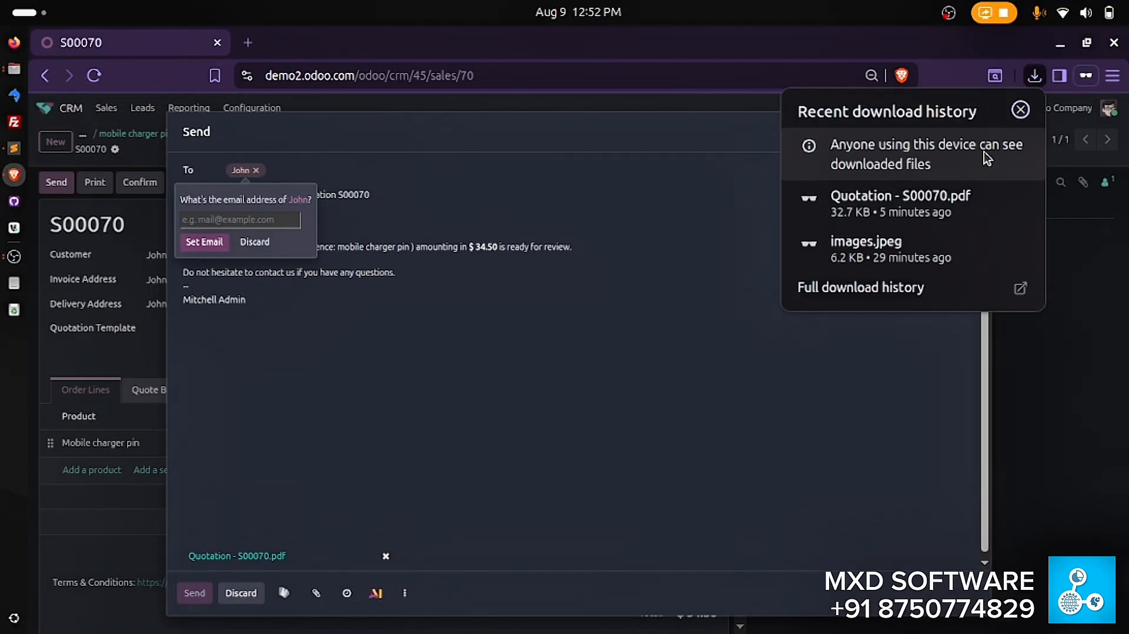
{"action": "mouse_move", "coordinate": [938, 215]}
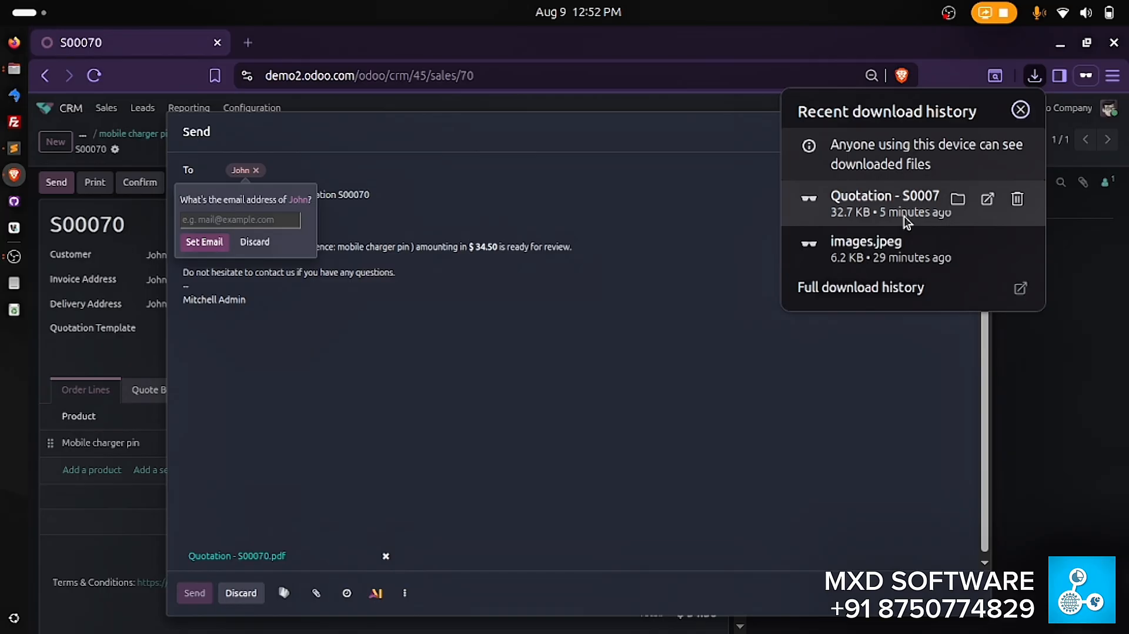
{"action": "left_click", "coordinate": [246, 558]}
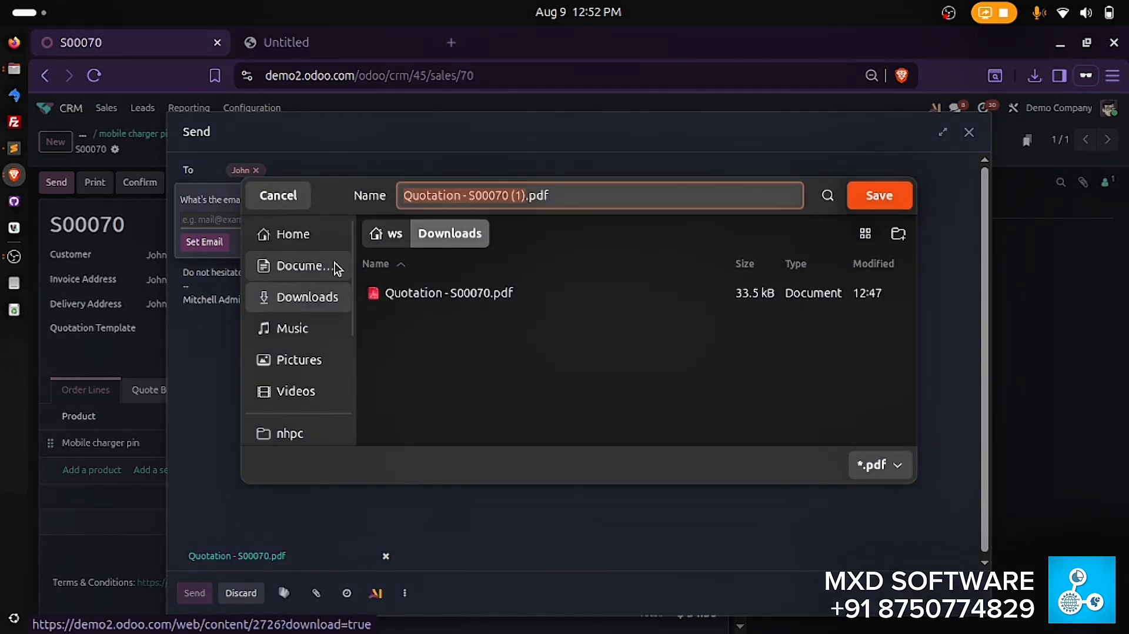
{"action": "left_click", "coordinate": [879, 194]}
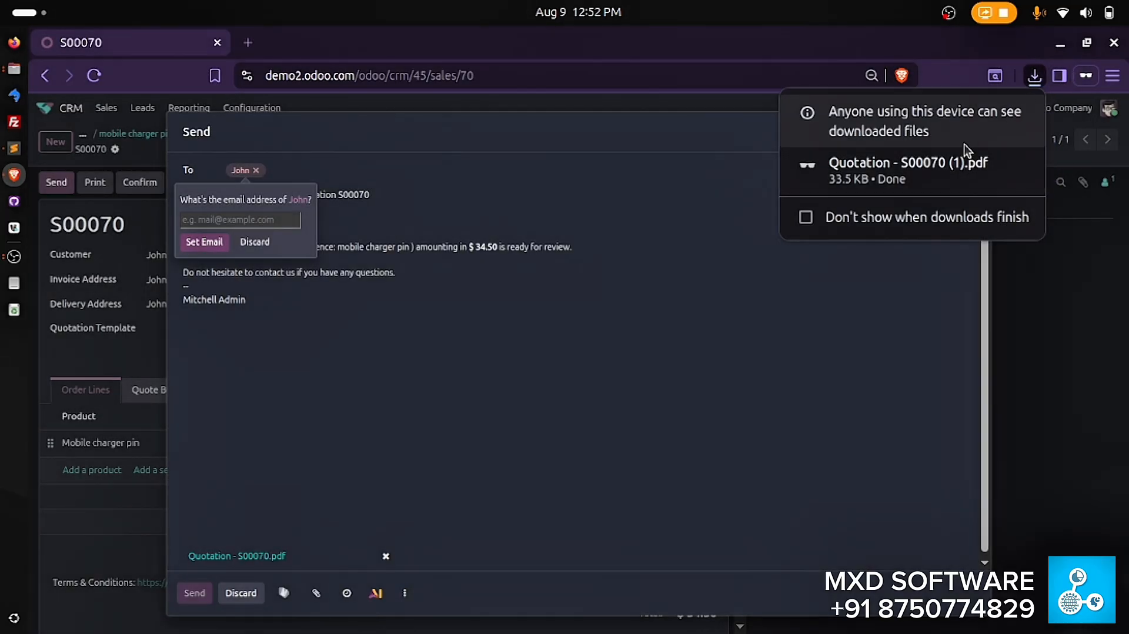
{"action": "mouse_move", "coordinate": [944, 163]}
{"action": "left_click", "coordinate": [902, 174]}
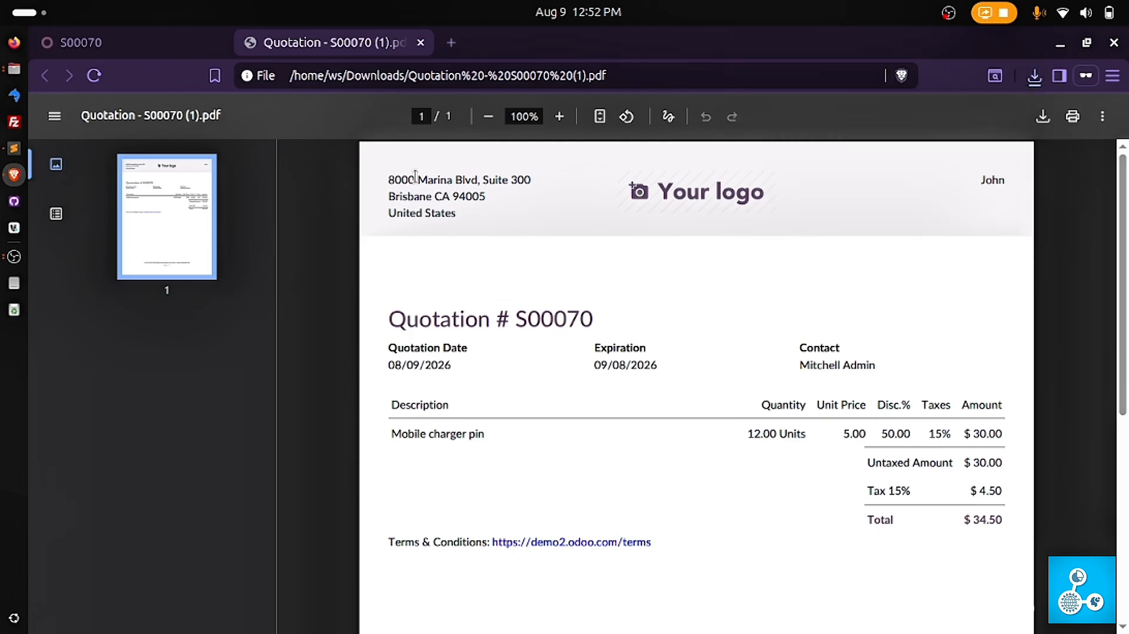
- Review the quotation PDF in the Center layout from header to footer and close it to return to the email draft
{"action": "scroll", "coordinate": [414, 177], "scroll_direction": "down", "scroll_amount": 3}
{"action": "scroll", "coordinate": [412, 171], "scroll_direction": "up", "scroll_amount": 3}
{"action": "scroll", "coordinate": [835, 155], "scroll_direction": "down", "scroll_amount": 3}
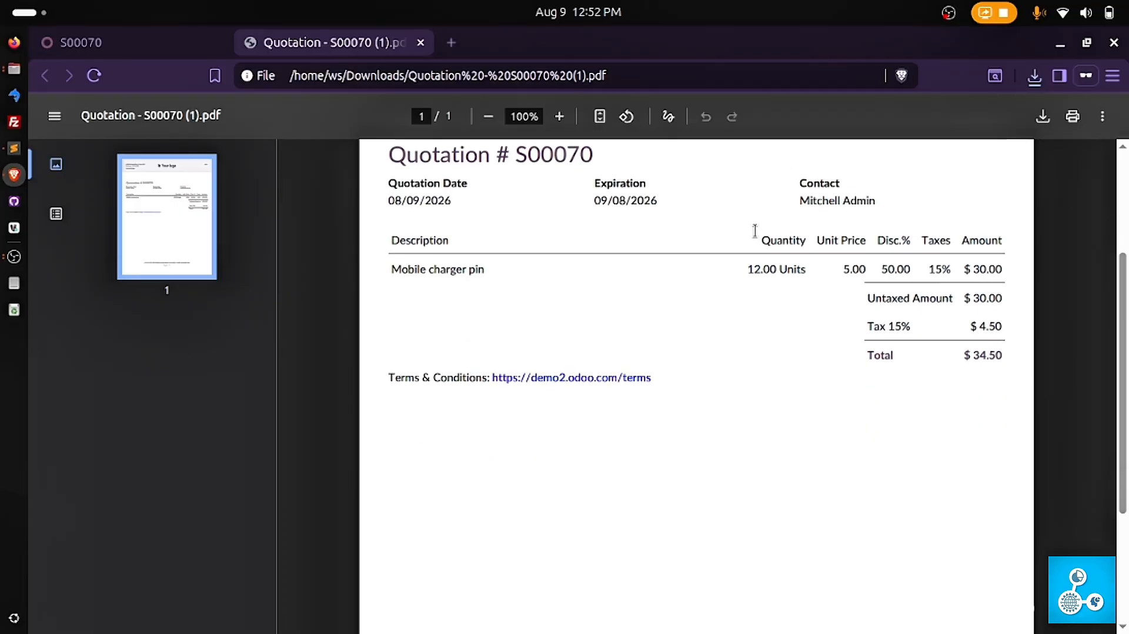
{"action": "scroll", "coordinate": [764, 352], "scroll_direction": "down", "scroll_amount": 3}
{"action": "scroll", "coordinate": [777, 429], "scroll_direction": "up", "scroll_amount": 6}
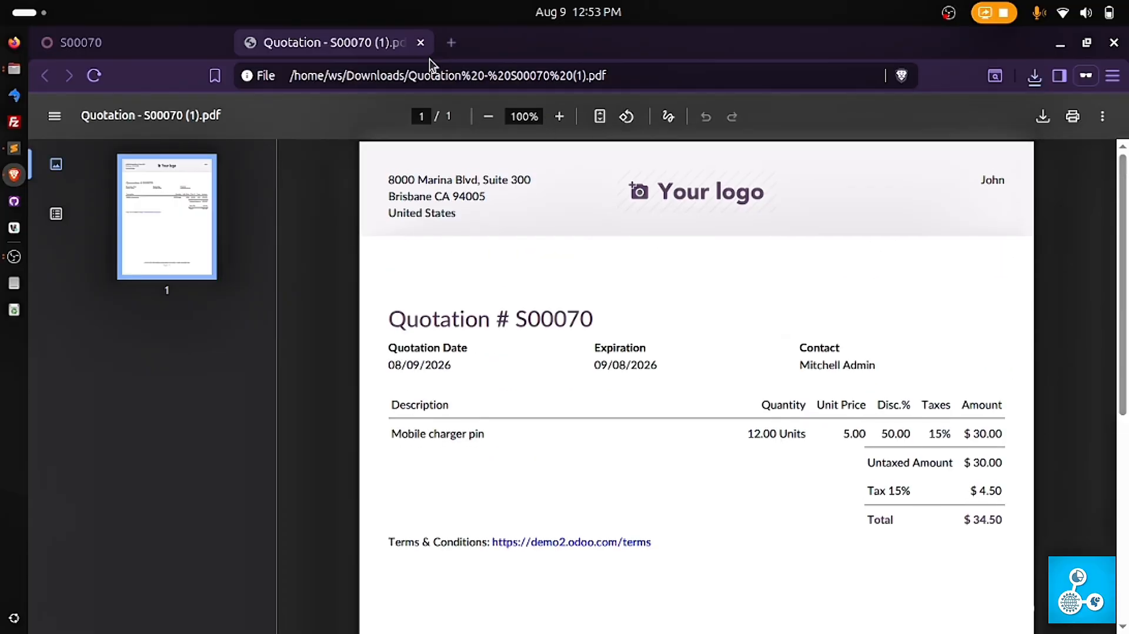
{"action": "left_click", "coordinate": [419, 42]}
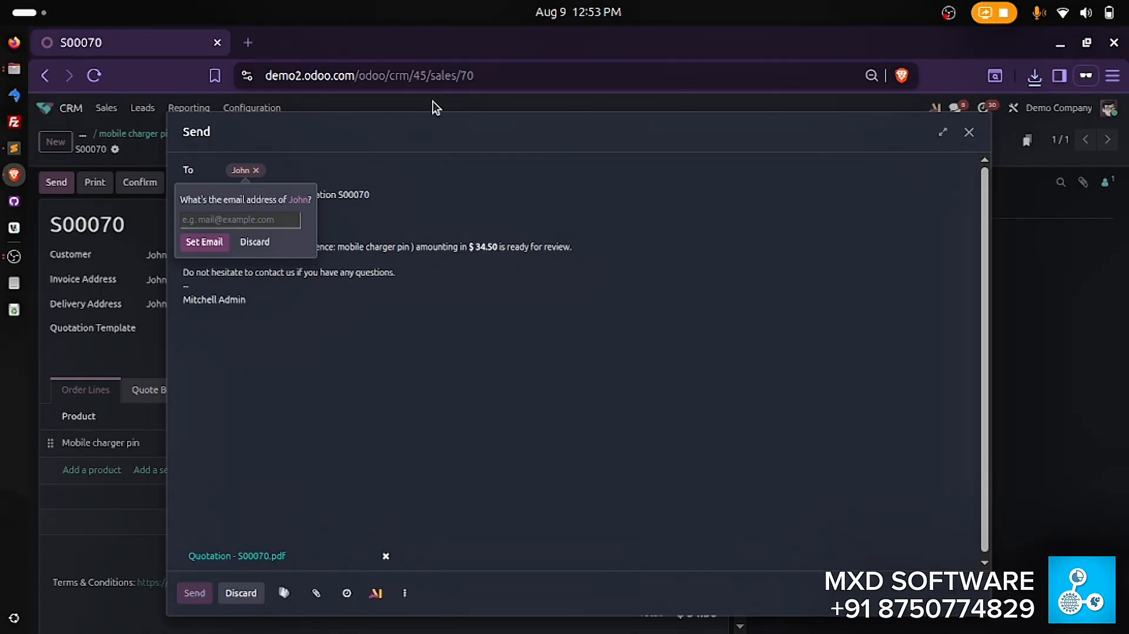
- Discard the email address request for the customer, dropping them from the message's recipients
{"action": "left_click", "coordinate": [267, 252]}
{"action": "left_click", "coordinate": [272, 169]}
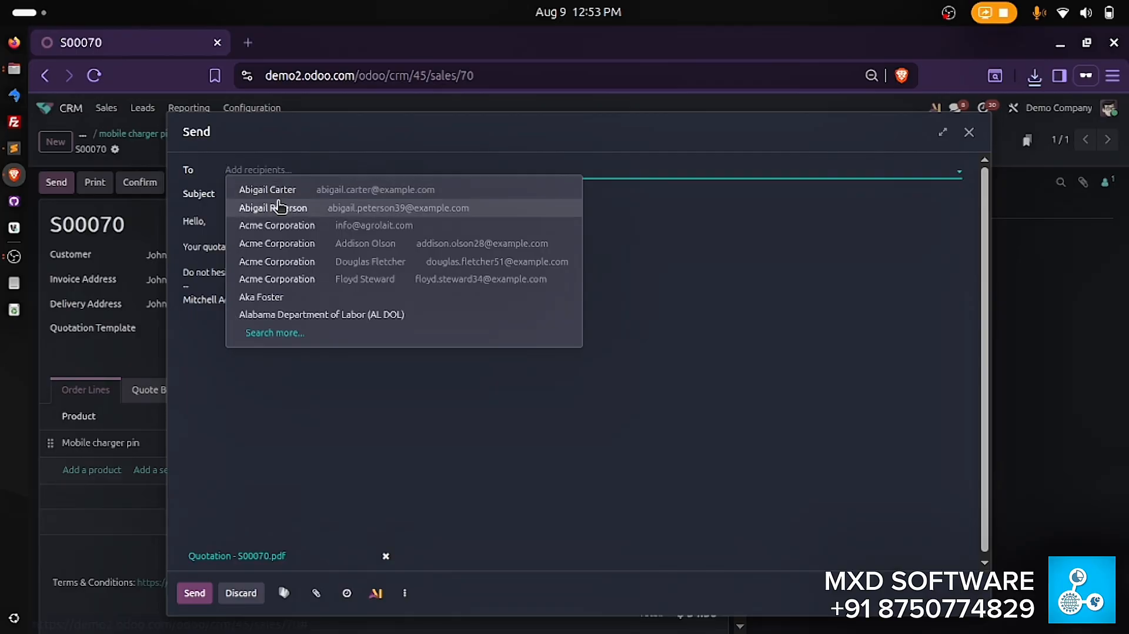
{"action": "left_click", "coordinate": [248, 206]}
{"action": "left_click", "coordinate": [258, 170]}
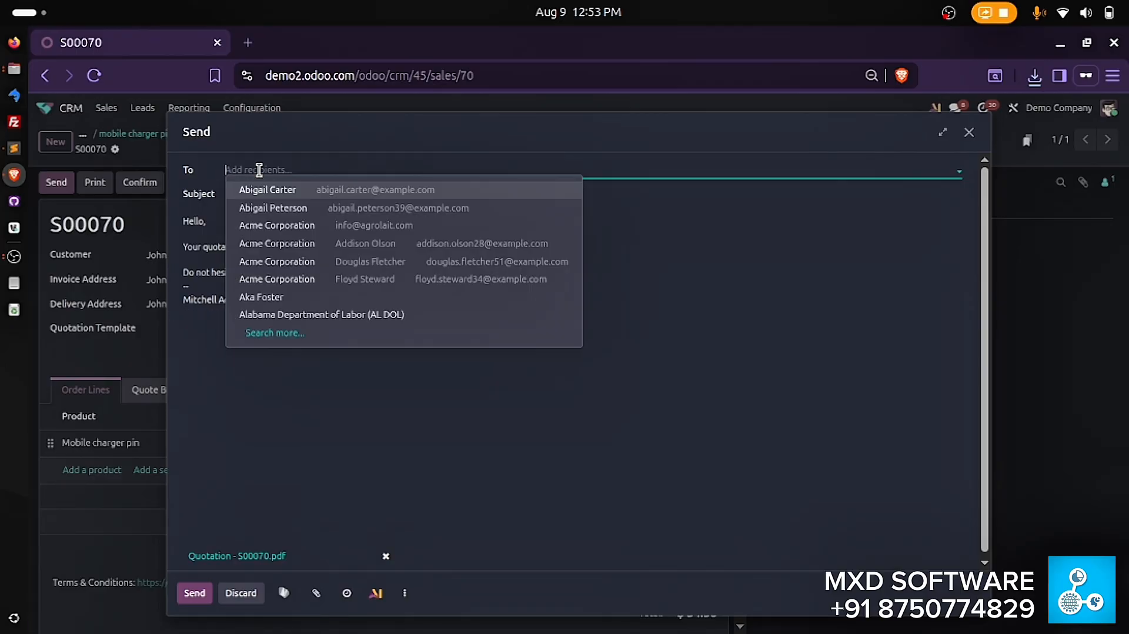
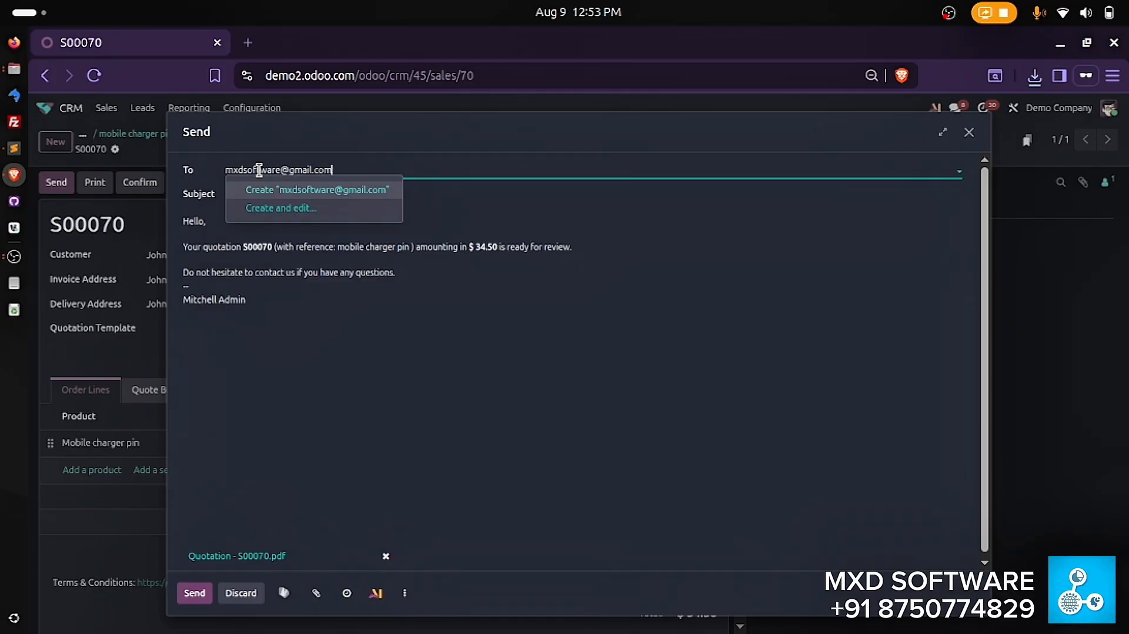
{"action": "left_click", "coordinate": [316, 359]}
- Create a new recipient from the contact's e-mail address and send the quotation message
{"action": "left_click", "coordinate": [274, 171]}
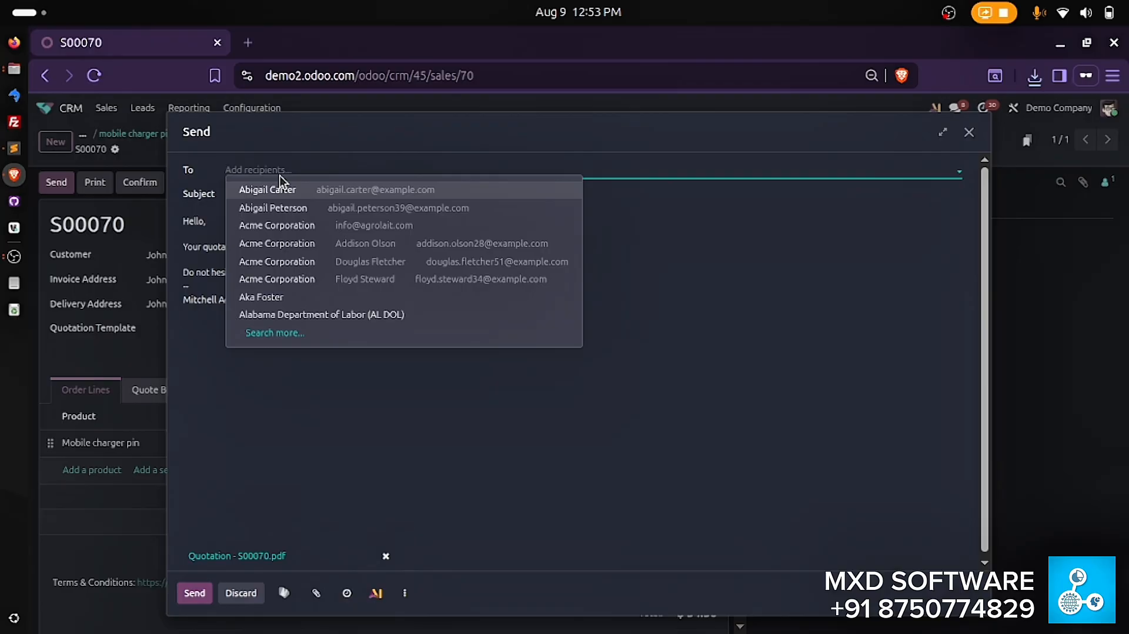
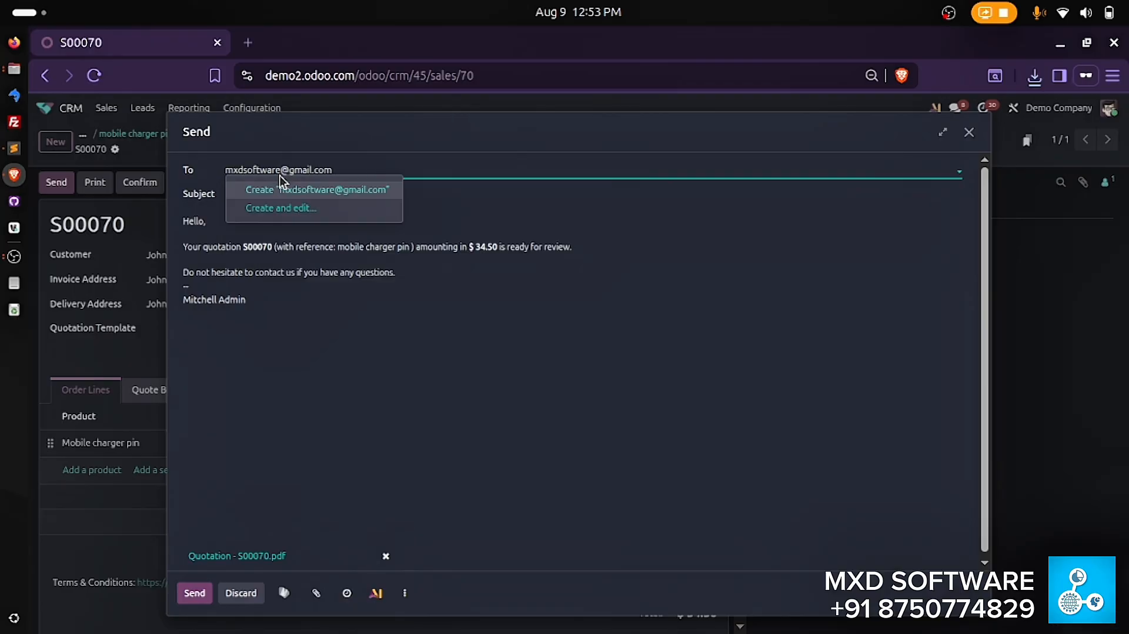
{"action": "key", "text": "Return"}
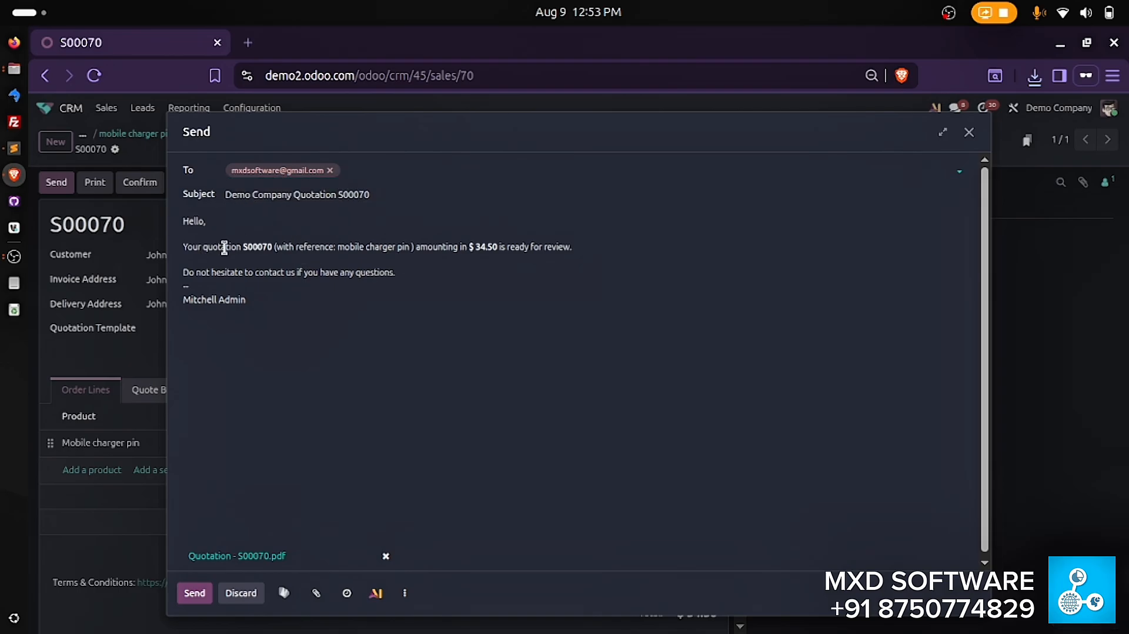
{"action": "left_click", "coordinate": [193, 593]}
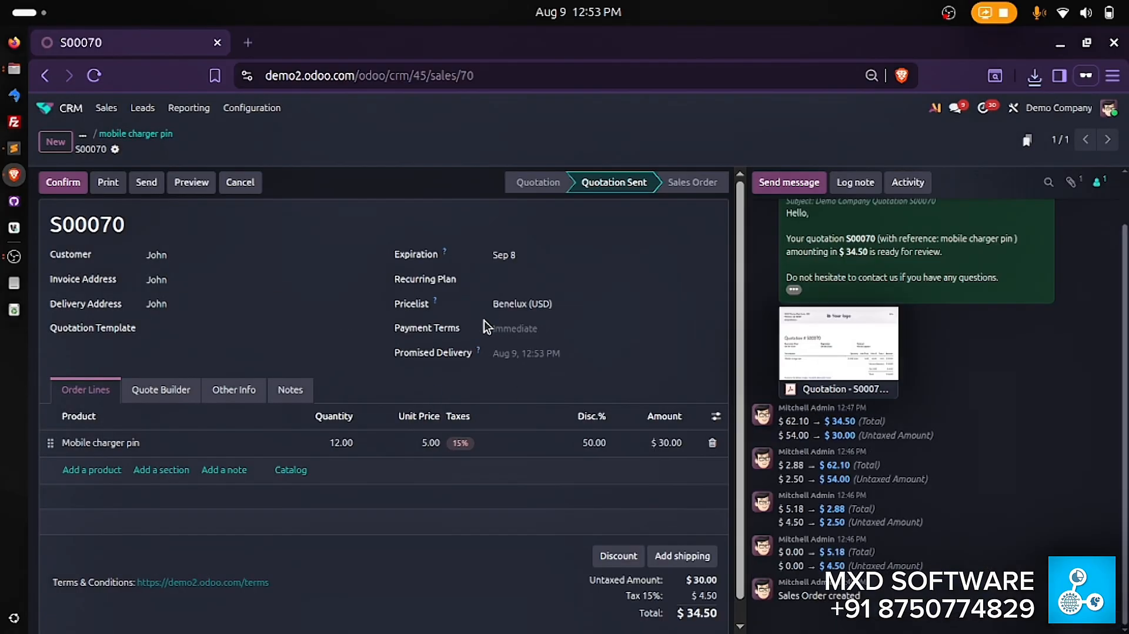
{"action": "scroll", "coordinate": [800, 270], "scroll_direction": "up", "scroll_amount": 1}
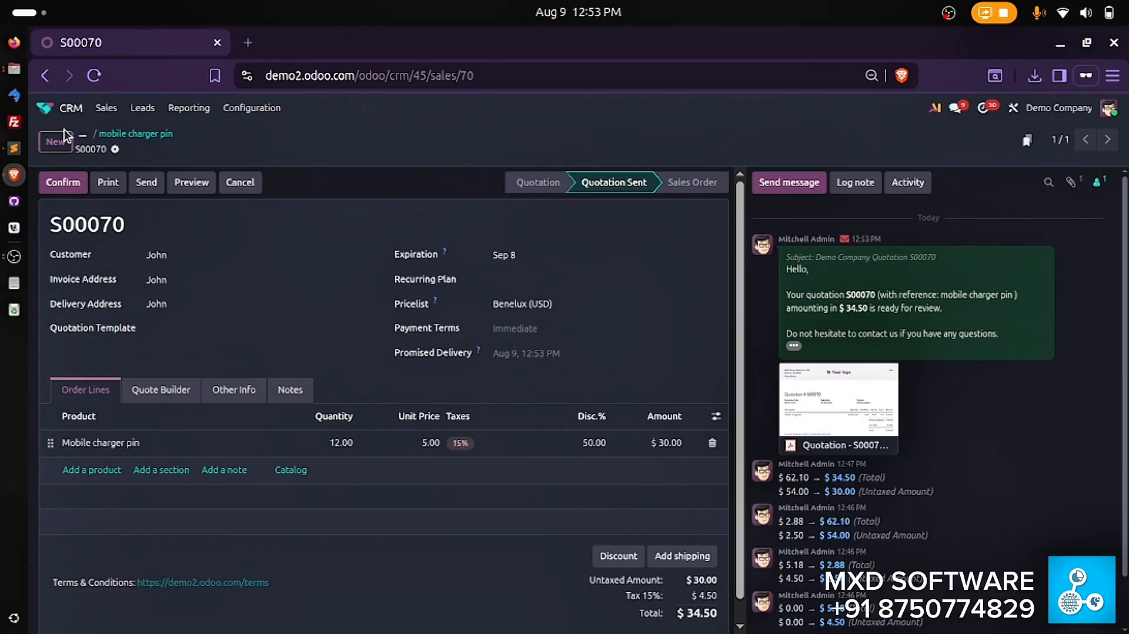
- Return to the CRM pipeline and move the "mobile charger pin" opportunity from New to the Qualified stage
{"action": "left_click", "coordinate": [47, 108]}
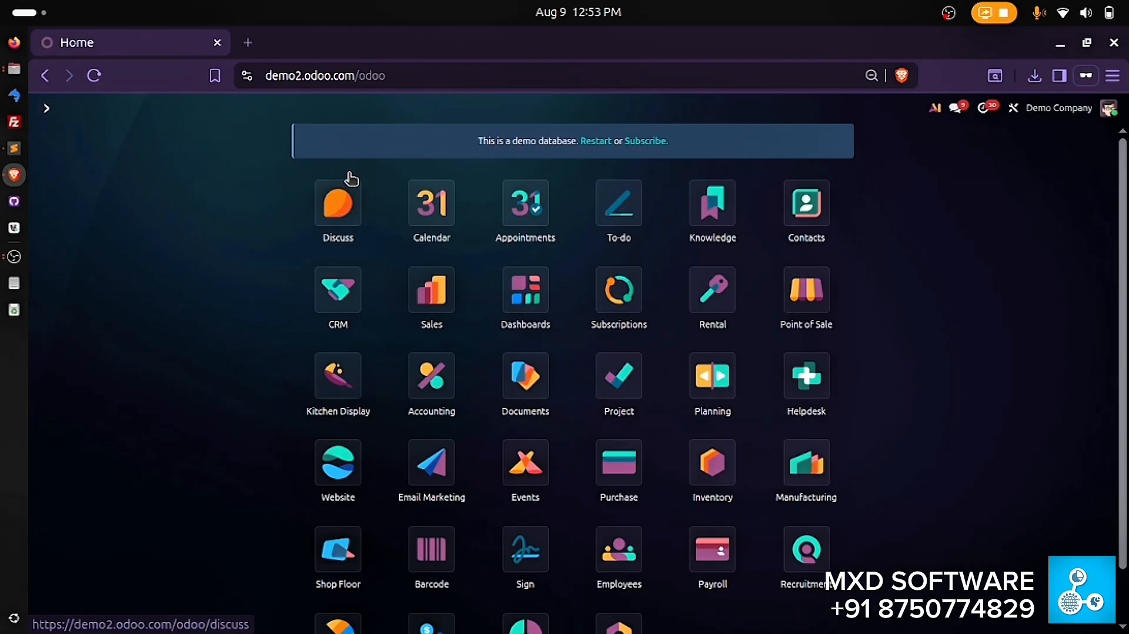
{"action": "left_click", "coordinate": [338, 297]}
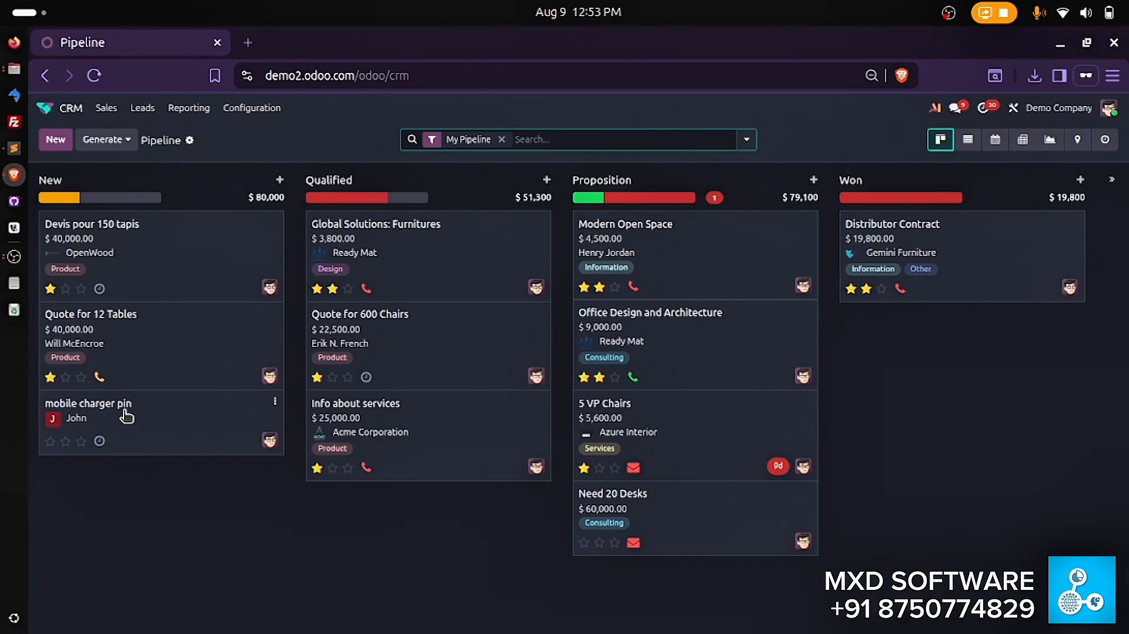
{"action": "left_click_drag", "start_coordinate": [128, 409], "coordinate": [409, 219]}
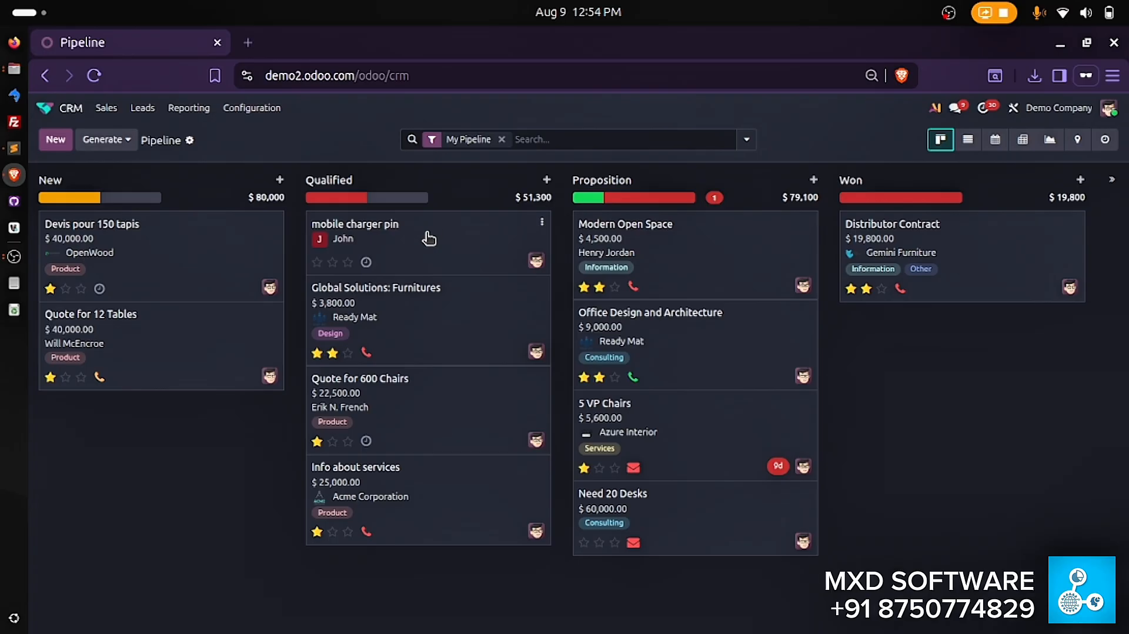
- Move the "mobile charger pin" opportunity from Qualified to the Proposition stage
{"action": "left_click_drag", "start_coordinate": [429, 235], "coordinate": [655, 223]}
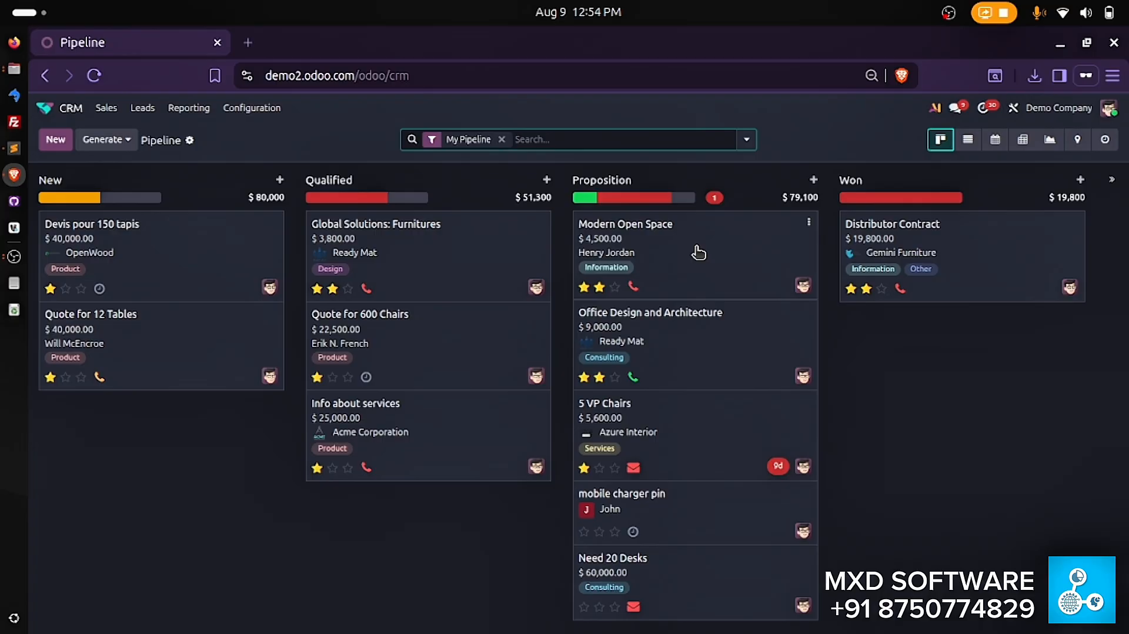
{"action": "mouse_move", "coordinate": [636, 289]}
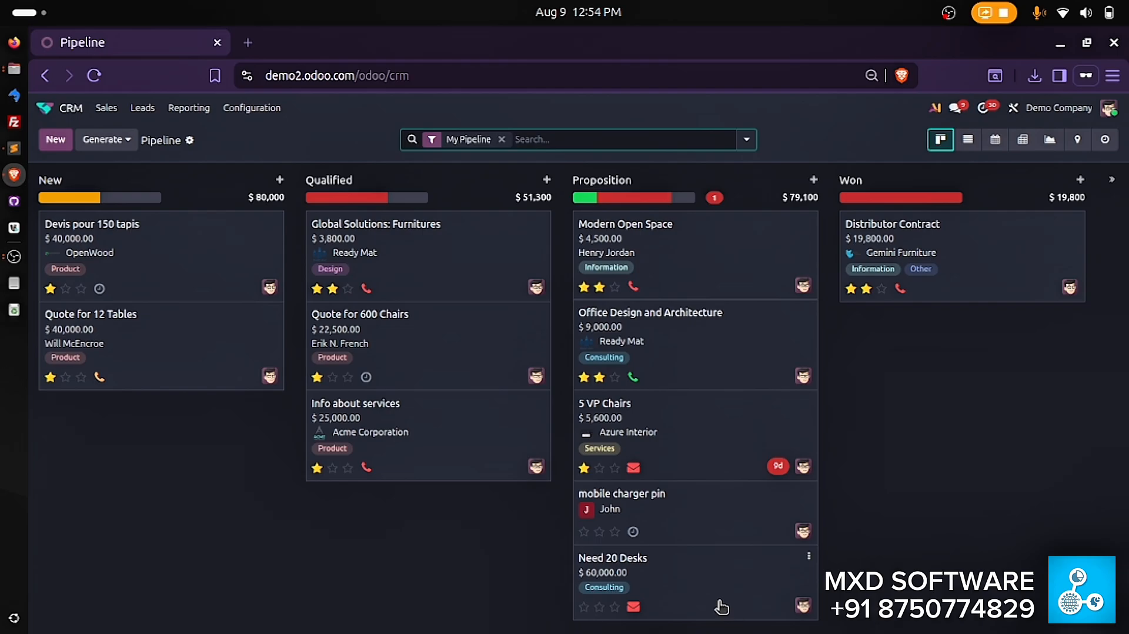
{"action": "left_click", "coordinate": [634, 532]}
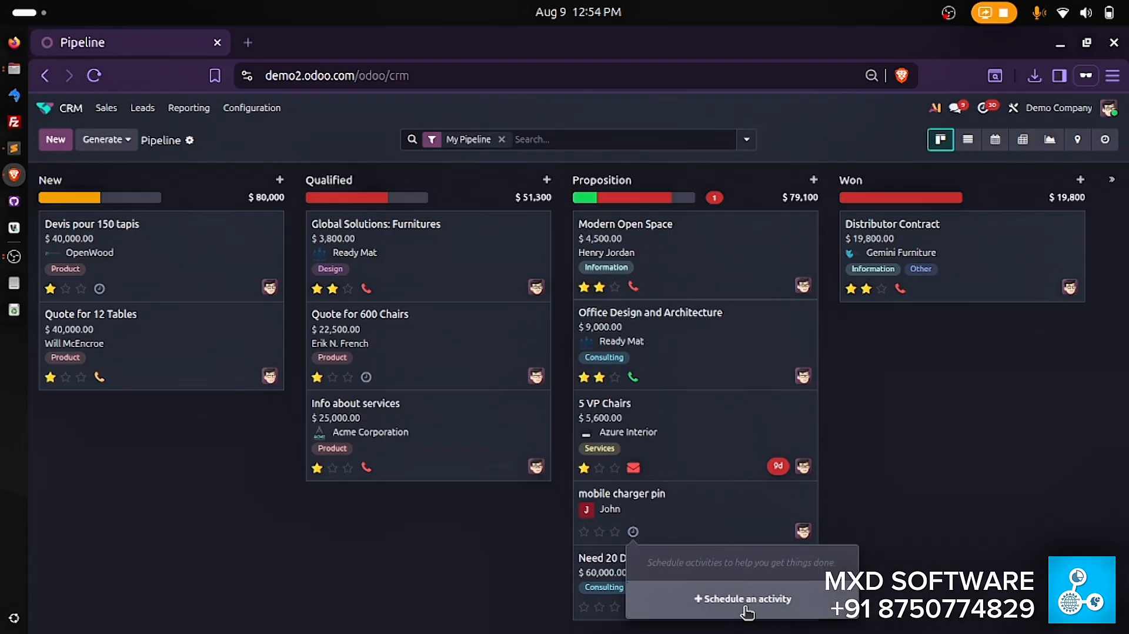
{"action": "left_click", "coordinate": [665, 498]}
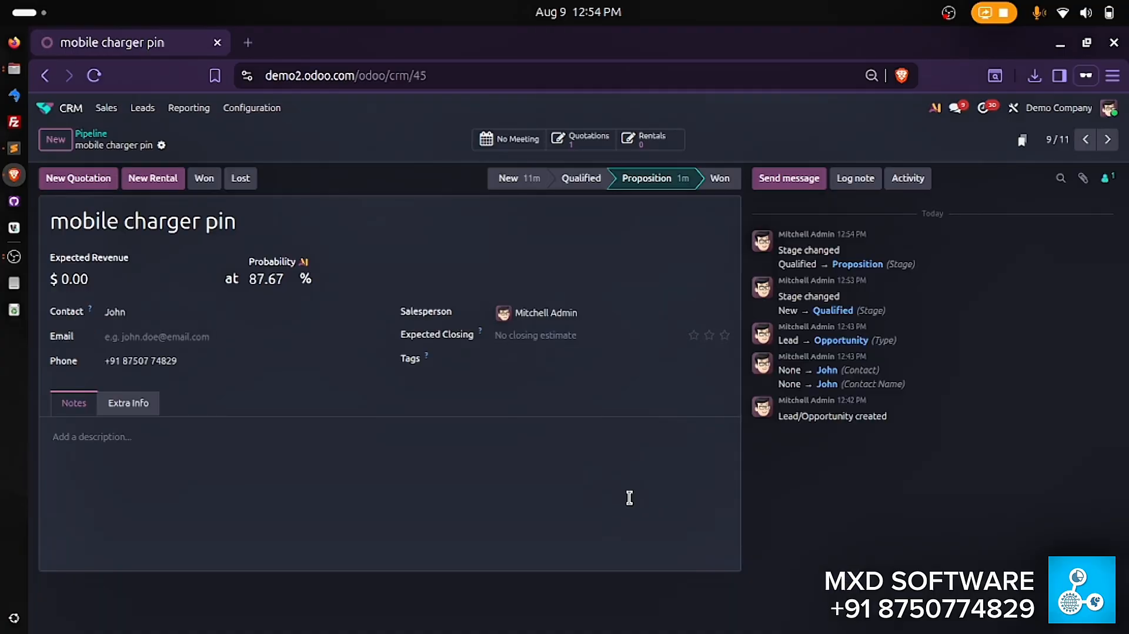
{"action": "left_click", "coordinate": [91, 136]}
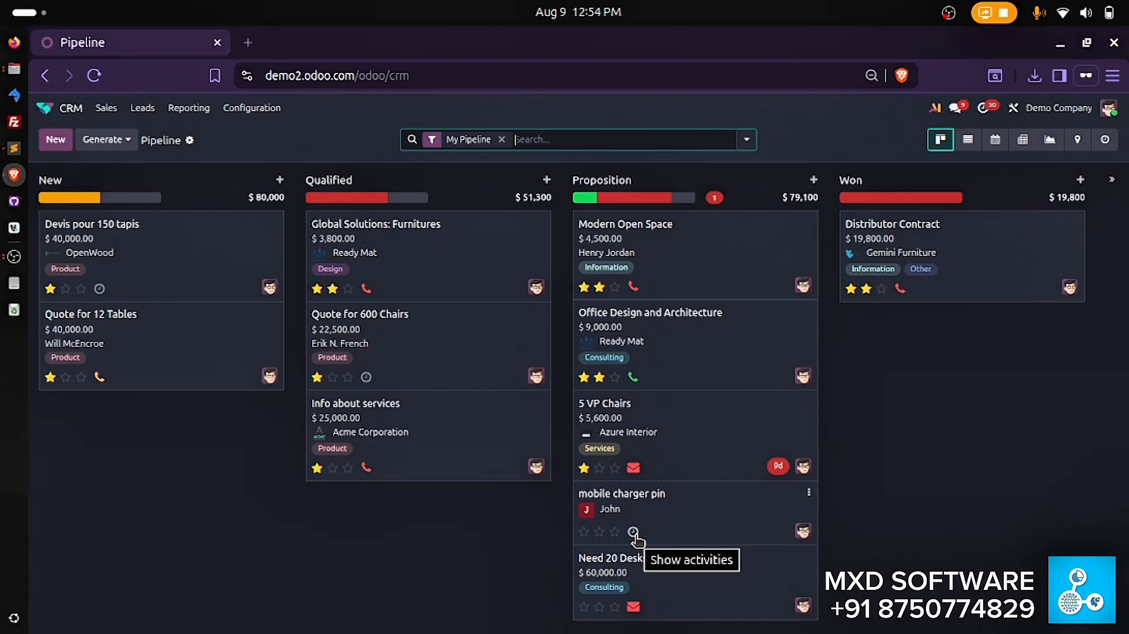
- Start a Call activity for the "mobile charger pin" opportunity with the due date Aug 10, working in full-screen view
{"action": "key", "text": "F11"}
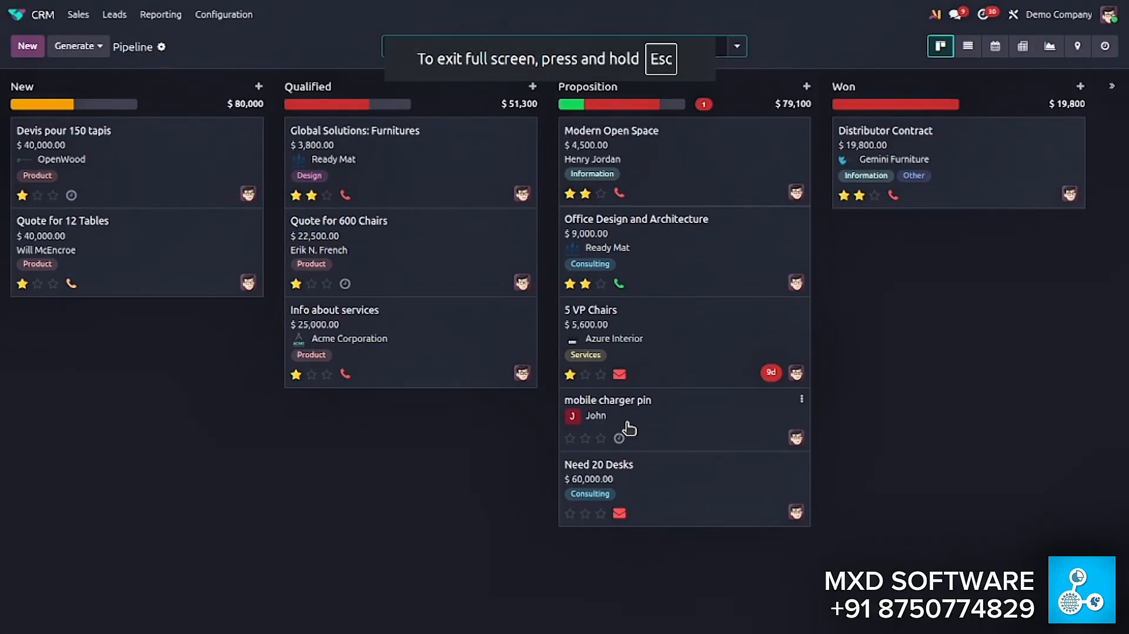
{"action": "left_click", "coordinate": [619, 439]}
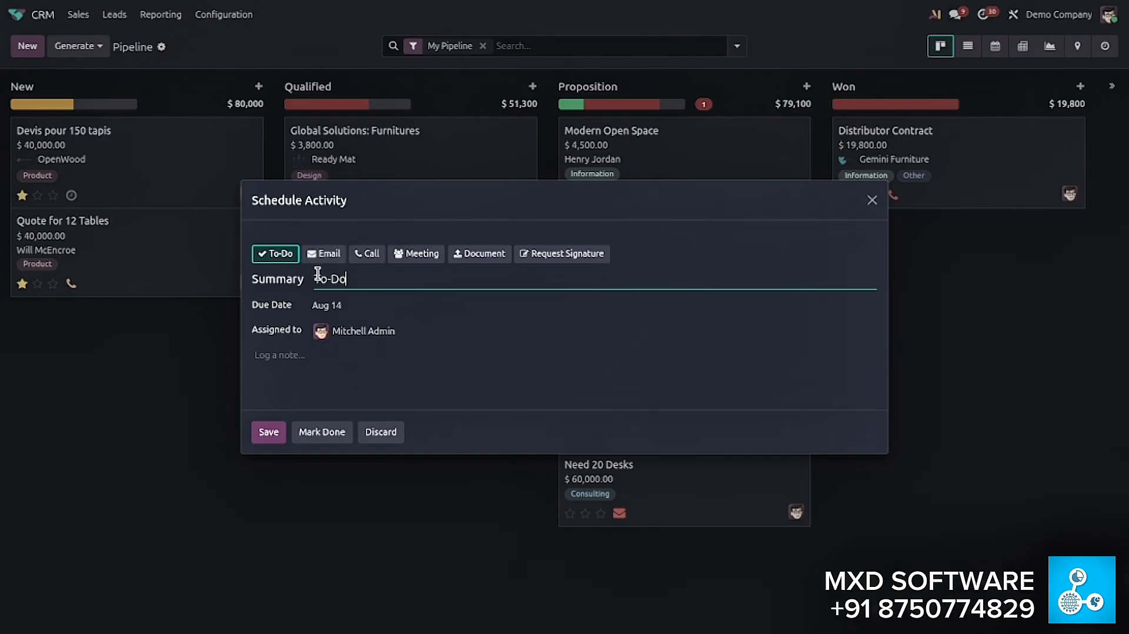
{"action": "left_click", "coordinate": [378, 257]}
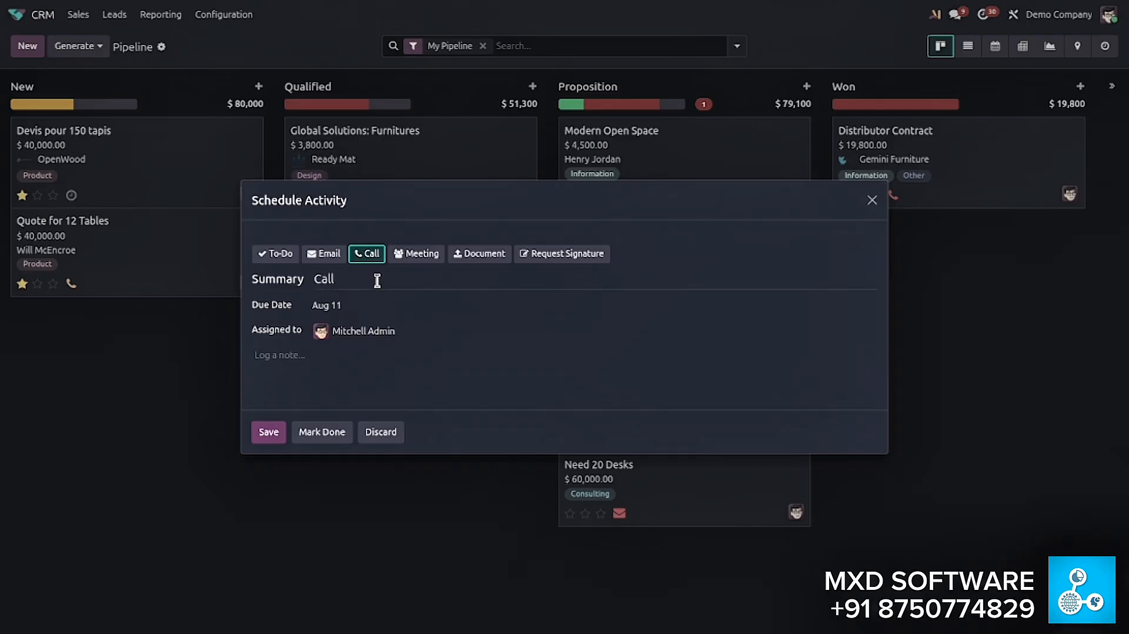
{"action": "left_click", "coordinate": [375, 311]}
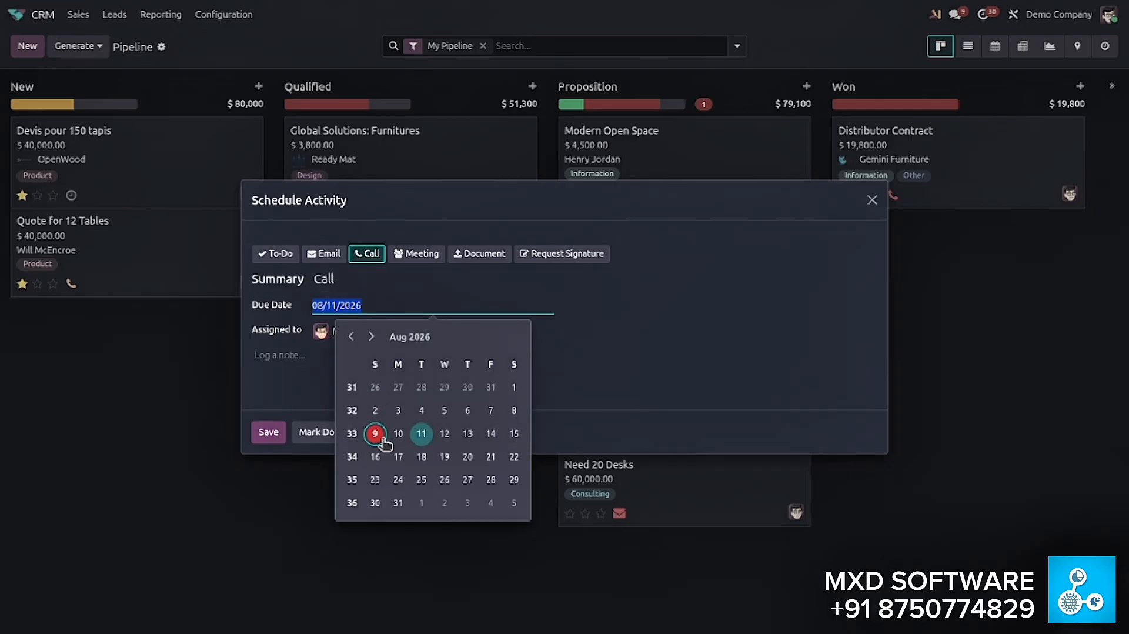
{"action": "left_click", "coordinate": [401, 442]}
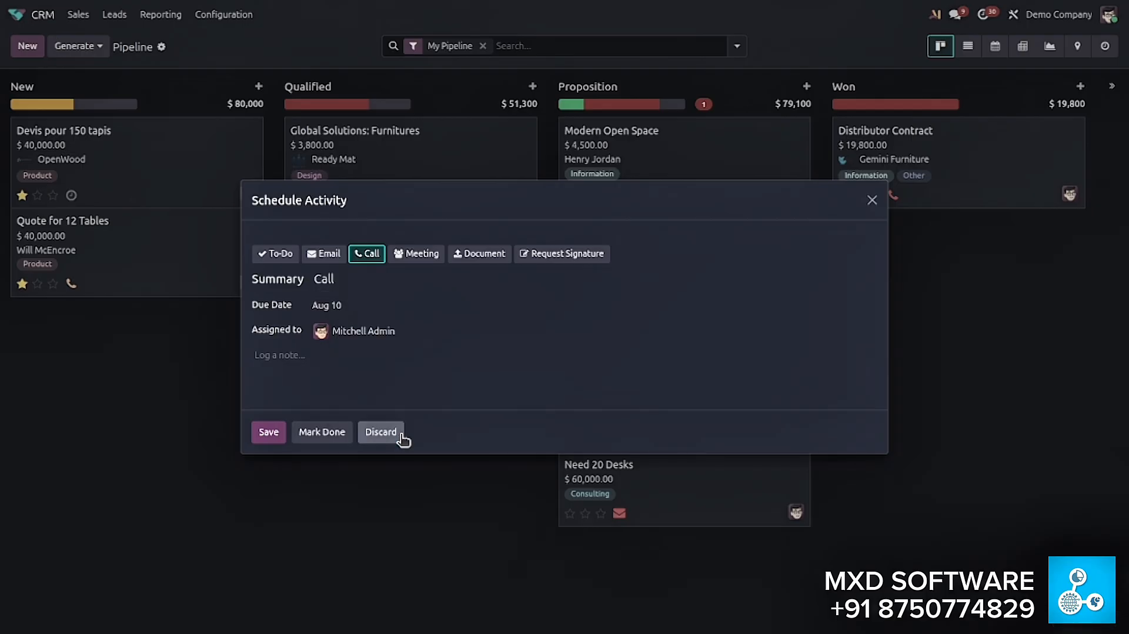
- Set the call activity's summary to "Call-For tacking tommorow confirm time"
{"action": "left_click", "coordinate": [351, 275]}
{"action": "type", "text": "-"}
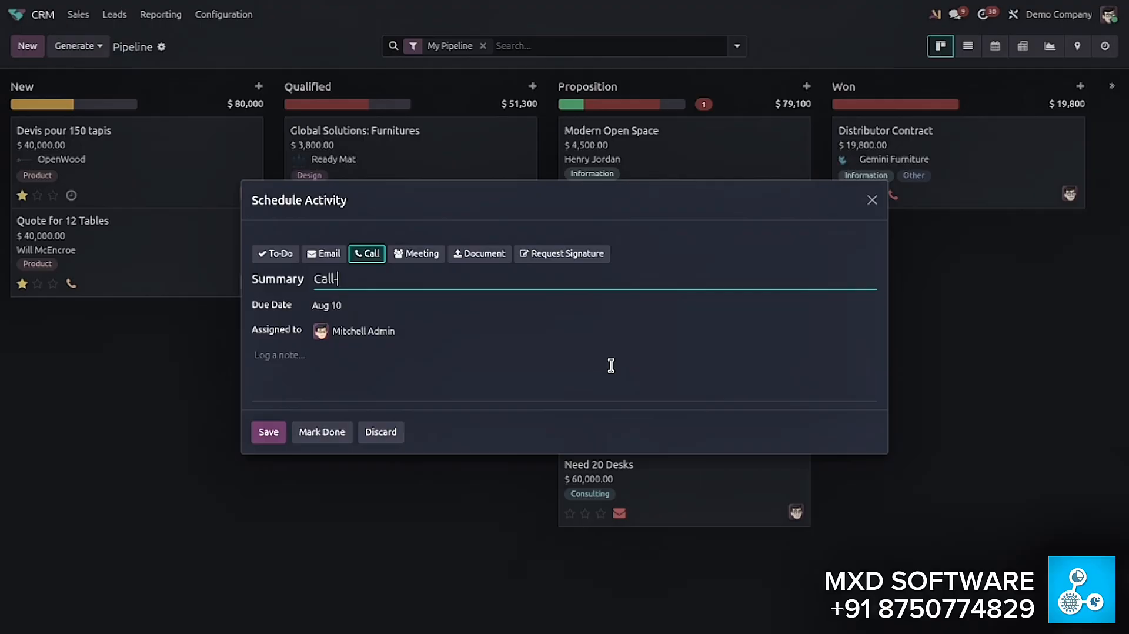
{"action": "type", "text": "For teaking"}
{"action": "key", "text": "BackSpace"}
{"action": "type", "text": "tacking tommorow"}
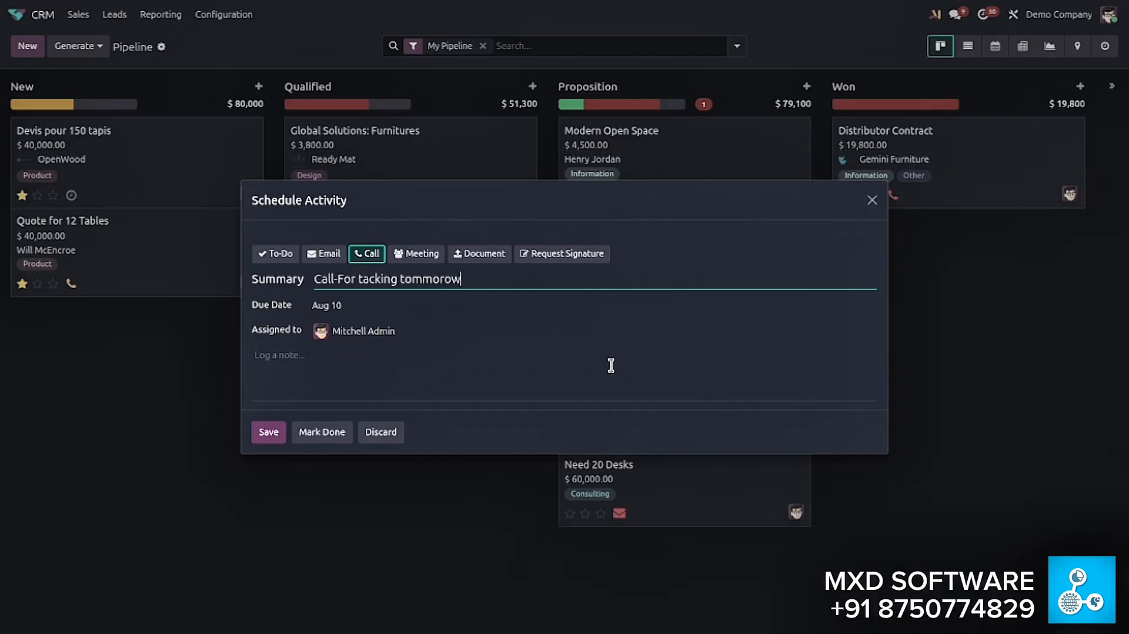
{"action": "type", "text": " confirm time"}
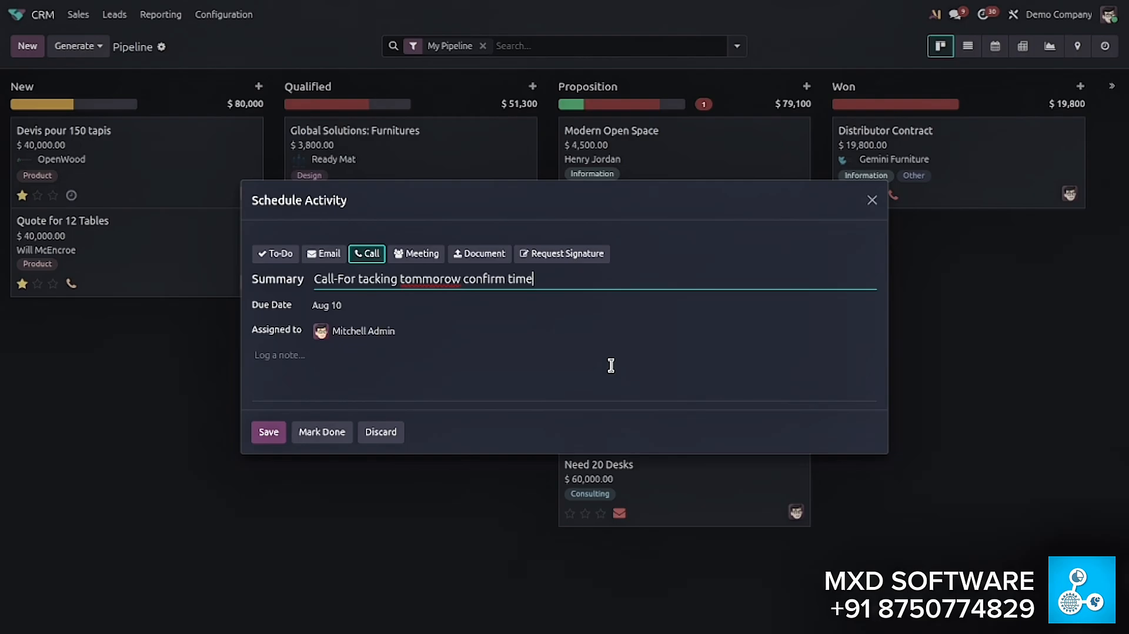
{"action": "right_click", "coordinate": [428, 287]}
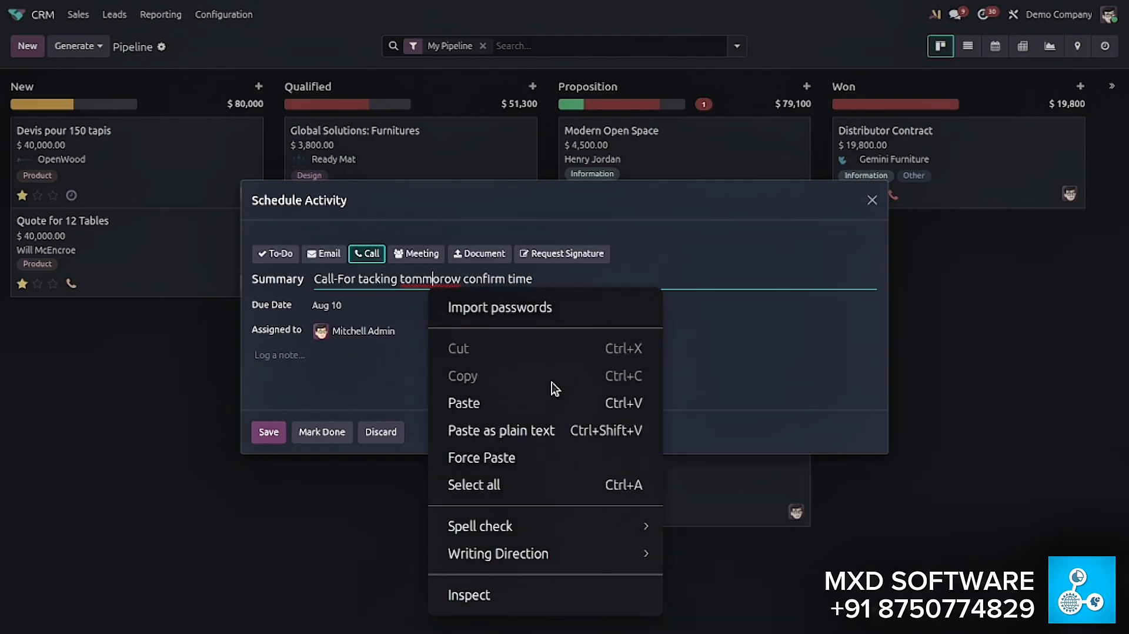
{"action": "left_click", "coordinate": [428, 277]}
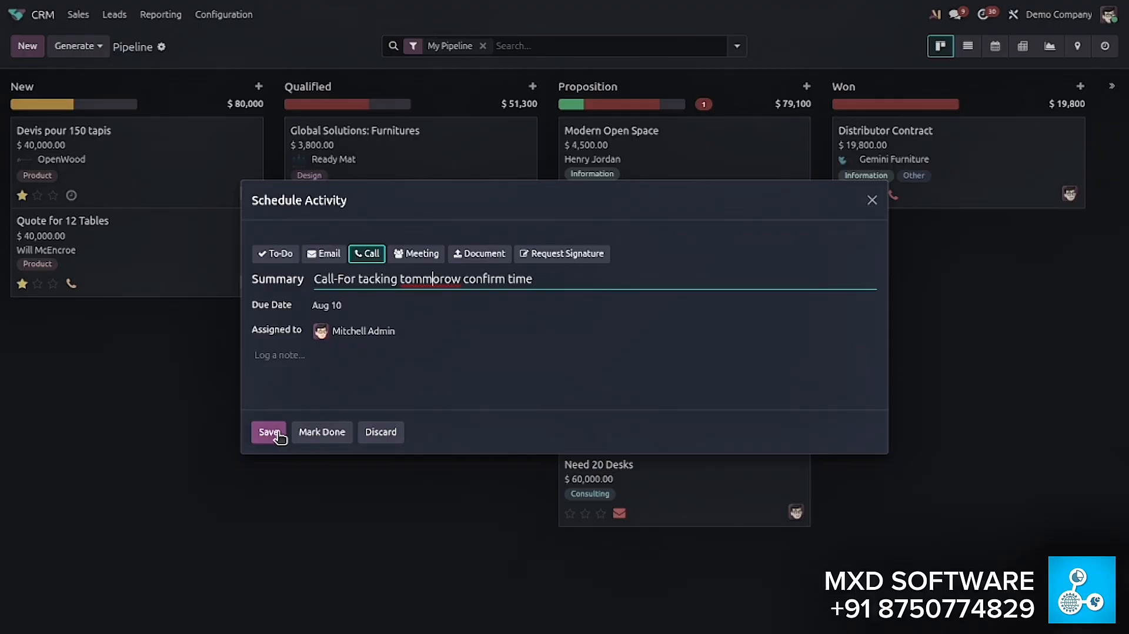
- Pick Aug 10 again as the call's due date and save the activity
{"action": "left_click", "coordinate": [340, 311]}
{"action": "left_click", "coordinate": [397, 433]}
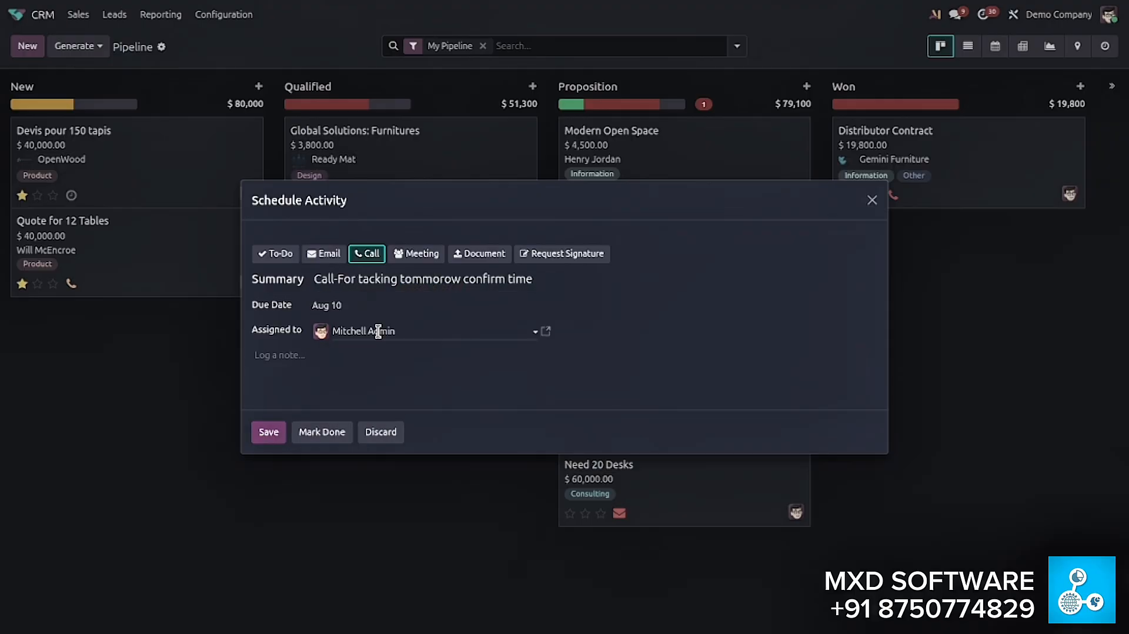
{"action": "left_click", "coordinate": [268, 433]}
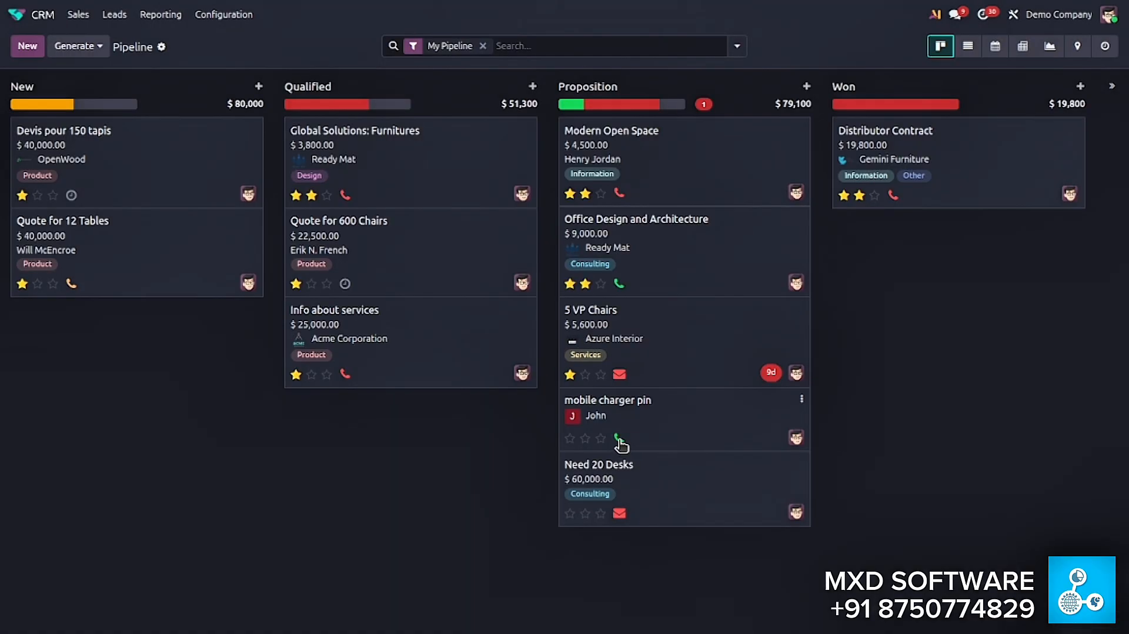
- Add a Meeting activity to the "mobile charger pin" opportunity and proceed to scheduling it in the calendar
{"action": "left_click", "coordinate": [619, 439]}
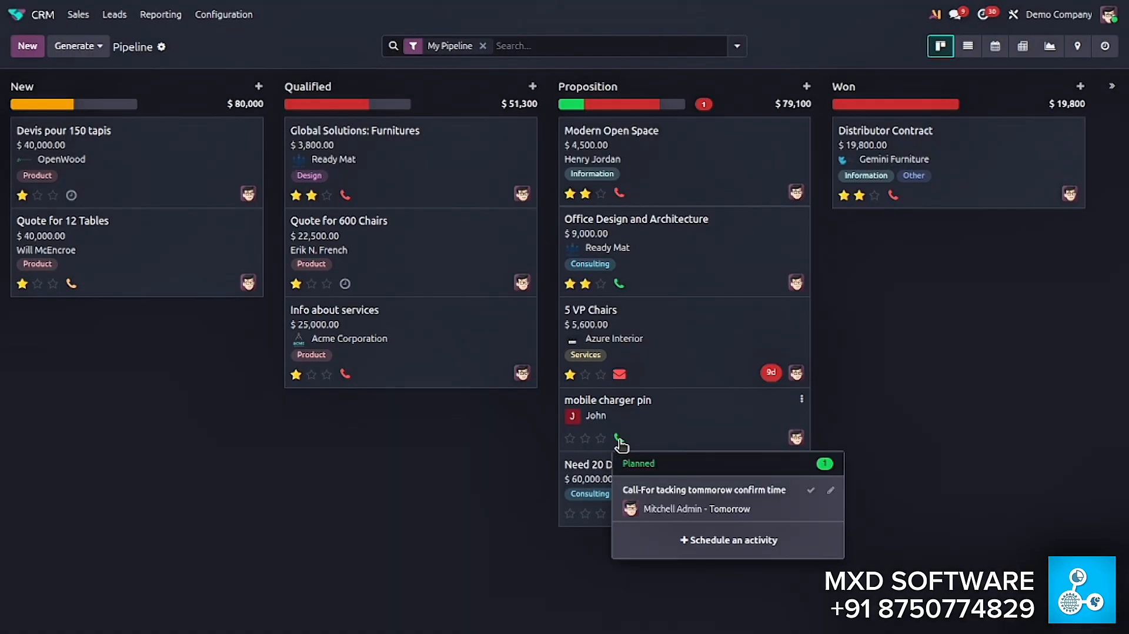
{"action": "left_click", "coordinate": [740, 550]}
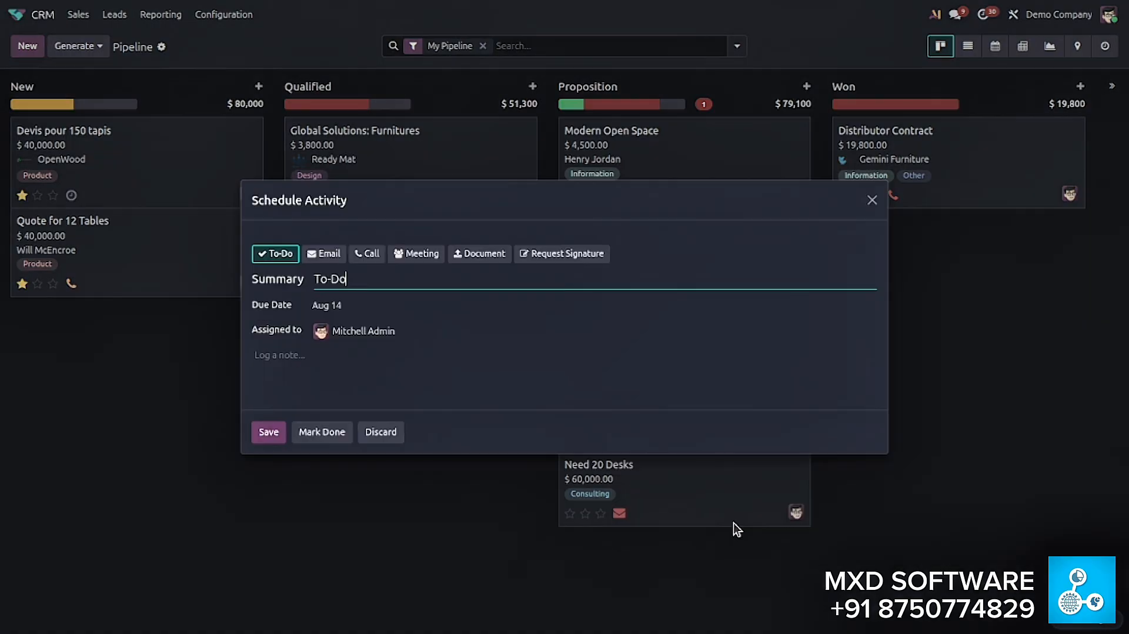
{"action": "left_click", "coordinate": [418, 257]}
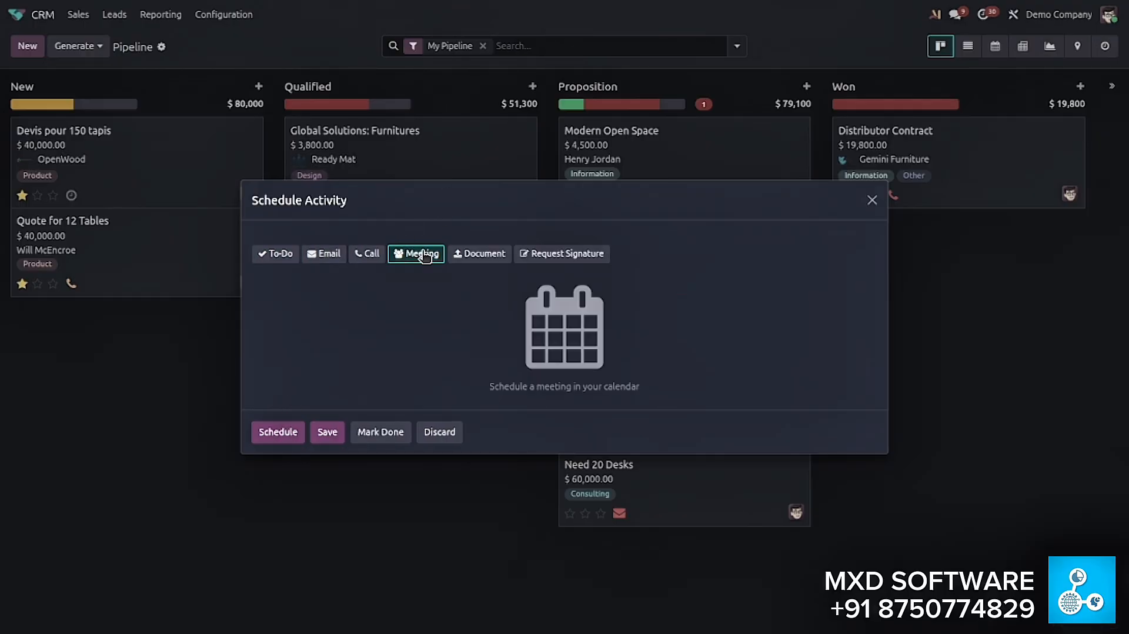
{"action": "left_click", "coordinate": [288, 432]}
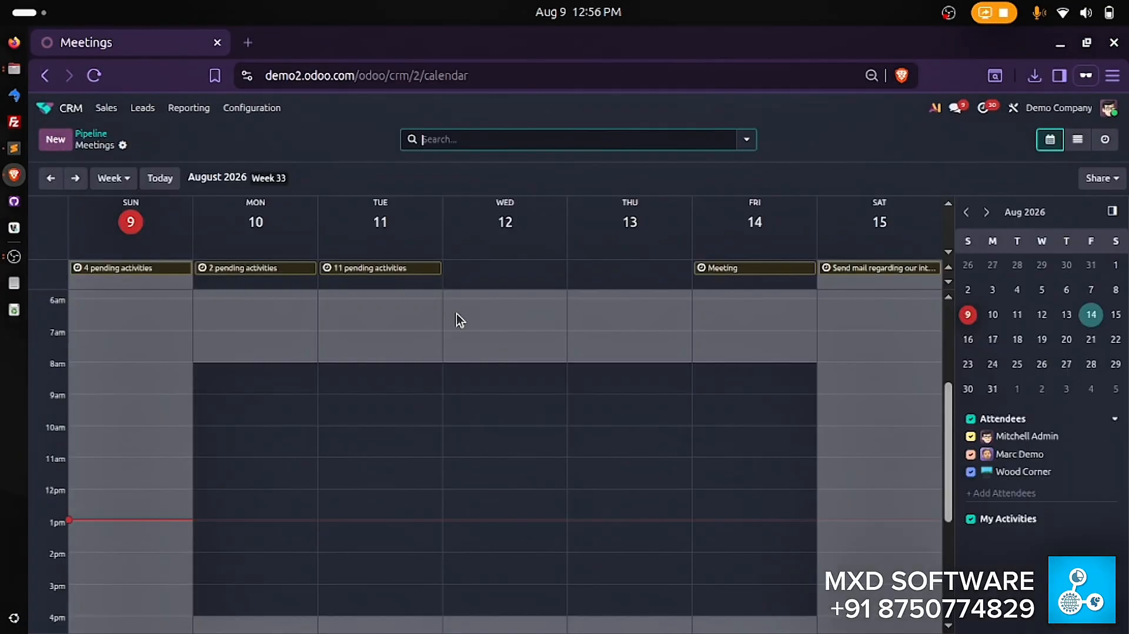
- Create a new calendar event on Tuesday, Aug 11, from 12:30 PM to 1:30 PM, in full-screen view
{"action": "scroll", "coordinate": [506, 372], "scroll_direction": "down", "scroll_amount": 3}
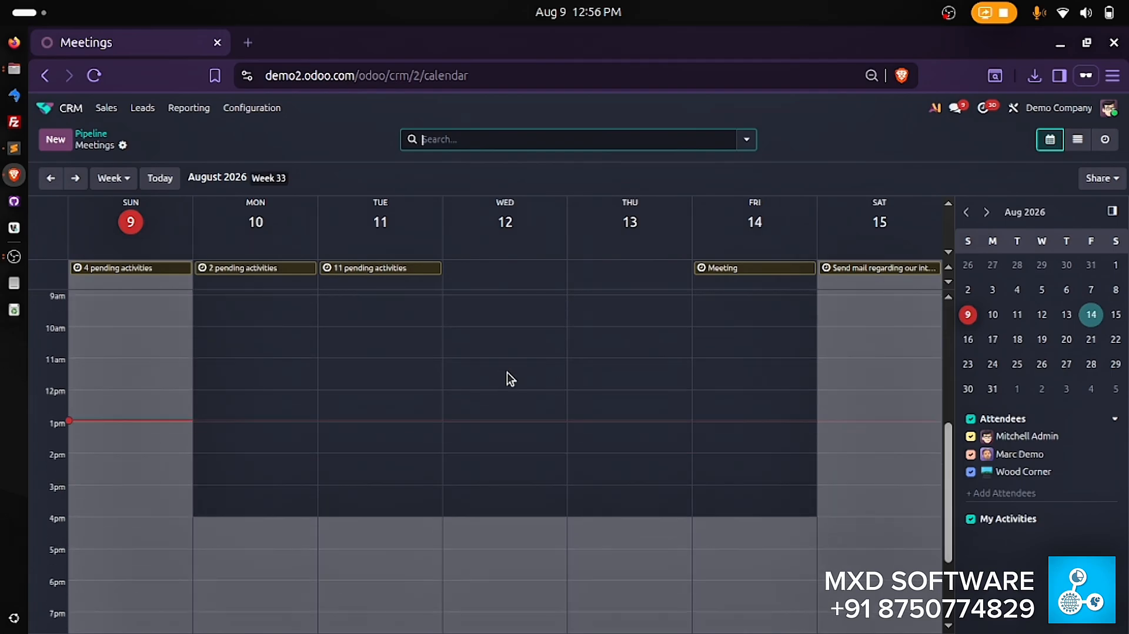
{"action": "key", "text": "F11"}
{"action": "scroll", "coordinate": [507, 371], "scroll_direction": "up", "scroll_amount": 3}
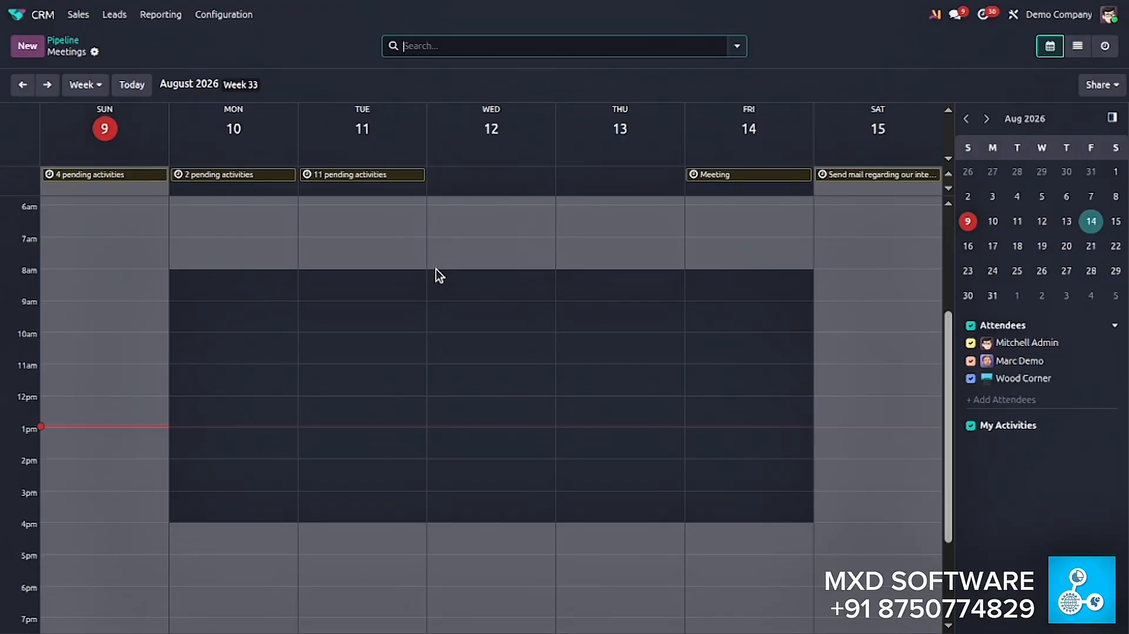
{"action": "scroll", "coordinate": [384, 328], "scroll_direction": "down", "scroll_amount": 5}
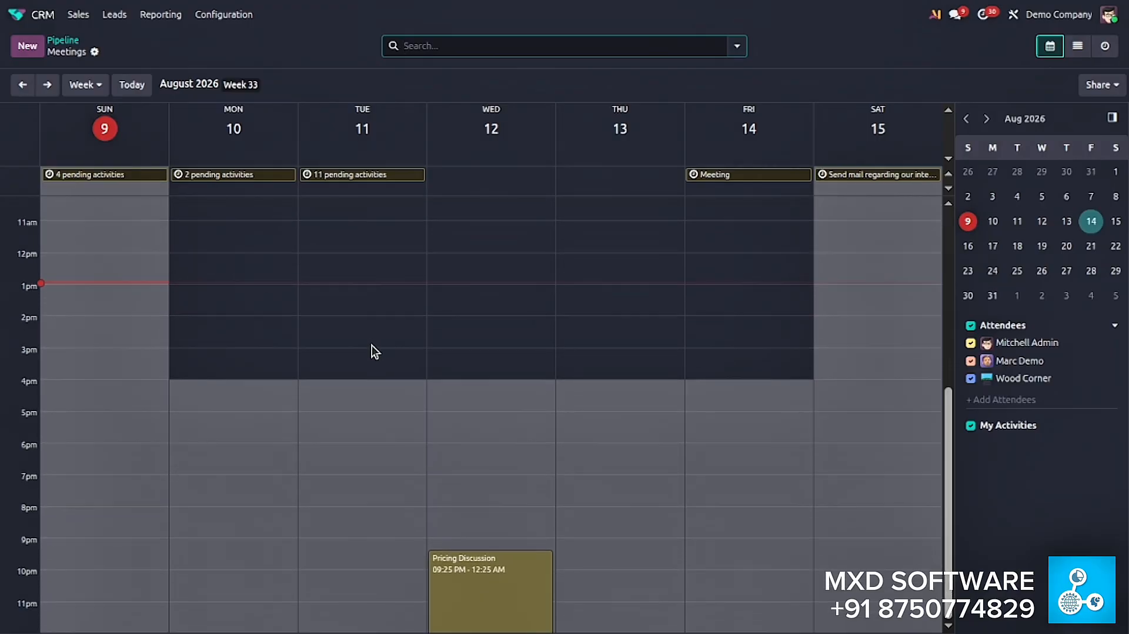
{"action": "left_click", "coordinate": [333, 281]}
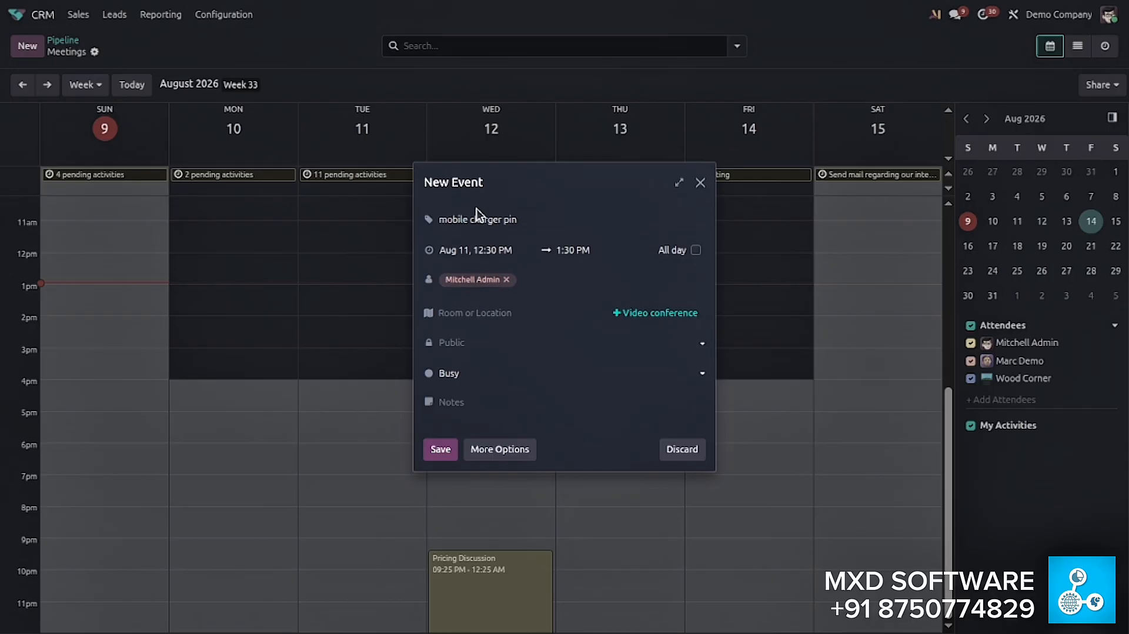
- Title the event "mobile charger pin - client feedback physical meet" and save it
{"action": "left_click", "coordinate": [458, 221]}
{"action": "left_click", "coordinate": [548, 218]}
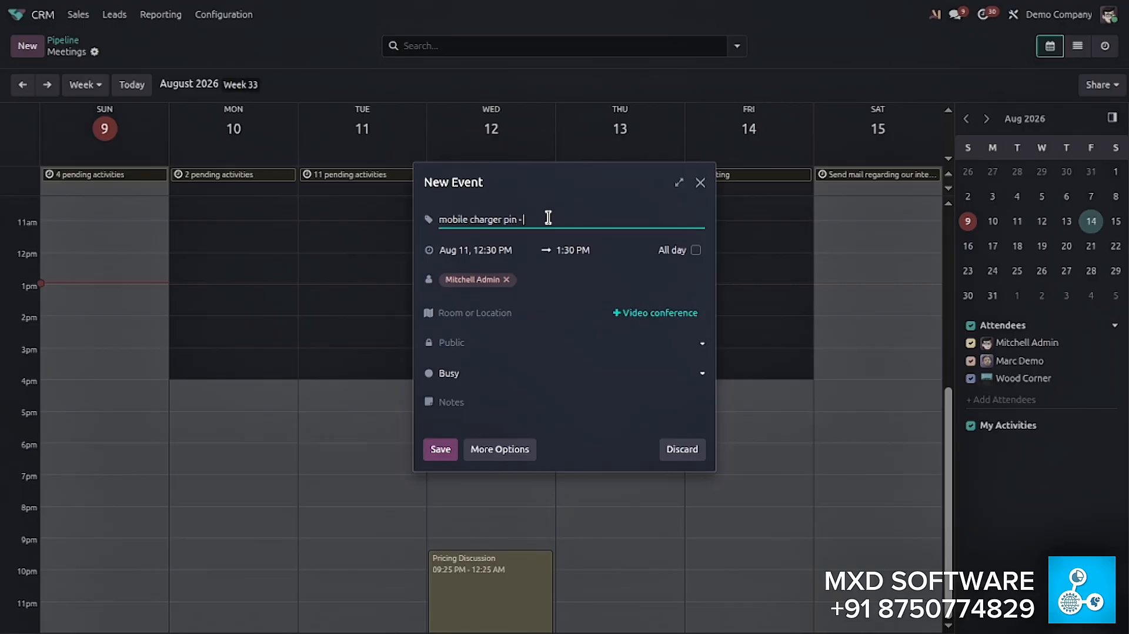
{"action": "type", "text": "- client feedback m"}
{"action": "type", "text": "ysical med"}
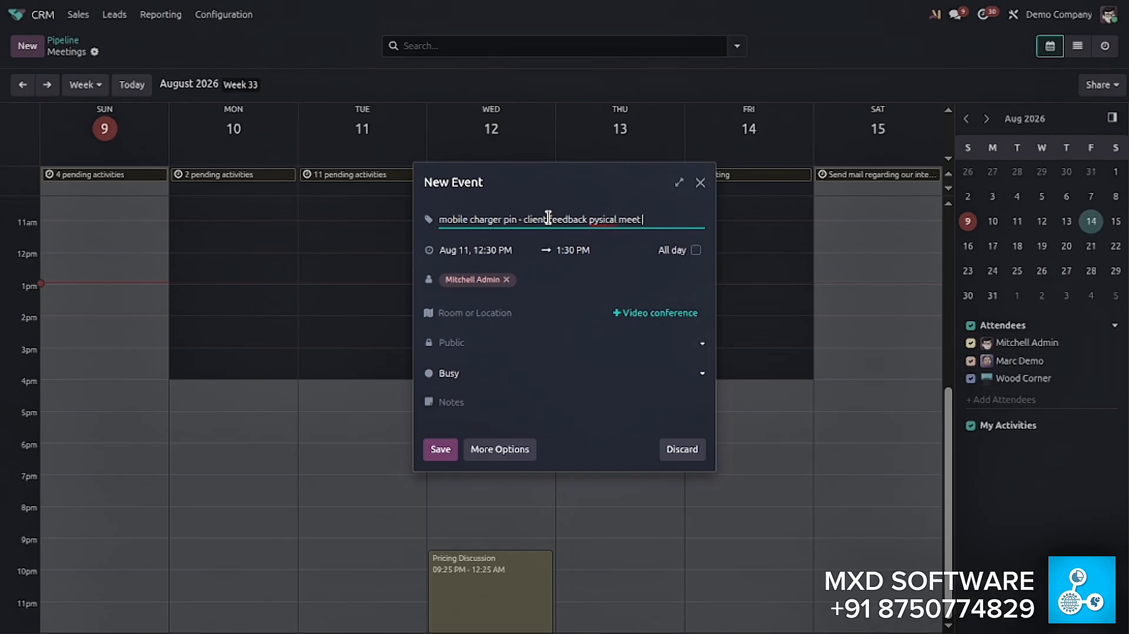
{"action": "key", "text": "shift+End"}
{"action": "key", "text": "BackSpace"}
{"action": "type", "text": "physical med"}
{"action": "left_click", "coordinate": [440, 449]}
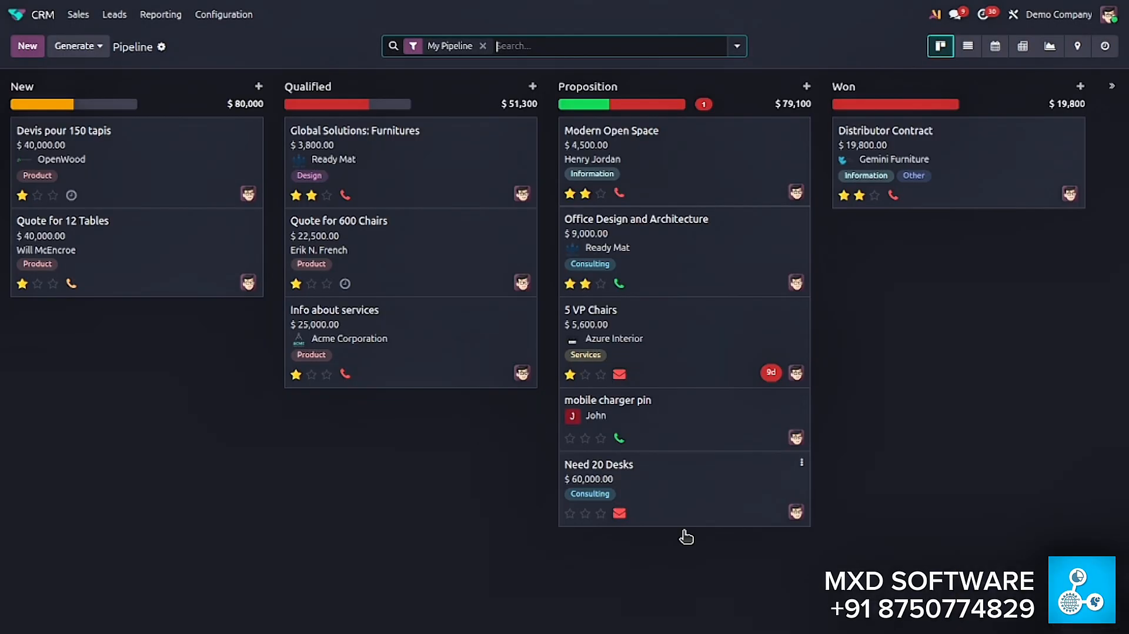
- Check the activities planned on the "mobile charger pin" card and open the opportunity's record
{"action": "left_click", "coordinate": [619, 438]}
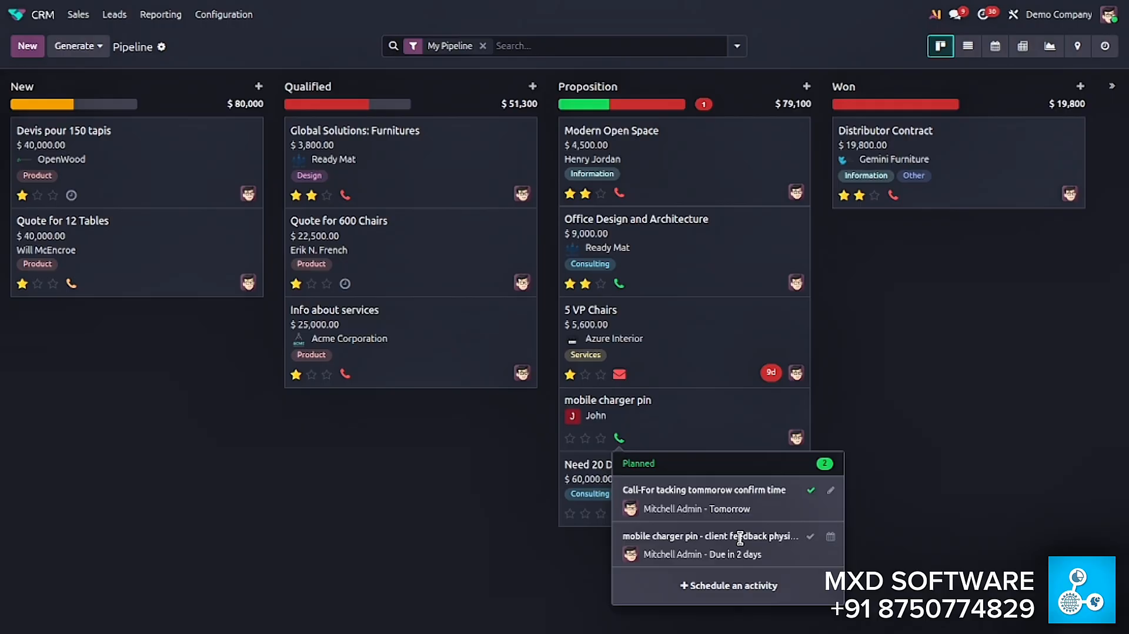
{"action": "left_click", "coordinate": [1049, 495]}
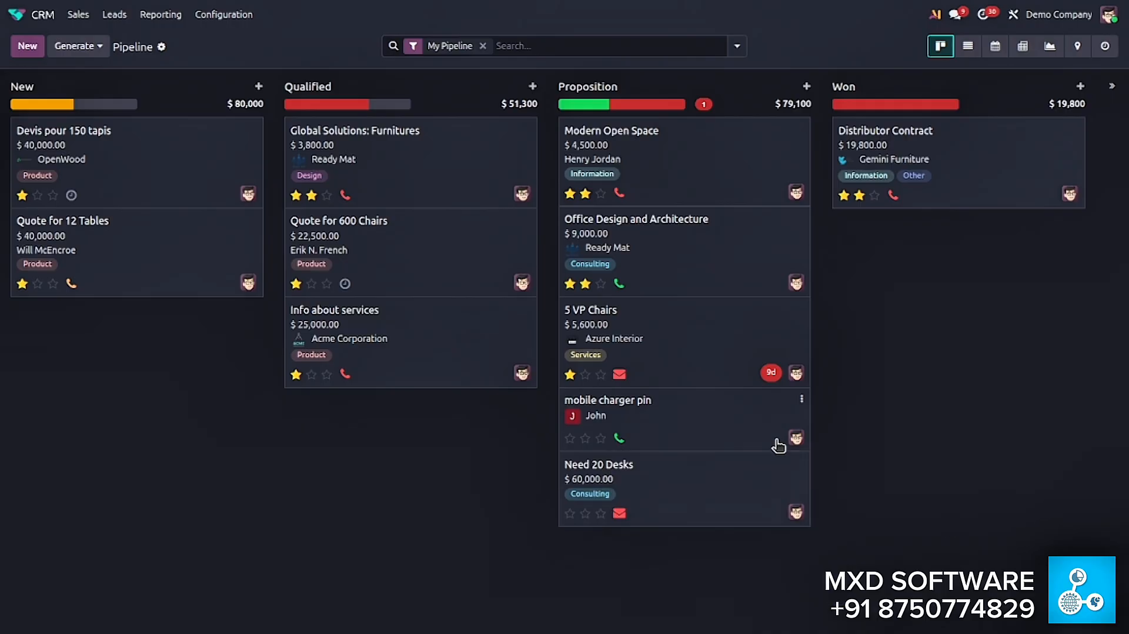
{"action": "left_click", "coordinate": [699, 419]}
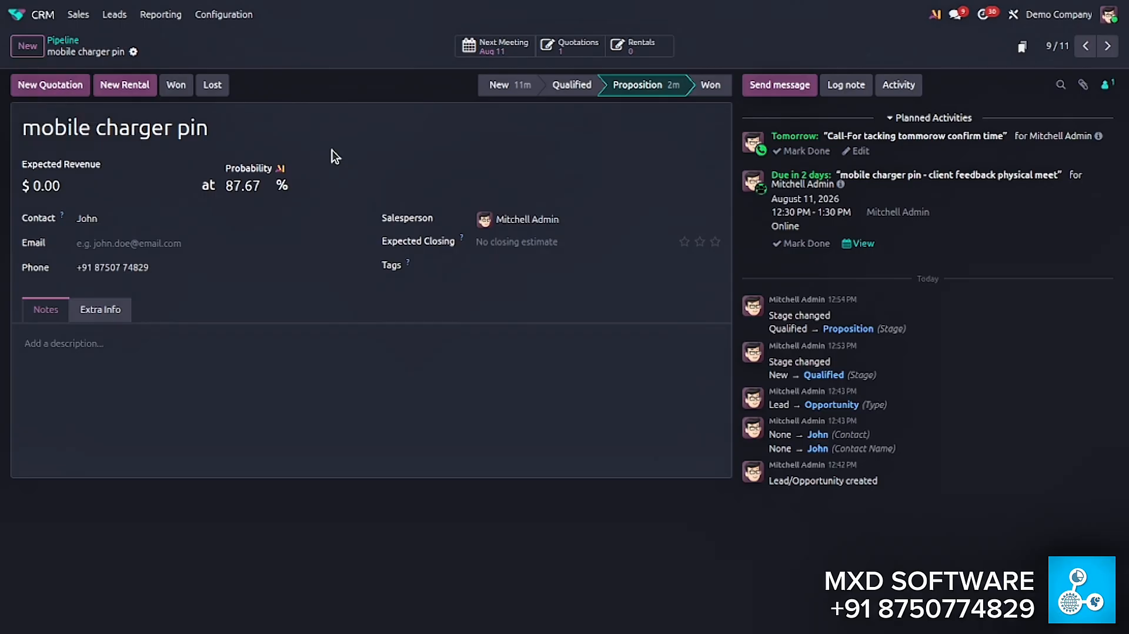
- Create a new quotation from the opportunity with an order line for 12 units of Mobile charger pin
{"action": "left_click", "coordinate": [64, 93]}
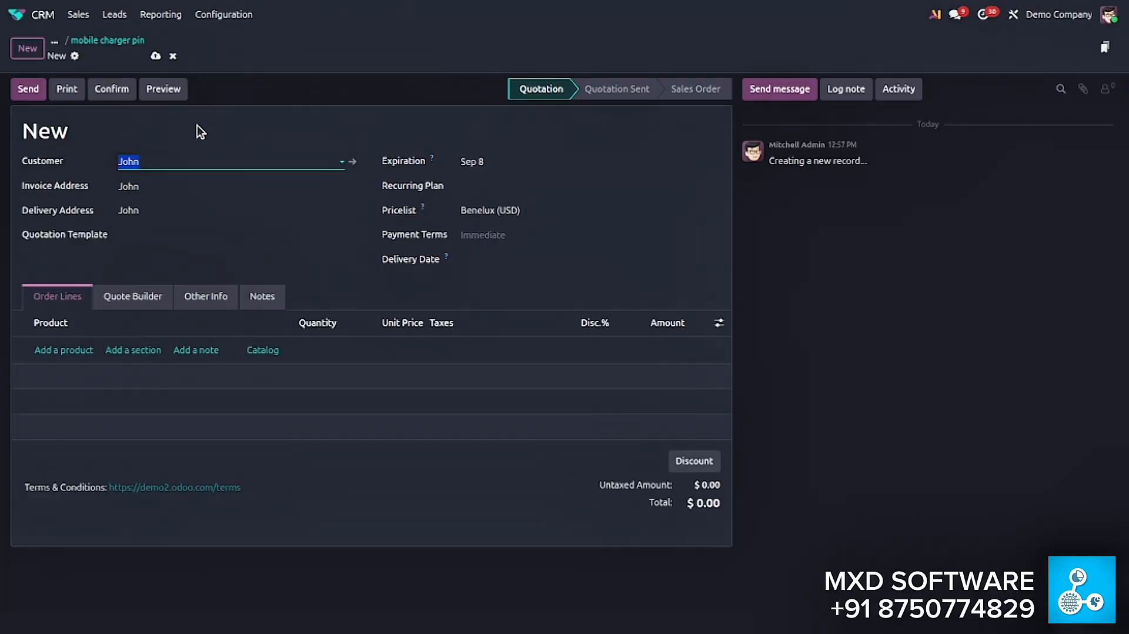
{"action": "left_click", "coordinate": [70, 340]}
{"action": "type", "text": "mobi"}
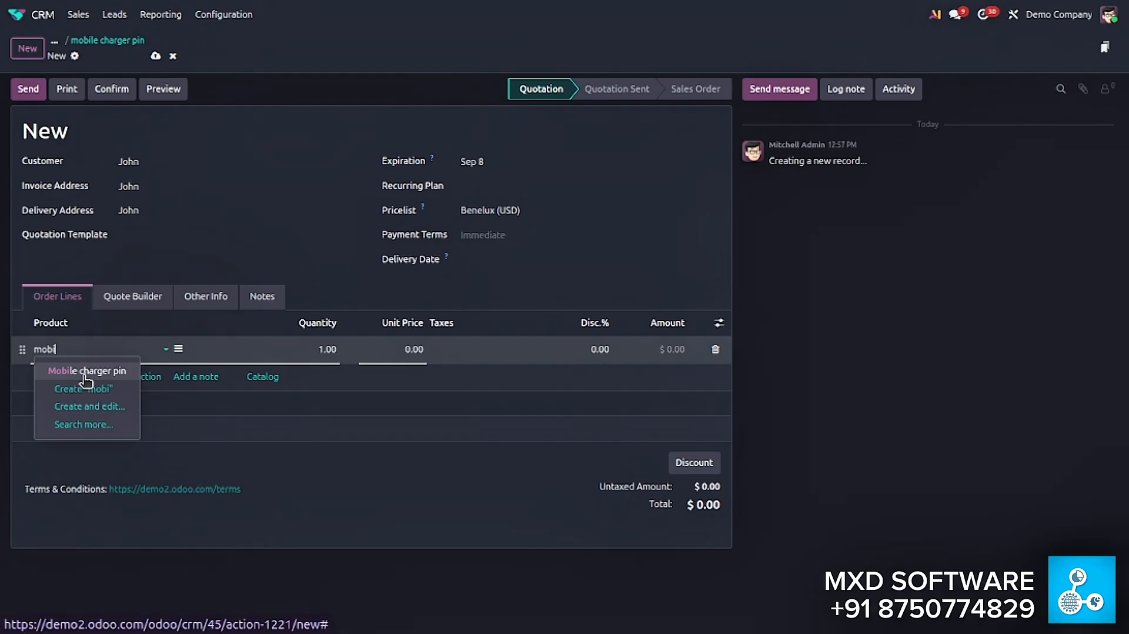
{"action": "left_click", "coordinate": [88, 371]}
{"action": "left_click", "coordinate": [333, 351]}
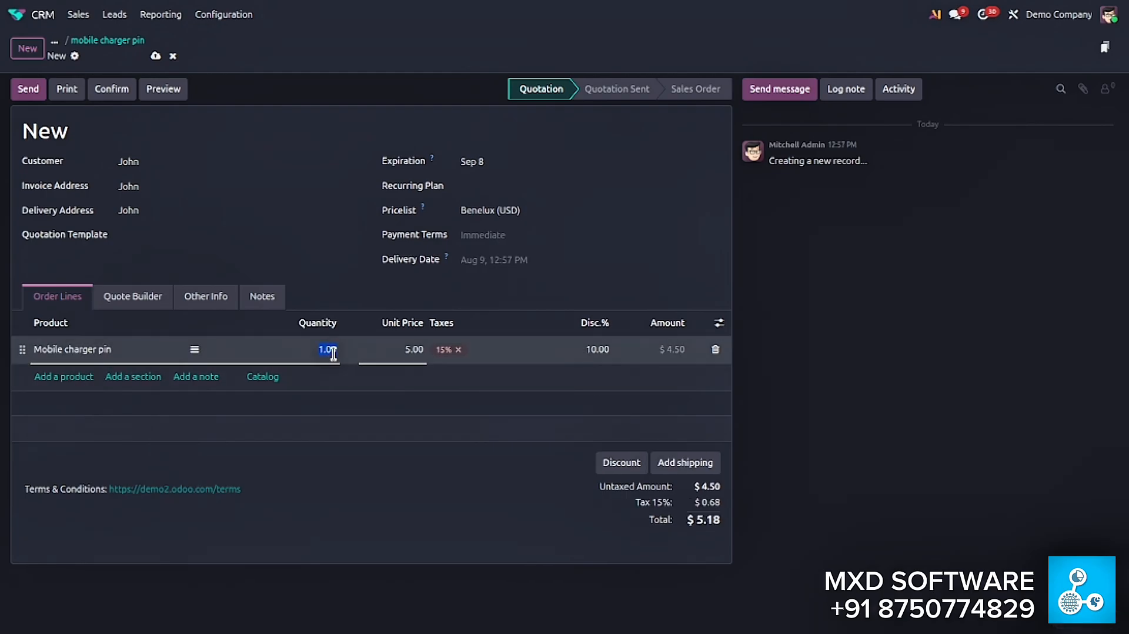
{"action": "type", "text": "12"}
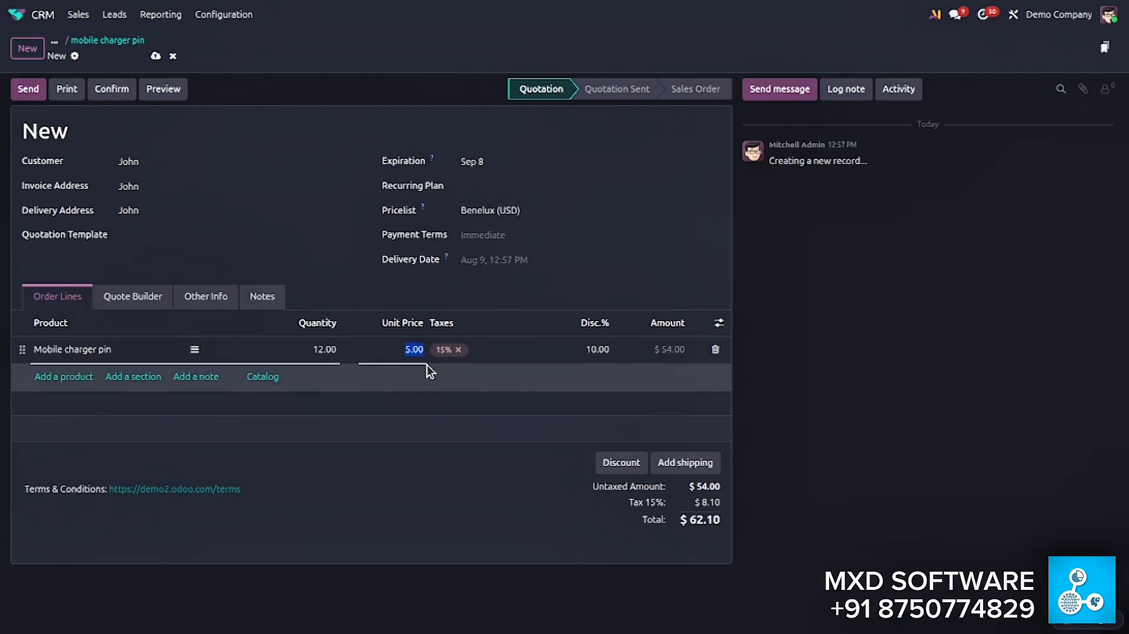
- Apply a 55% discount to all order lines of the quotation
{"action": "left_click", "coordinate": [626, 465]}
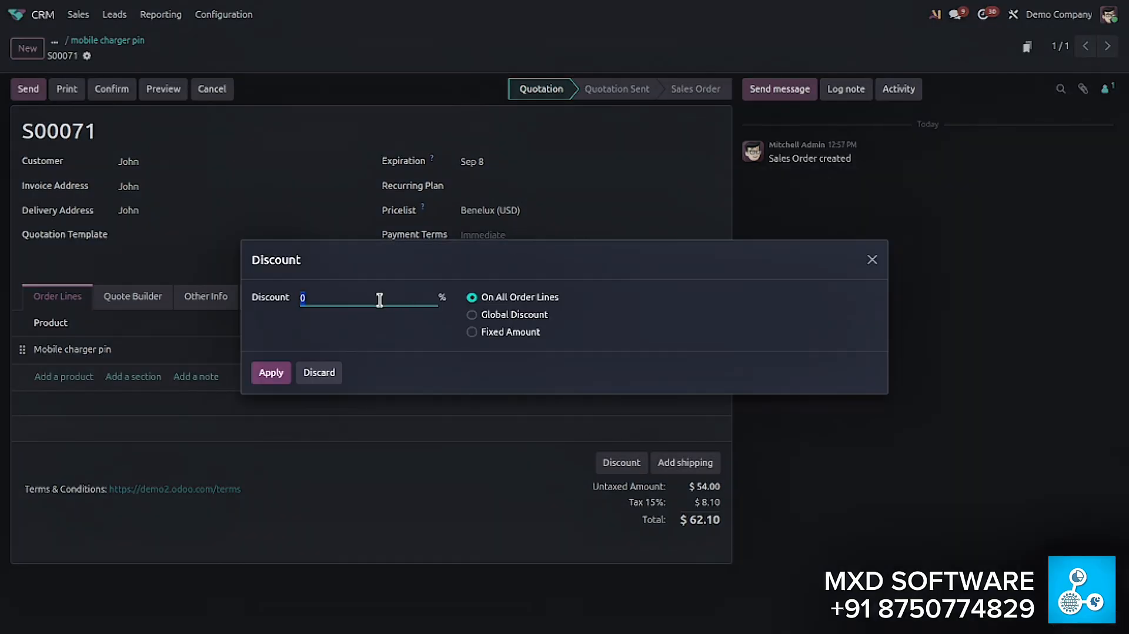
{"action": "type", "text": "55"}
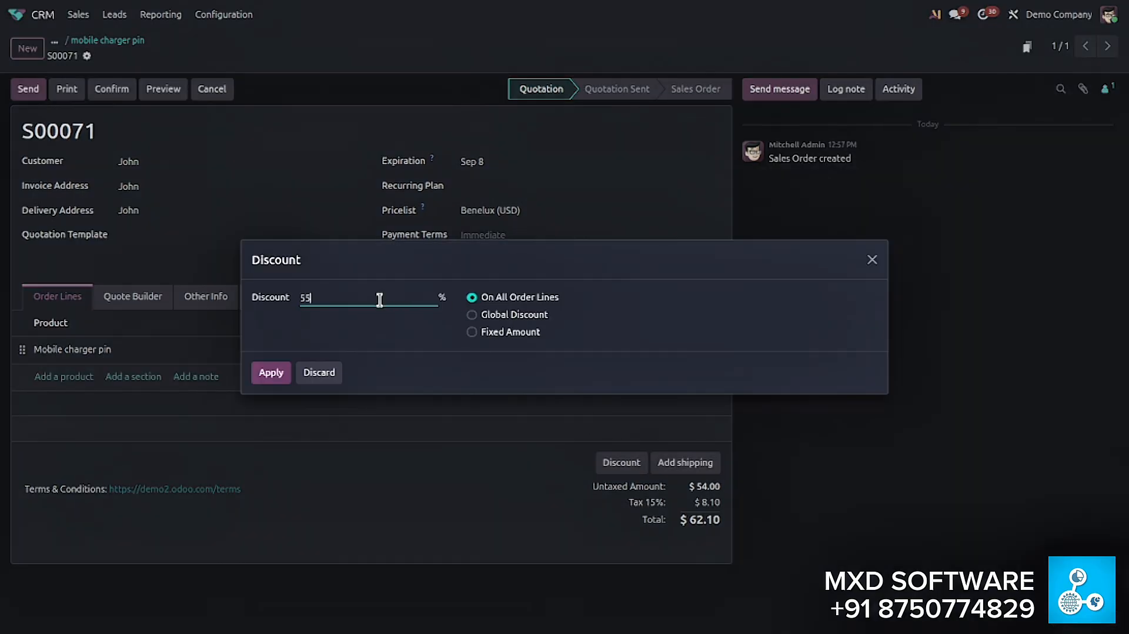
{"action": "left_click", "coordinate": [264, 373]}
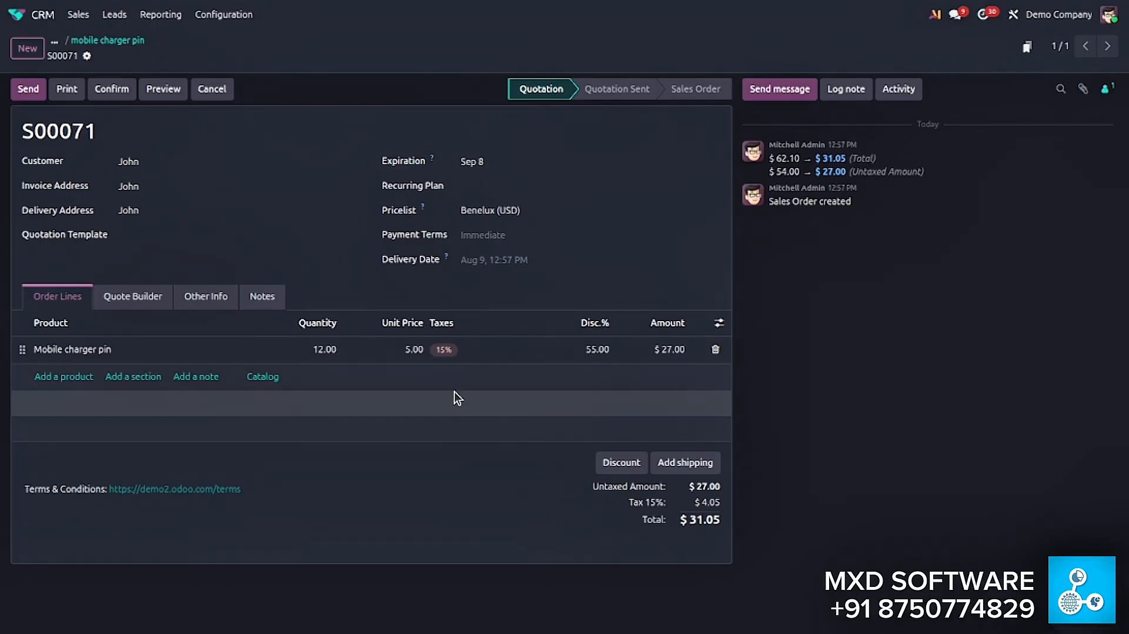
- Prepare the quotation's e-mail and save its attached PDF in the Downloads folder as "Quotation - S00071.pdf"
{"action": "left_click", "coordinate": [34, 94]}
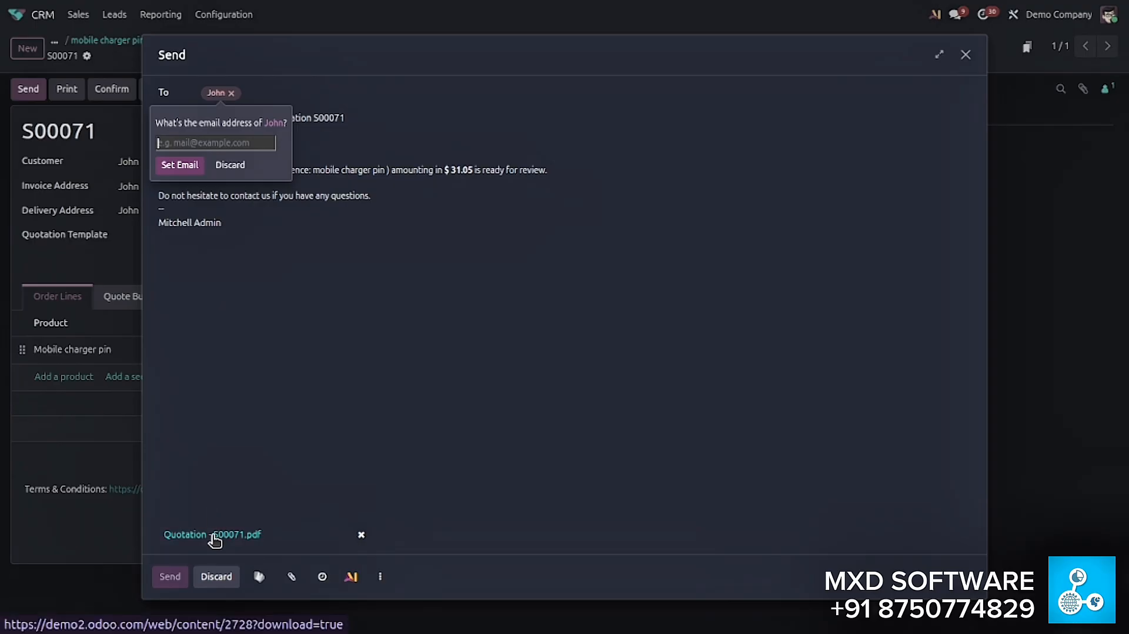
{"action": "left_click", "coordinate": [214, 536]}
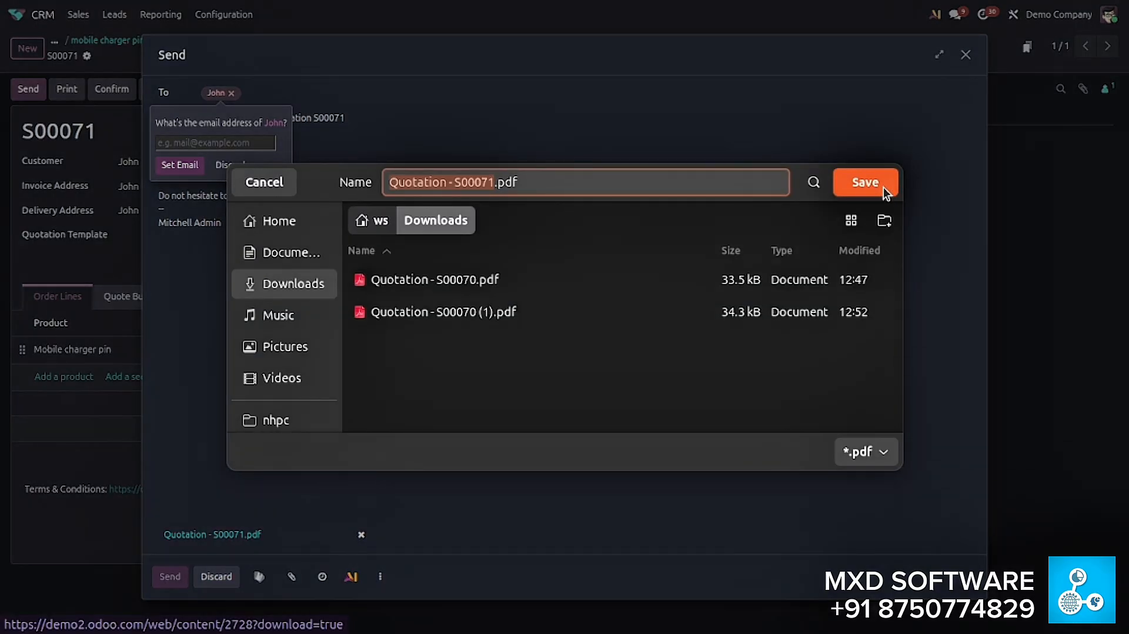
{"action": "left_click", "coordinate": [883, 190]}
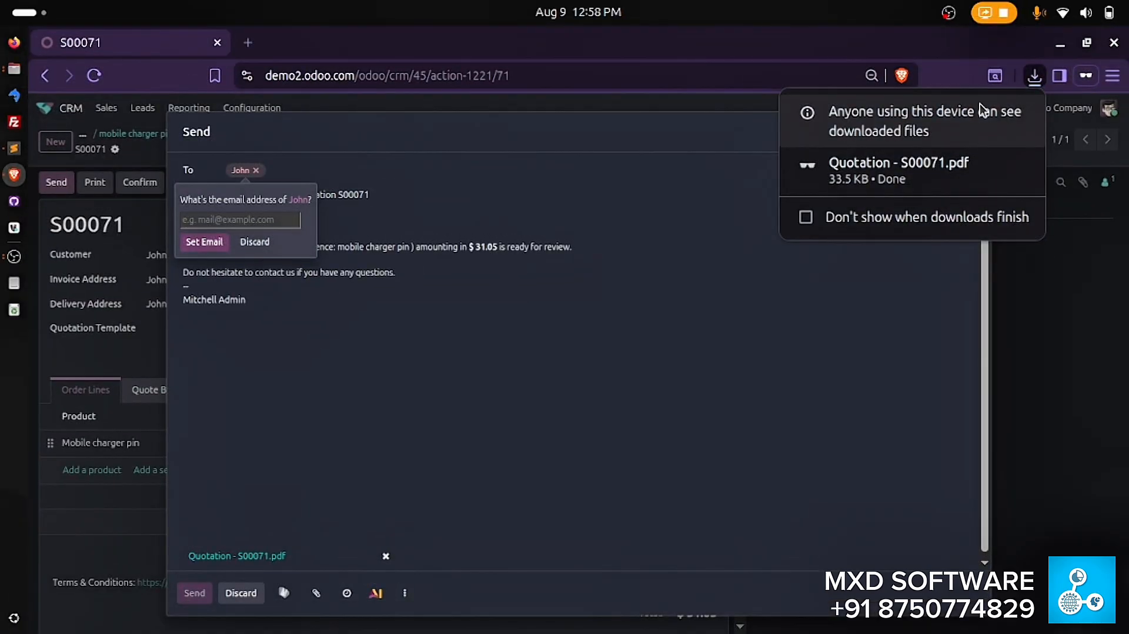
- Open the downloaded quotation PDF, check its discount and amounts, and close it
{"action": "left_click", "coordinate": [917, 167]}
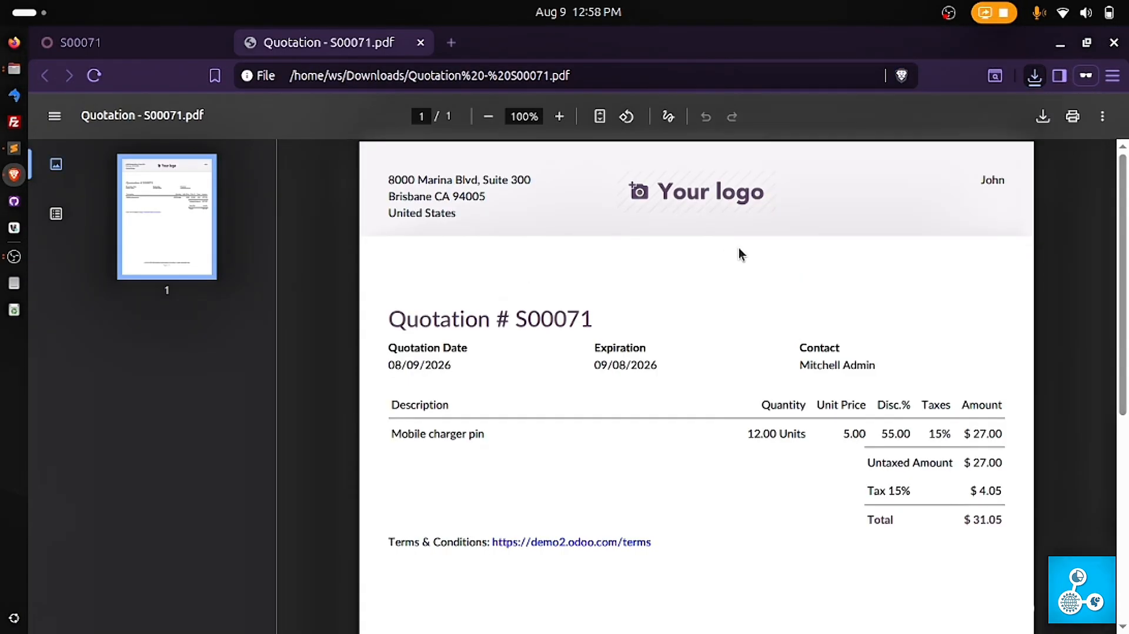
{"action": "scroll", "coordinate": [746, 301], "scroll_direction": "down", "scroll_amount": 2}
{"action": "scroll", "coordinate": [937, 292], "scroll_direction": "down", "scroll_amount": 3}
{"action": "scroll", "coordinate": [912, 227], "scroll_direction": "up", "scroll_amount": 4}
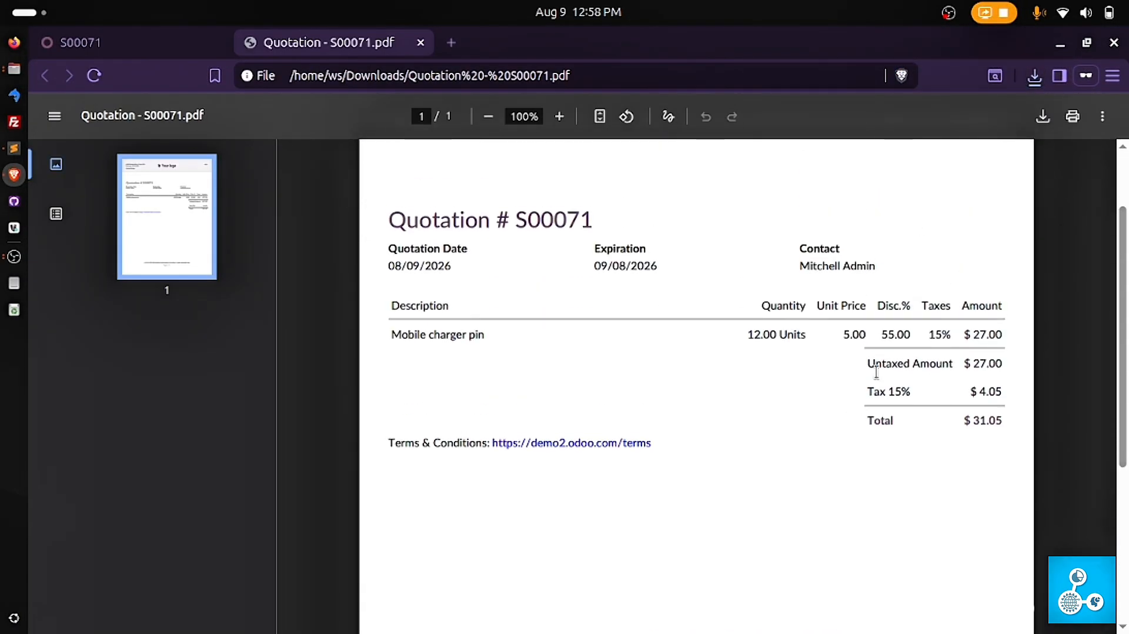
{"action": "left_click_drag", "start_coordinate": [880, 336], "coordinate": [902, 336]}
{"action": "left_click", "coordinate": [894, 305]}
{"action": "left_click", "coordinate": [421, 47]}
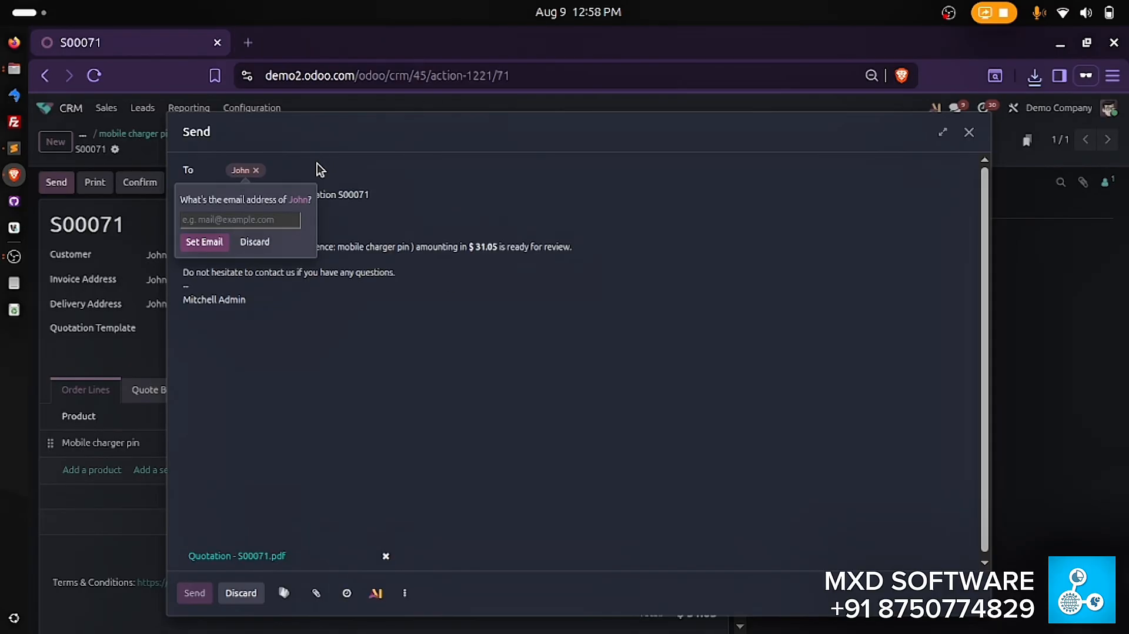
- Replace the quotation e-mail's recipient with the MXD Software contact's e-mail address, send it, and return to full-screen view
{"action": "left_click", "coordinate": [272, 171]}
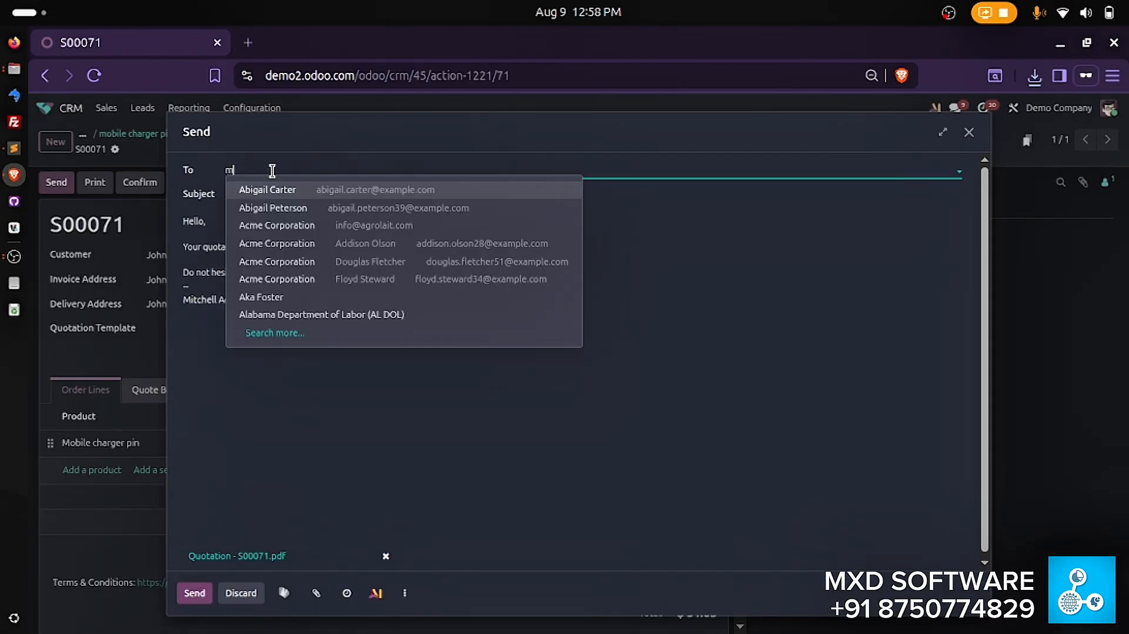
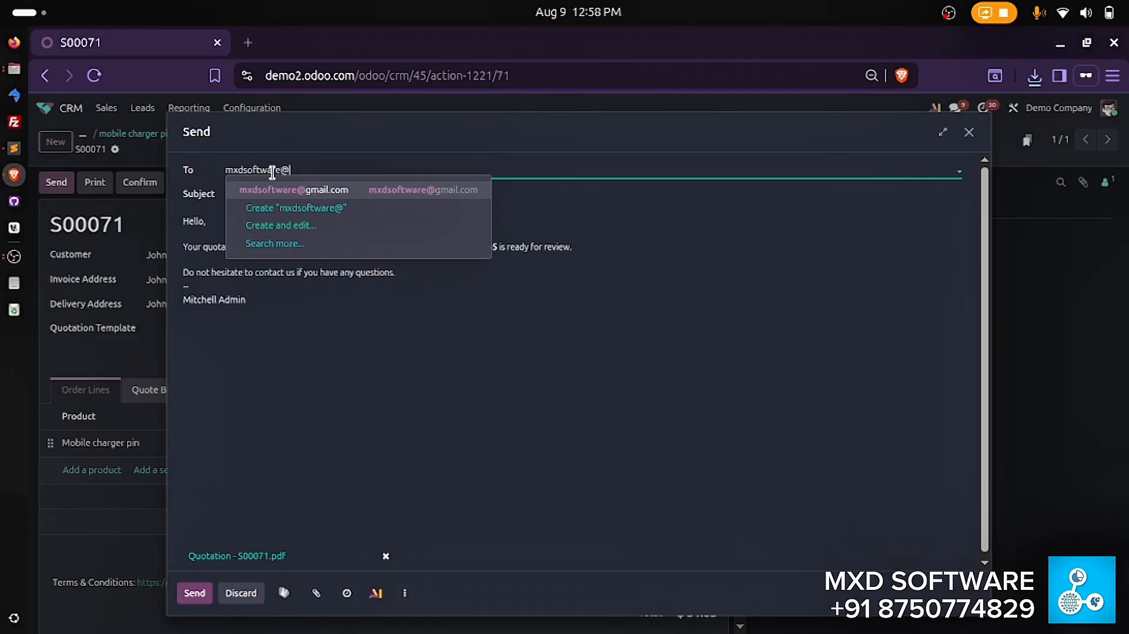
{"action": "left_click", "coordinate": [274, 182]}
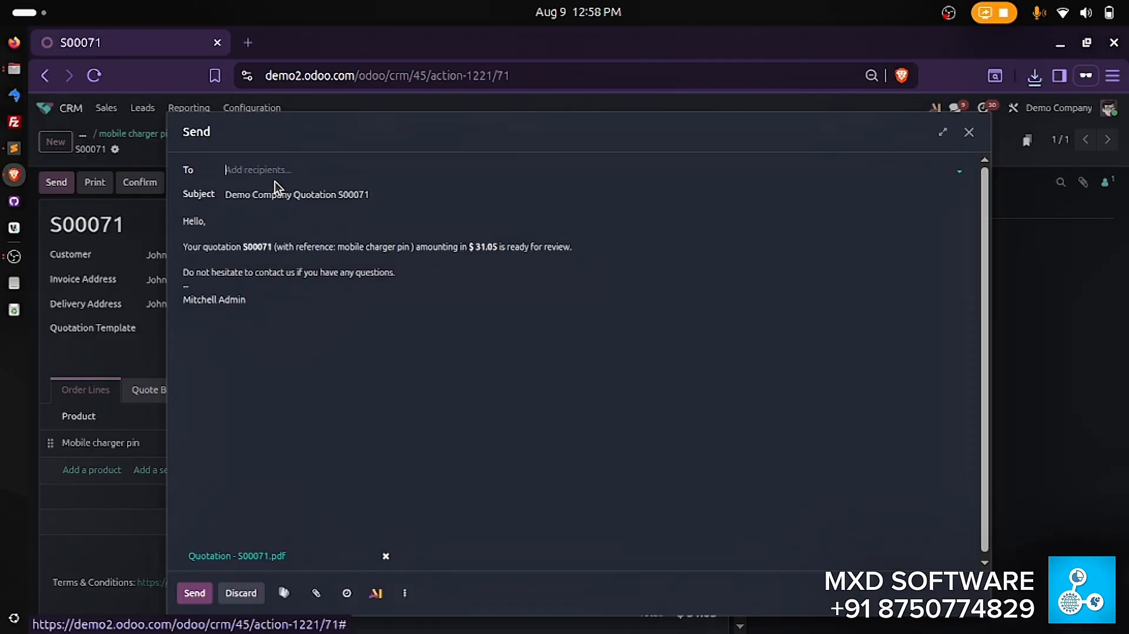
{"action": "left_click", "coordinate": [194, 592]}
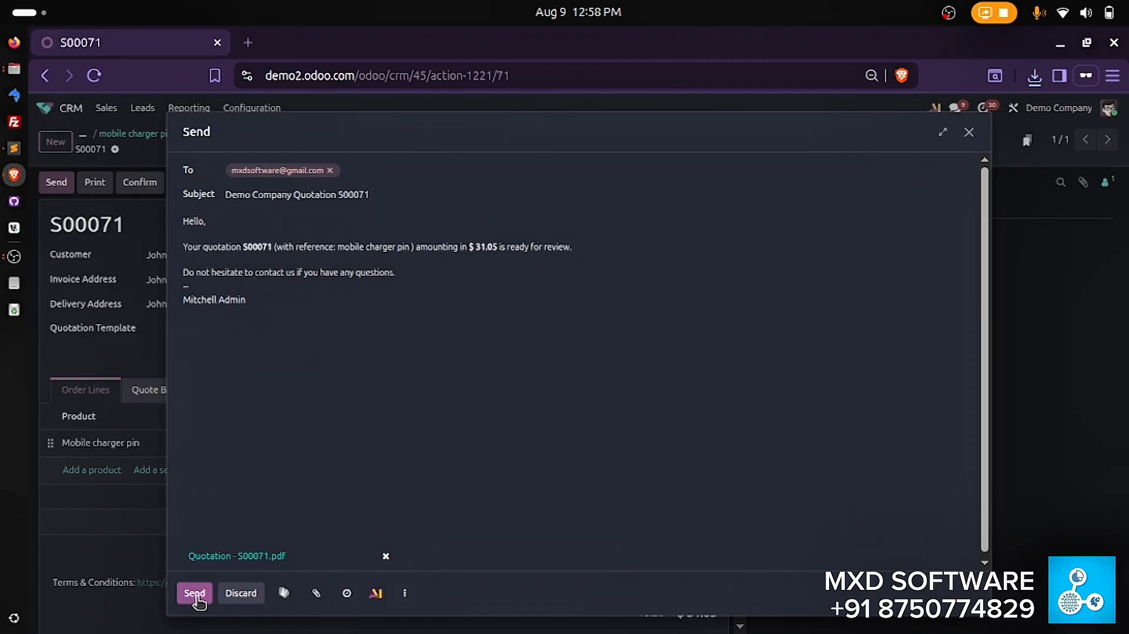
{"action": "key", "text": "F11"}
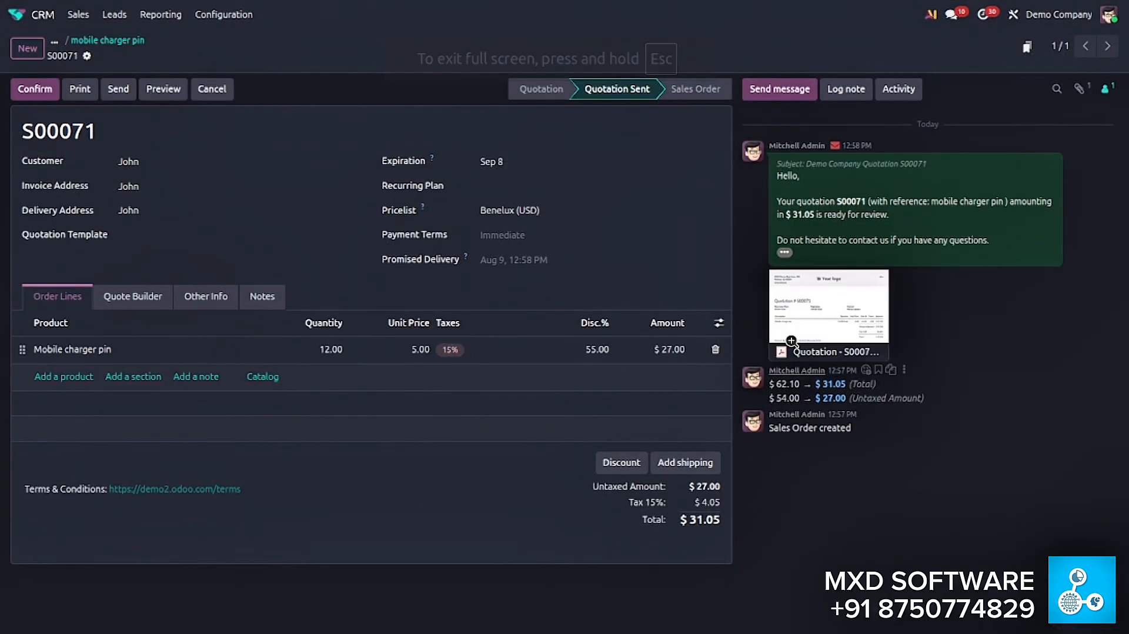
- Review the quotations linked to the mobile charger pin opportunity and return to the pipeline
{"action": "left_click", "coordinate": [79, 41]}
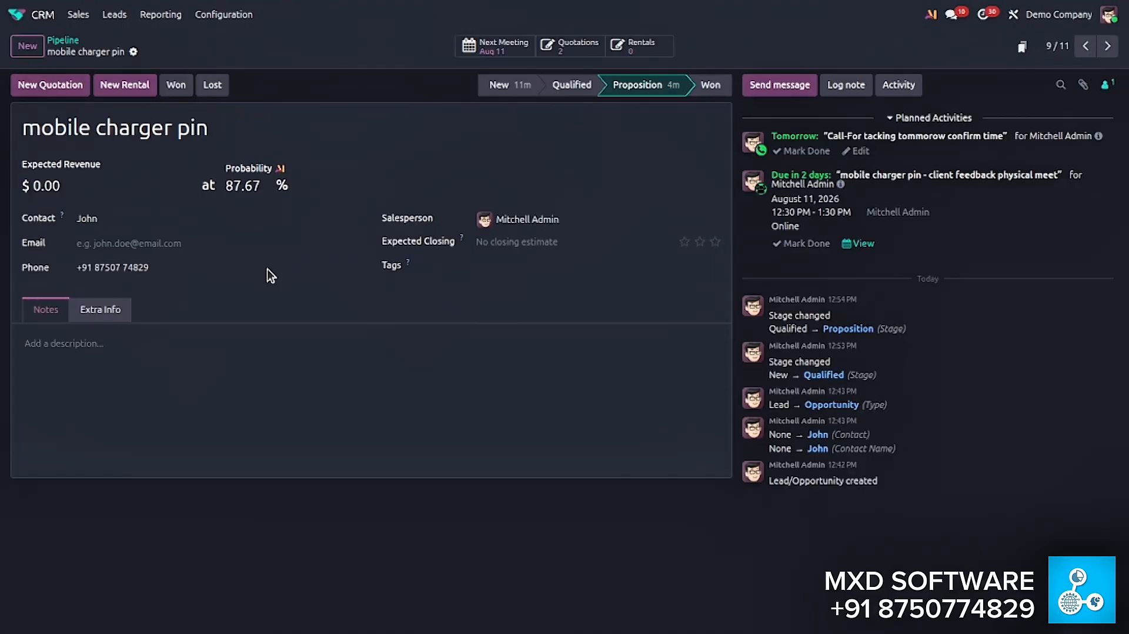
{"action": "left_click", "coordinate": [570, 52]}
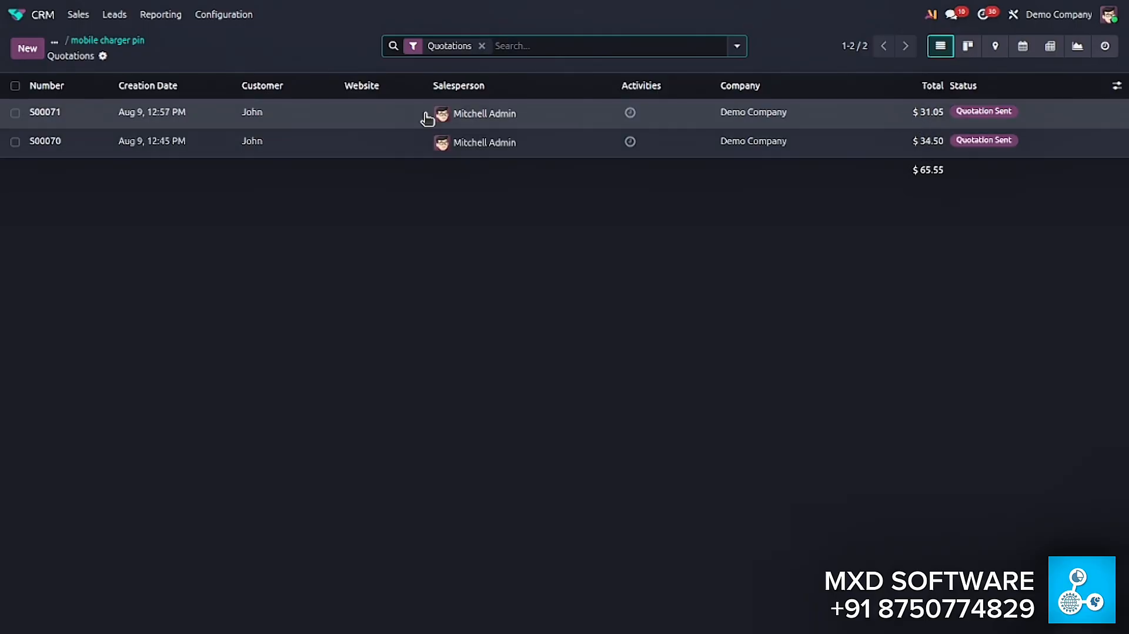
{"action": "left_click", "coordinate": [40, 17]}
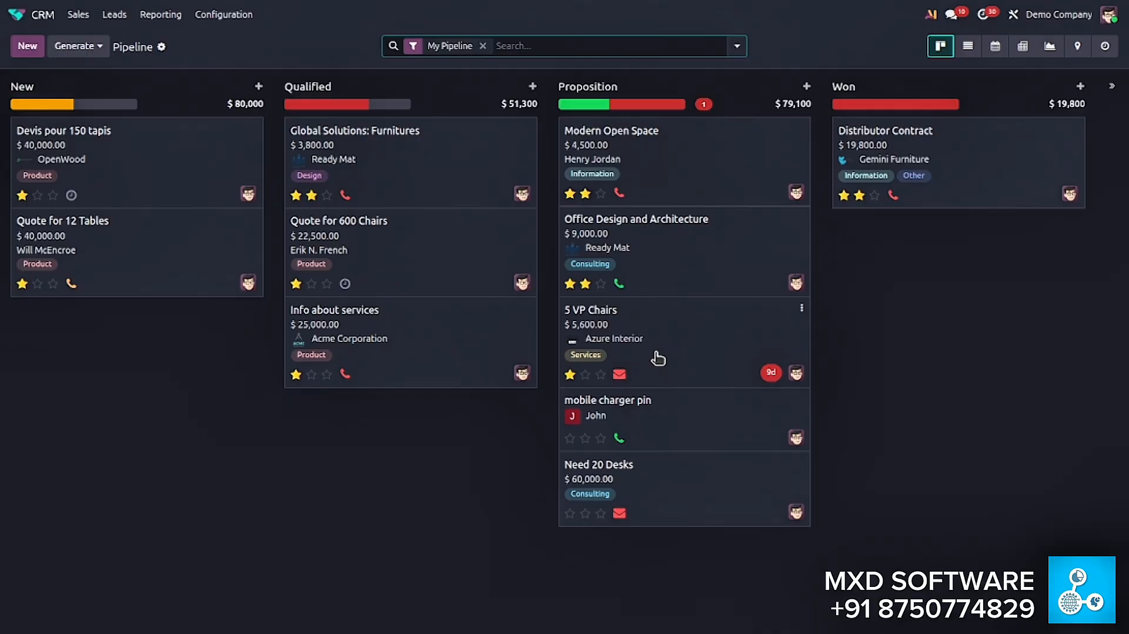
- In the mobile charger pin opportunity, start an internal note and add an individual Acme Corporation contact from the full contact list as a follower
{"action": "left_click", "coordinate": [676, 410]}
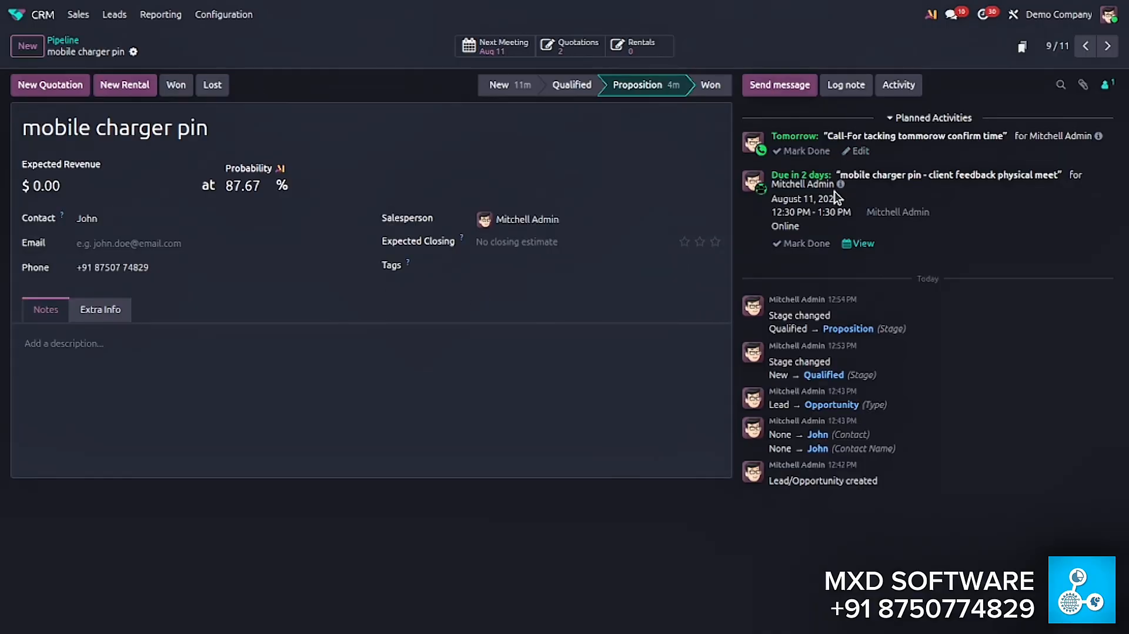
{"action": "left_click", "coordinate": [848, 87]}
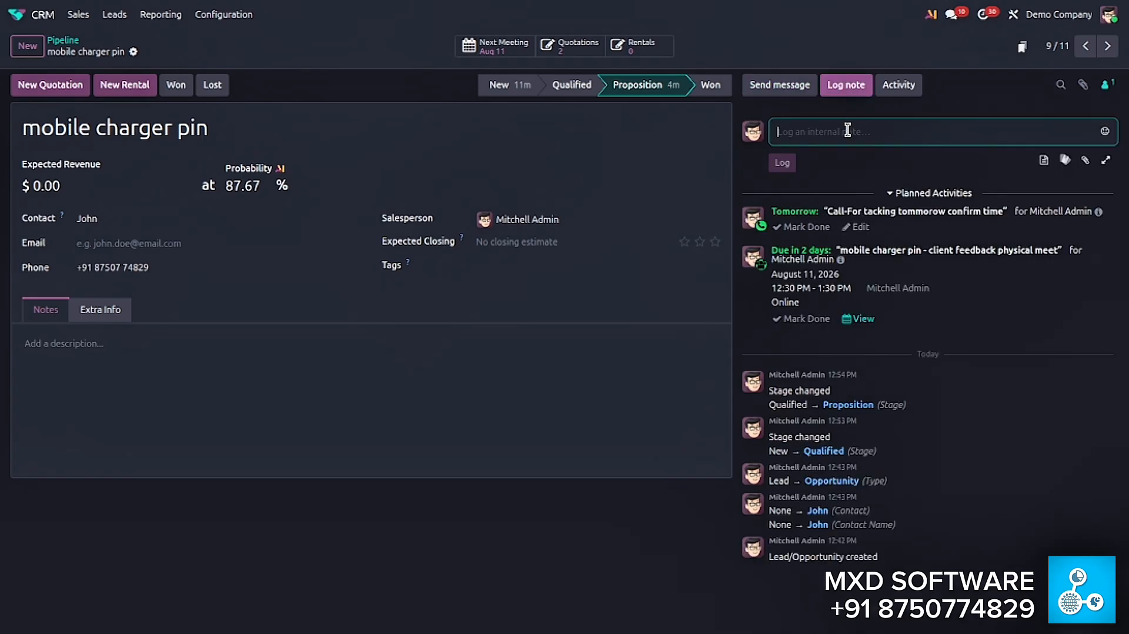
{"action": "left_click", "coordinate": [1107, 87]}
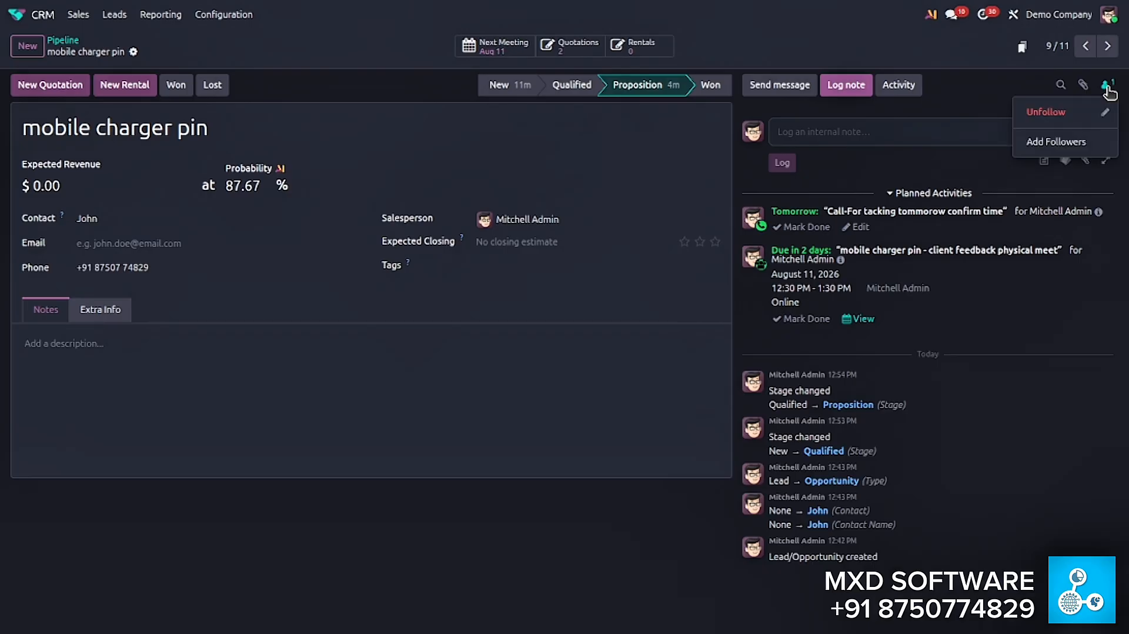
{"action": "left_click", "coordinate": [1052, 147]}
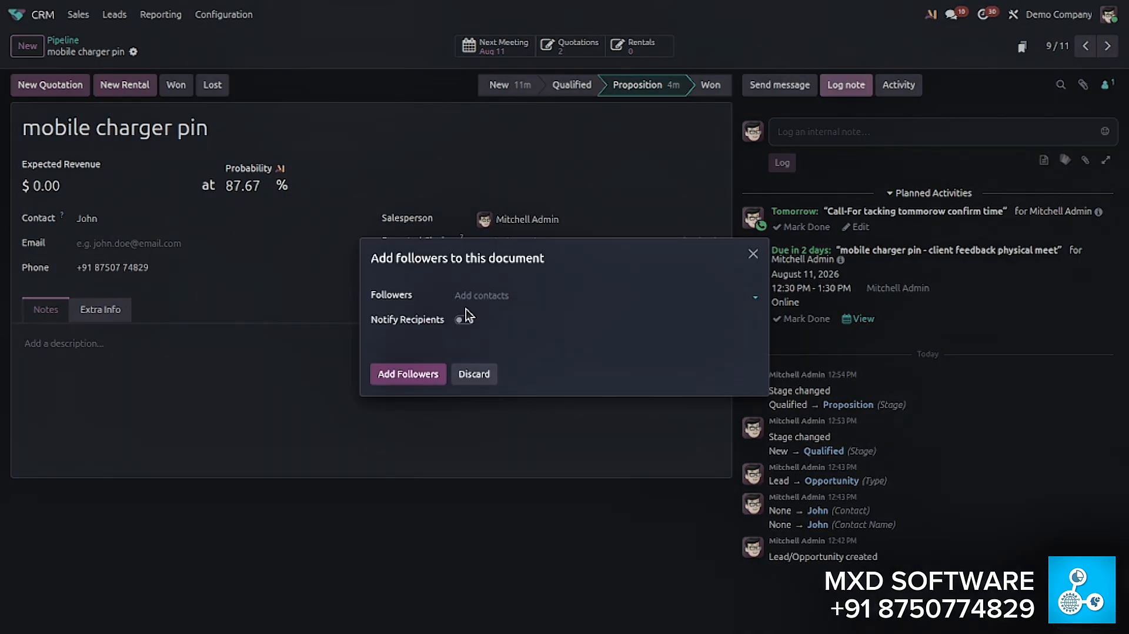
{"action": "left_click", "coordinate": [478, 296]}
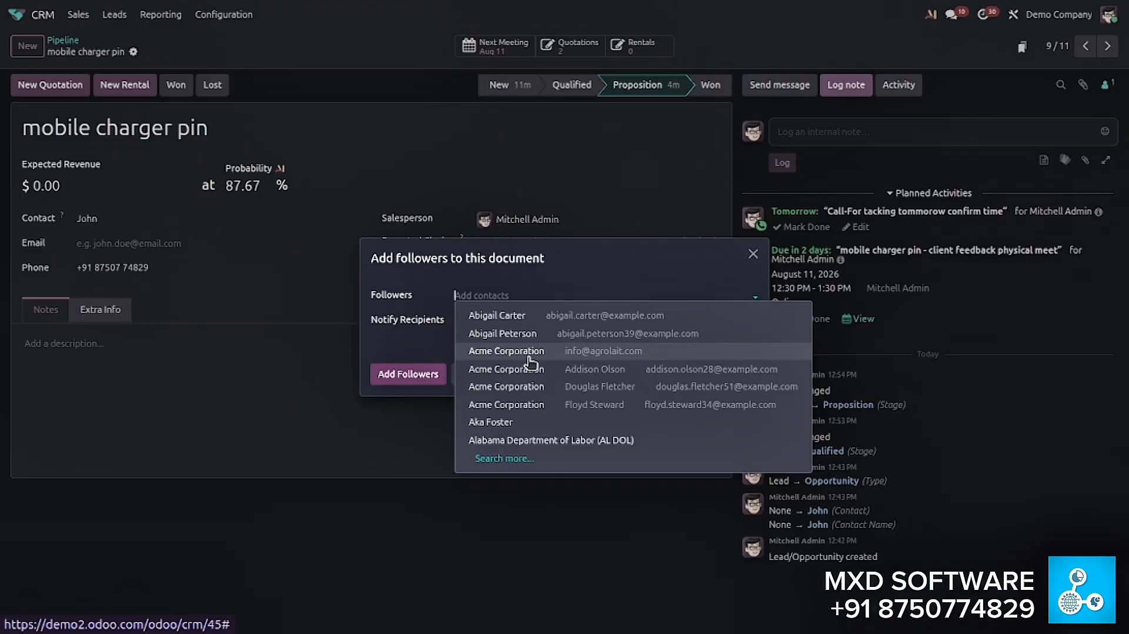
{"action": "left_click", "coordinate": [517, 460]}
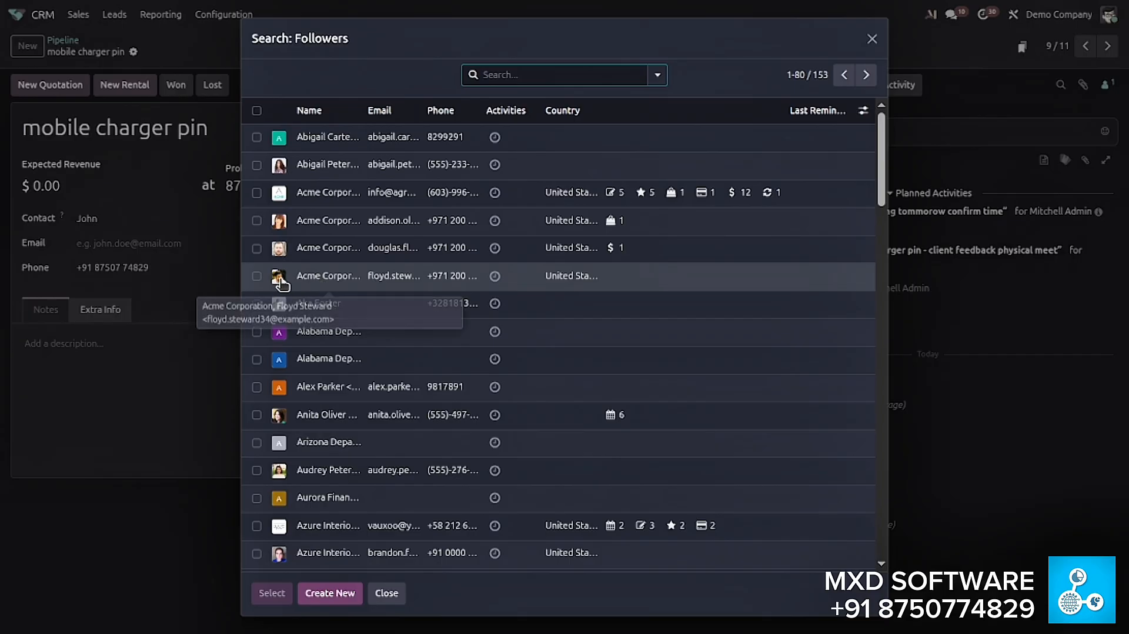
{"action": "left_click", "coordinate": [256, 276]}
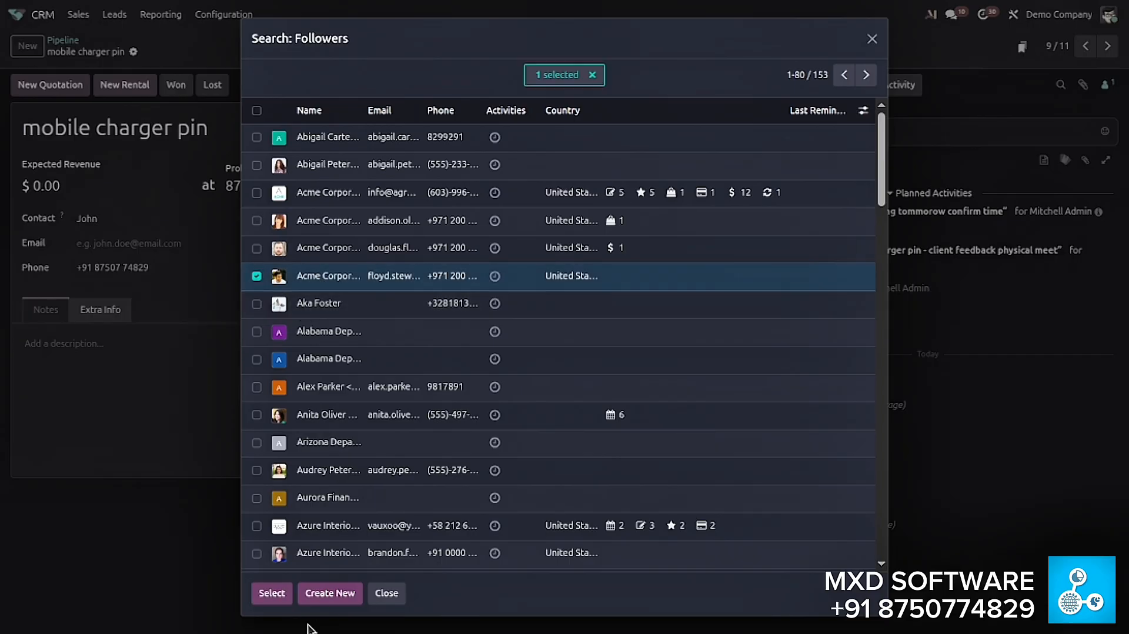
{"action": "left_click", "coordinate": [272, 591]}
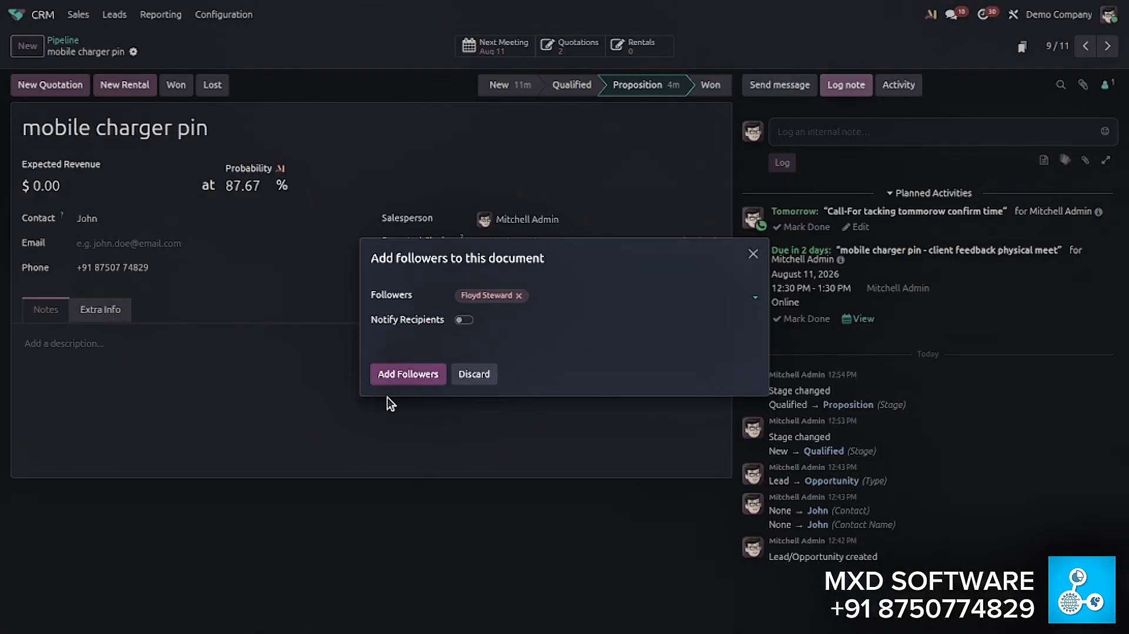
{"action": "left_click", "coordinate": [406, 374]}
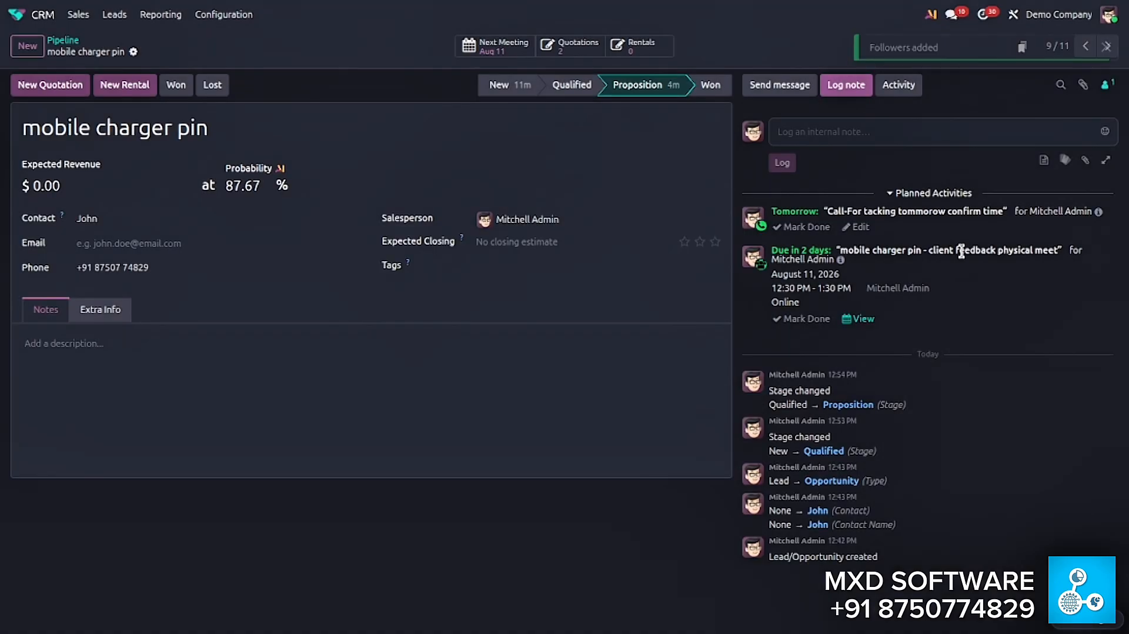
- Log the internal note "Client is looking convensied with the pricing now." on the opportunity
{"action": "left_click", "coordinate": [933, 139]}
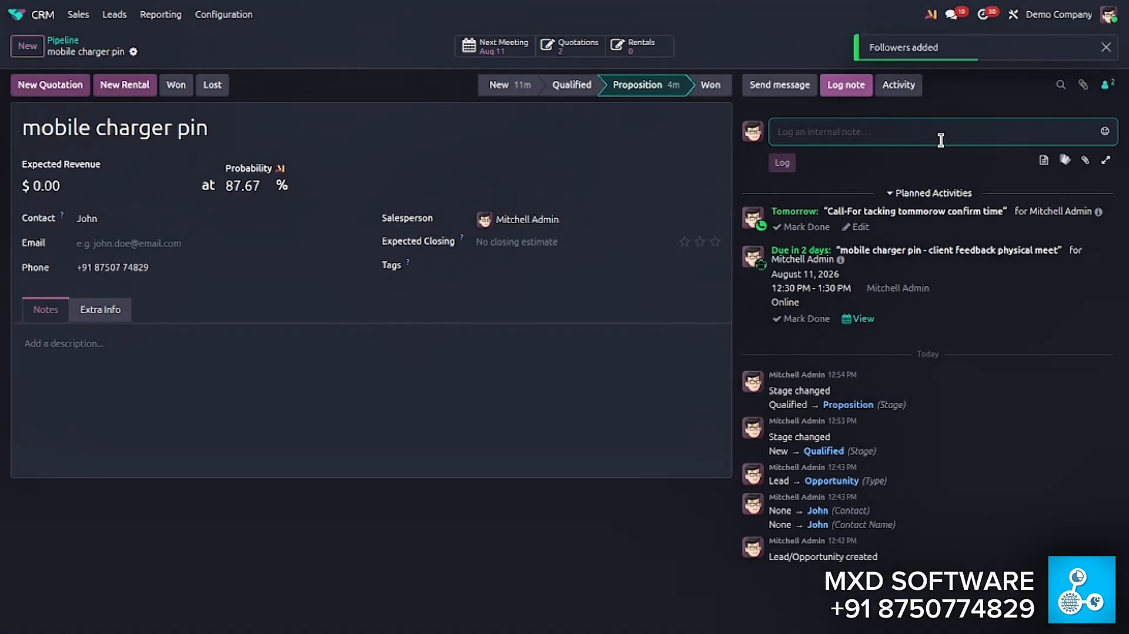
{"action": "type", "text": "Client is"}
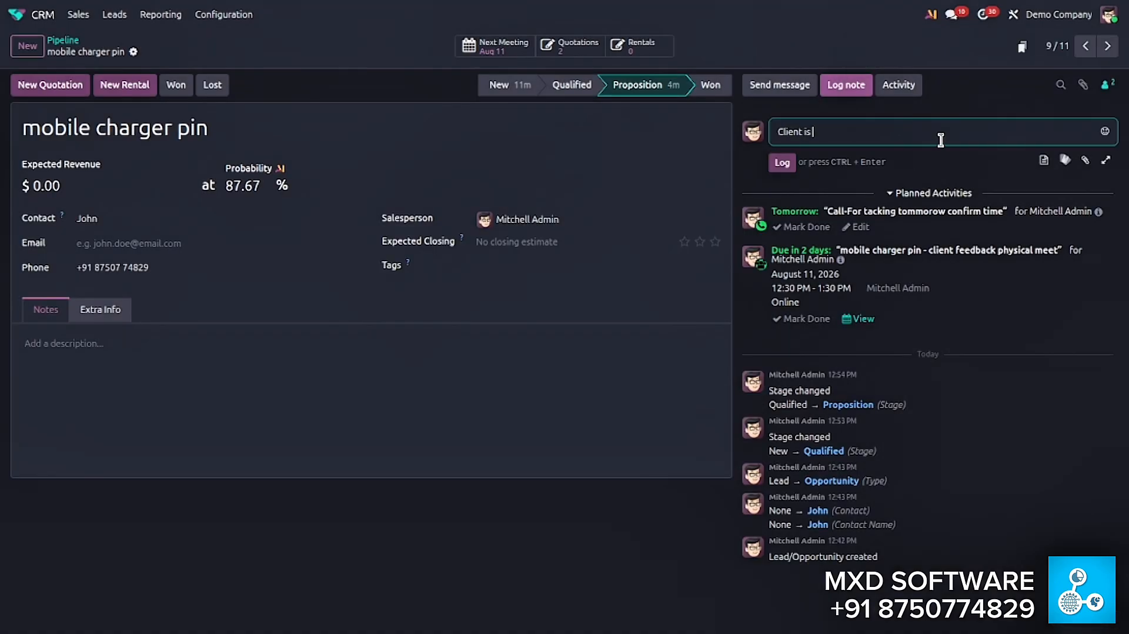
{"action": "type", "text": " looking convensied with"}
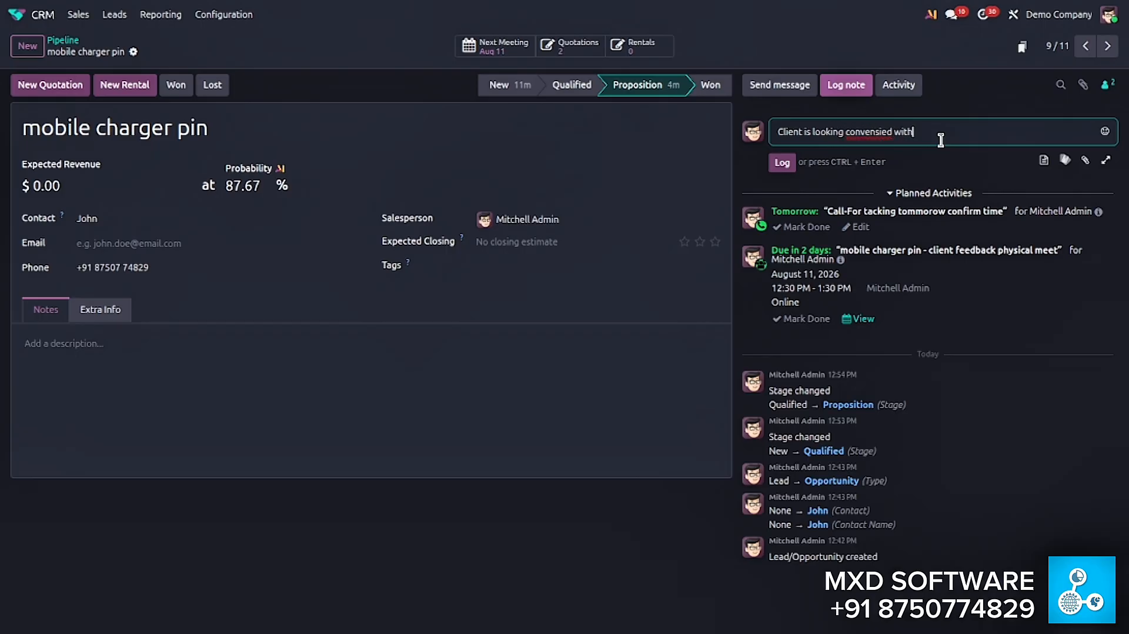
{"action": "type", "text": " the pricing now."}
{"action": "left_click", "coordinate": [782, 163]}
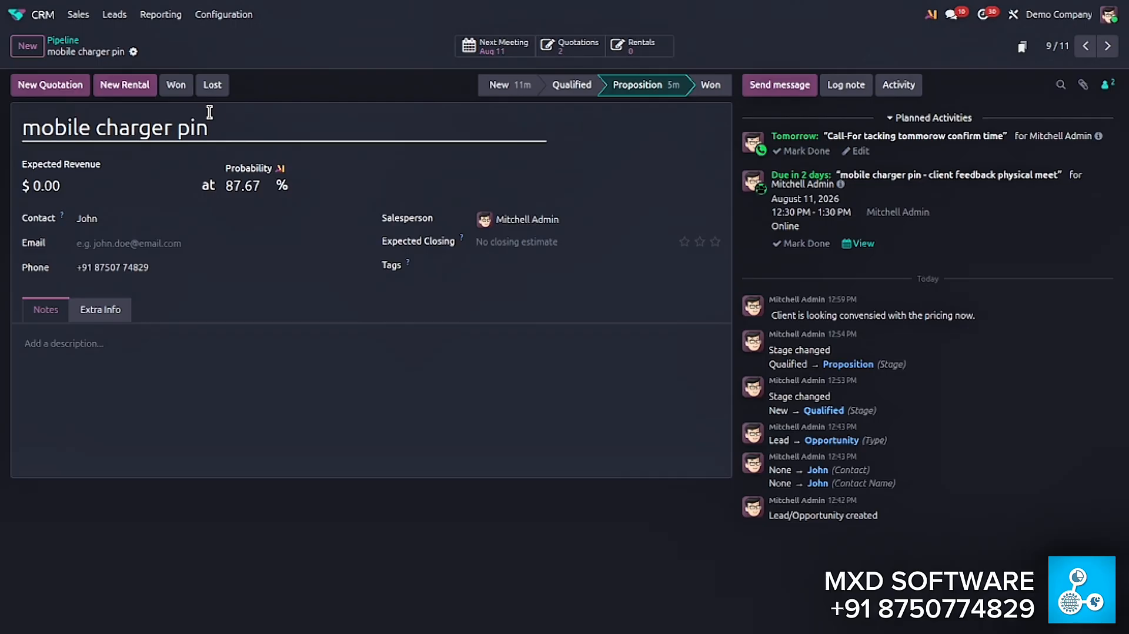
- From the pipeline, mark the mobile charger pin's call activity as done with the feedback "client will meet us @1:30Pm"
{"action": "left_click", "coordinate": [66, 44]}
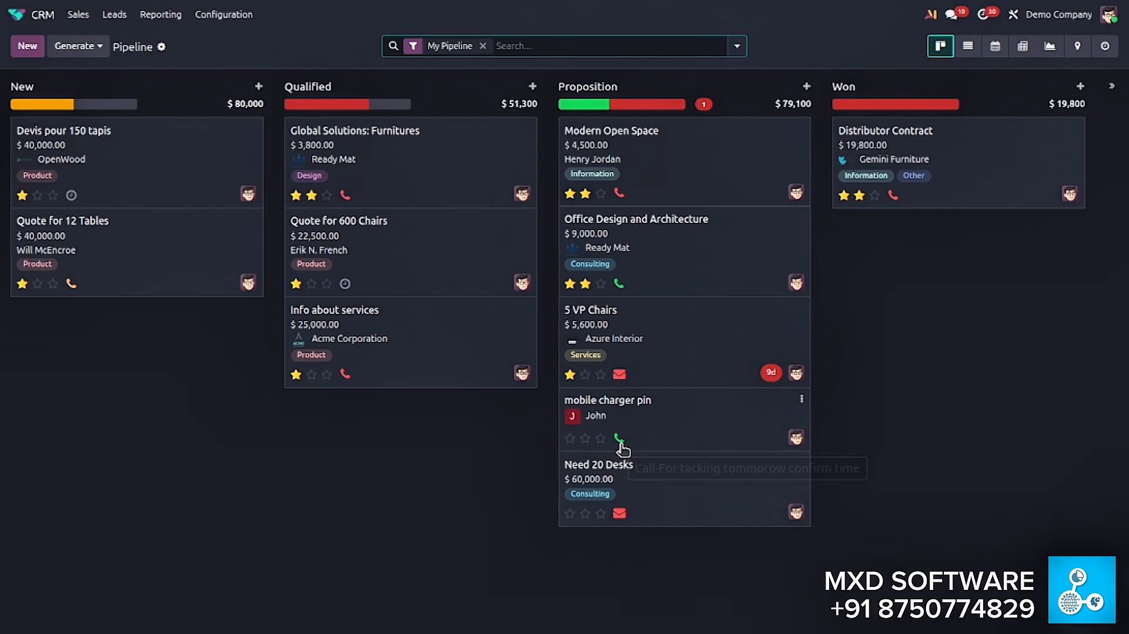
{"action": "mouse_move", "coordinate": [622, 448]}
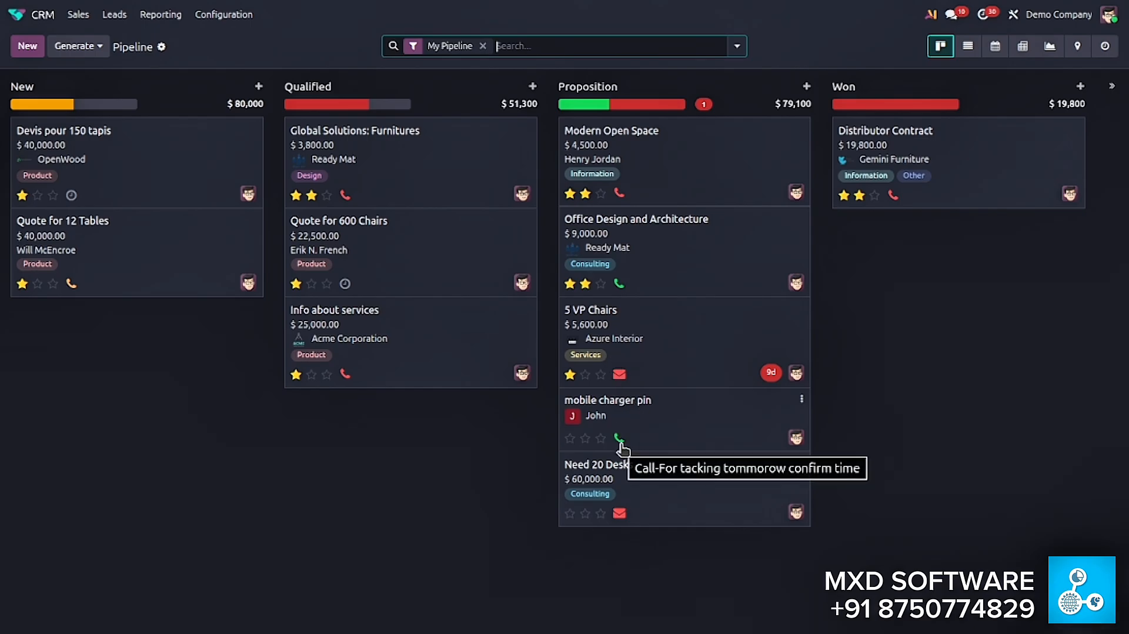
{"action": "left_click", "coordinate": [619, 439]}
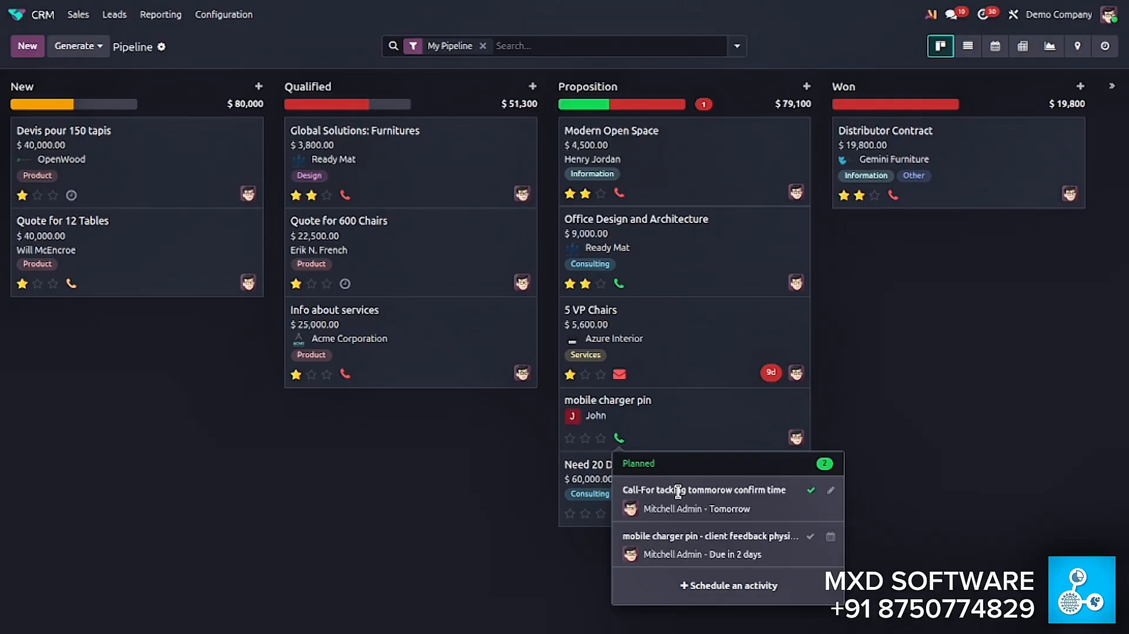
{"action": "left_click", "coordinate": [811, 491]}
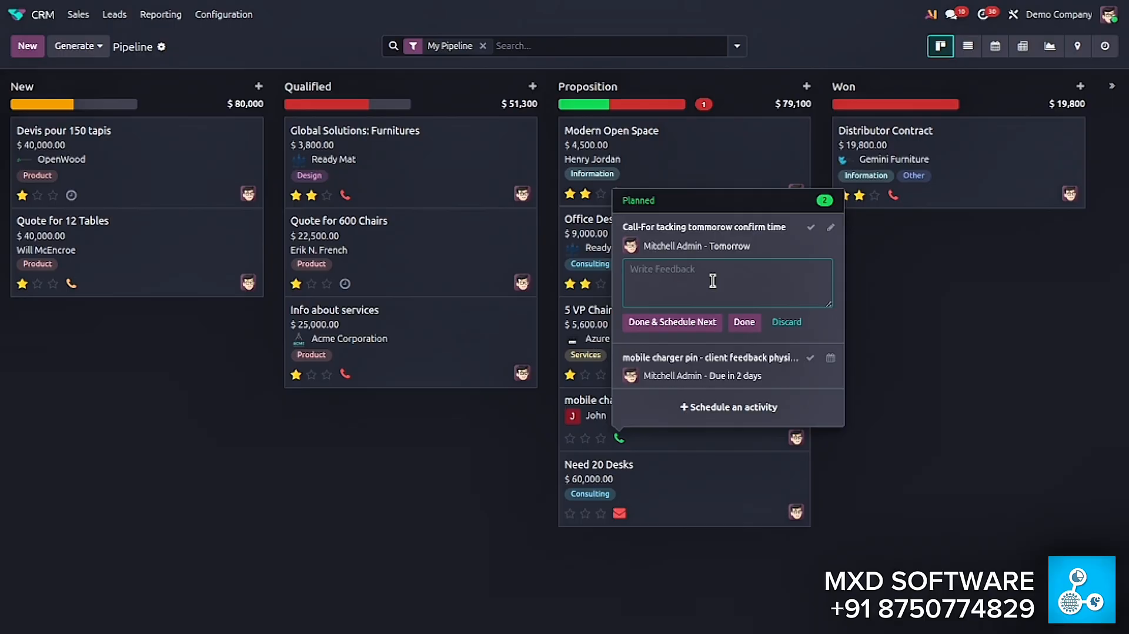
{"action": "type", "text": "client will meet us @1:30Pm"}
{"action": "mouse_move", "coordinate": [730, 372]}
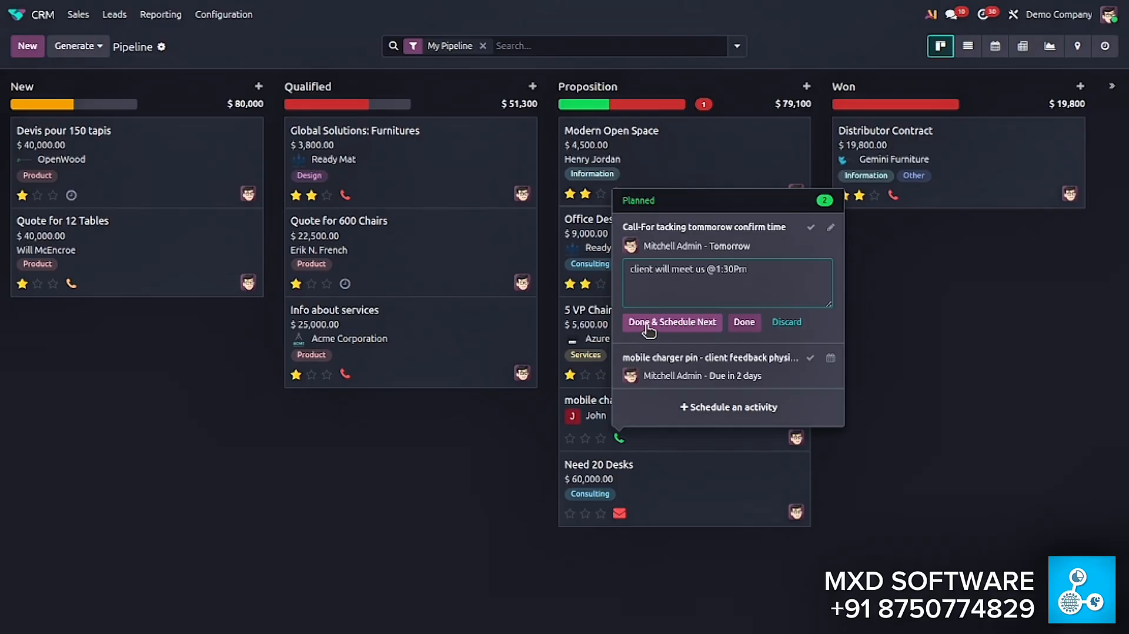
{"action": "left_click", "coordinate": [744, 323]}
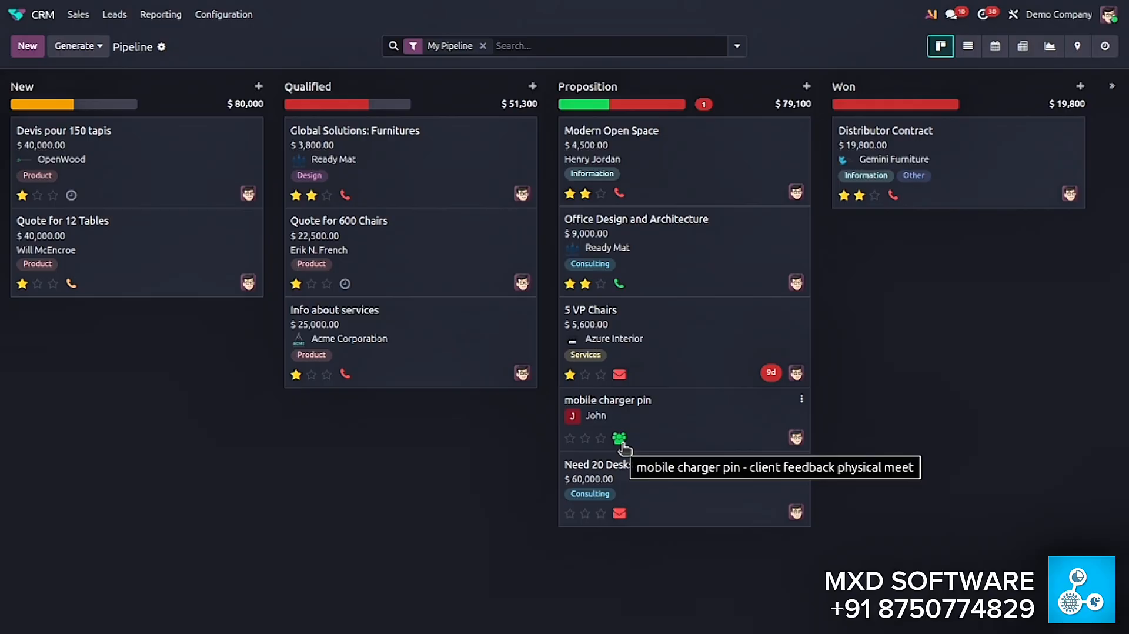
- Complete the client feedback physical meet activity with the feedback "Client want to place order of 100 pices", dismissing the follow-up activity form
{"action": "left_click", "coordinate": [622, 442]}
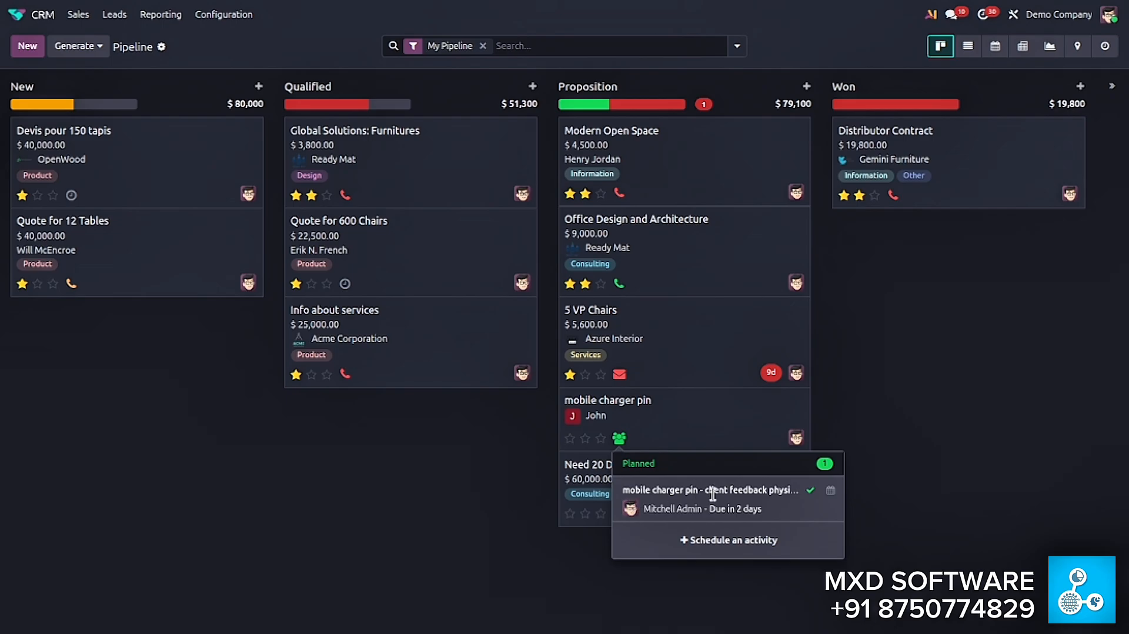
{"action": "mouse_move", "coordinate": [717, 503]}
{"action": "left_click", "coordinate": [671, 414]}
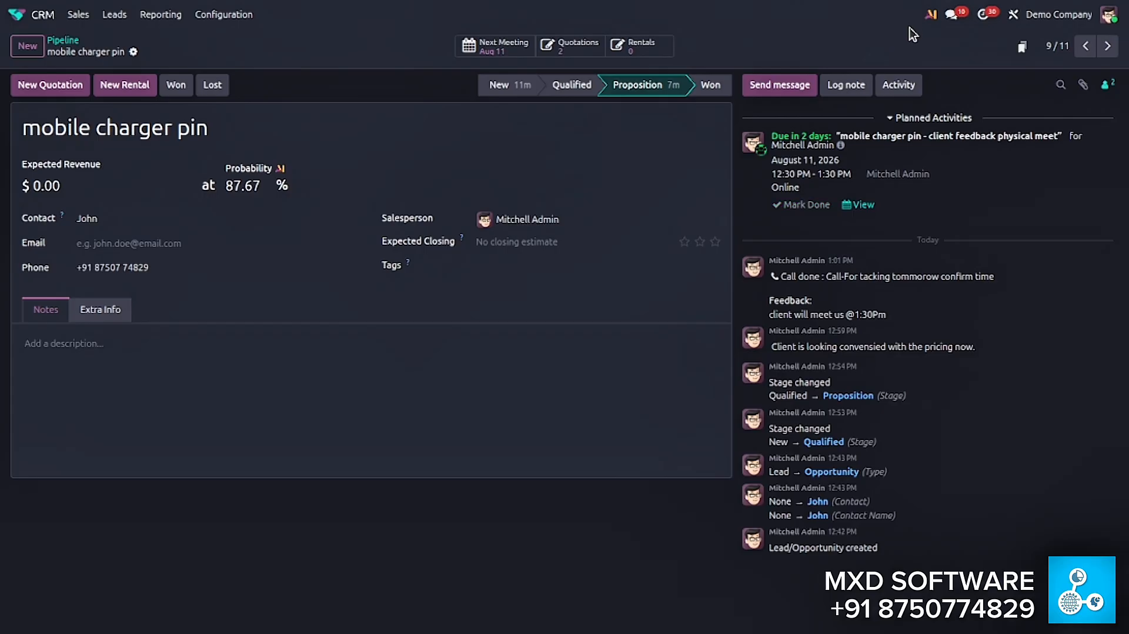
{"action": "left_click", "coordinate": [806, 205]}
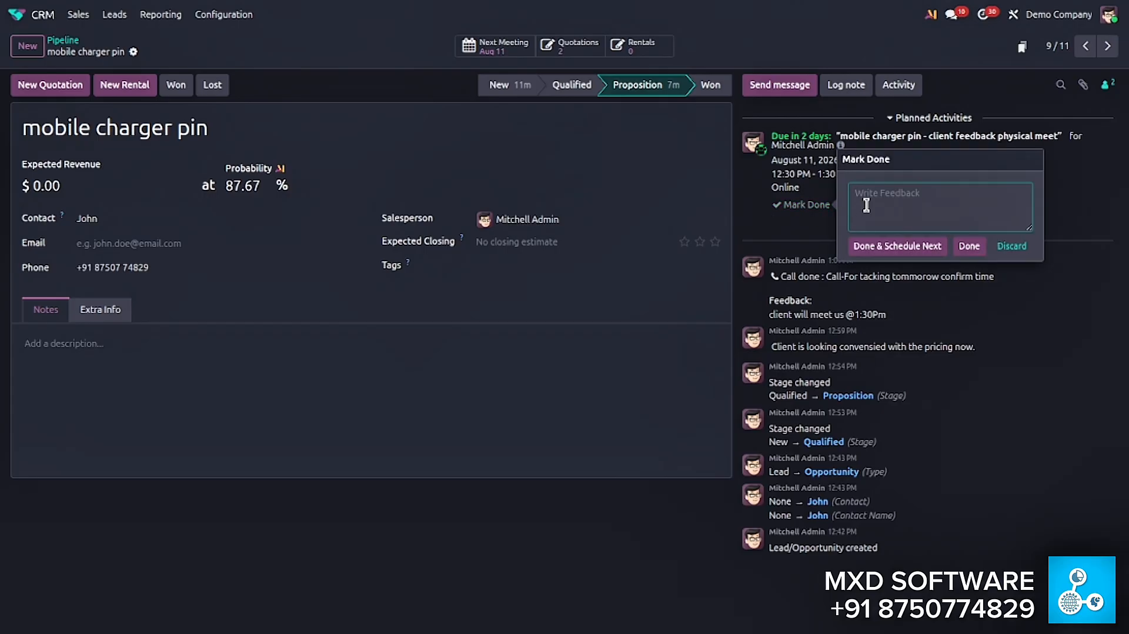
{"action": "type", "text": "Client want to place order of 100 pices"}
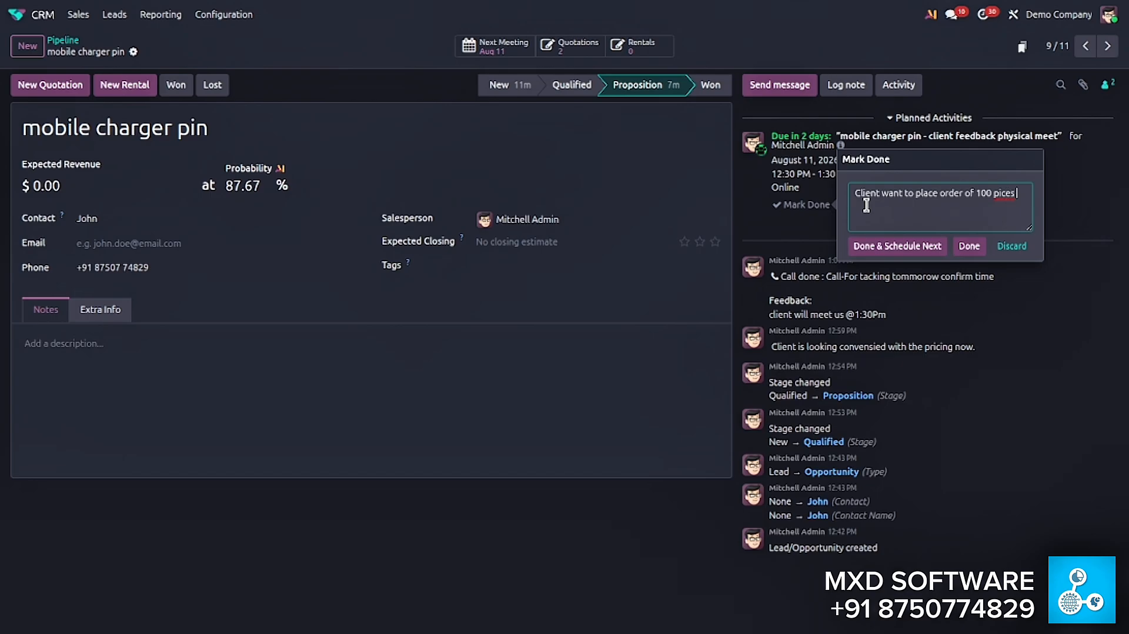
{"action": "left_click", "coordinate": [876, 245]}
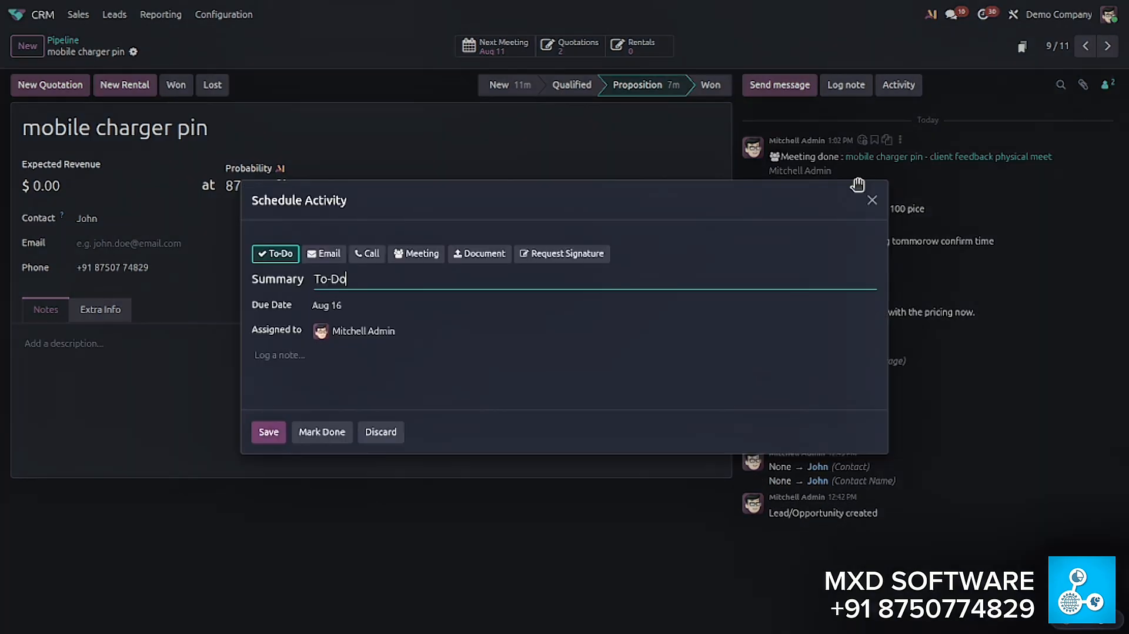
{"action": "left_click", "coordinate": [871, 198]}
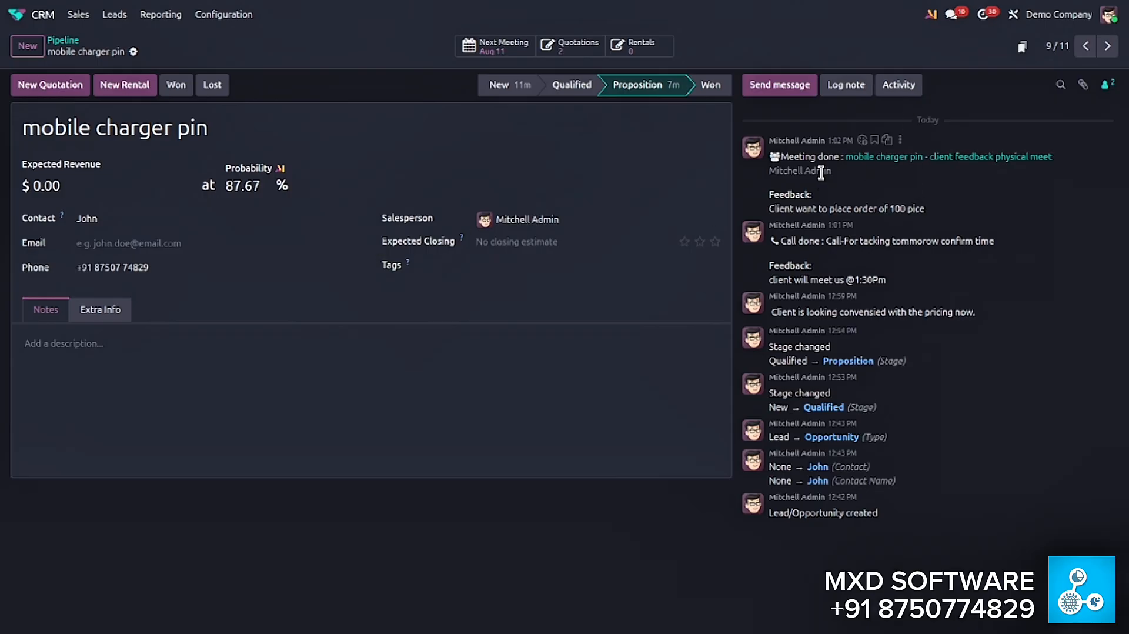
- Look at the new activity form without saving it, and move the mobile charger pin opportunity to the Won stage in the pipeline
{"action": "left_click", "coordinate": [899, 87]}
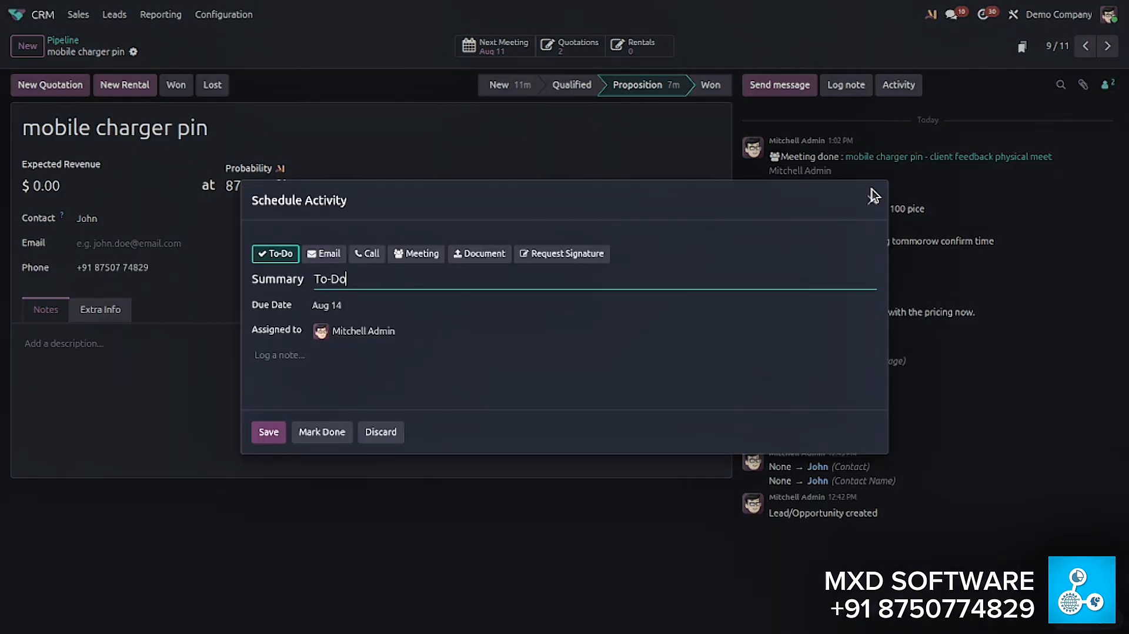
{"action": "left_click", "coordinate": [872, 201]}
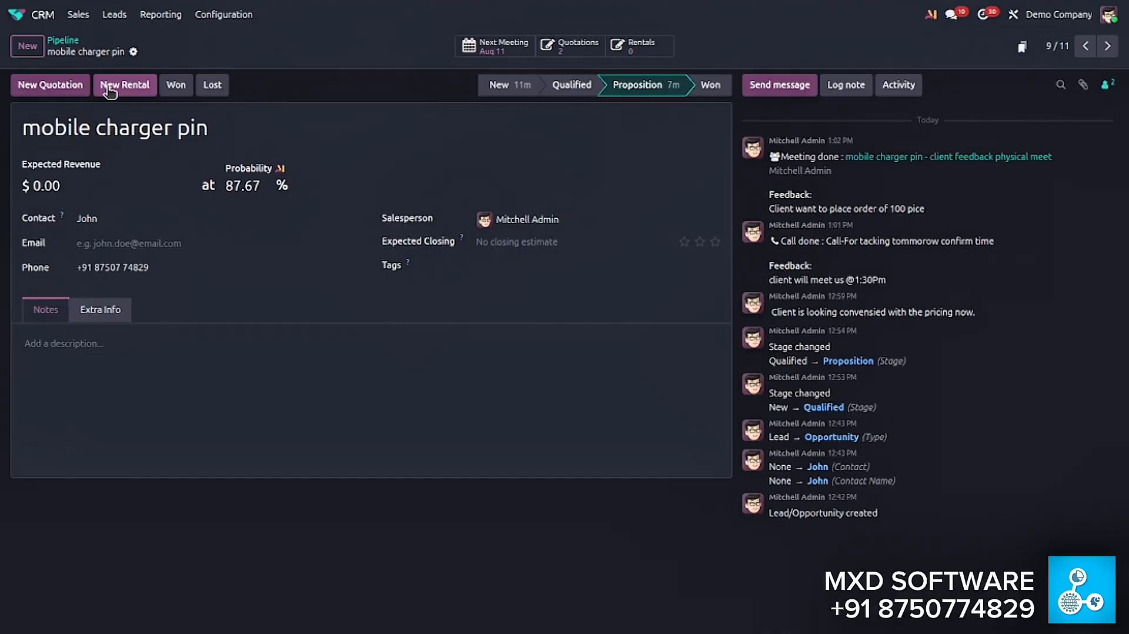
{"action": "left_click", "coordinate": [62, 41]}
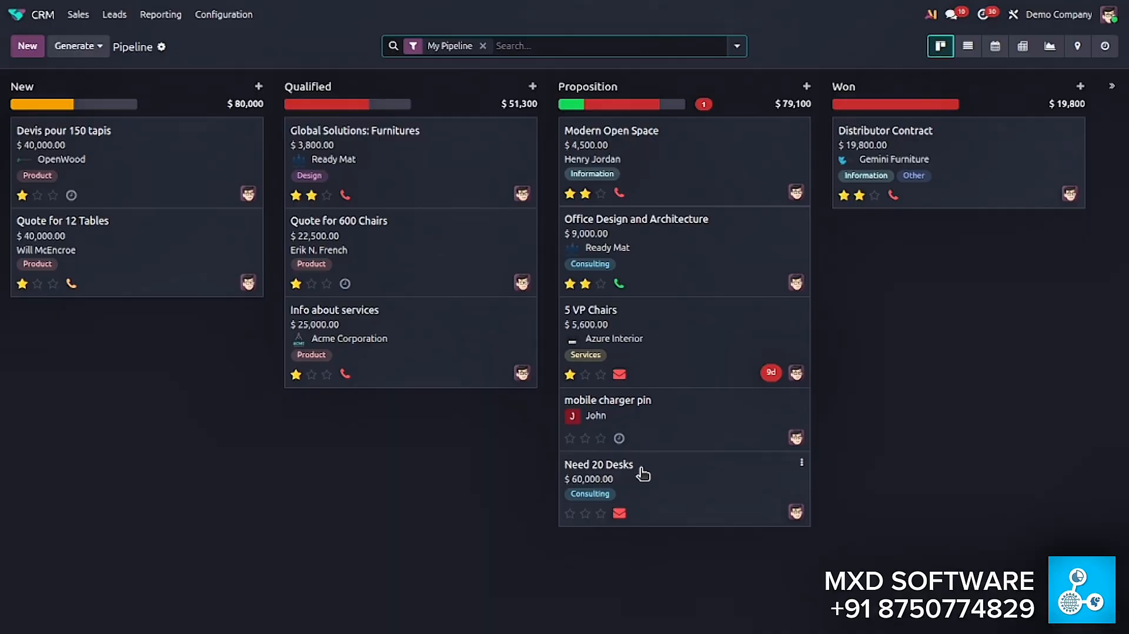
{"action": "left_click_drag", "start_coordinate": [648, 413], "coordinate": [921, 142]}
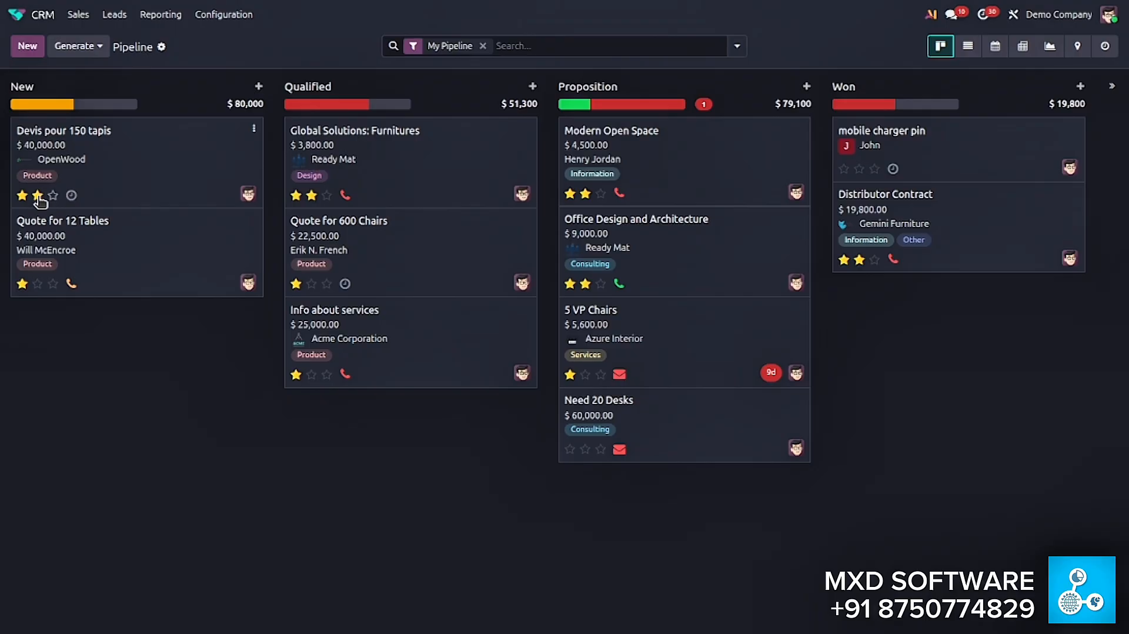
- Set the priority of the Devis pour 150 tapis opportunity to Very High and return to the pipeline
{"action": "left_click", "coordinate": [194, 180]}
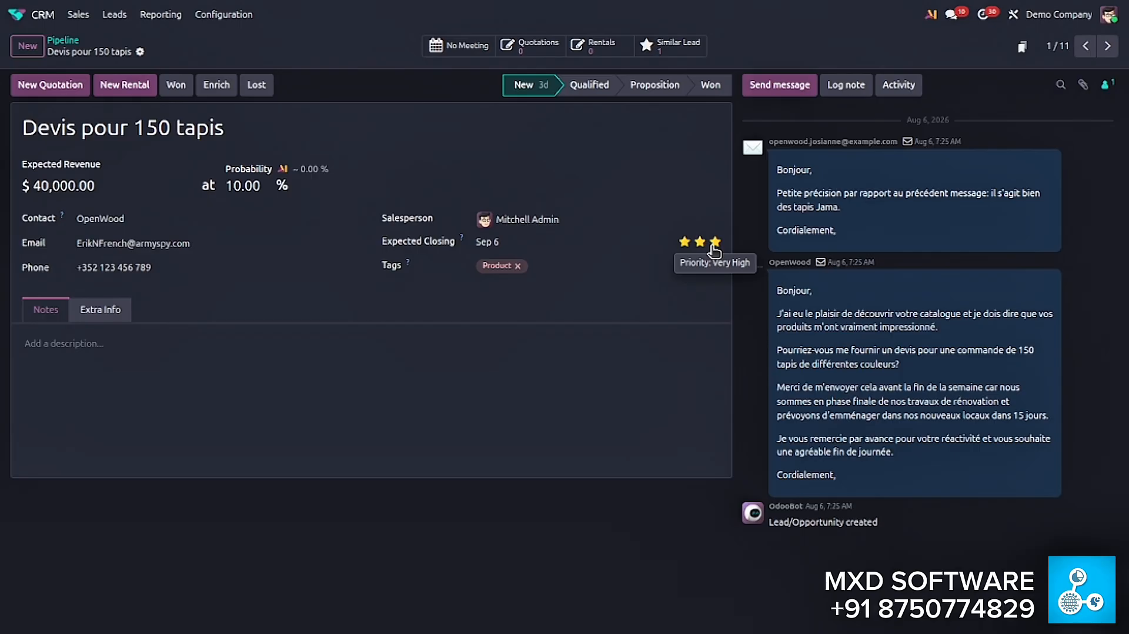
{"action": "left_click", "coordinate": [714, 244]}
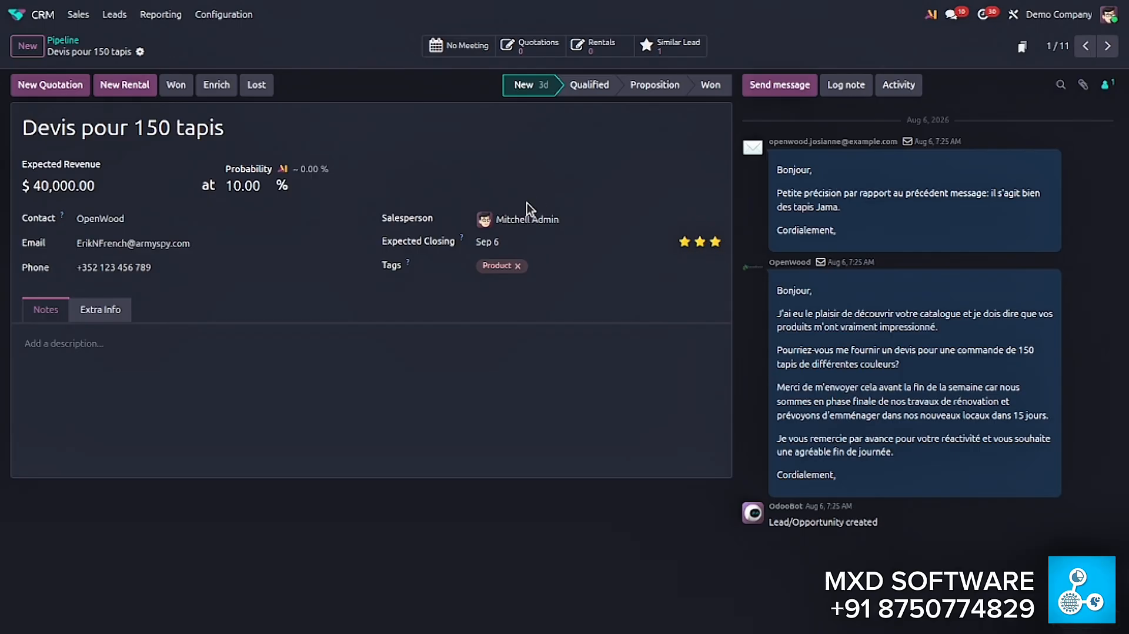
{"action": "left_click", "coordinate": [63, 40]}
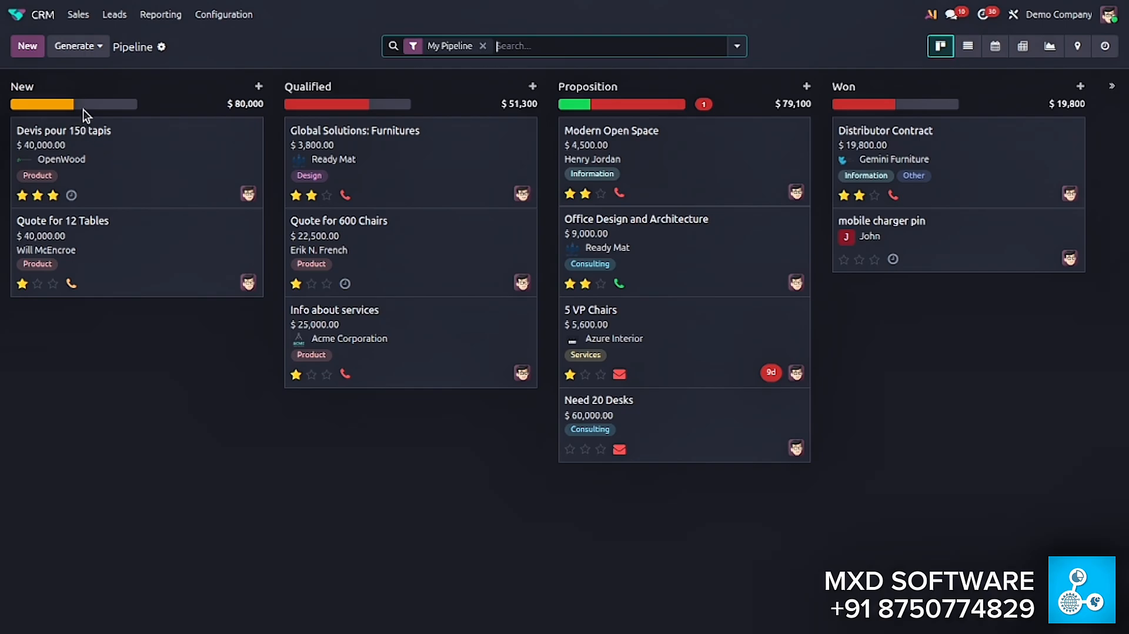
- Examine the activity progress bars of the New, Qualified and Proposition stages and the activity planned for Office Design and Architecture
{"action": "mouse_move", "coordinate": [78, 112]}
{"action": "mouse_move", "coordinate": [398, 109]}
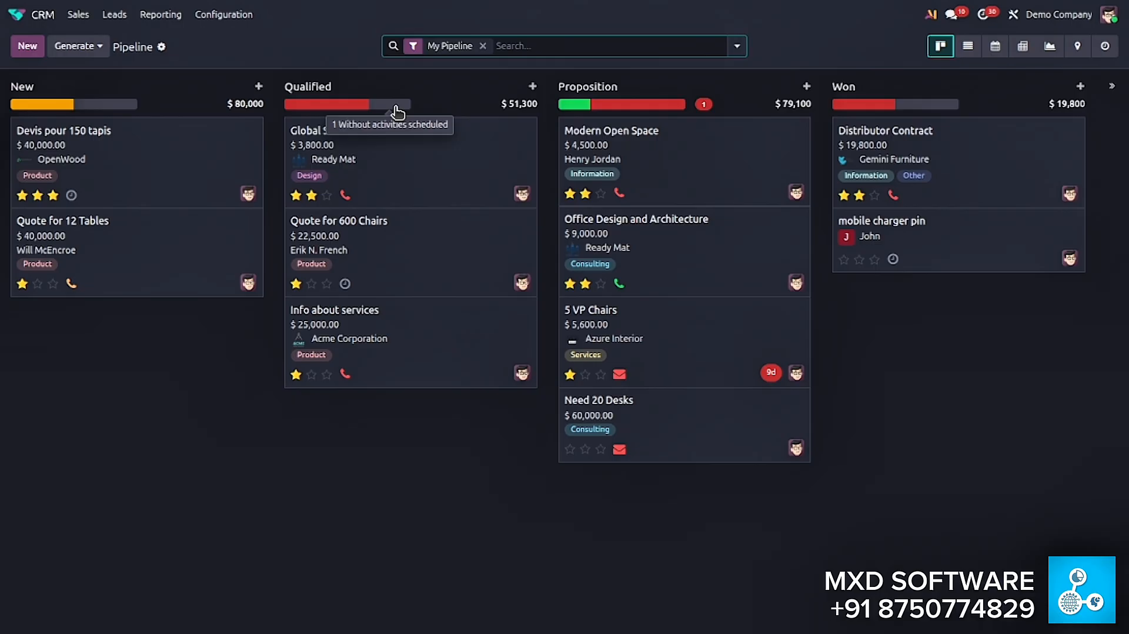
{"action": "mouse_move", "coordinate": [569, 109]}
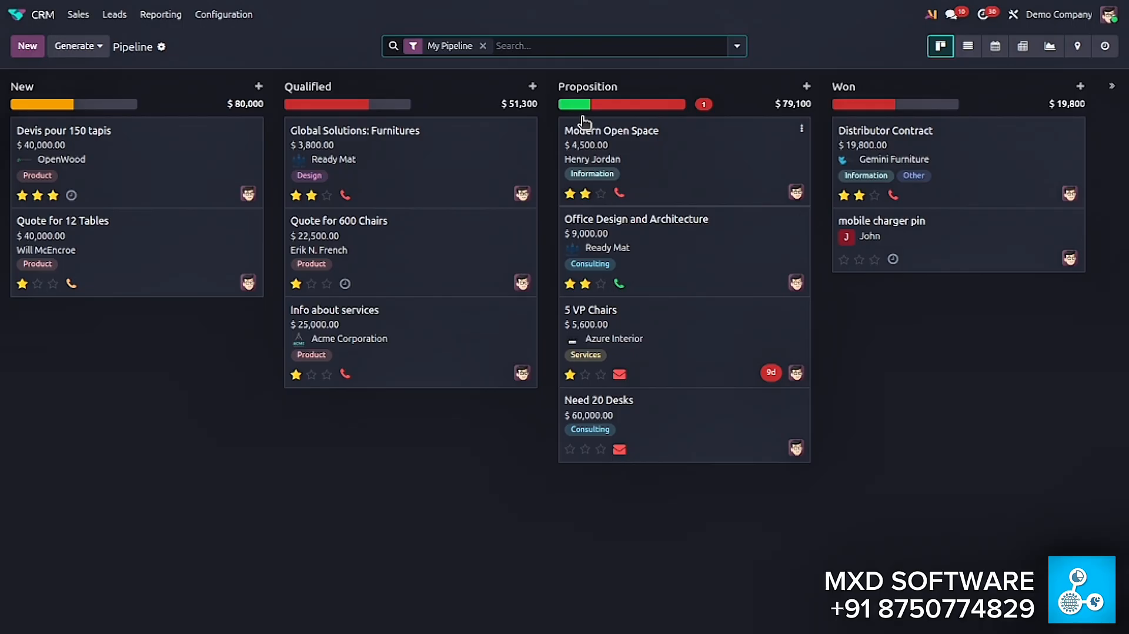
{"action": "left_click", "coordinate": [619, 284]}
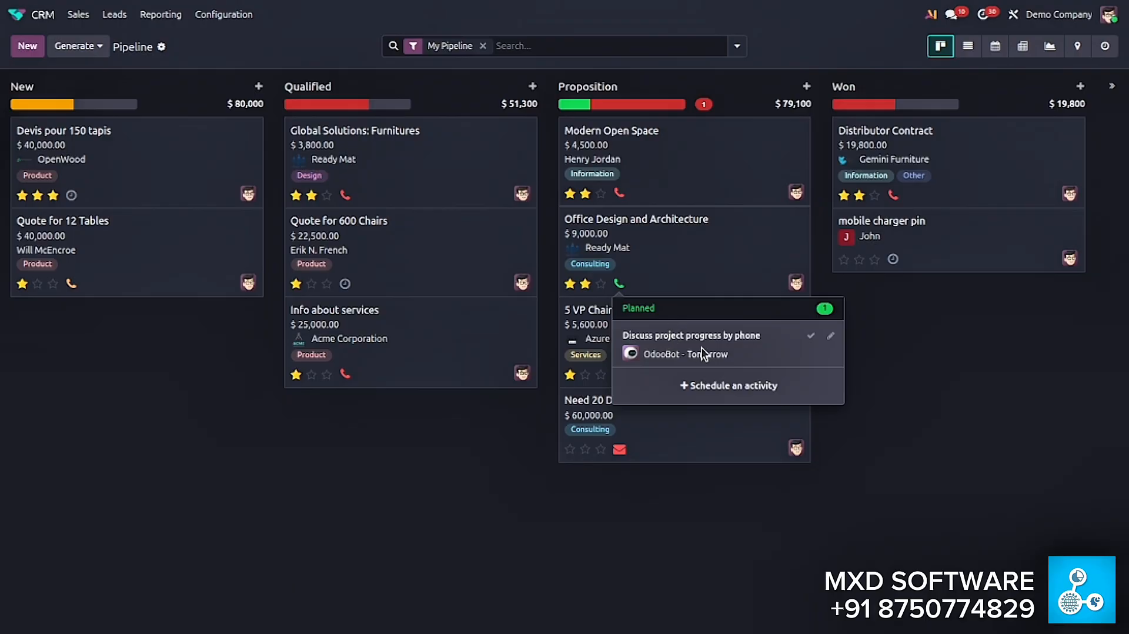
{"action": "mouse_move", "coordinate": [711, 357]}
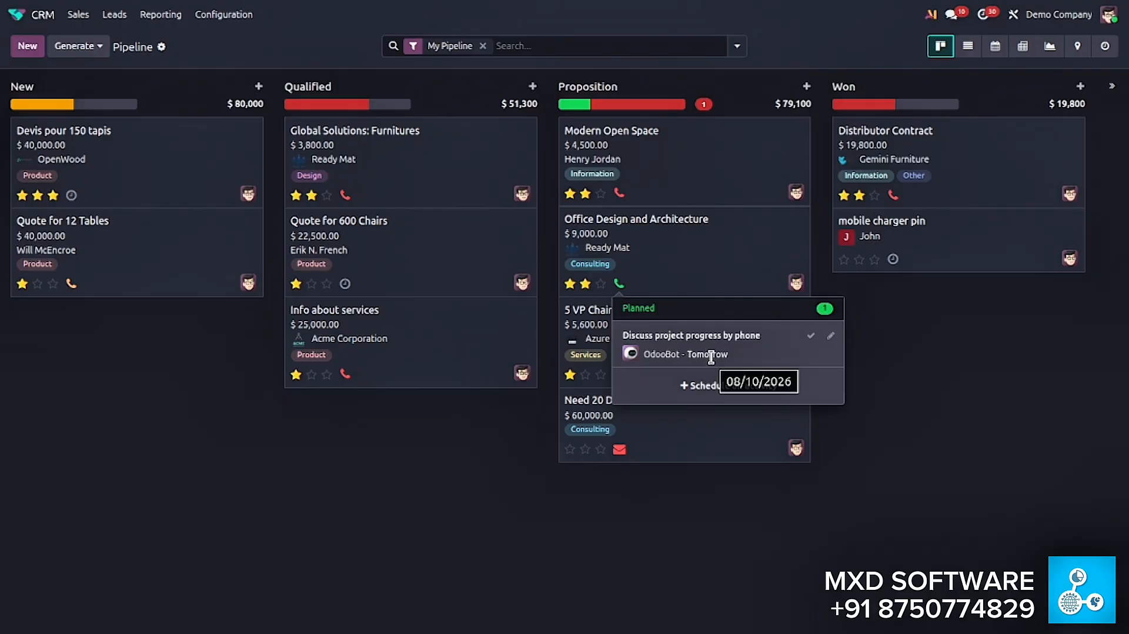
{"action": "left_click", "coordinate": [998, 347]}
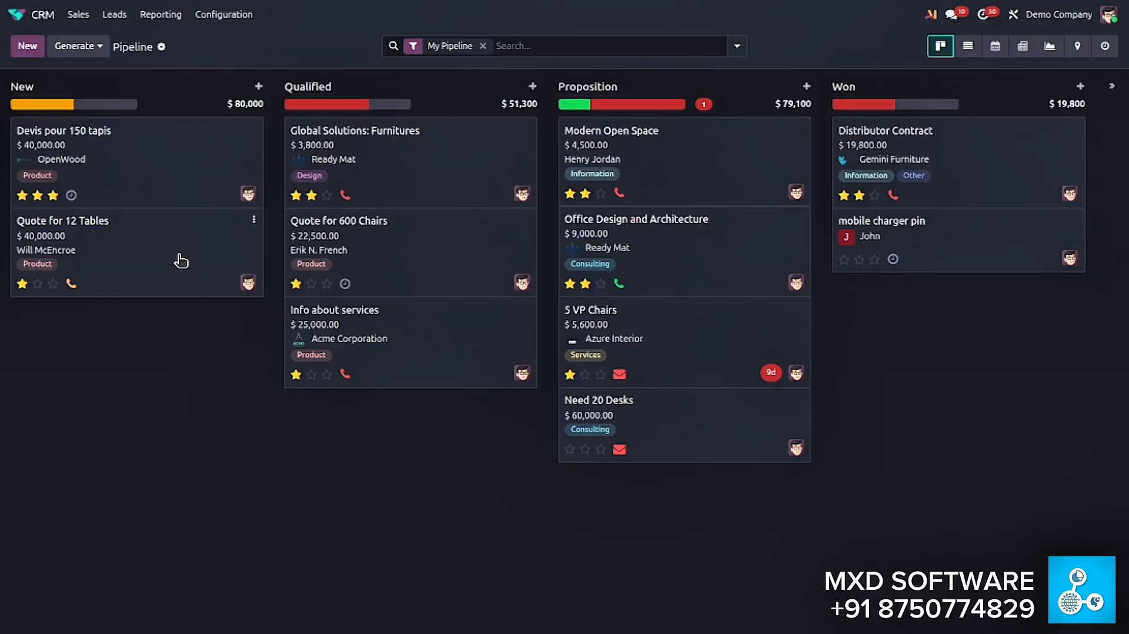
- Check the scheduled activities of the Quote for 12 Tables and Global Solutions: Furnitures opportunities and their due dates
{"action": "left_click", "coordinate": [71, 284]}
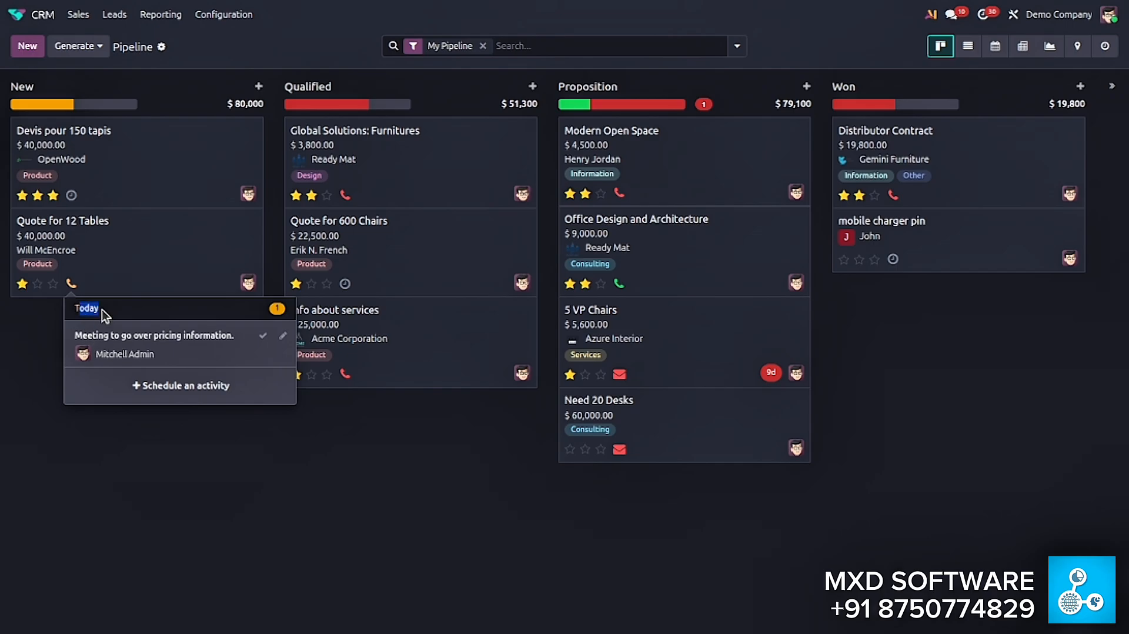
{"action": "left_click", "coordinate": [40, 323]}
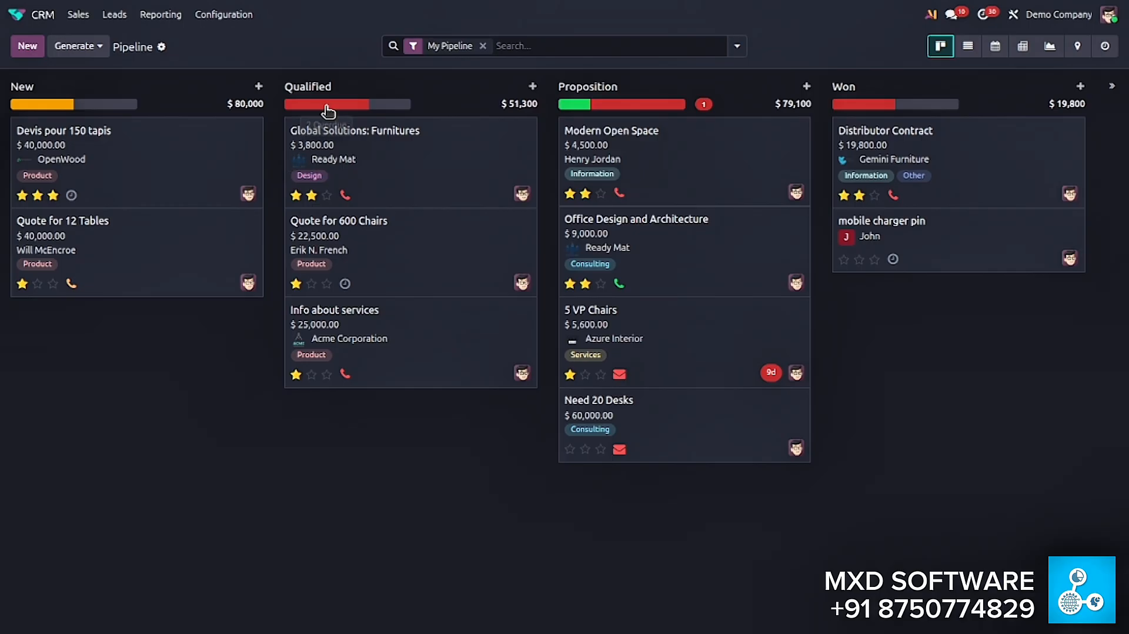
{"action": "mouse_move", "coordinate": [330, 107]}
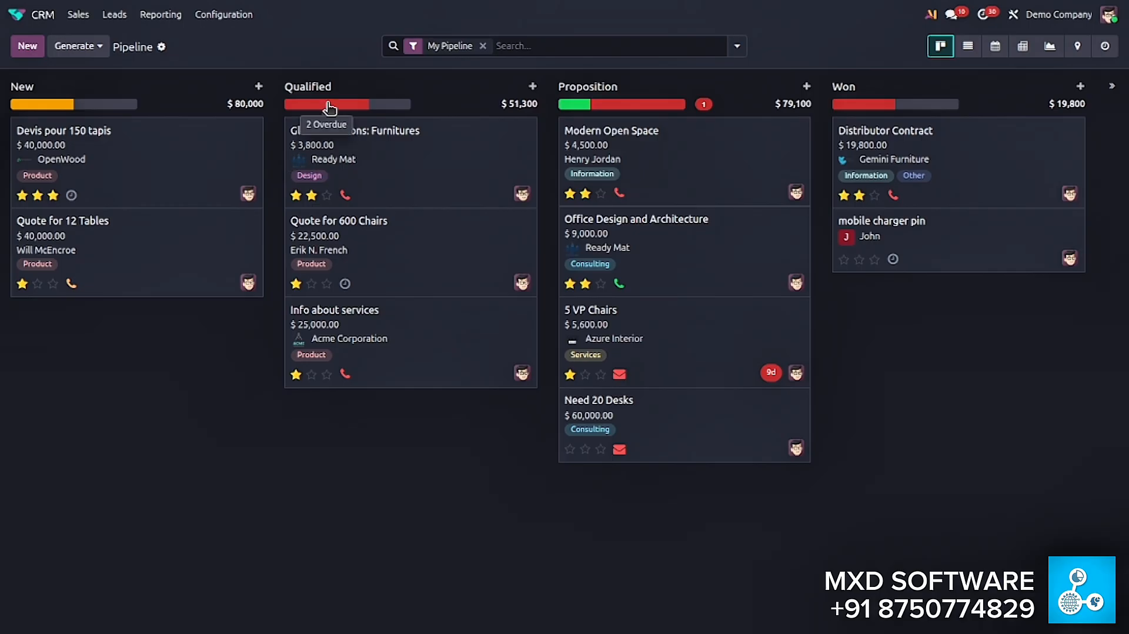
{"action": "left_click", "coordinate": [345, 195]}
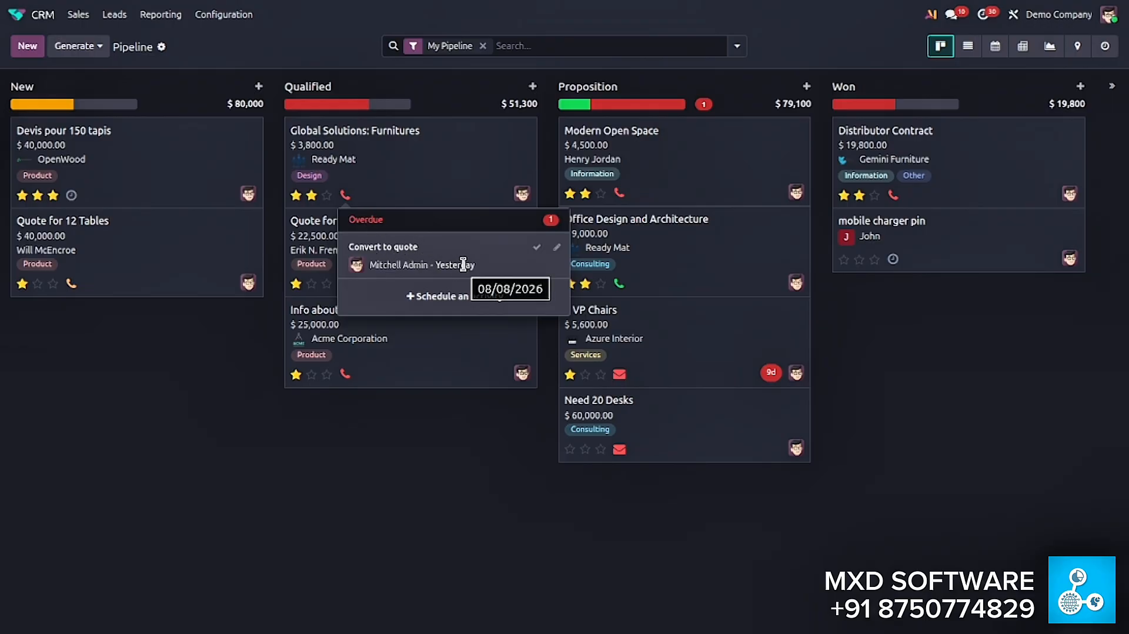
{"action": "left_click", "coordinate": [184, 361]}
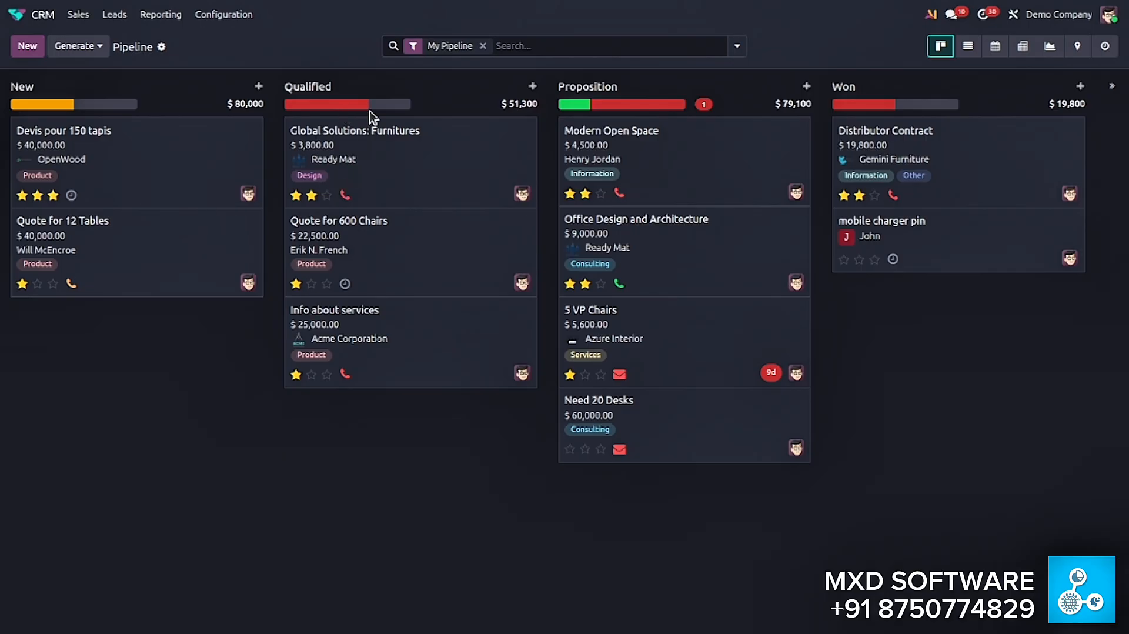
- View the activity scheduling form for the mobile charger pin opportunity in the Won stage and close it without saving
{"action": "mouse_move", "coordinate": [386, 107]}
{"action": "left_click", "coordinate": [51, 196]}
{"action": "left_click", "coordinate": [895, 262]}
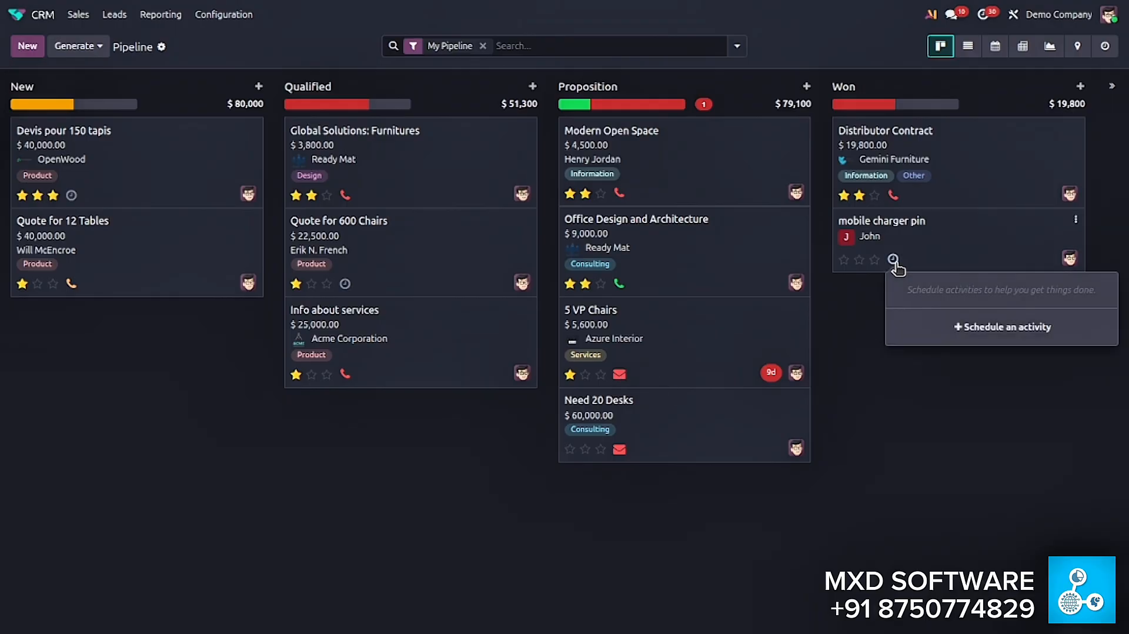
{"action": "left_click", "coordinate": [952, 323]}
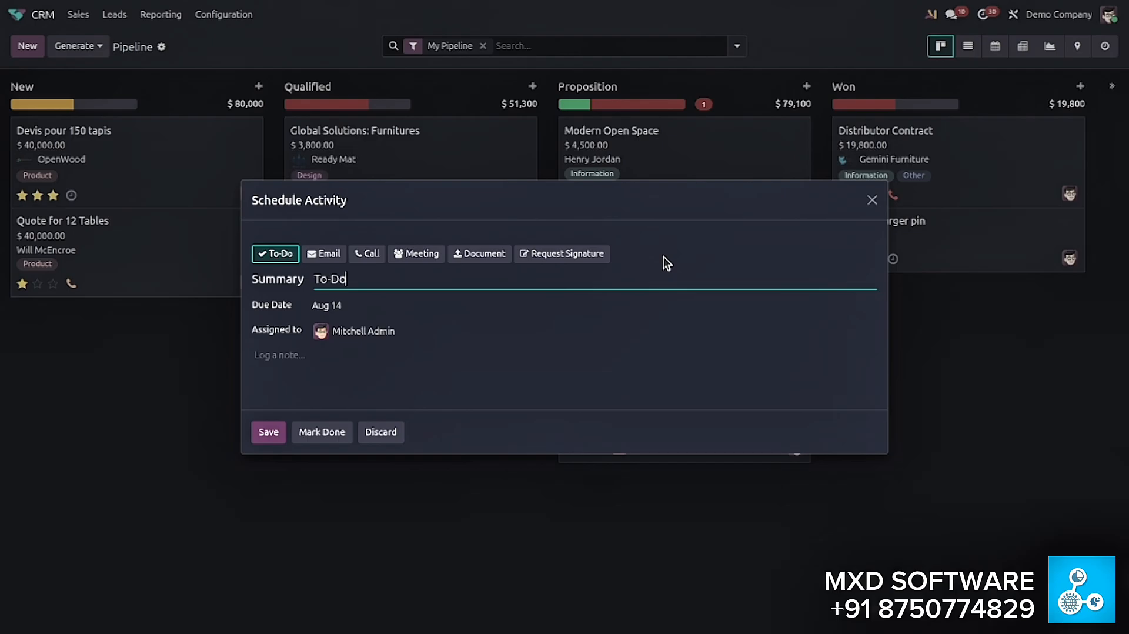
{"action": "left_click", "coordinate": [871, 203]}
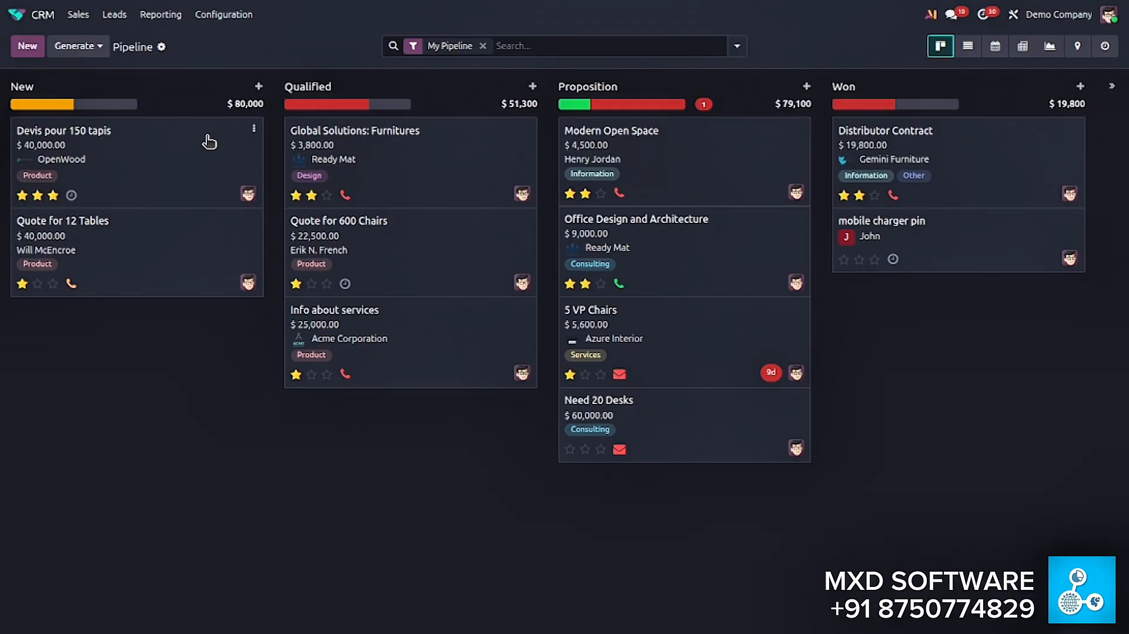
- Move the Devis pour 150 tapis opportunity to the Qualified stage and start a new quotation from it
{"action": "left_click_drag", "start_coordinate": [131, 172], "coordinate": [397, 130]}
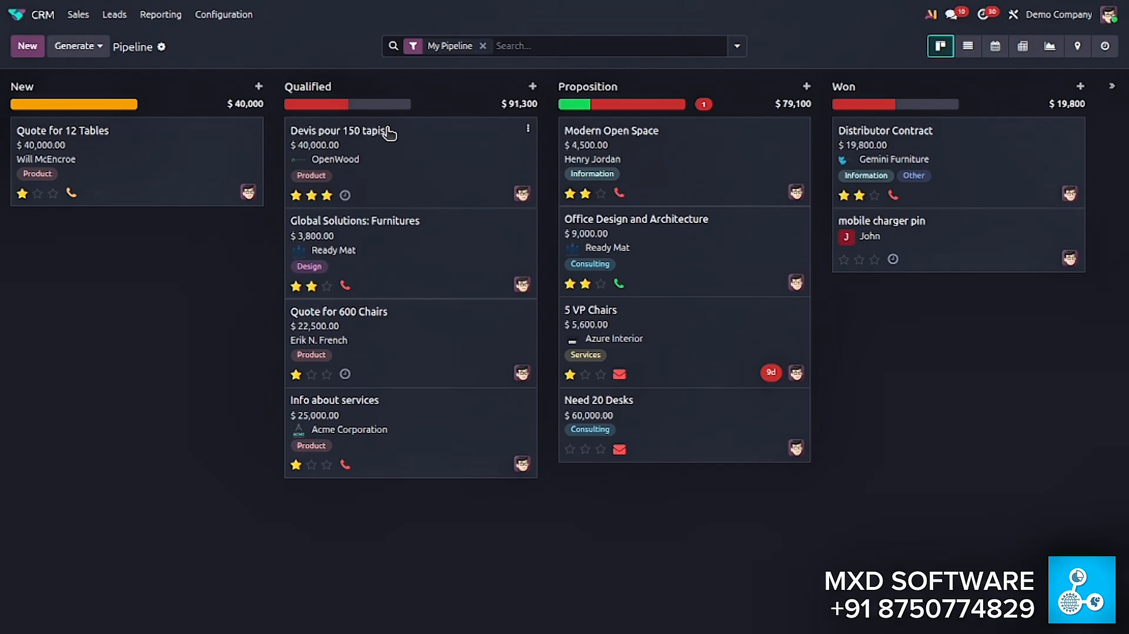
{"action": "left_click", "coordinate": [415, 168]}
{"action": "left_click", "coordinate": [58, 88]}
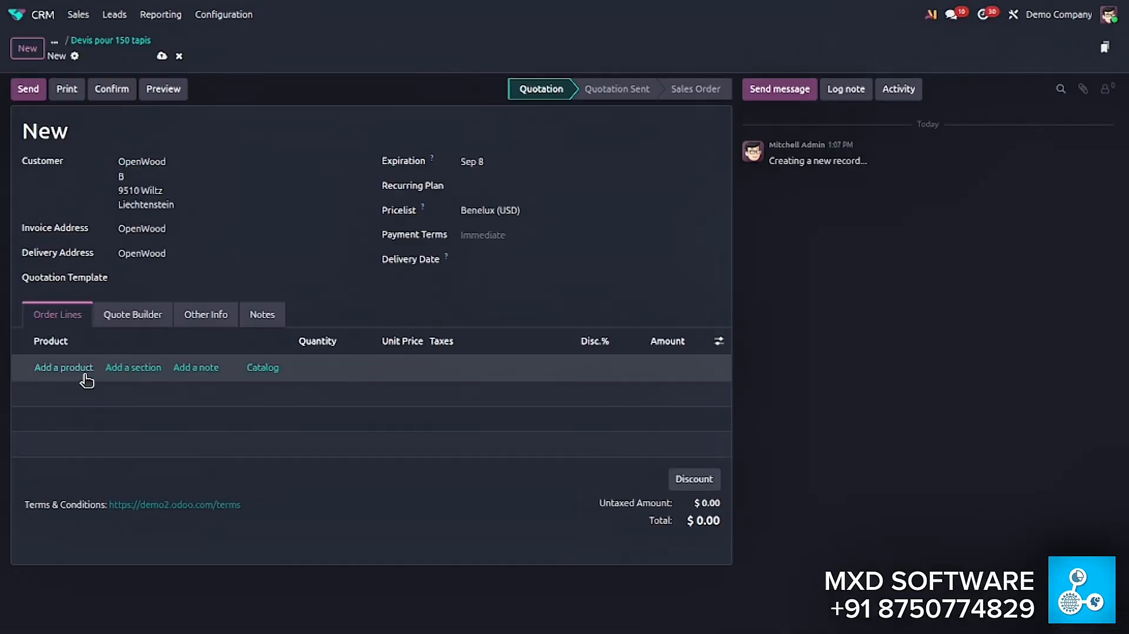
- Add one white Acoustic Bloc Screens product to the OpenWood quotation, save it and return to the pipeline
{"action": "left_click", "coordinate": [86, 376]}
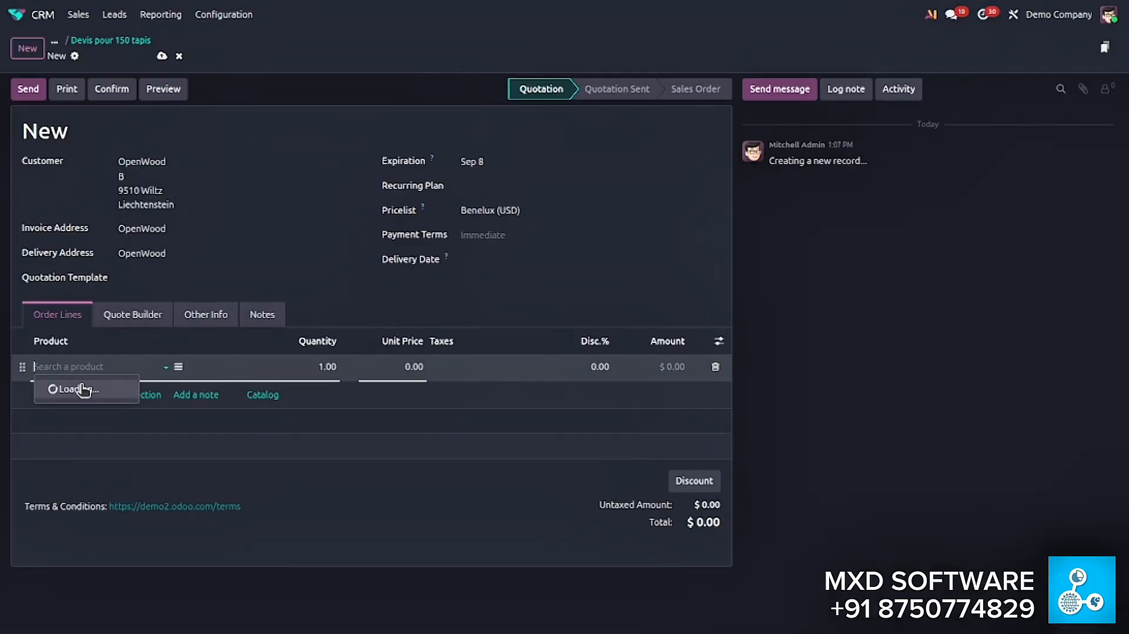
{"action": "left_click", "coordinate": [85, 386]}
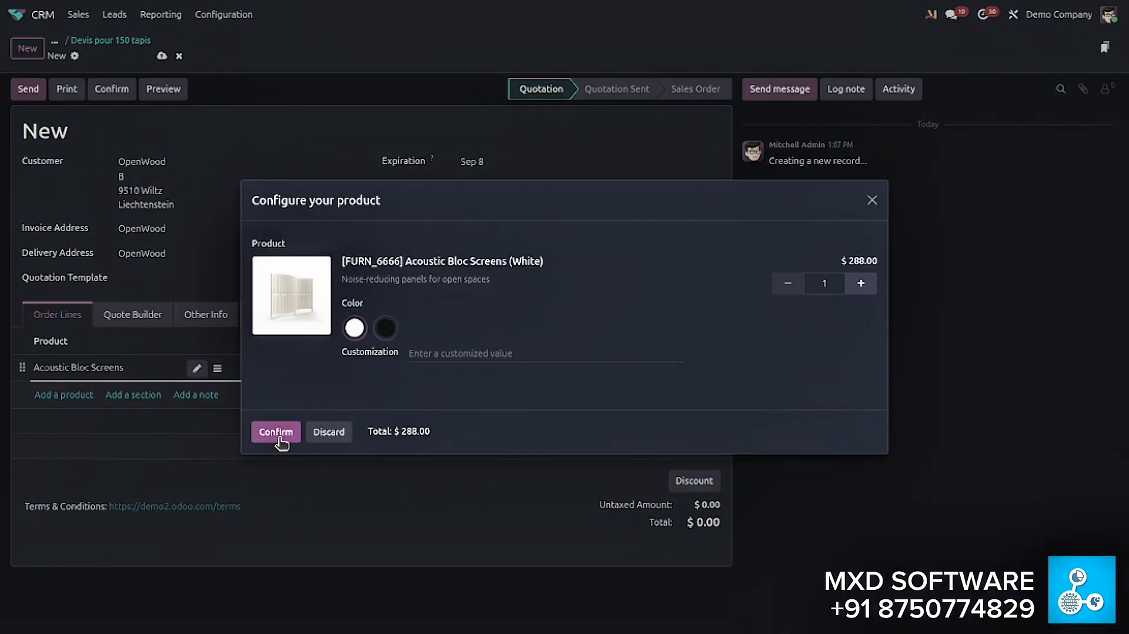
{"action": "left_click", "coordinate": [280, 438]}
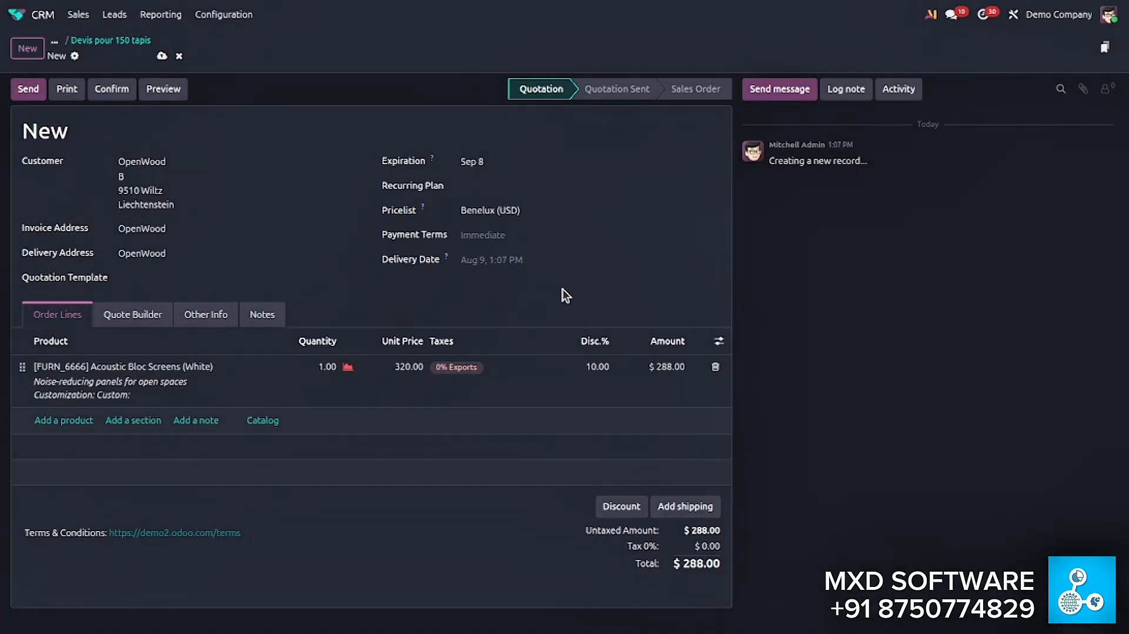
{"action": "left_click", "coordinate": [161, 56]}
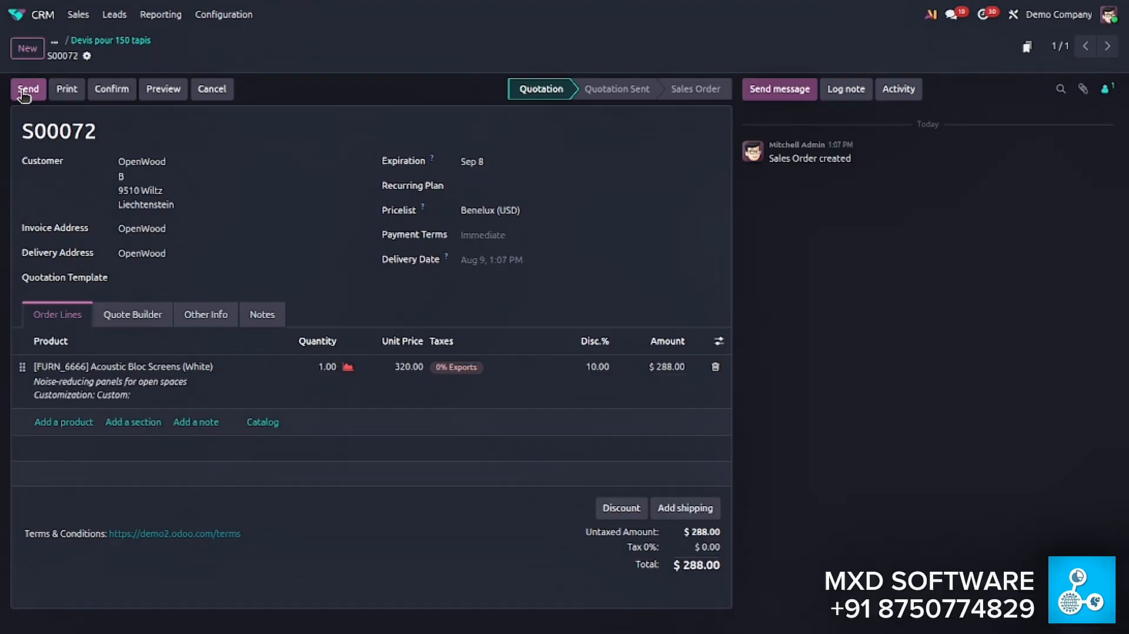
{"action": "left_click", "coordinate": [98, 40]}
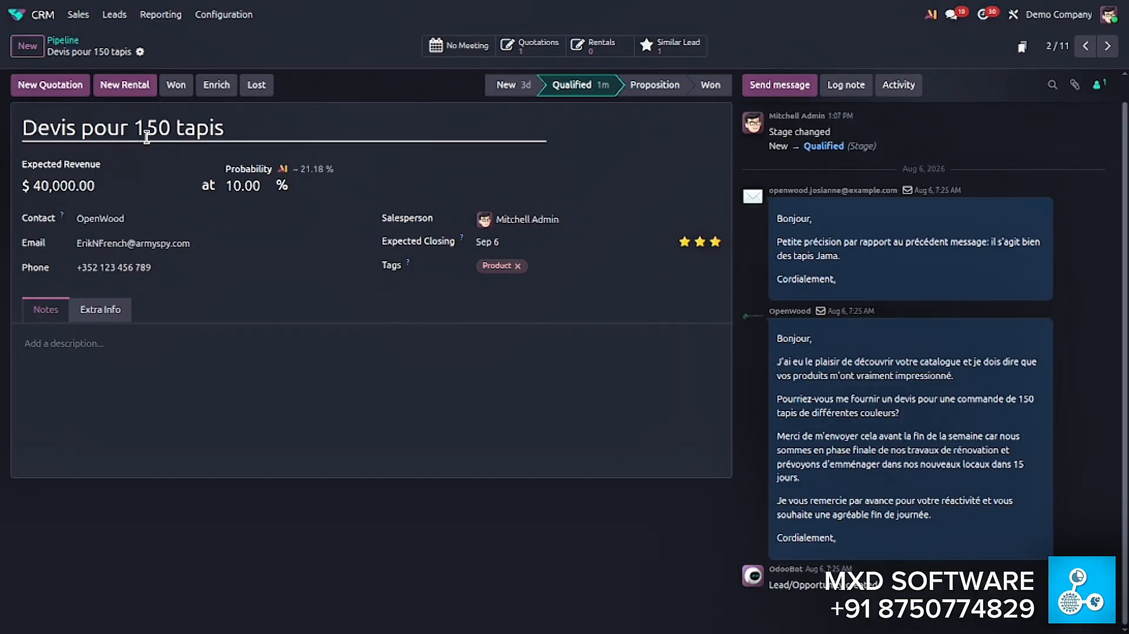
{"action": "left_click", "coordinate": [62, 40]}
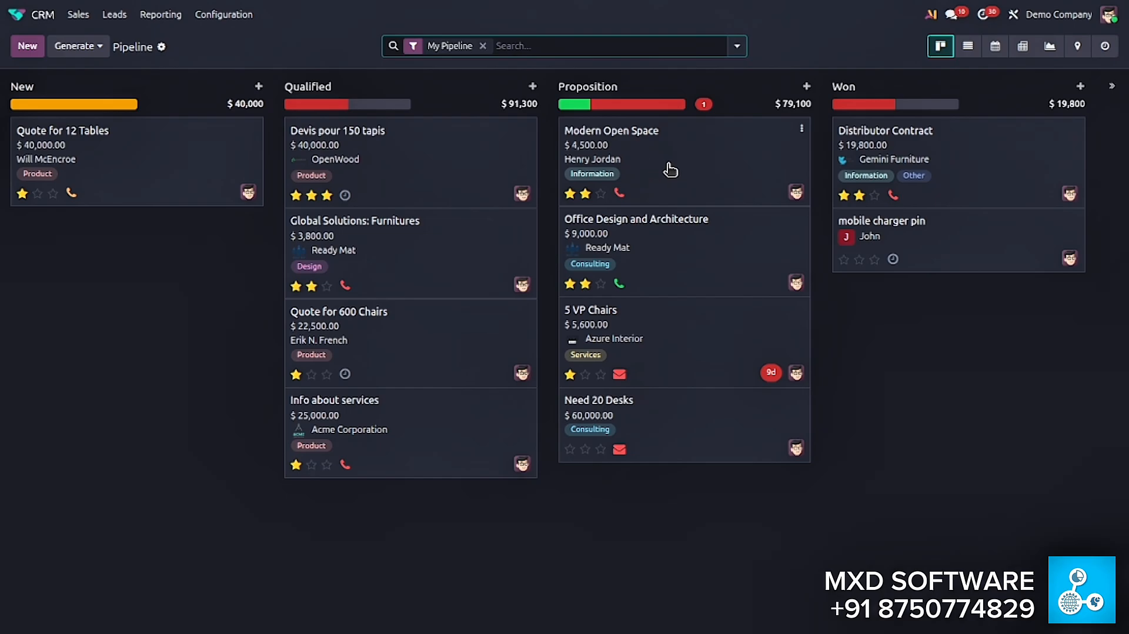
- Move the Devis pour 150 tapis opportunity from Qualified to the Proposition stage
{"action": "left_click_drag", "start_coordinate": [647, 144], "coordinate": [729, 158]}
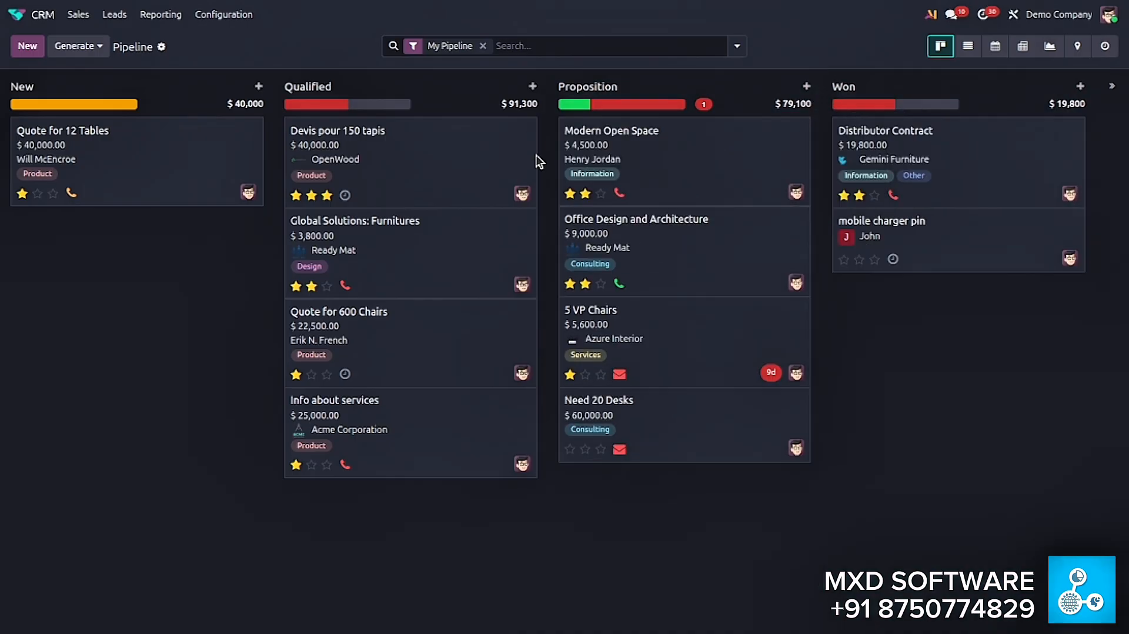
{"action": "left_click_drag", "start_coordinate": [441, 169], "coordinate": [692, 141]}
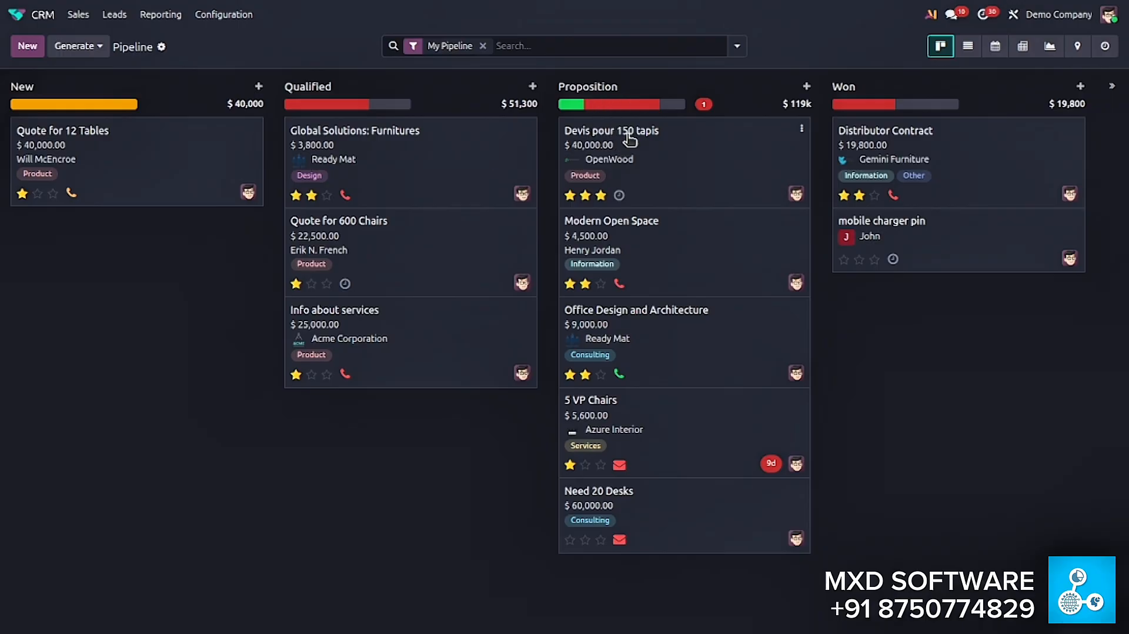
- View the activity scheduling form of Devis pour 150 tapis without saving, and move the opportunity to the Won stage
{"action": "left_click", "coordinate": [620, 194]}
{"action": "left_click", "coordinate": [686, 262]}
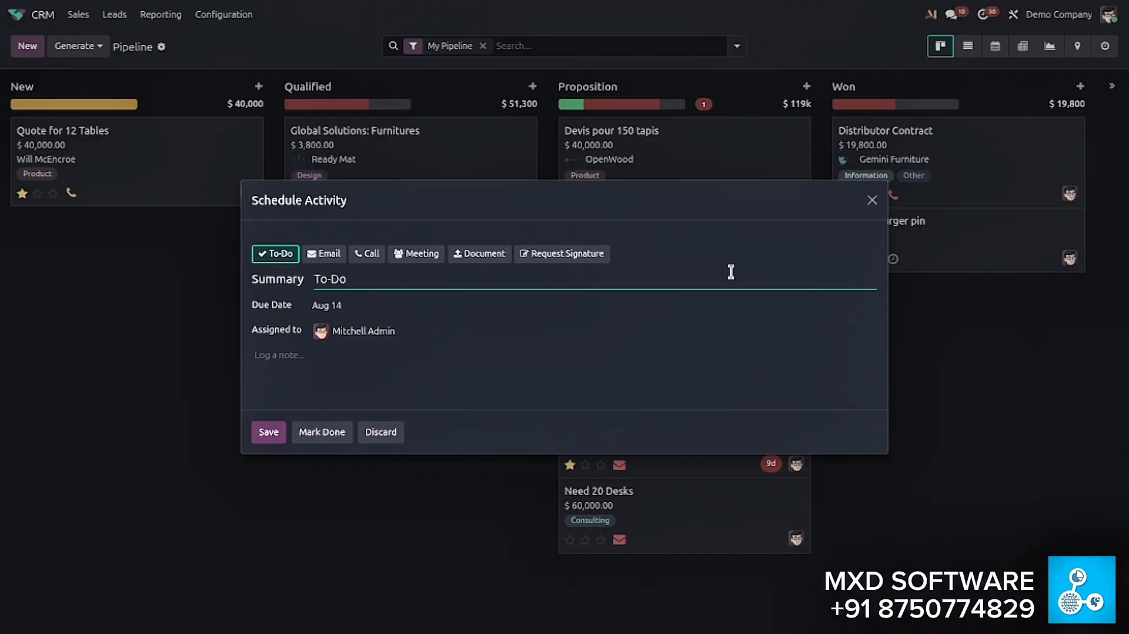
{"action": "left_click", "coordinate": [872, 200]}
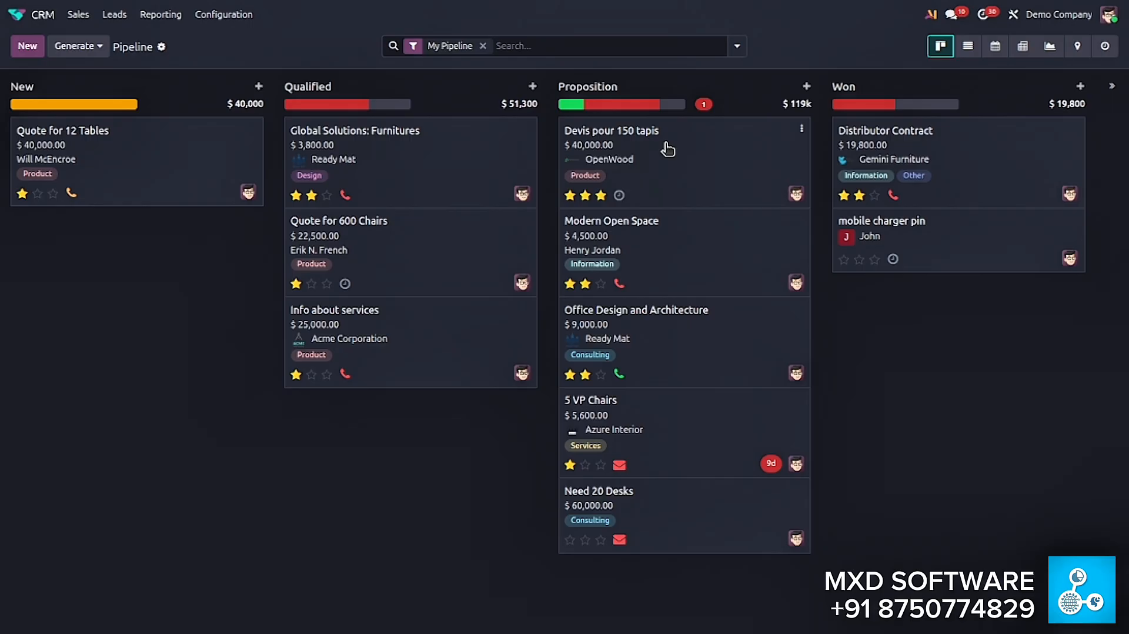
{"action": "left_click_drag", "start_coordinate": [667, 149], "coordinate": [916, 135]}
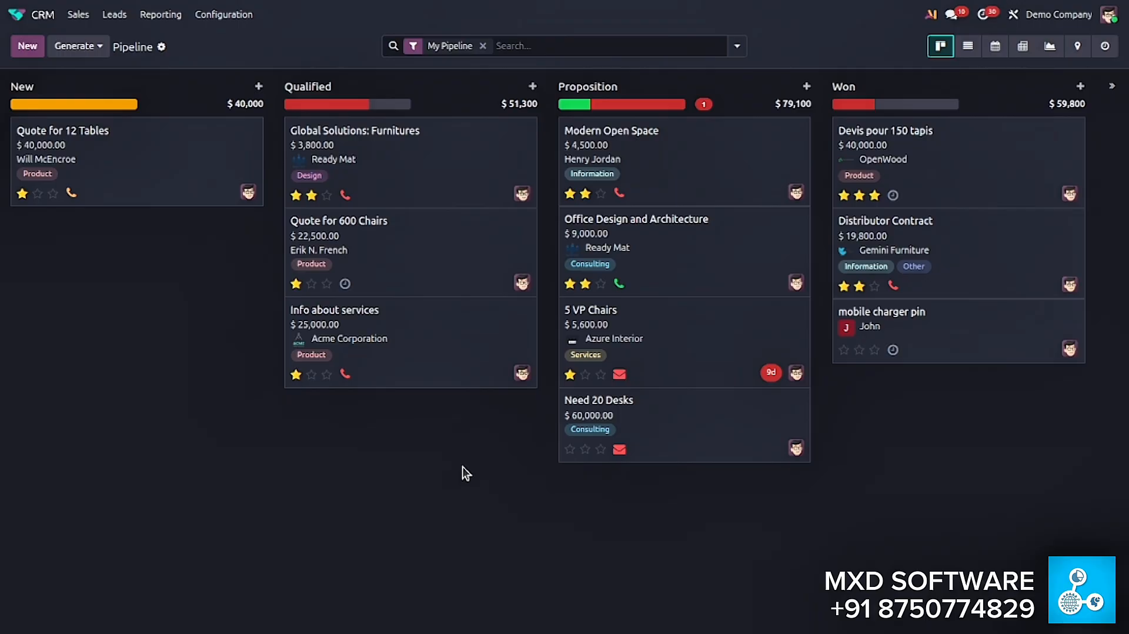
- Open the Info about services opportunity and view the available lost reasons without marking it as lost
{"action": "left_click", "coordinate": [444, 334]}
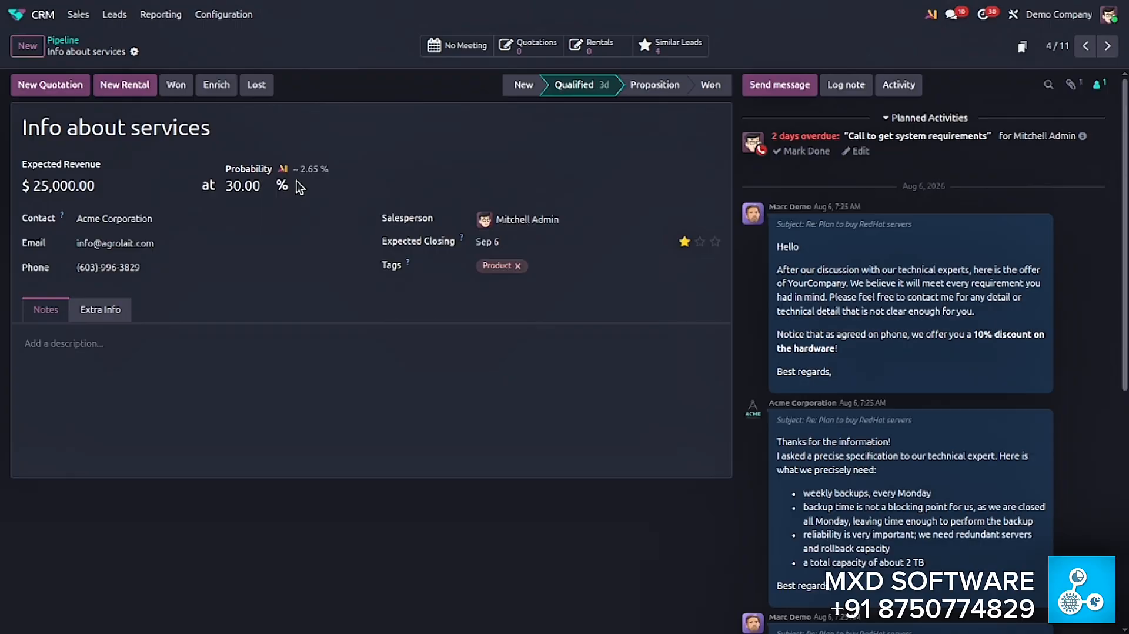
{"action": "left_click", "coordinate": [251, 89]}
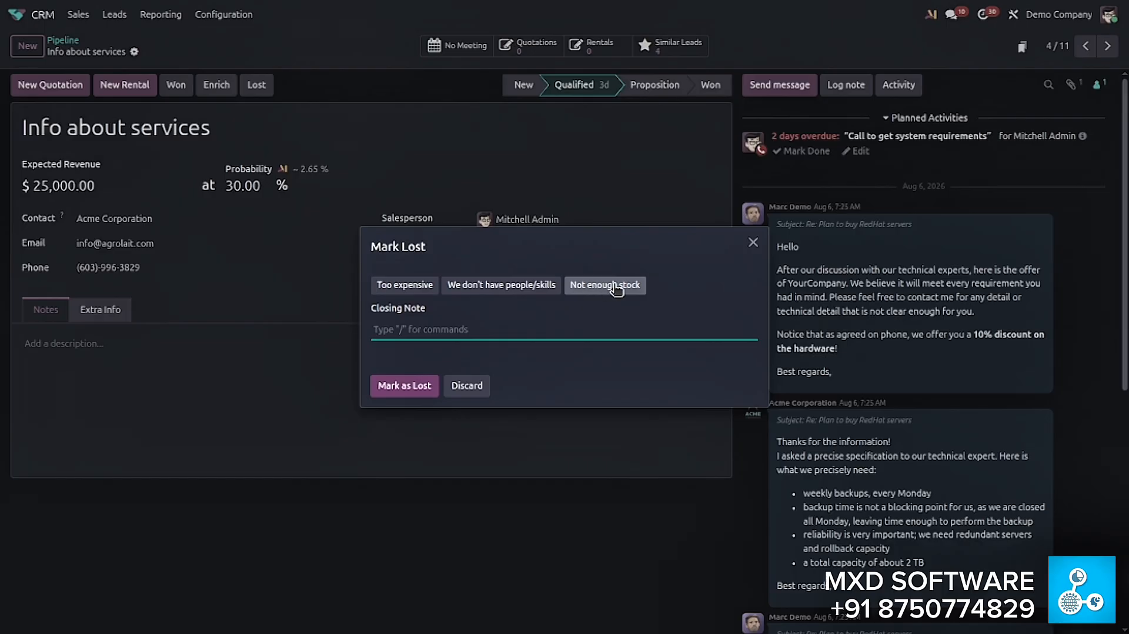
{"action": "left_click", "coordinate": [753, 243]}
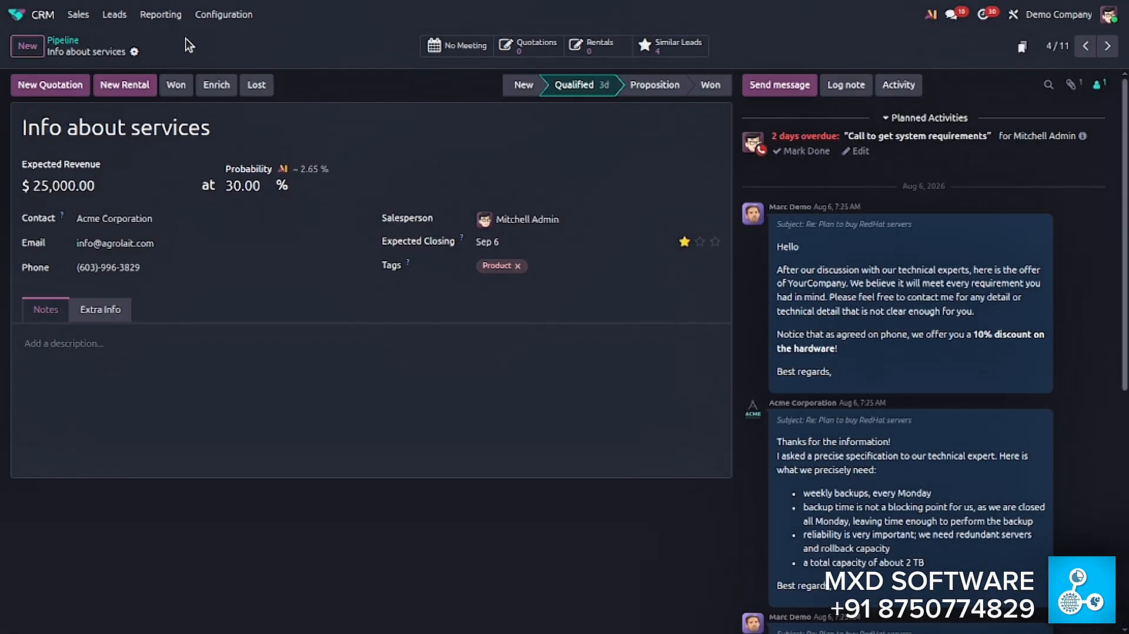
- Create a lost reason called "Timeline" in the CRM configuration and save it
{"action": "left_click", "coordinate": [222, 17]}
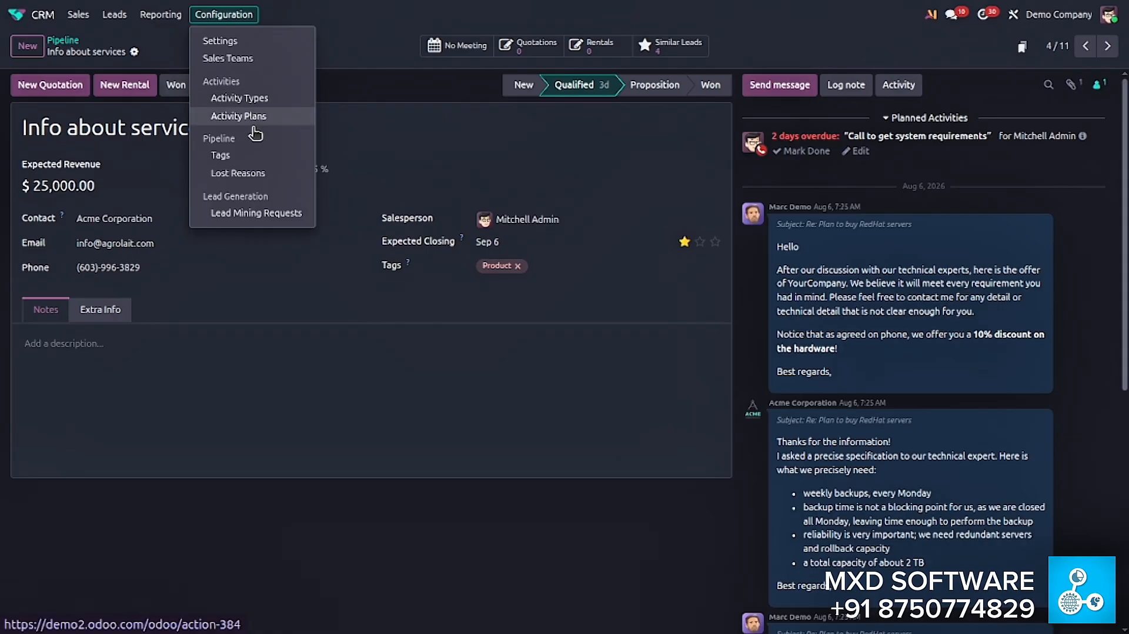
{"action": "left_click", "coordinate": [249, 174]}
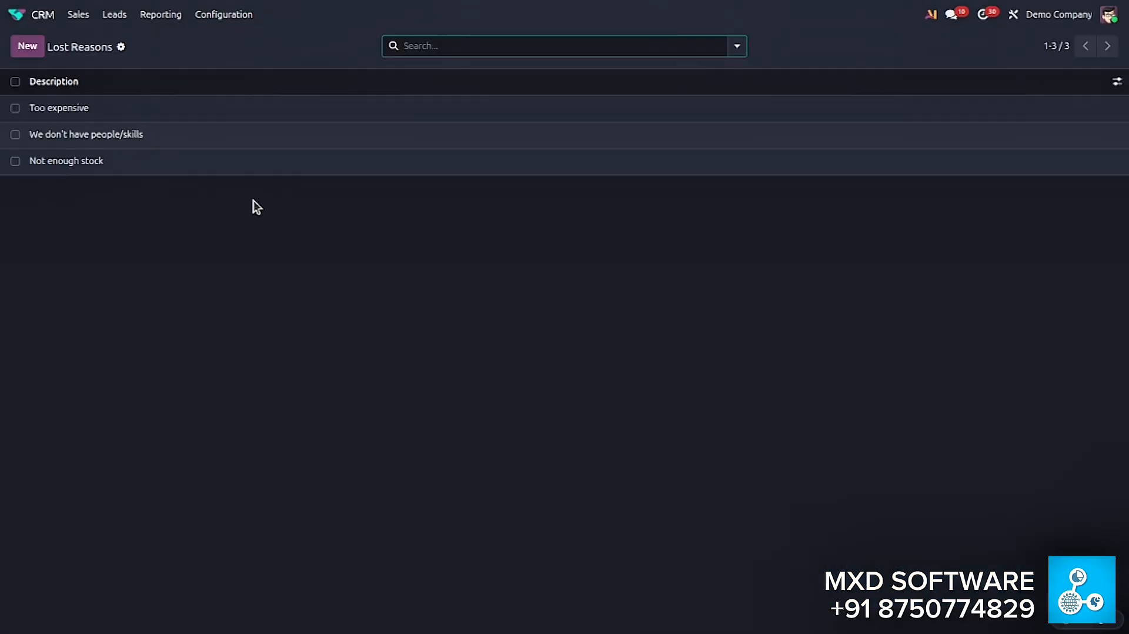
{"action": "left_click", "coordinate": [26, 54]}
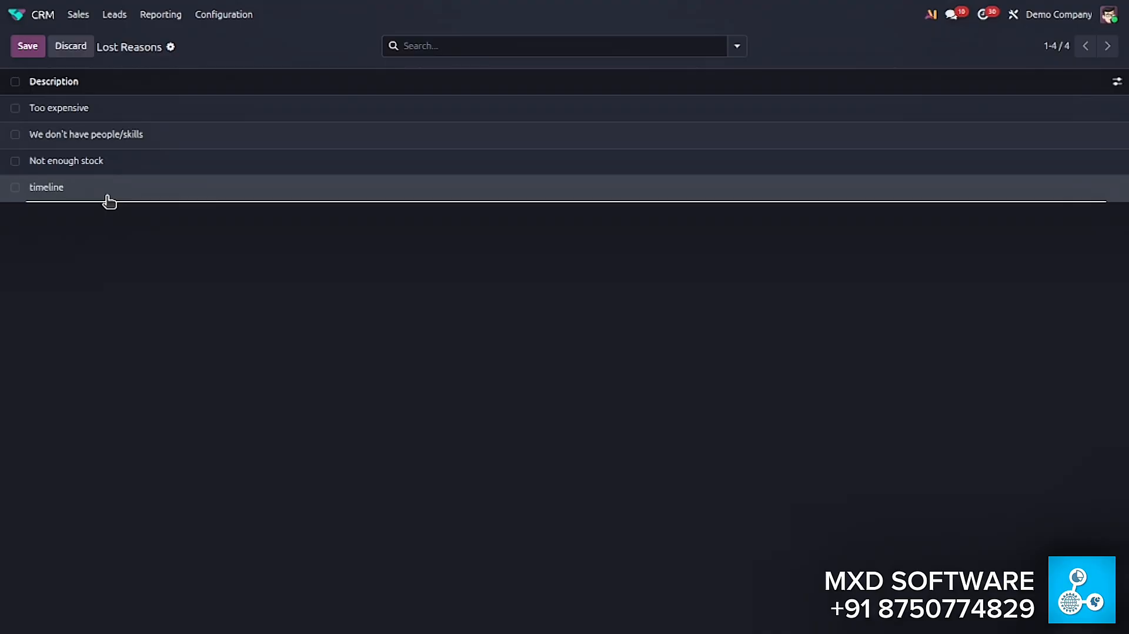
{"action": "key", "text": "Delete"}
{"action": "type", "text": "T"}
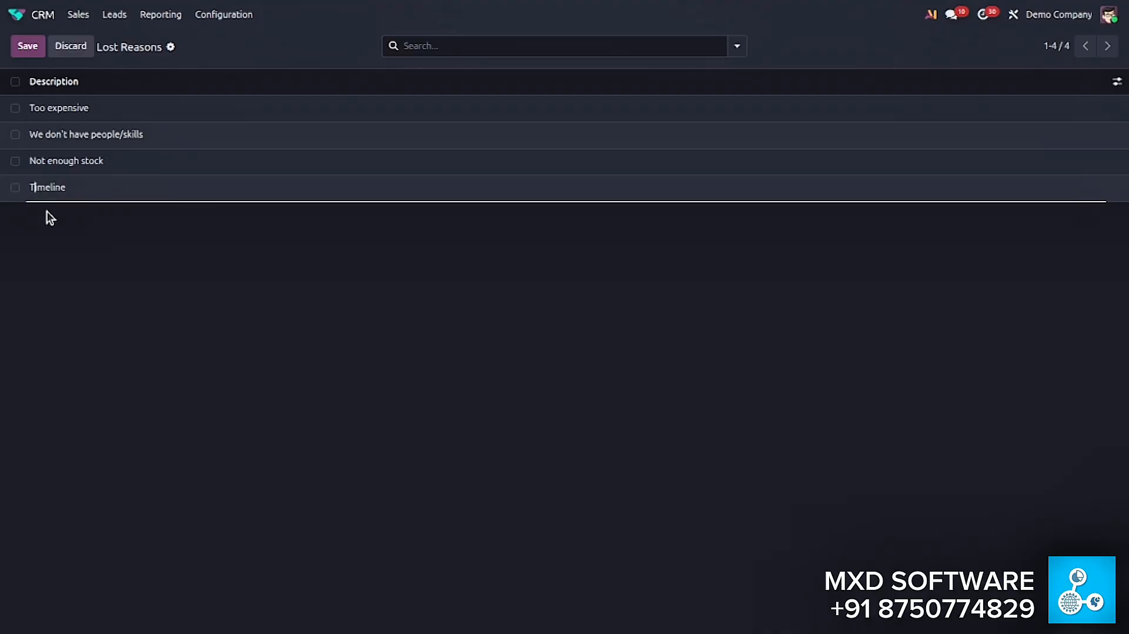
{"action": "left_click", "coordinate": [26, 52]}
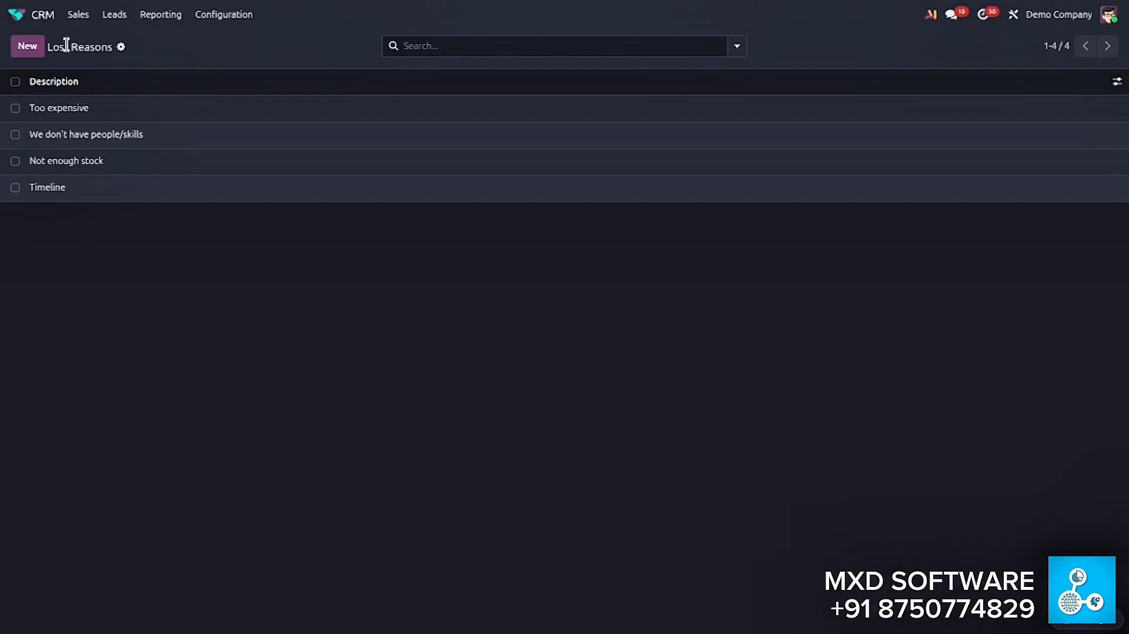
- Return to the pipeline and open the Info about services opportunity
{"action": "left_click", "coordinate": [79, 15]}
{"action": "left_click", "coordinate": [90, 38]}
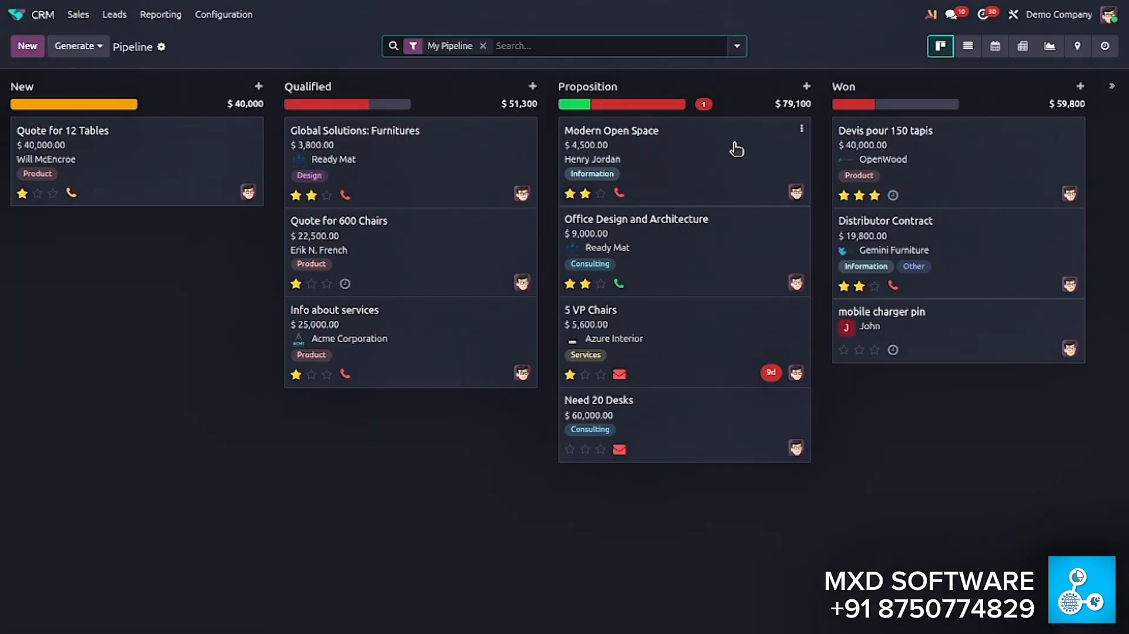
{"action": "left_click", "coordinate": [734, 167]}
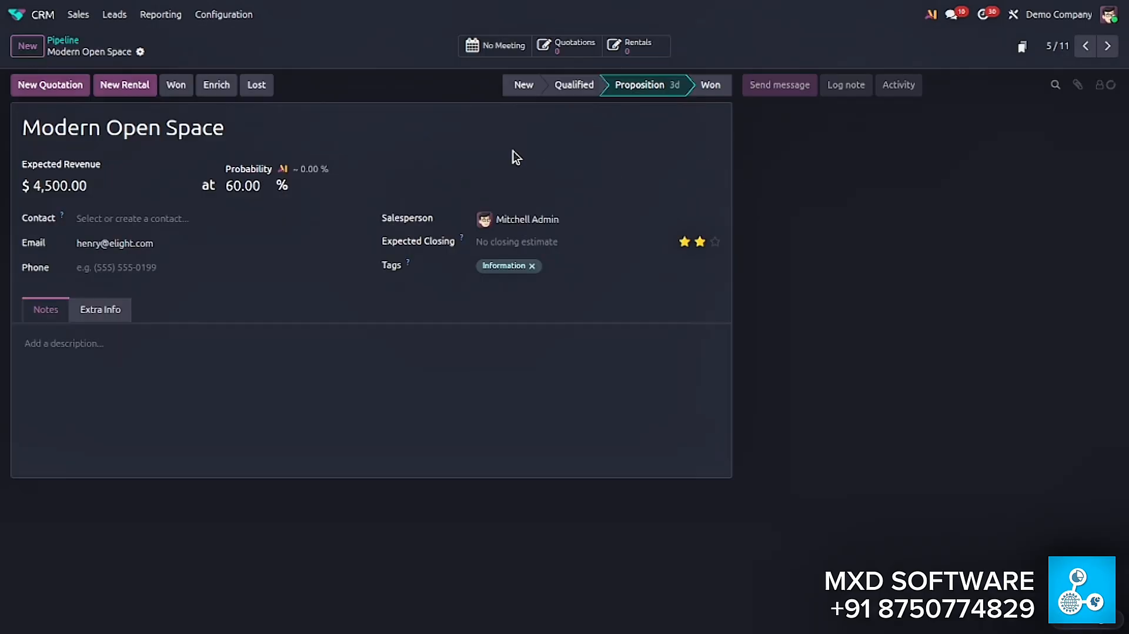
{"action": "left_click", "coordinate": [62, 40]}
{"action": "left_click", "coordinate": [489, 344]}
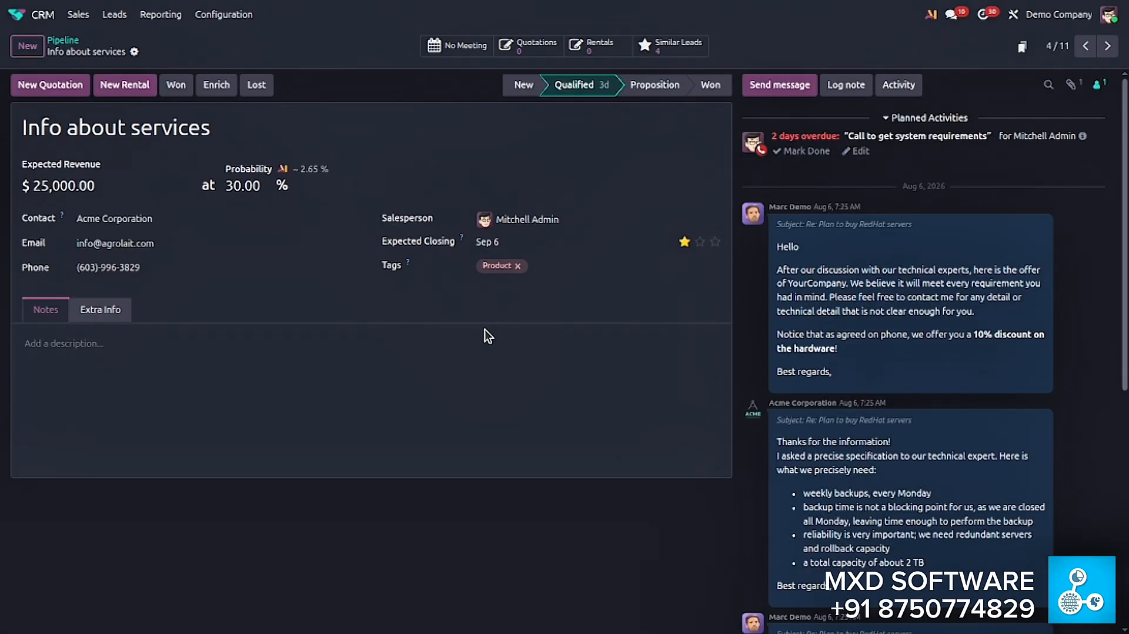
- Mark the Info about services opportunity as lost with reason Timeline and closing note "client want this tommorow"
{"action": "left_click", "coordinate": [259, 85]}
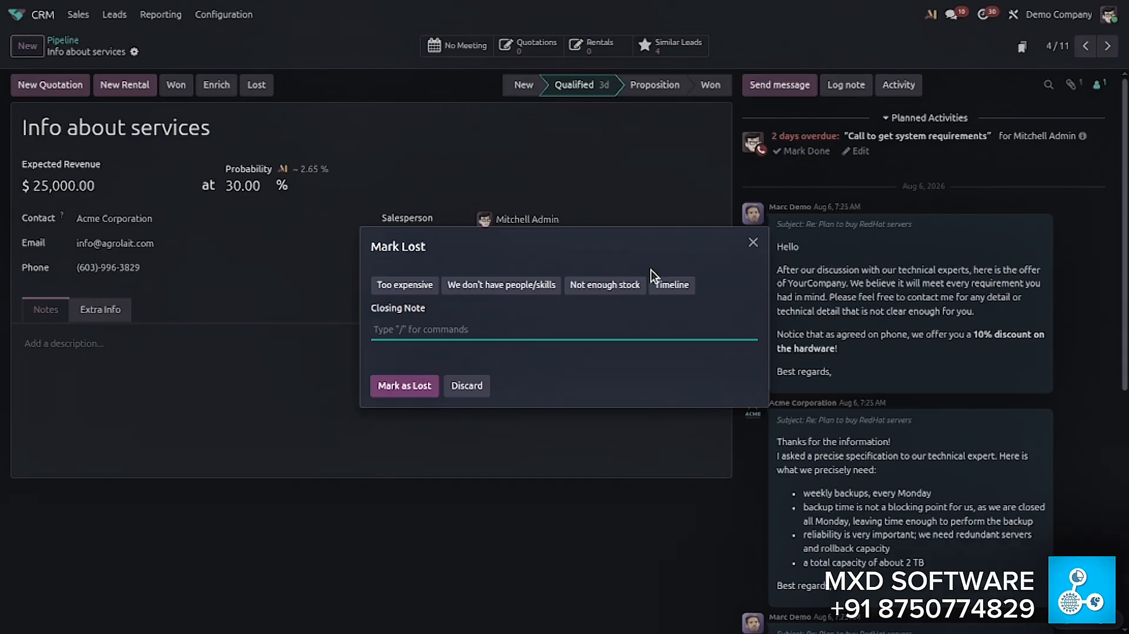
{"action": "left_click", "coordinate": [675, 287]}
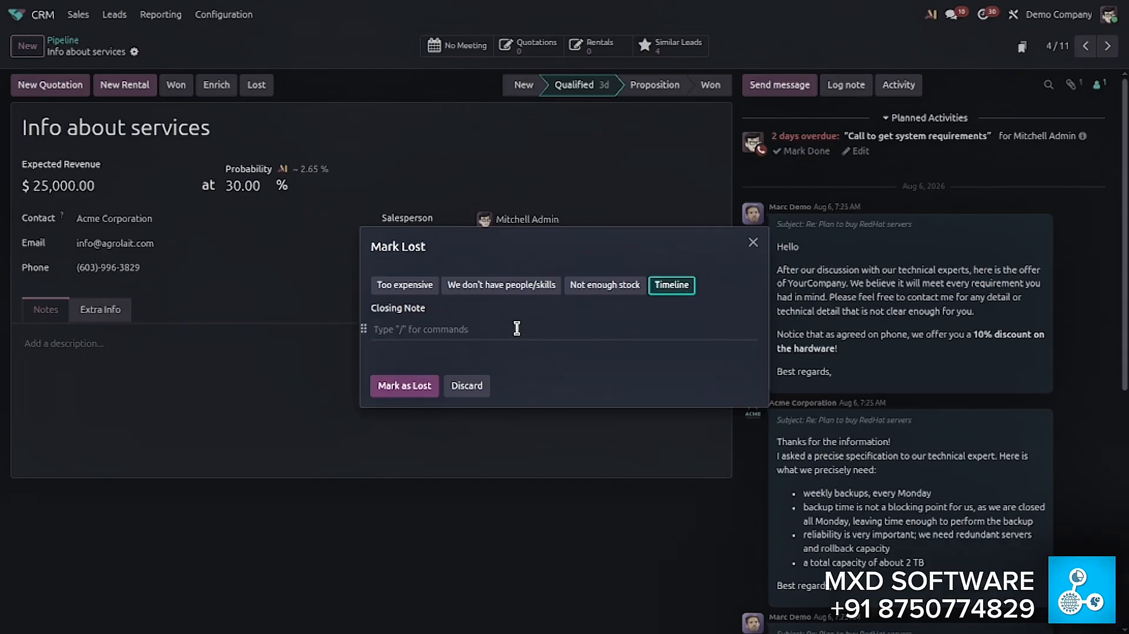
{"action": "left_click", "coordinate": [517, 328]}
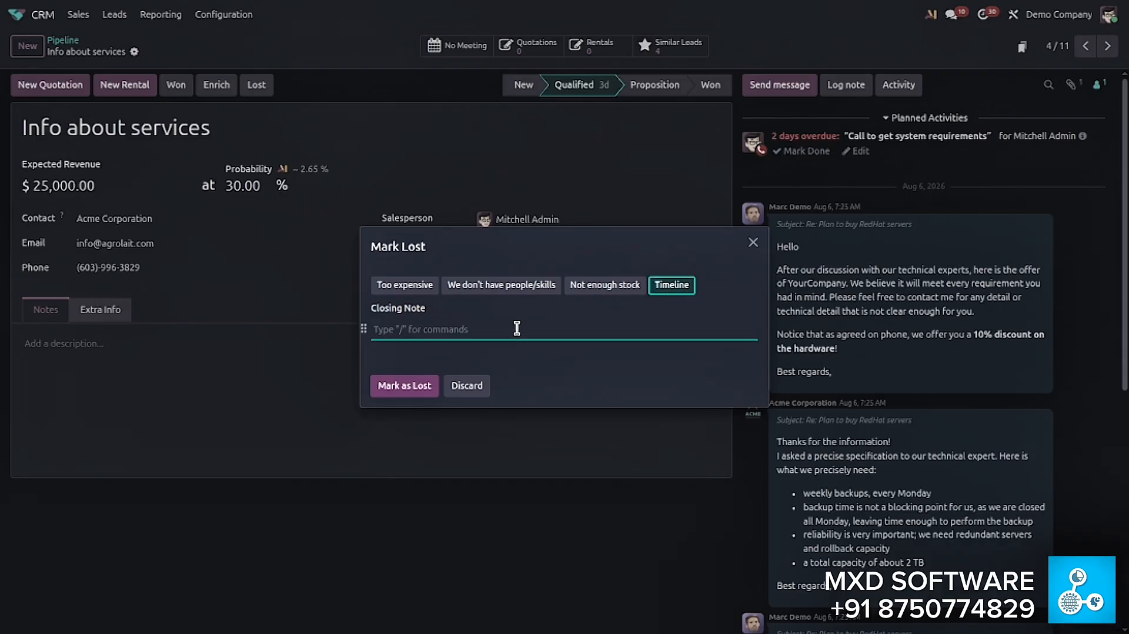
{"action": "type", "text": "client wa"}
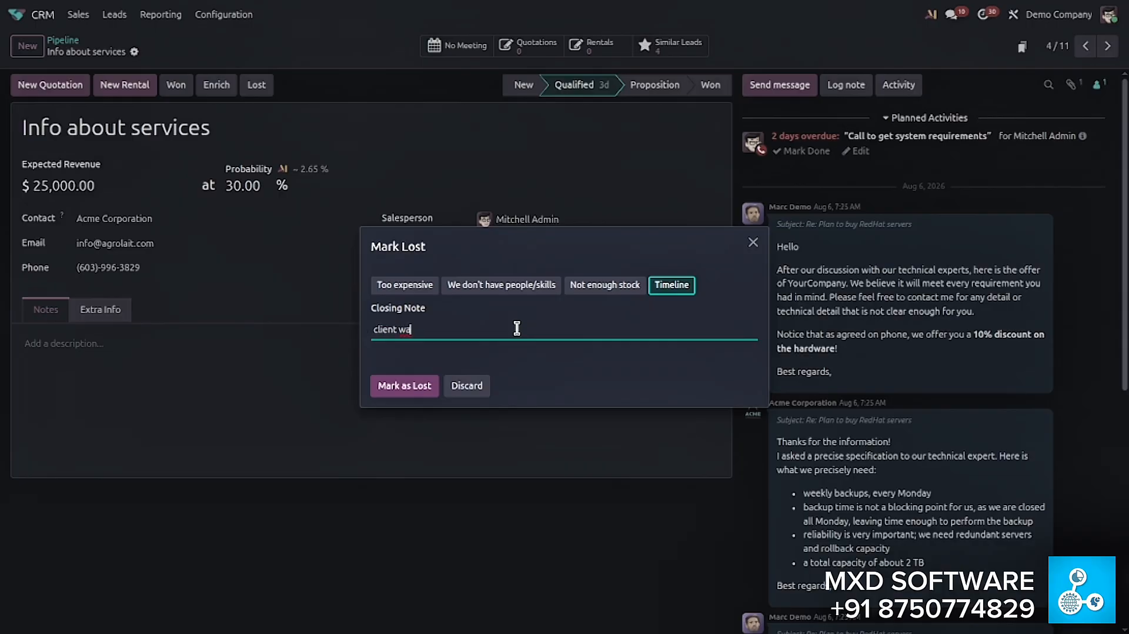
{"action": "type", "text": "mmorow"}
{"action": "right_click", "coordinate": [464, 329]}
{"action": "left_click", "coordinate": [444, 359]}
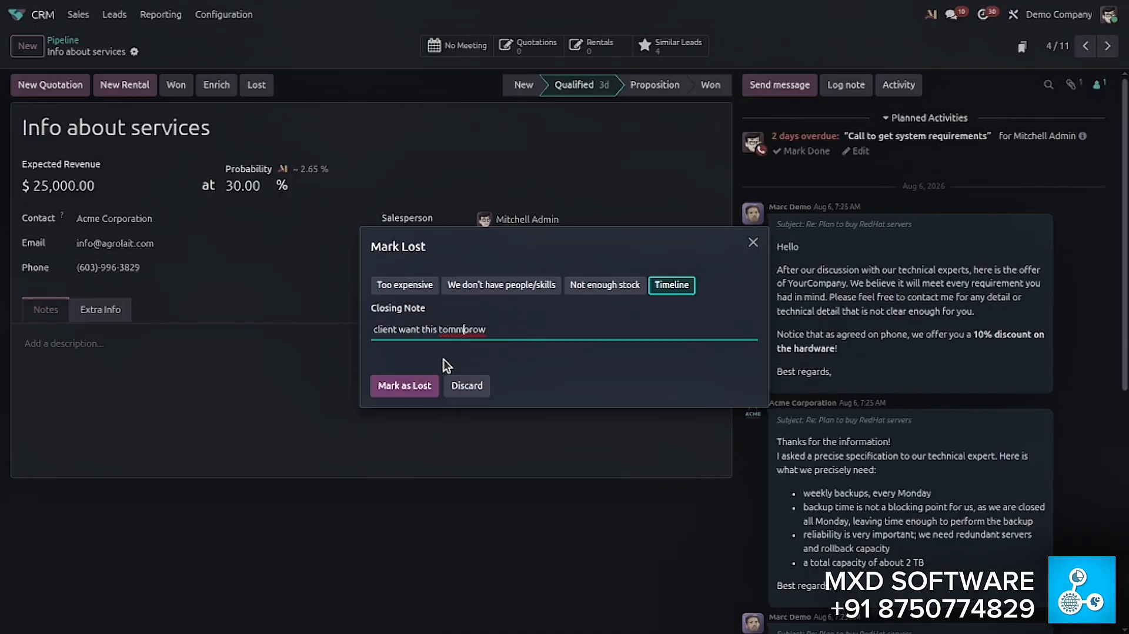
{"action": "left_click", "coordinate": [420, 385]}
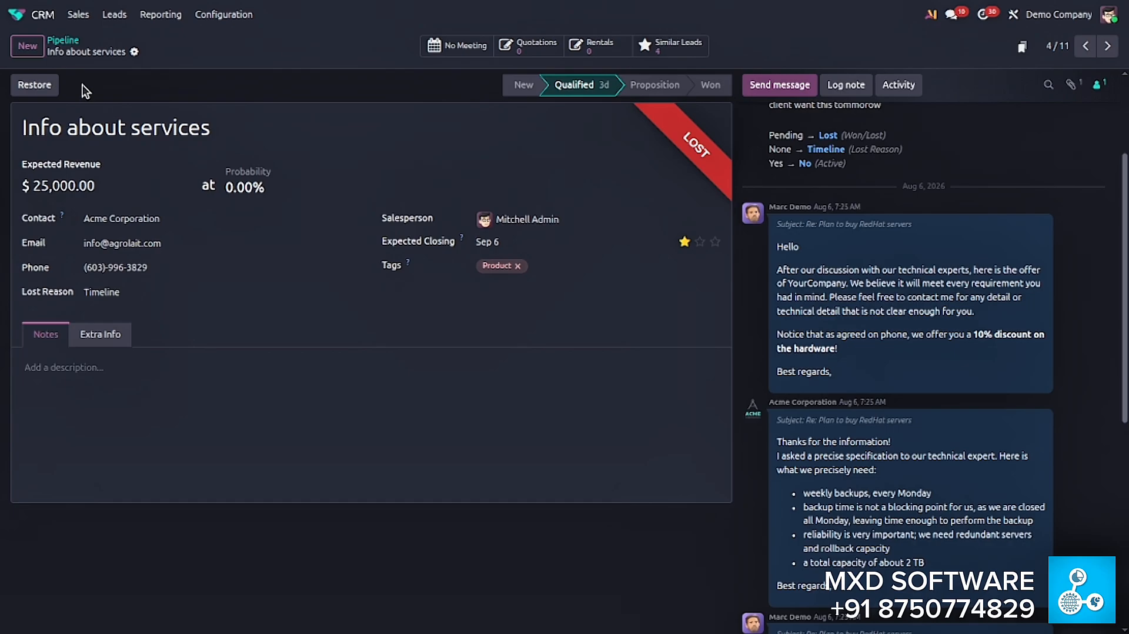
- Filter the pipeline to lost opportunities and open Info about services from the filtered view
{"action": "left_click", "coordinate": [56, 39]}
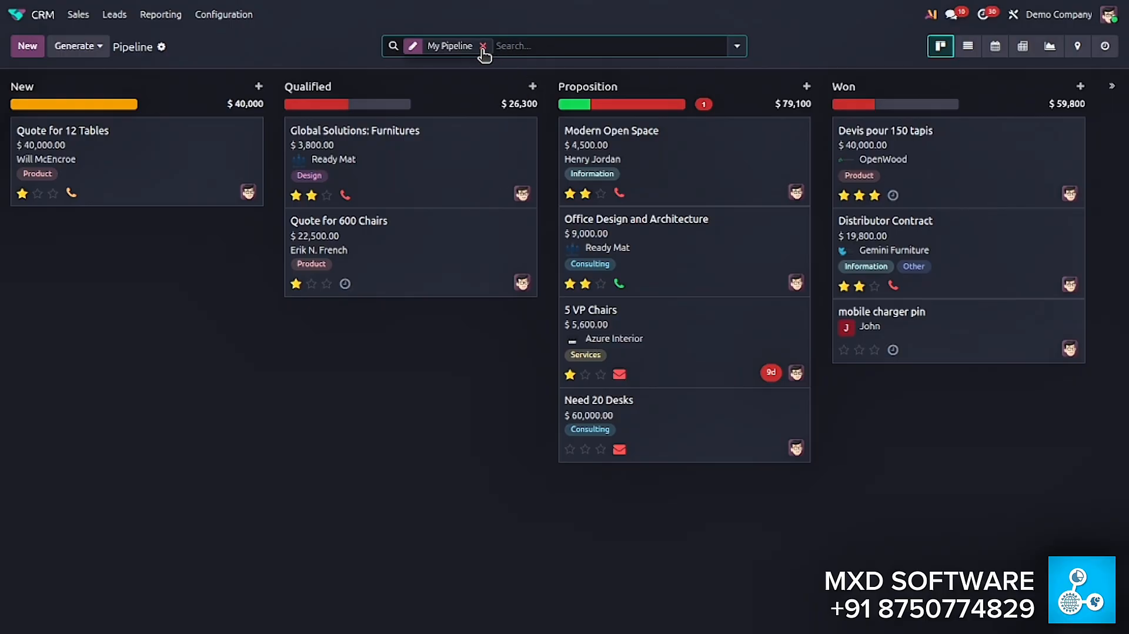
{"action": "left_click", "coordinate": [512, 46]}
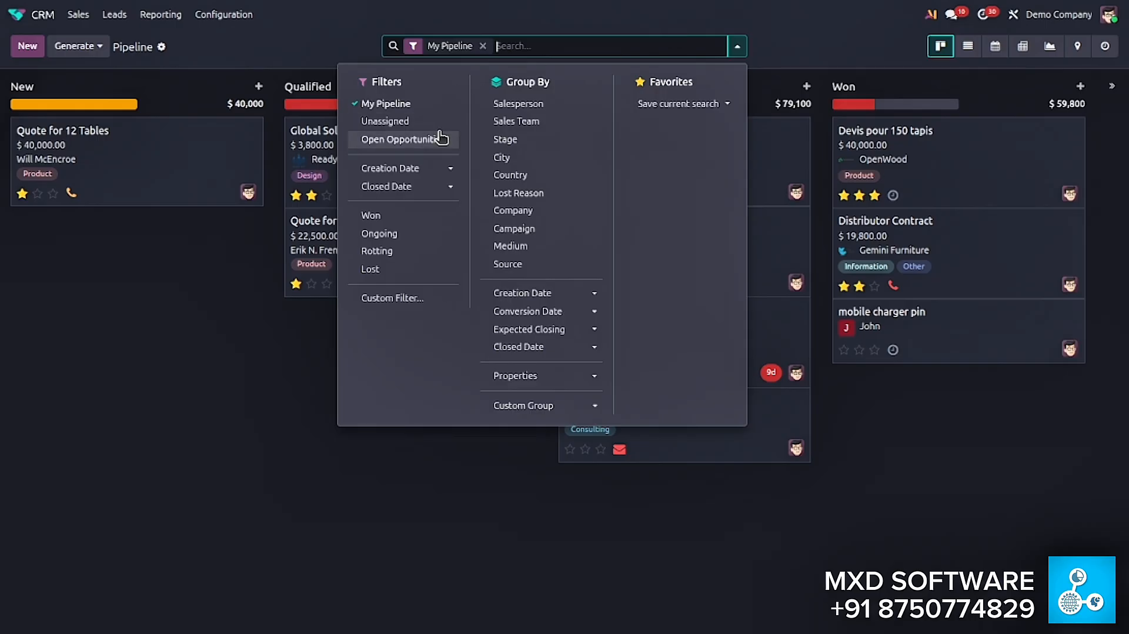
{"action": "left_click", "coordinate": [406, 269]}
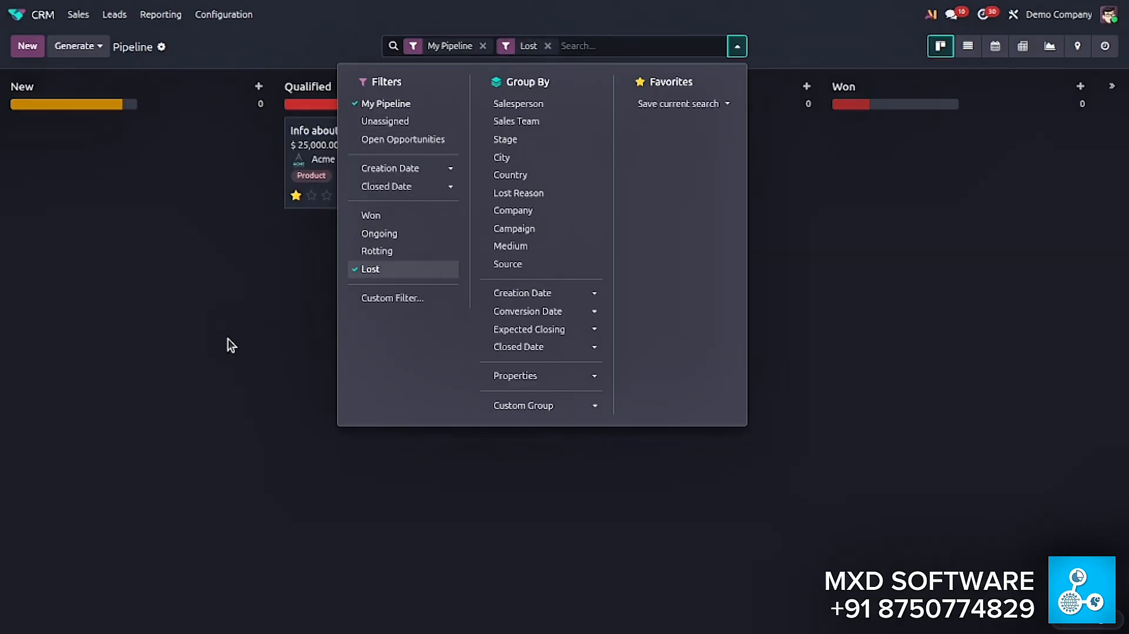
{"action": "left_click", "coordinate": [199, 370]}
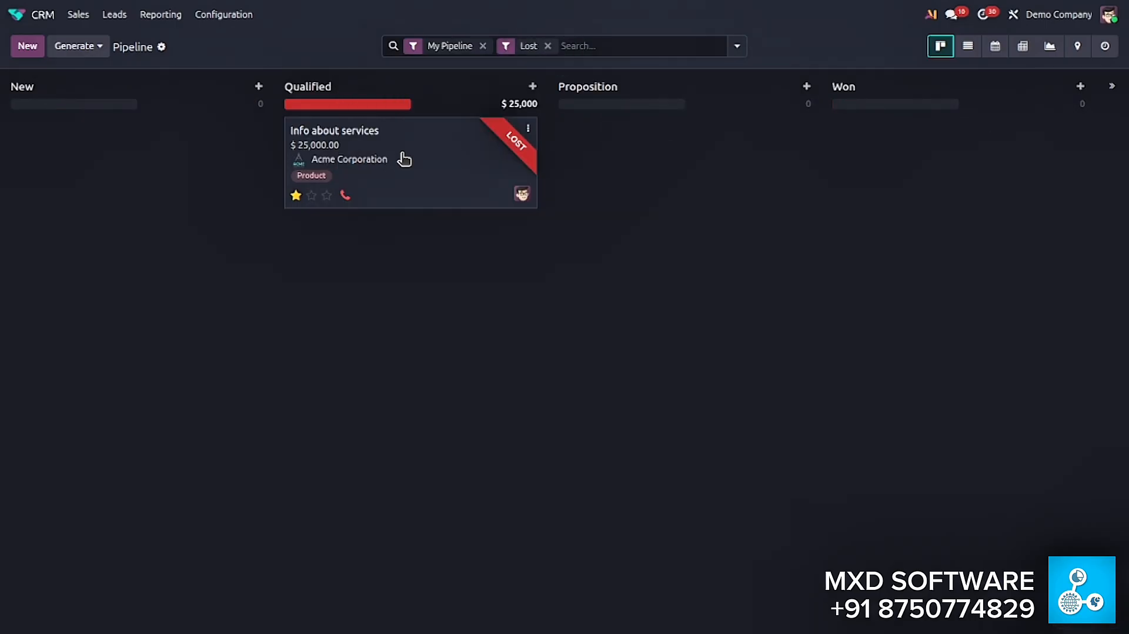
{"action": "left_click", "coordinate": [425, 141]}
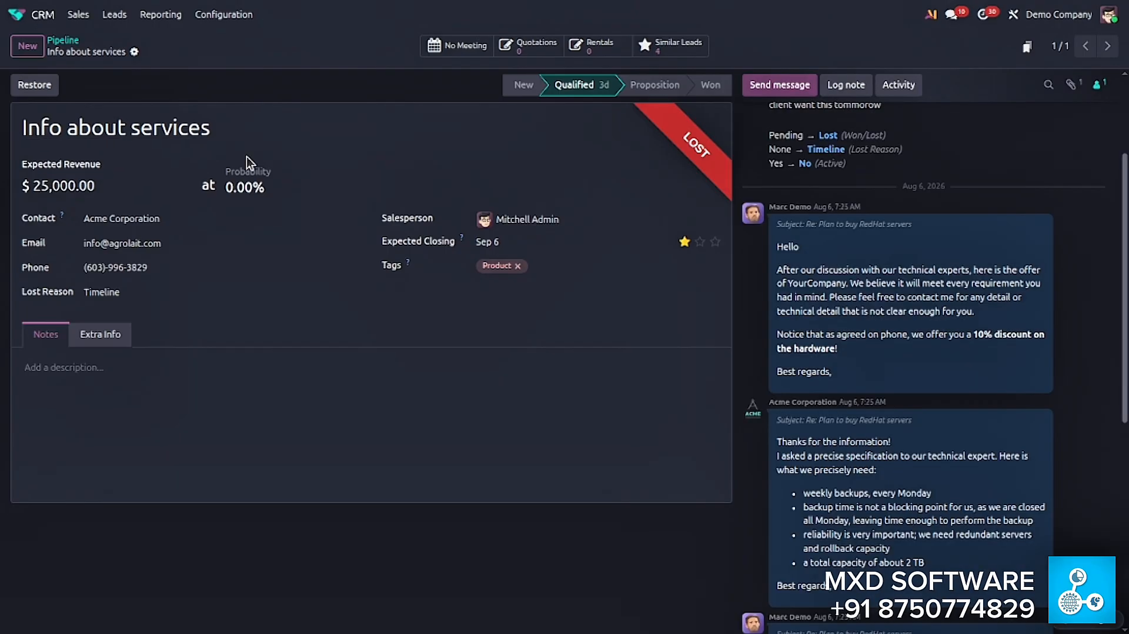
- Restore the lost Info about services opportunity and remove the Lost filter from the pipeline
{"action": "left_click", "coordinate": [36, 85]}
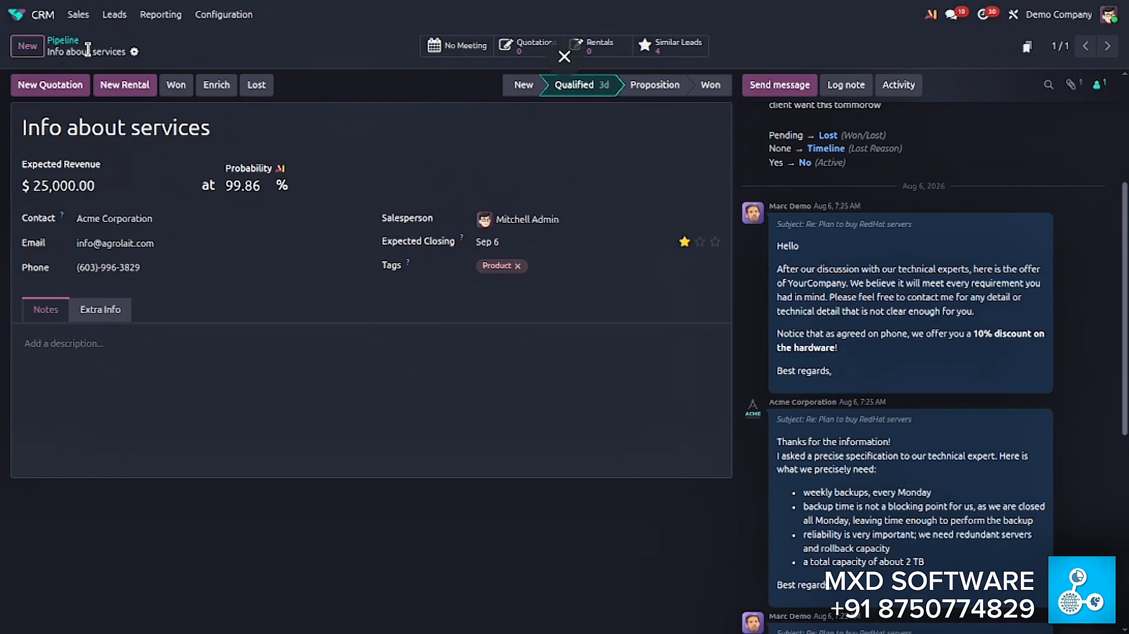
{"action": "left_click", "coordinate": [63, 41]}
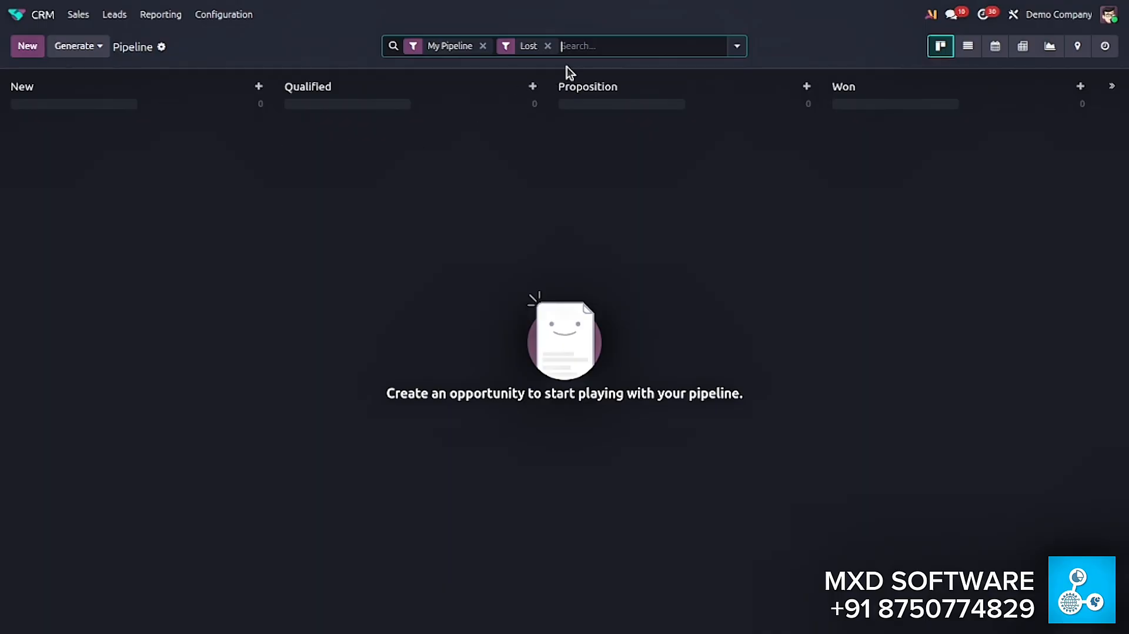
{"action": "left_click", "coordinate": [548, 45]}
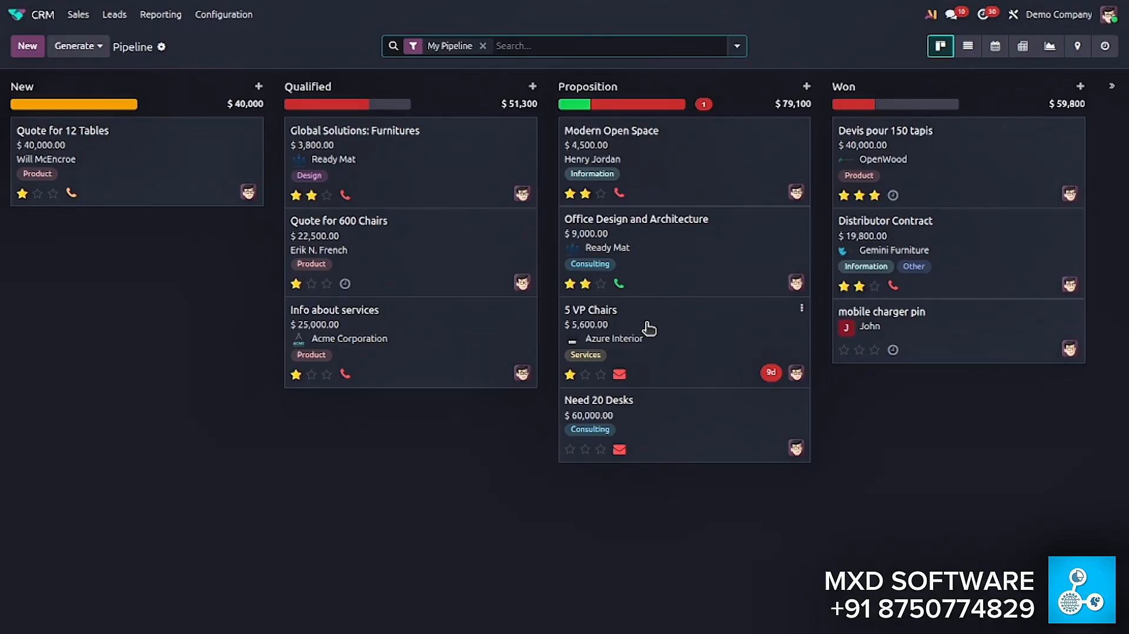
- Open Info about services to check its available actions, and return to the pipeline to remove the My Pipeline filter
{"action": "left_click", "coordinate": [445, 344]}
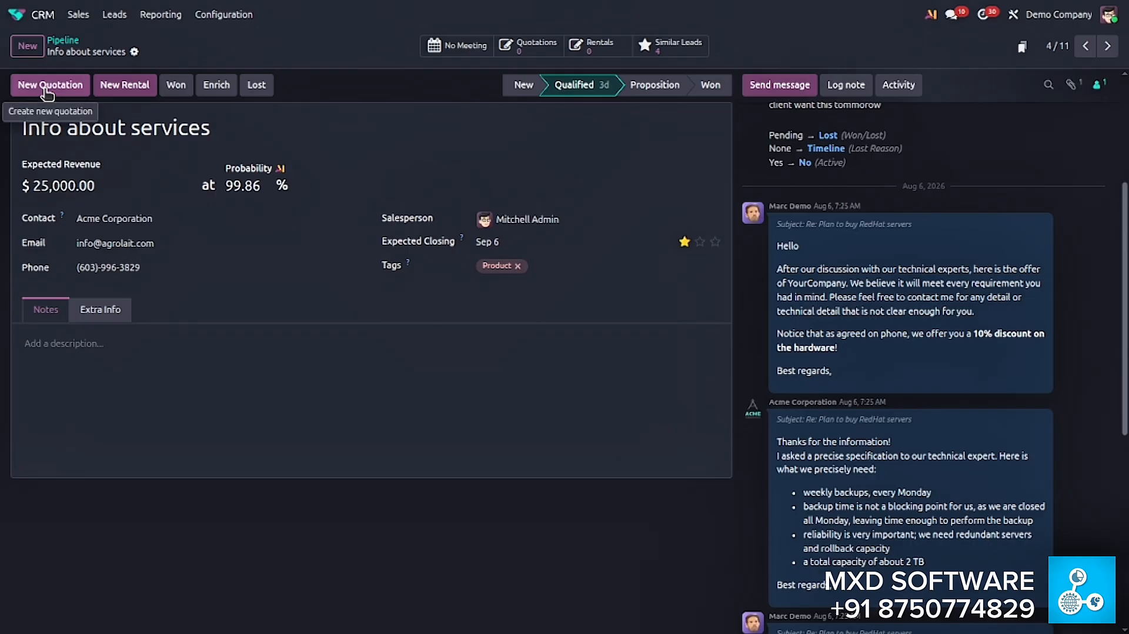
{"action": "left_click", "coordinate": [63, 40]}
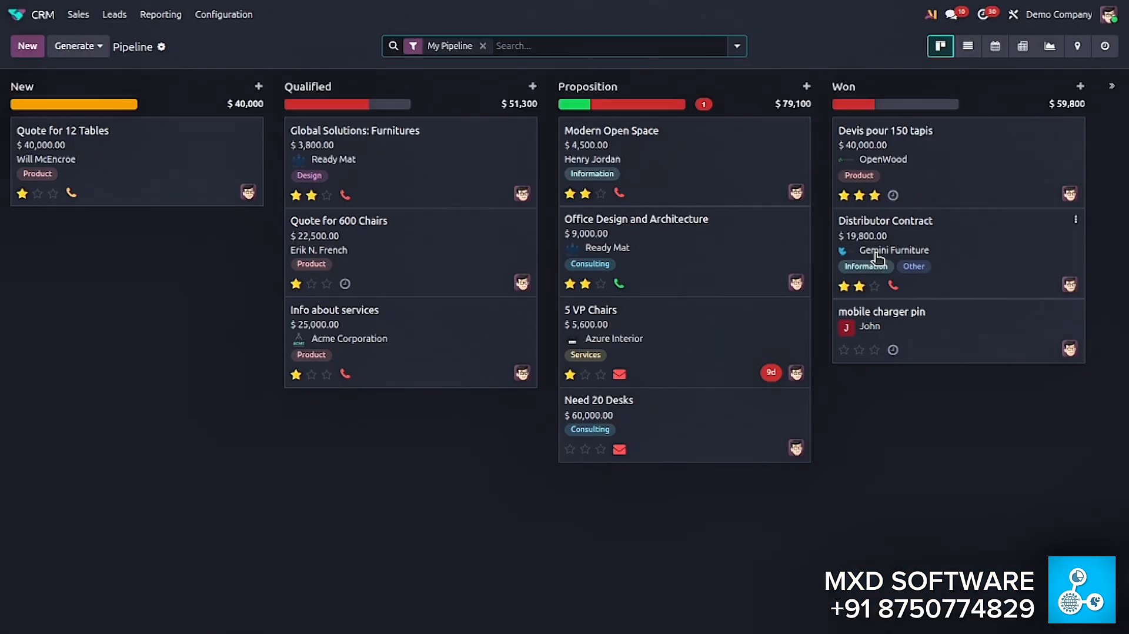
{"action": "left_click", "coordinate": [486, 45]}
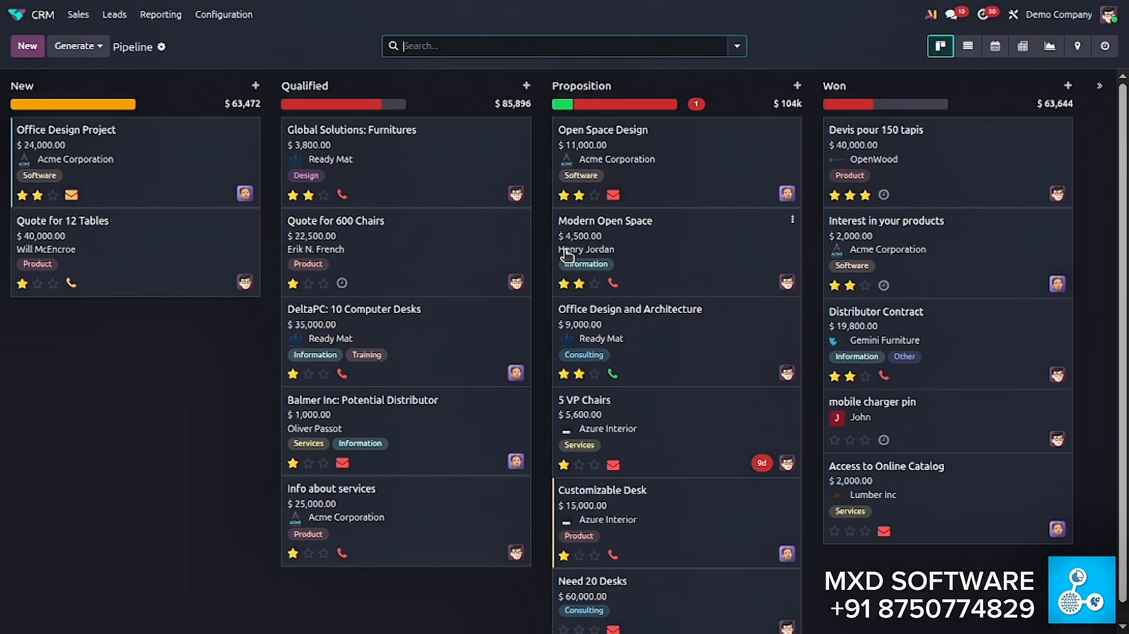
{"action": "scroll", "coordinate": [582, 235], "scroll_direction": "down", "scroll_amount": 1}
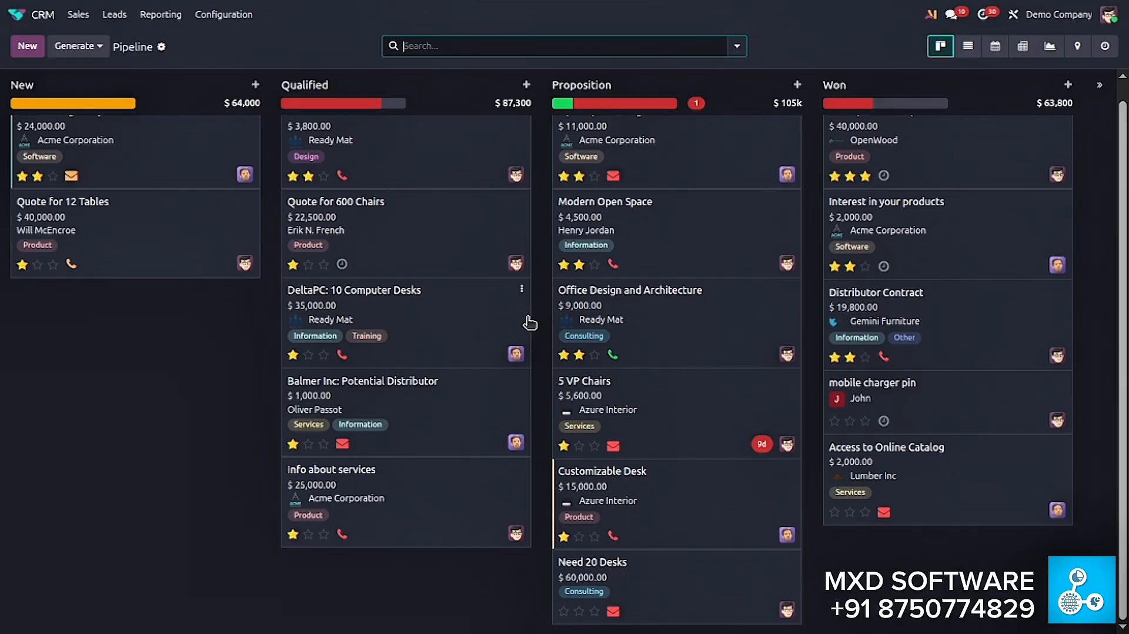
{"action": "scroll", "coordinate": [530, 322], "scroll_direction": "up", "scroll_amount": 1}
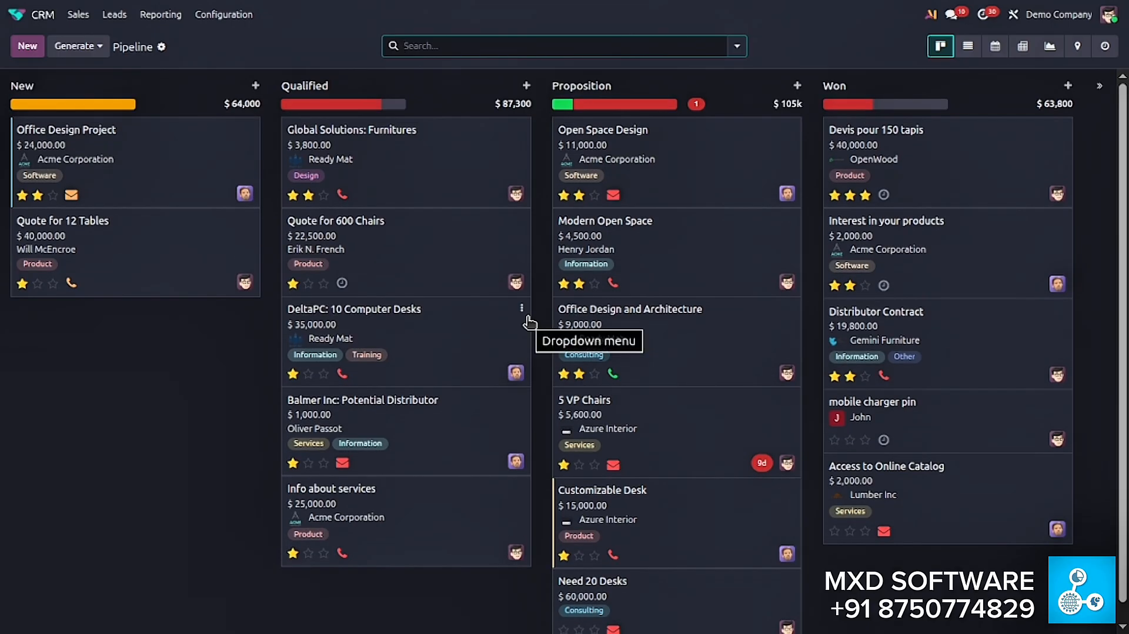
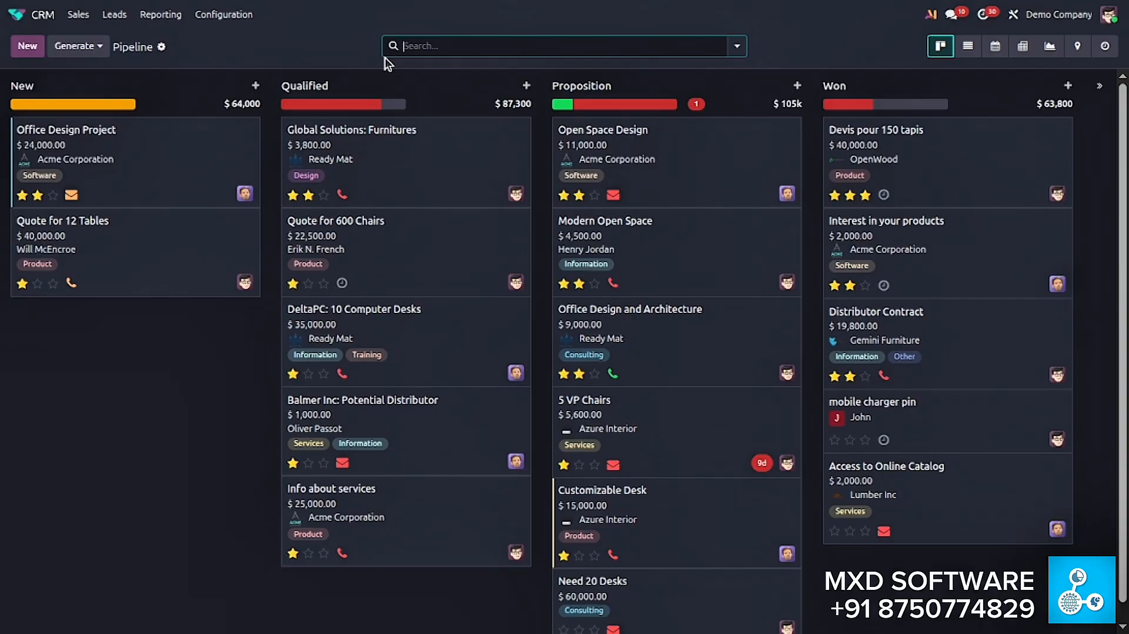
- Open the Pipeline analysis report and view it as a line chart and as a pie chart
{"action": "left_click", "coordinate": [168, 18]}
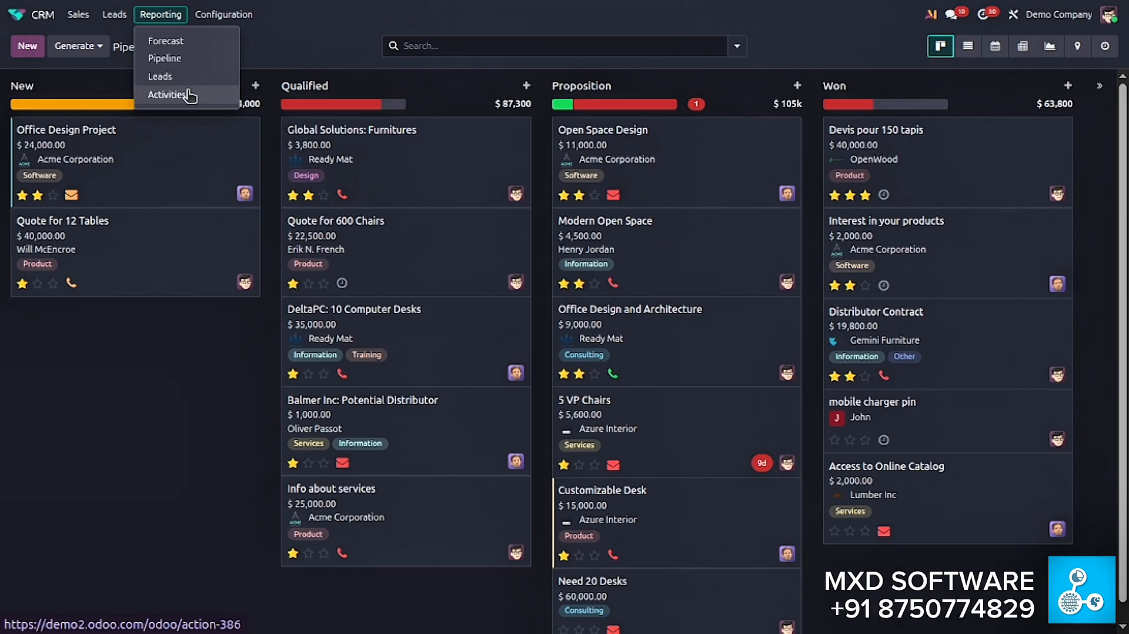
{"action": "left_click", "coordinate": [209, 58]}
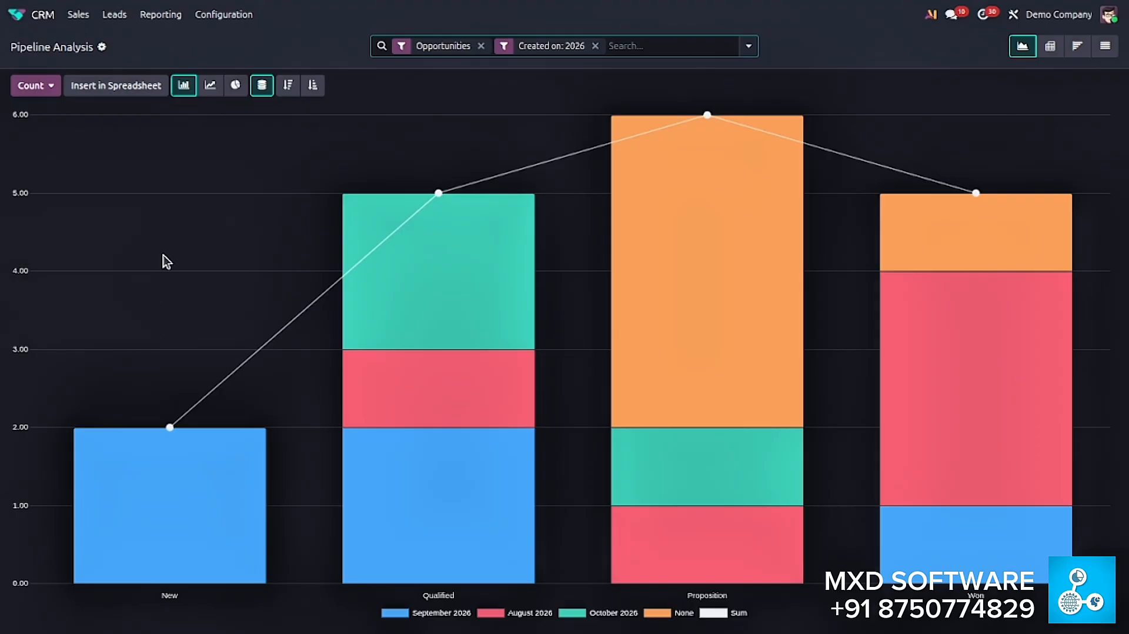
{"action": "left_click", "coordinate": [210, 87]}
{"action": "left_click", "coordinate": [244, 86]}
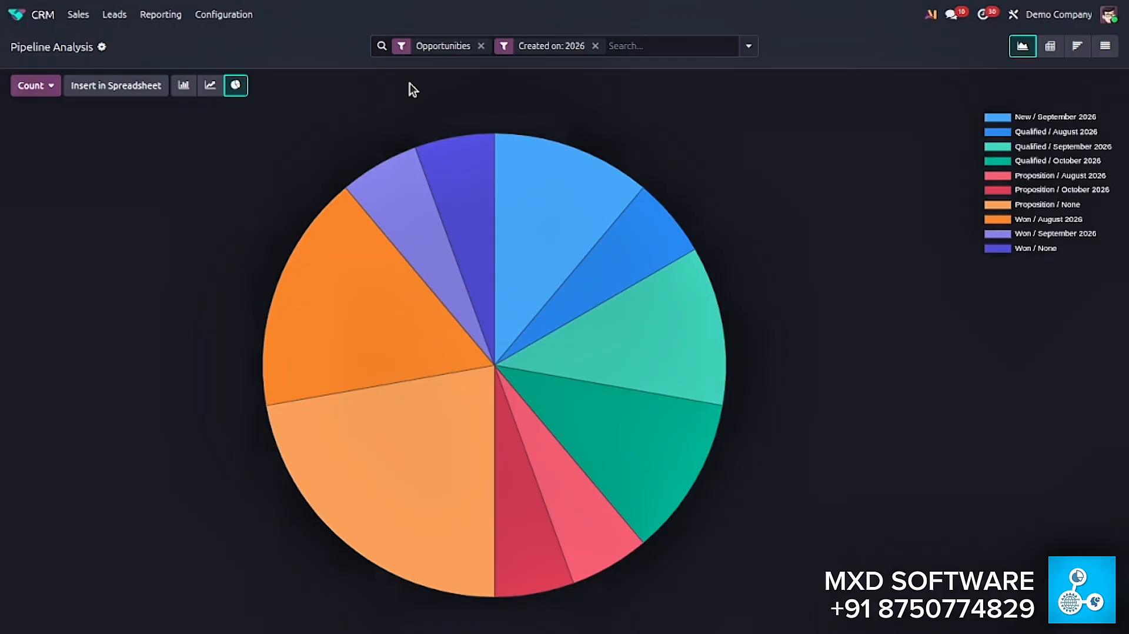
- Look through the CRM Forecast, Leads and Activities reports one after another
{"action": "left_click", "coordinate": [169, 18]}
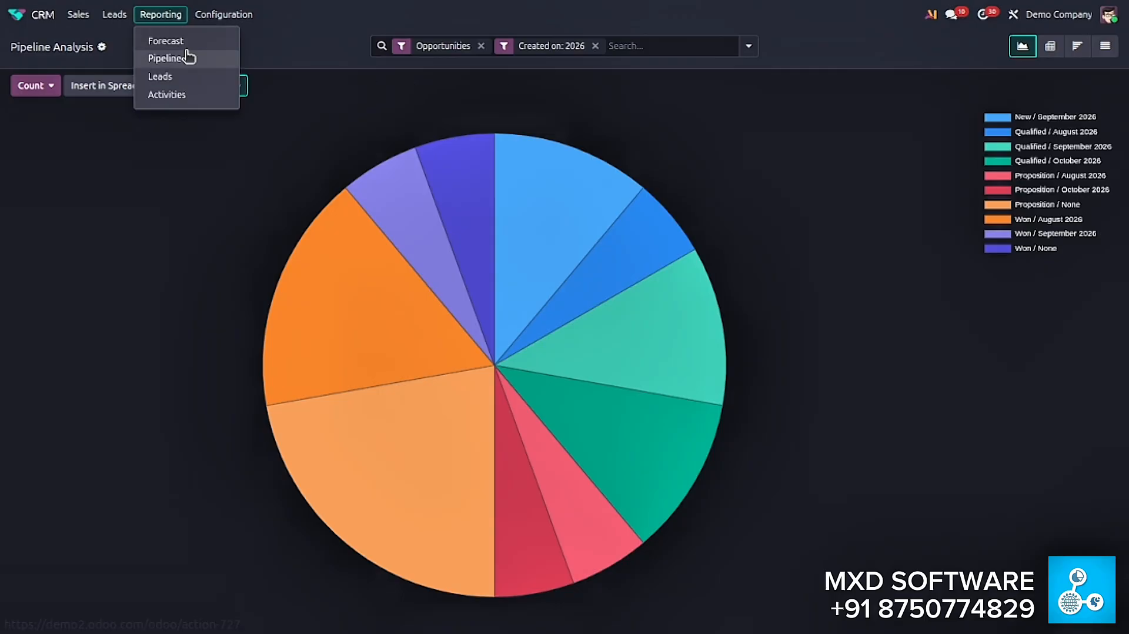
{"action": "left_click", "coordinate": [187, 52]}
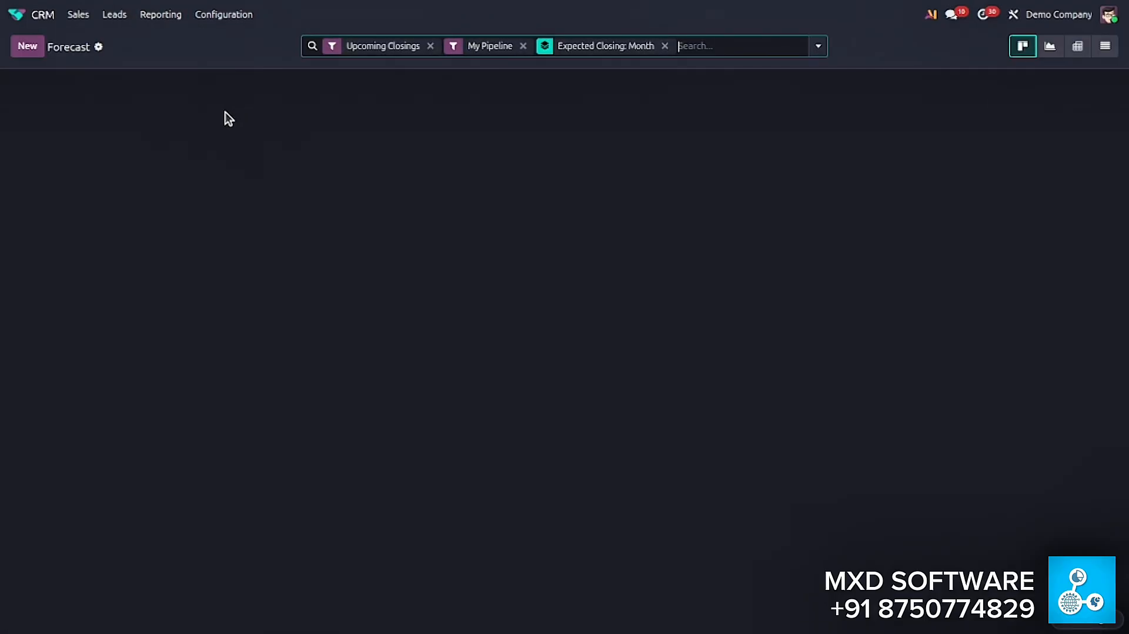
{"action": "left_click", "coordinate": [168, 18]}
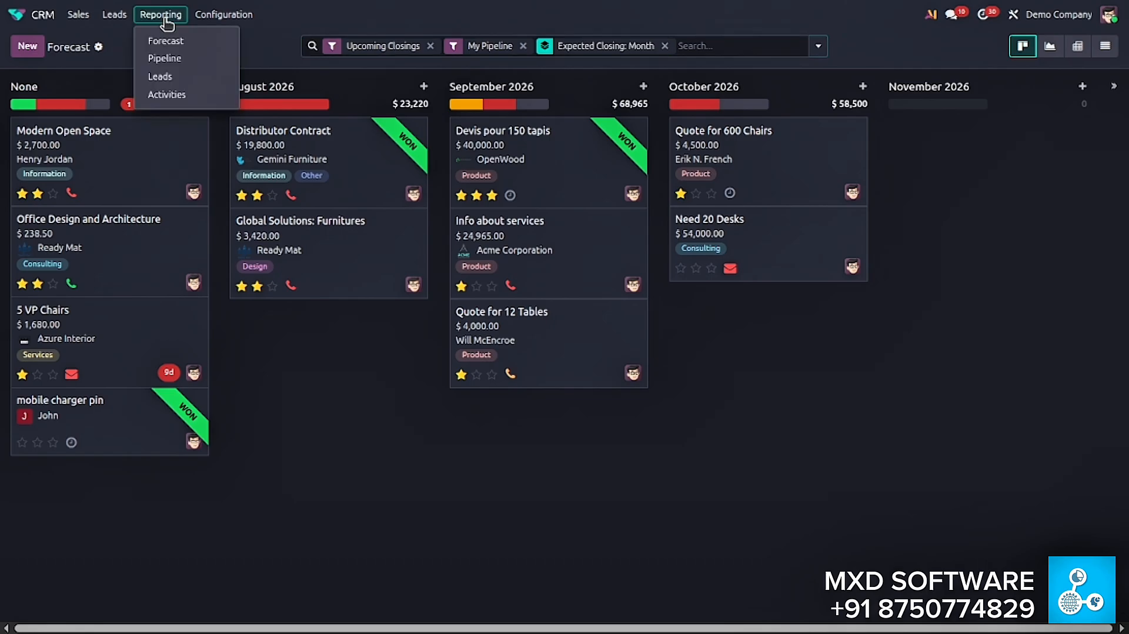
{"action": "left_click", "coordinate": [156, 73]}
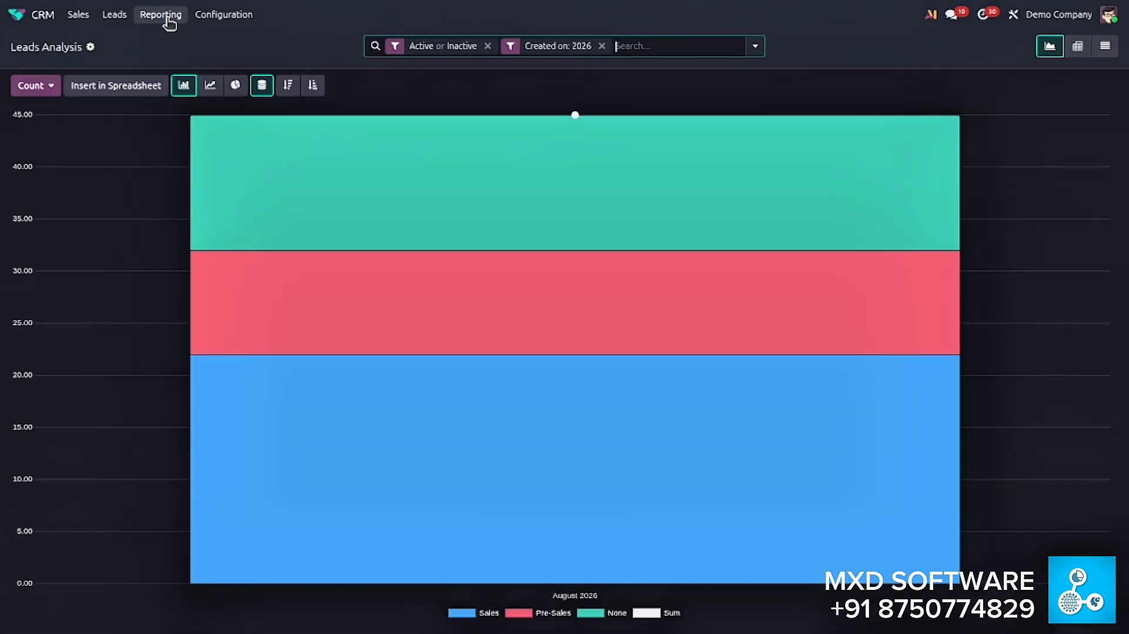
{"action": "left_click", "coordinate": [167, 16]}
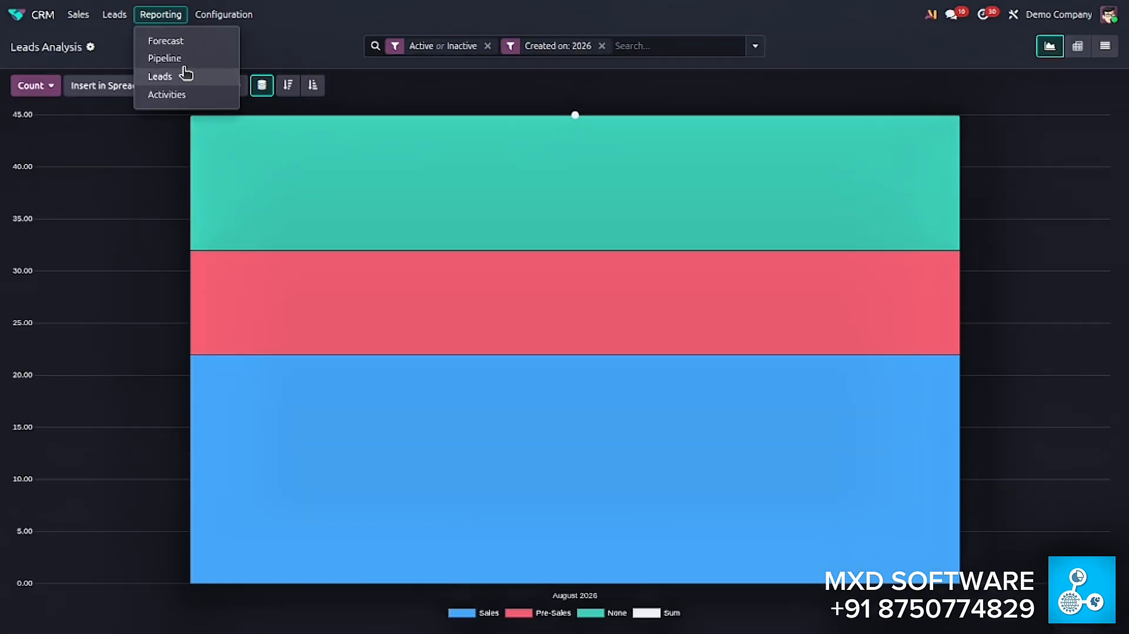
{"action": "left_click", "coordinate": [182, 97]}
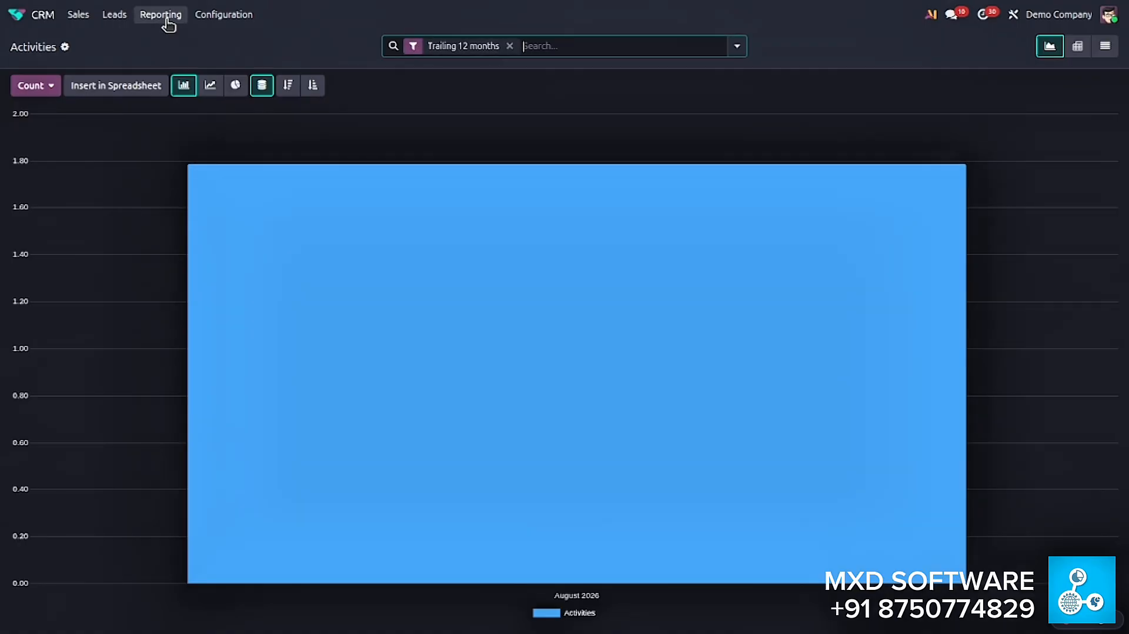
- Reopen the Pipeline analysis report and show its opportunities as a list for review
{"action": "left_click", "coordinate": [166, 17]}
{"action": "left_click", "coordinate": [165, 59]}
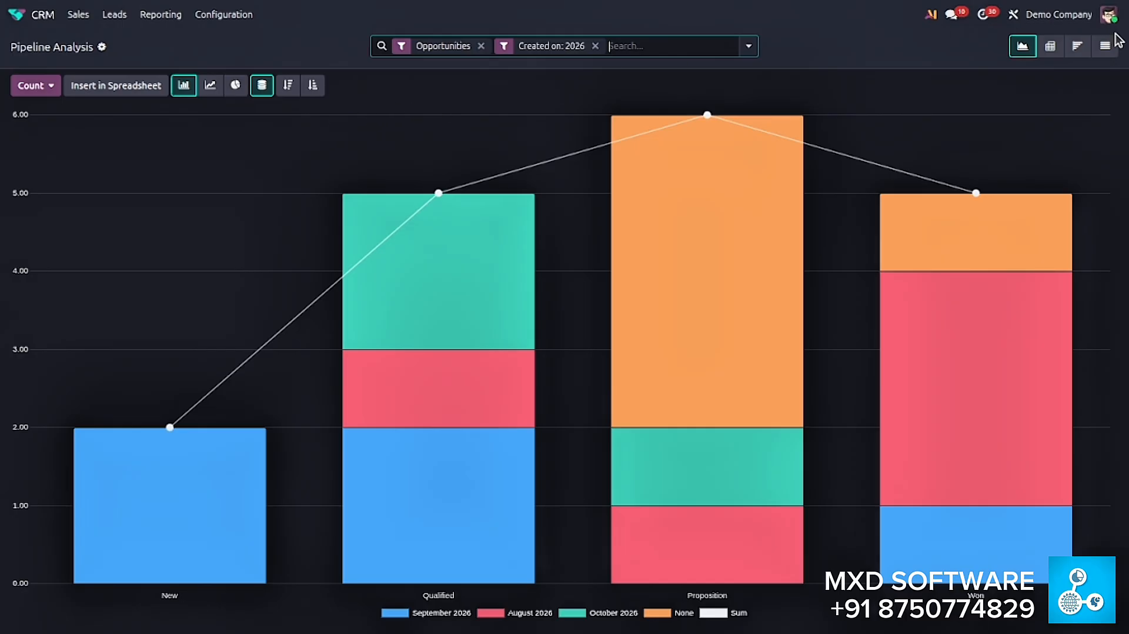
{"action": "left_click", "coordinate": [1106, 48]}
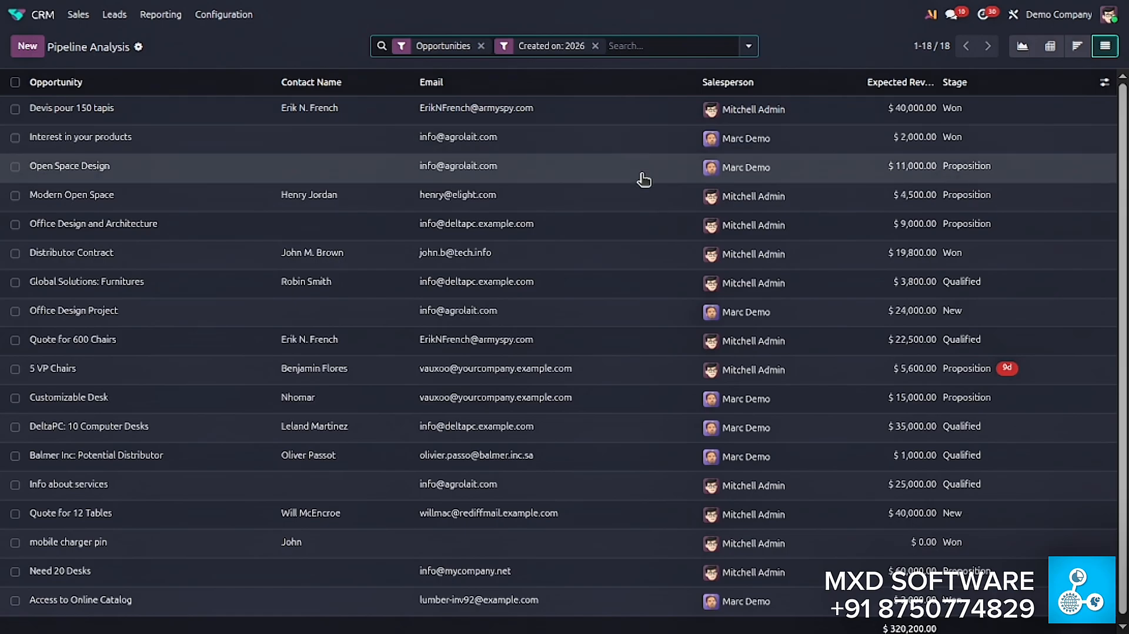
{"action": "scroll", "coordinate": [619, 108], "scroll_direction": "down", "scroll_amount": 1}
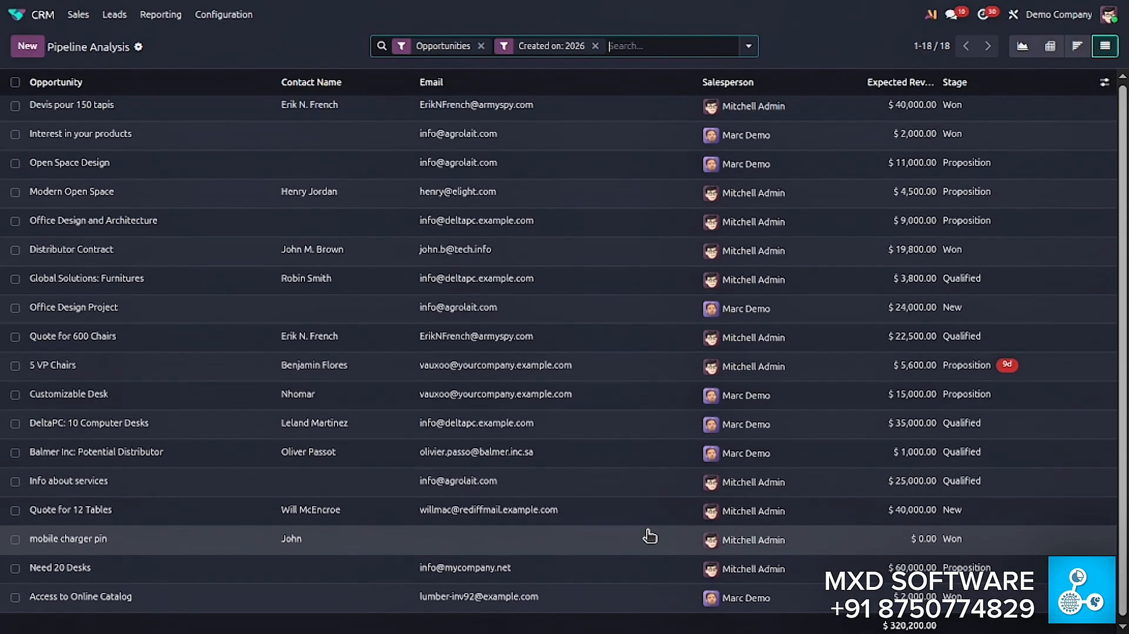
{"action": "scroll", "coordinate": [641, 353], "scroll_direction": "up", "scroll_amount": 1}
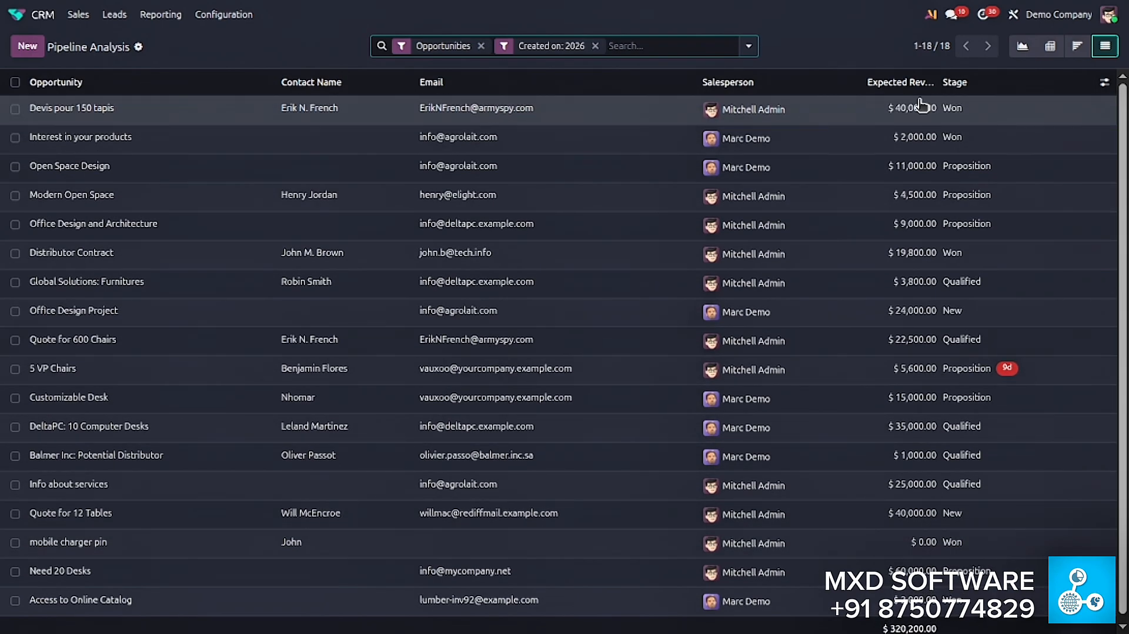
{"action": "scroll", "coordinate": [928, 183], "scroll_direction": "down", "scroll_amount": 1}
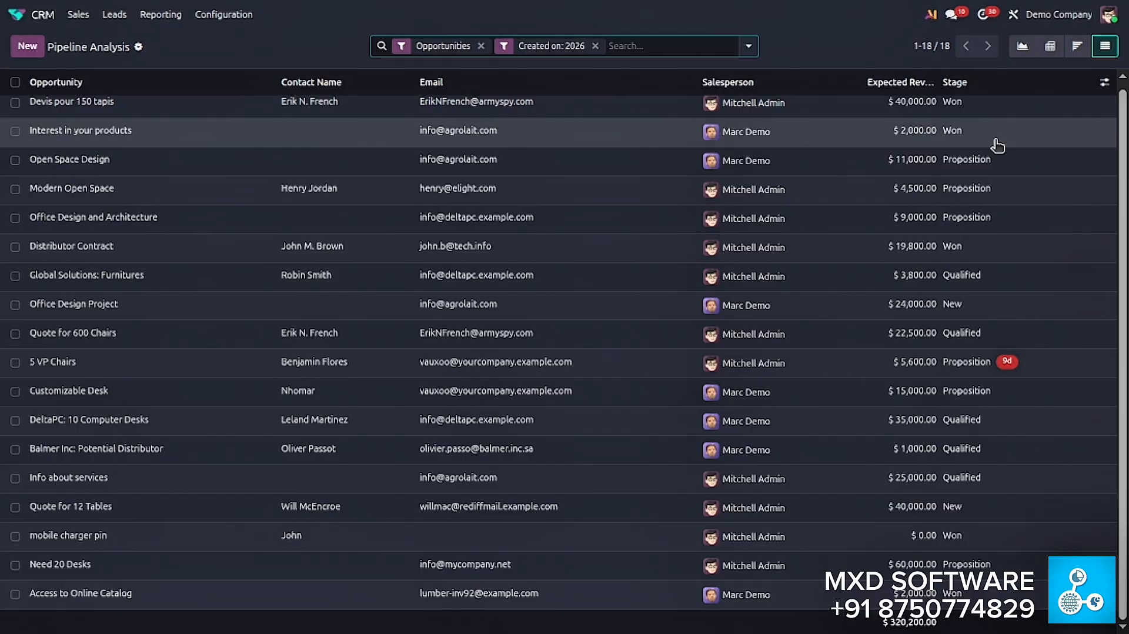
{"action": "scroll", "coordinate": [999, 118], "scroll_direction": "up", "scroll_amount": 1}
- Add the City, State and Country columns to the Pipeline Analysis list
{"action": "left_click", "coordinate": [1104, 82]}
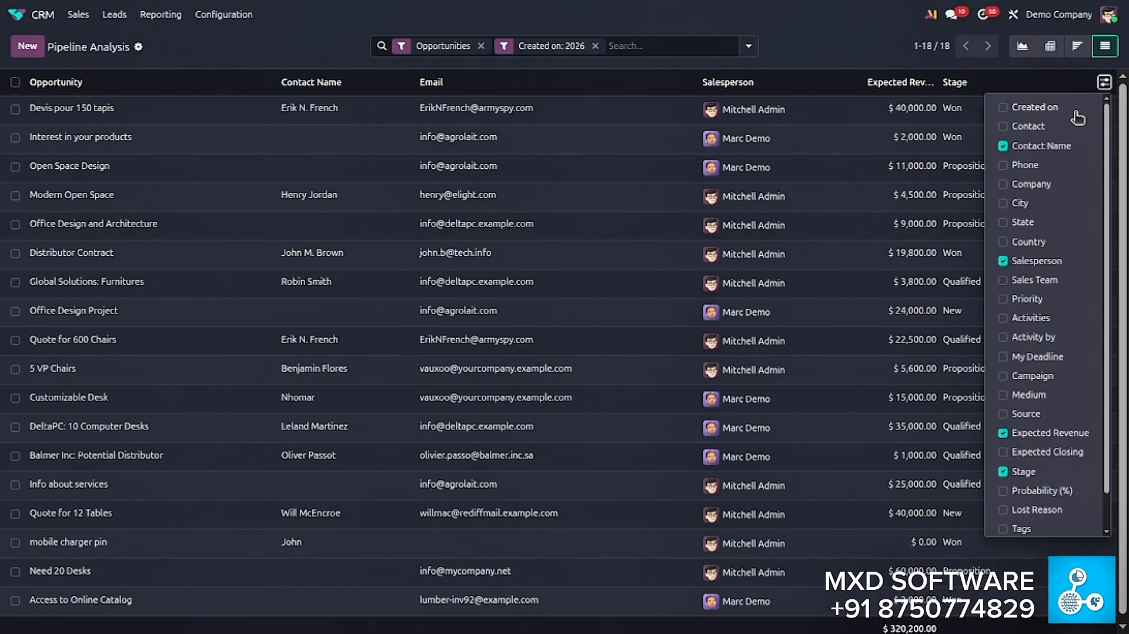
{"action": "scroll", "coordinate": [1029, 329], "scroll_direction": "down", "scroll_amount": 1}
{"action": "scroll", "coordinate": [1041, 427], "scroll_direction": "up", "scroll_amount": 1}
{"action": "left_click", "coordinate": [1004, 204]}
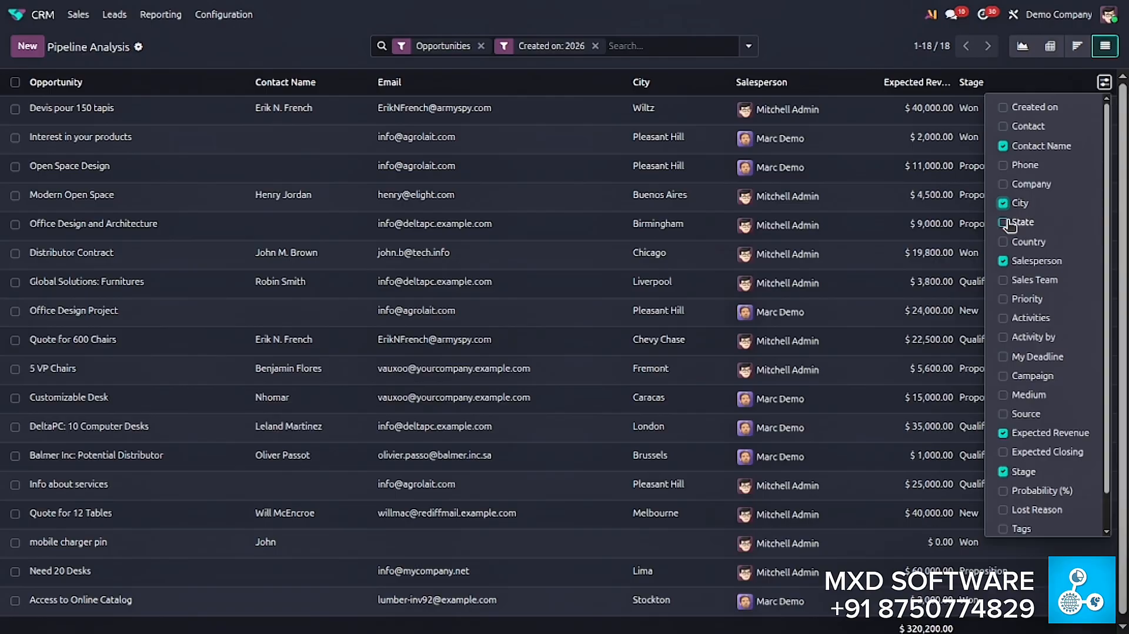
{"action": "left_click", "coordinate": [1006, 222]}
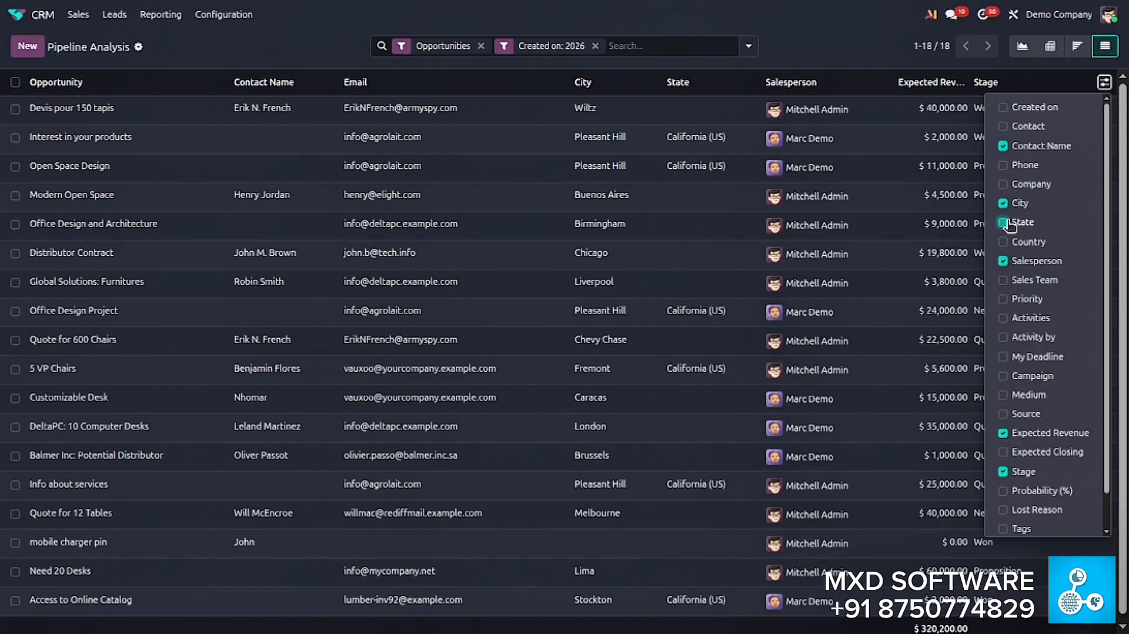
{"action": "left_click", "coordinate": [1006, 241]}
{"action": "left_click", "coordinate": [855, 34]}
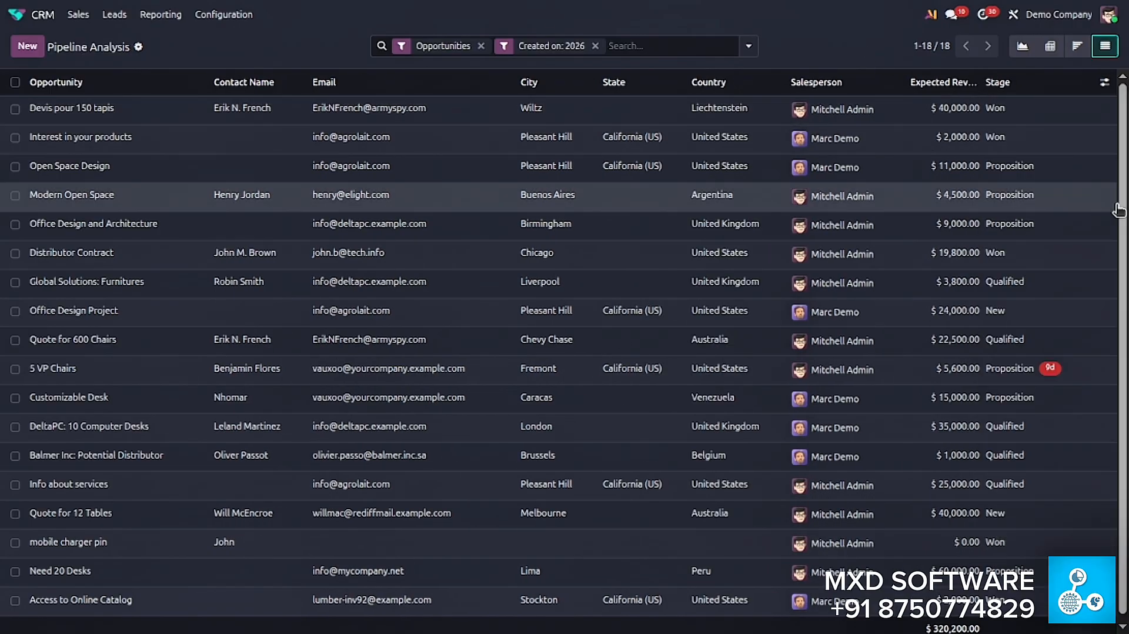
{"action": "scroll", "coordinate": [402, 412], "scroll_direction": "down", "scroll_amount": 1}
{"action": "scroll", "coordinate": [400, 458], "scroll_direction": "up", "scroll_amount": 1}
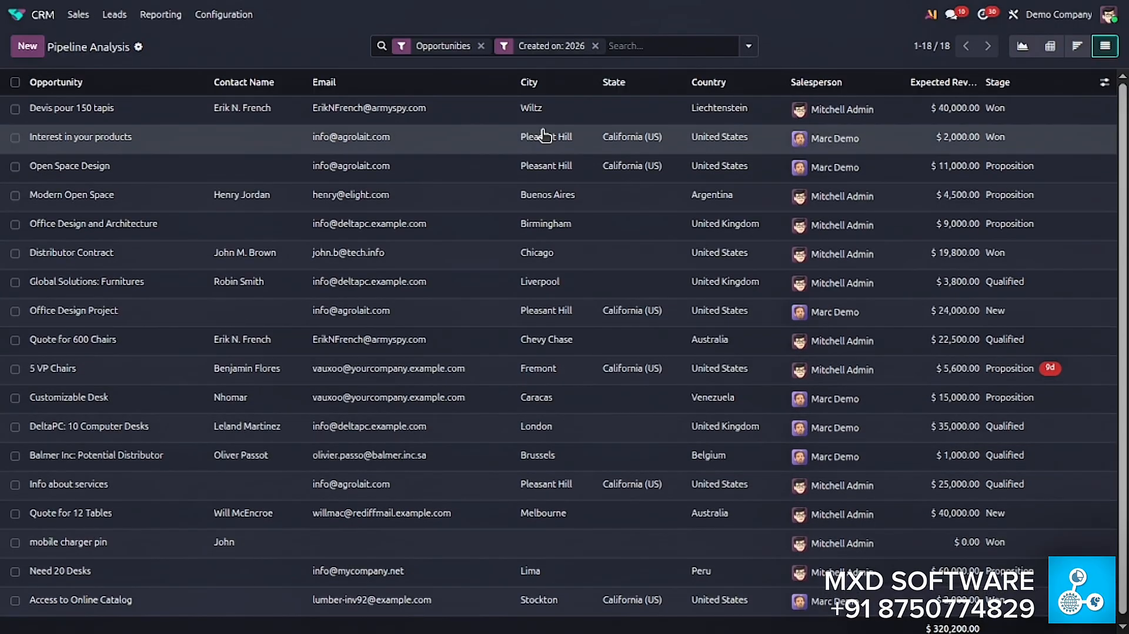
- Group the opportunities by Country and examine the United Kingdom group before collapsing it
{"action": "left_click", "coordinate": [638, 47]}
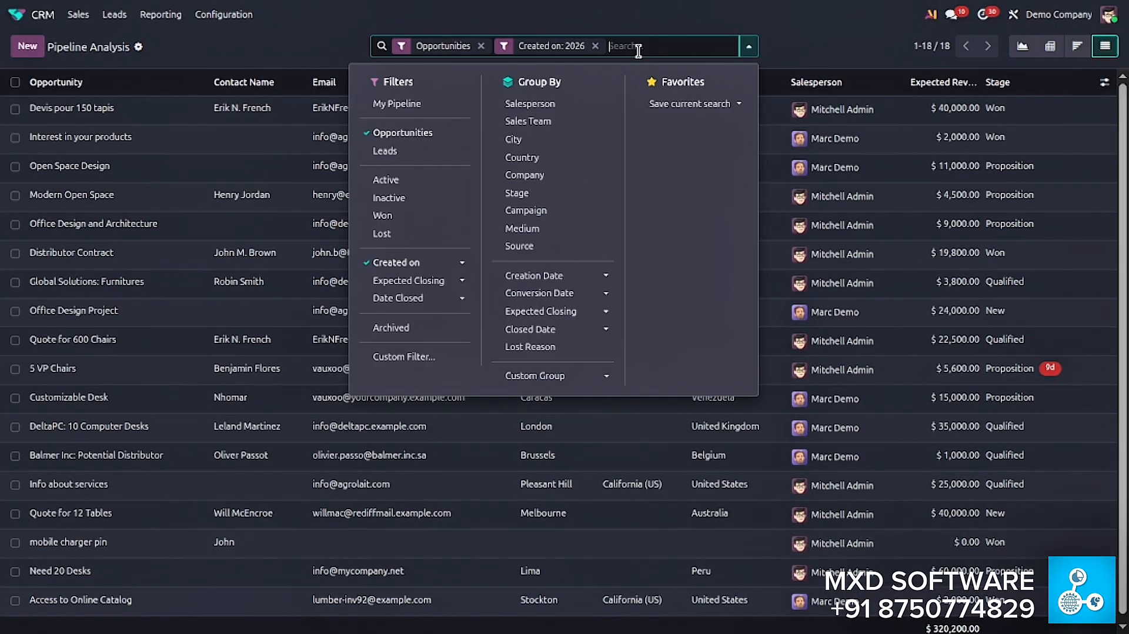
{"action": "left_click", "coordinate": [539, 159]}
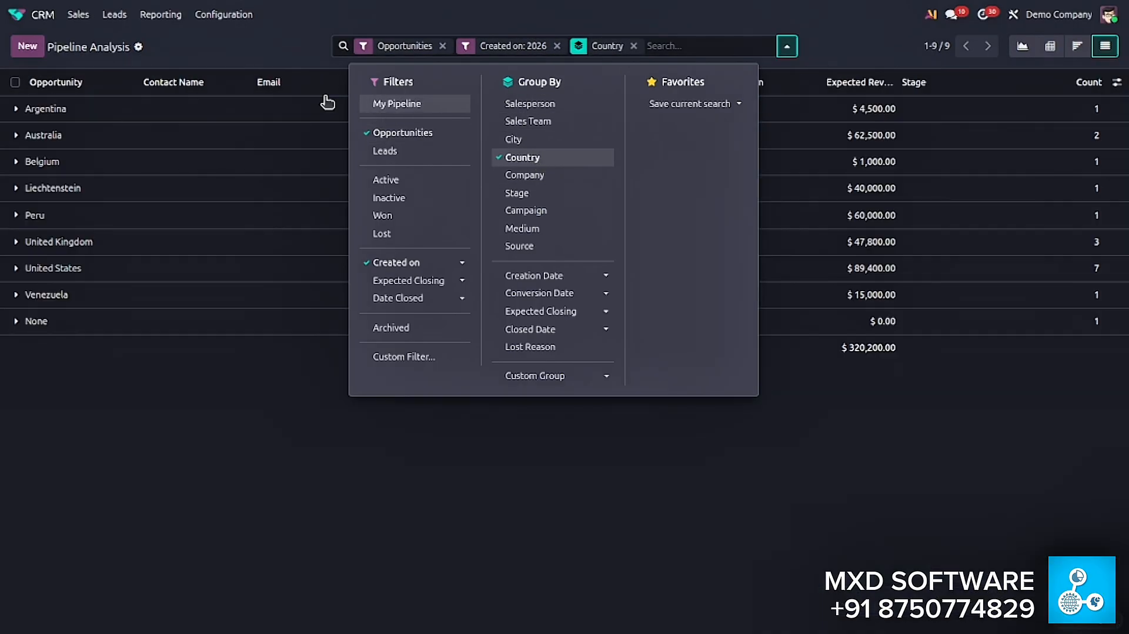
{"action": "left_click", "coordinate": [287, 47]}
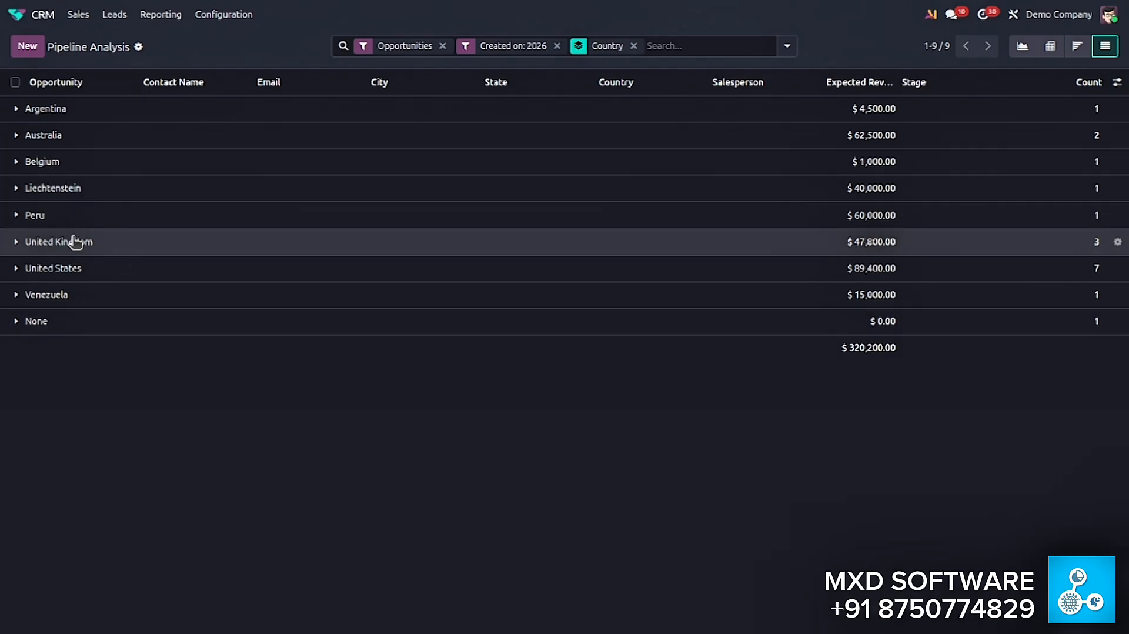
{"action": "left_click", "coordinate": [24, 243]}
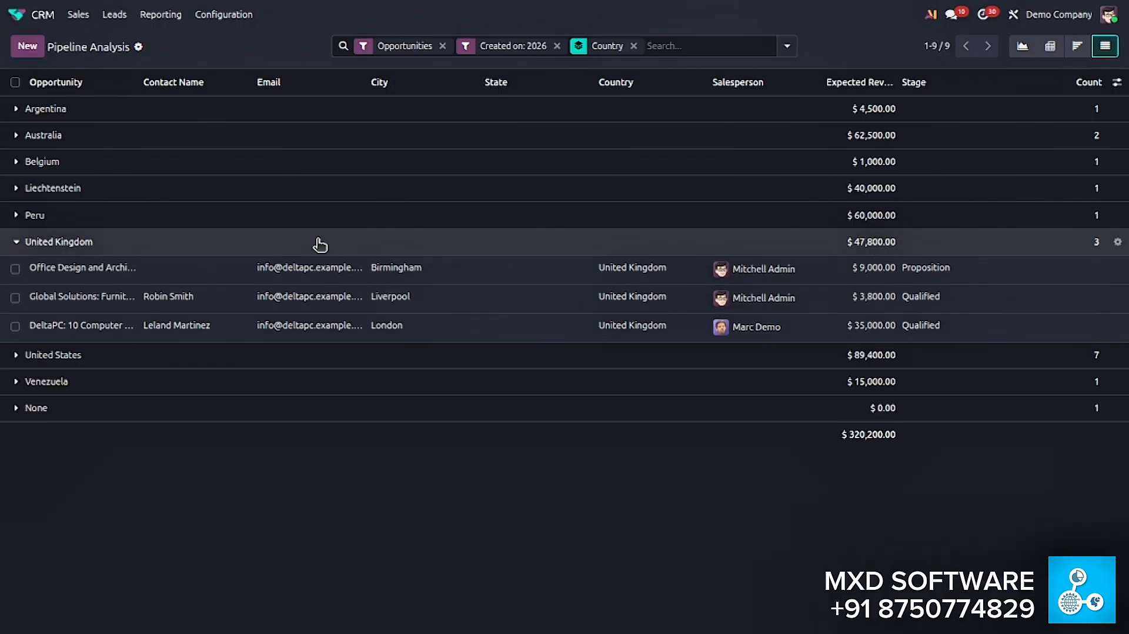
{"action": "left_click", "coordinate": [19, 246]}
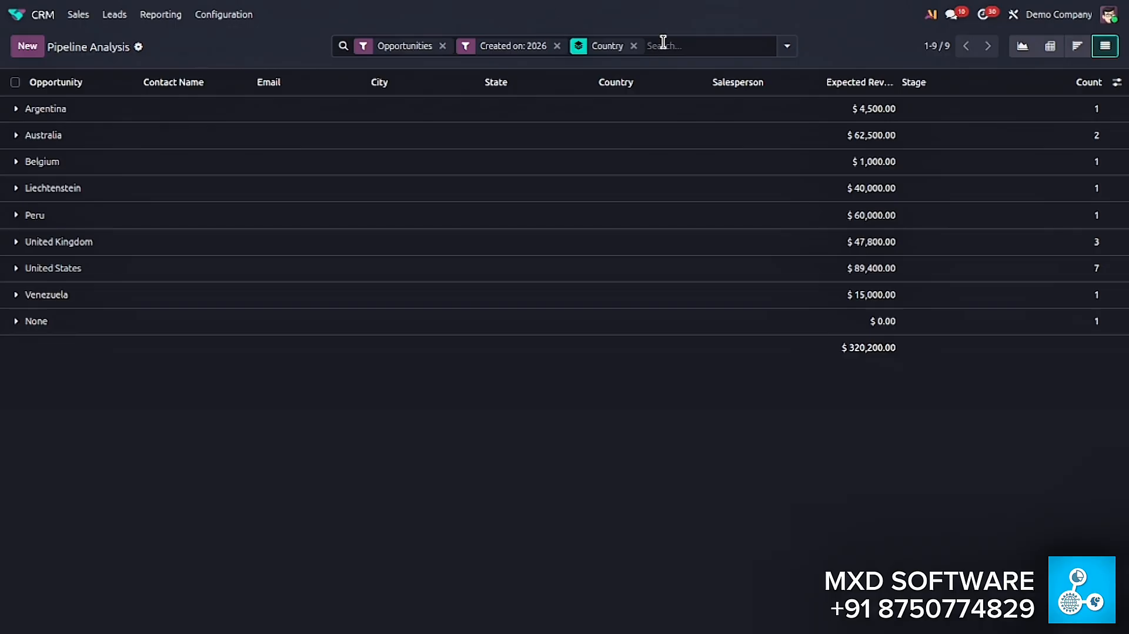
- Replace the Country grouping of the opportunity list with grouping by Salesperson
{"action": "left_click", "coordinate": [634, 45]}
{"action": "left_click", "coordinate": [628, 49]}
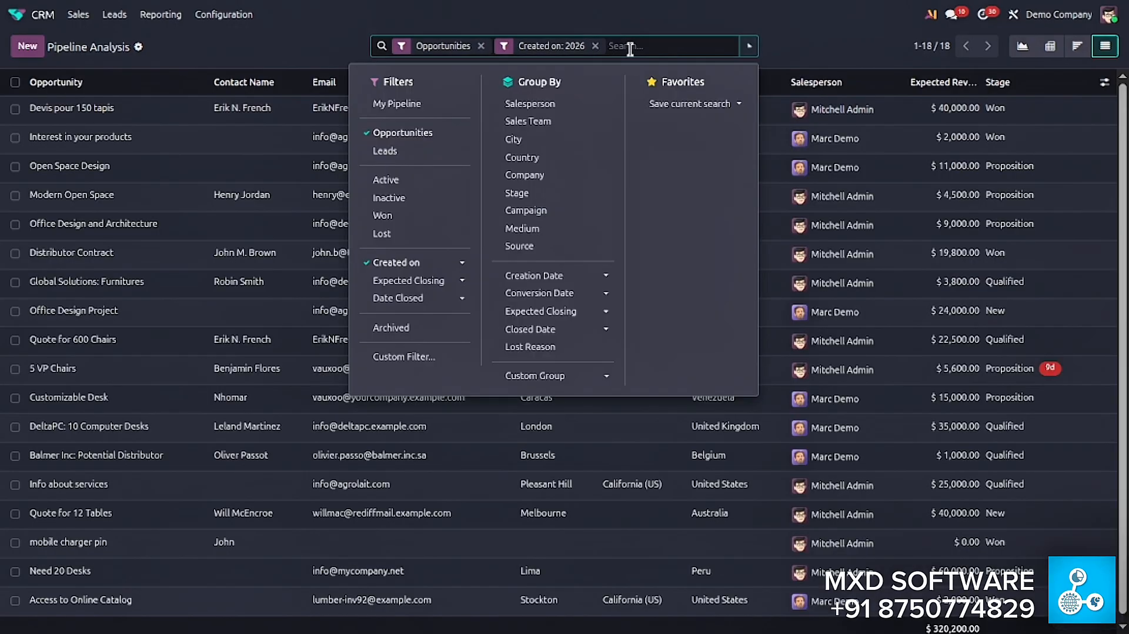
{"action": "left_click", "coordinate": [558, 104]}
{"action": "left_click", "coordinate": [259, 61]}
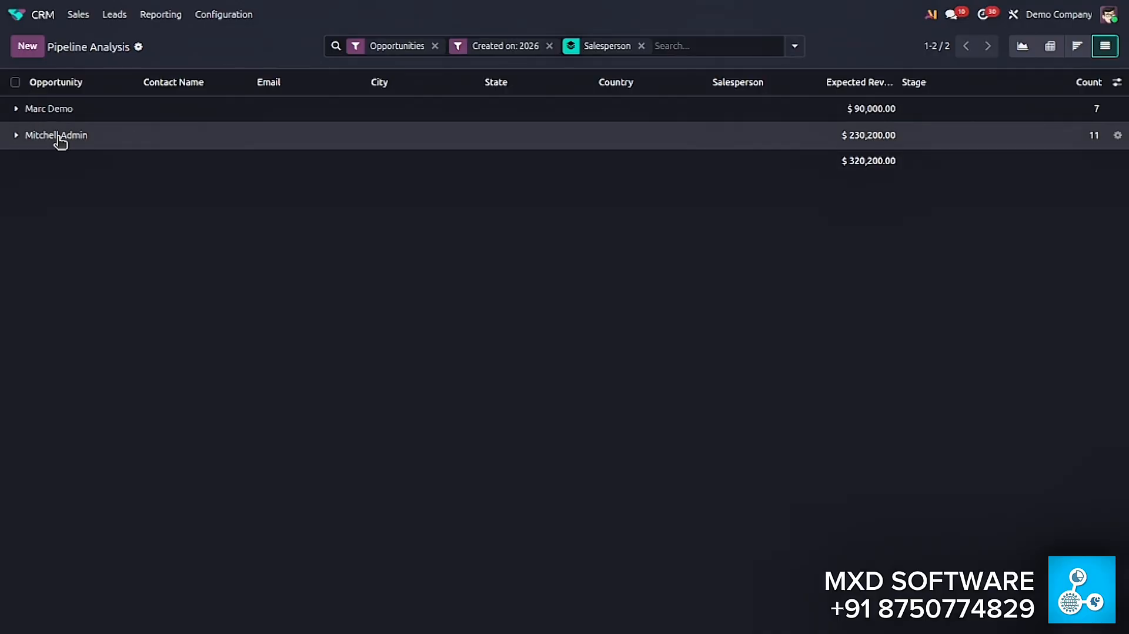
- Expand both salesperson groups to review their opportunities, and collapse them again
{"action": "left_click", "coordinate": [18, 110]}
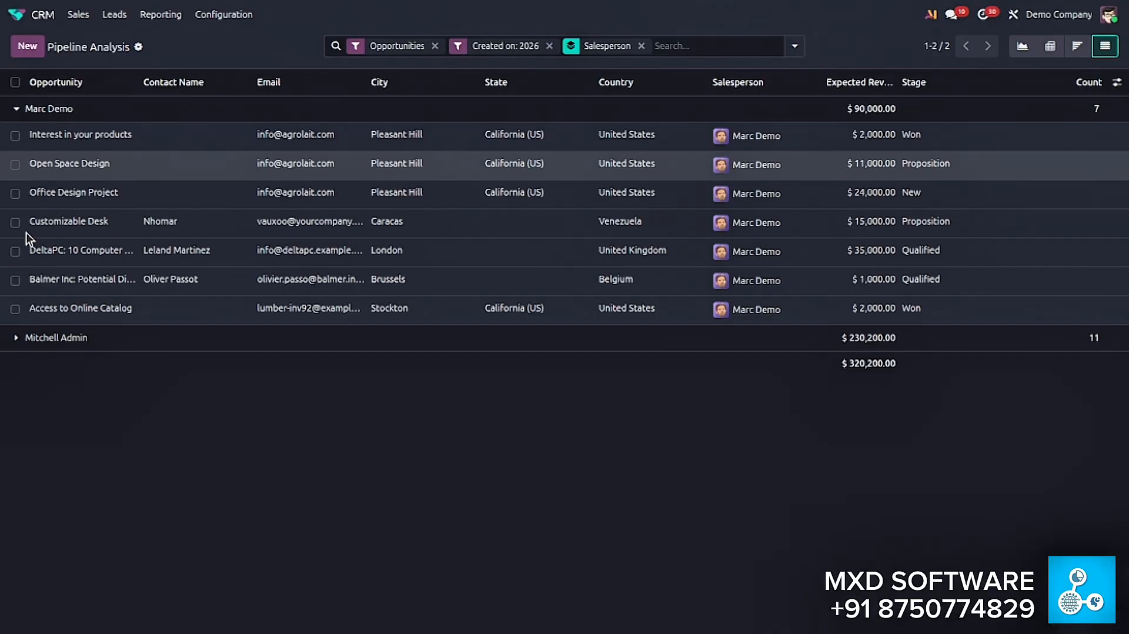
{"action": "left_click", "coordinate": [251, 338]}
{"action": "scroll", "coordinate": [253, 470], "scroll_direction": "down", "scroll_amount": 1}
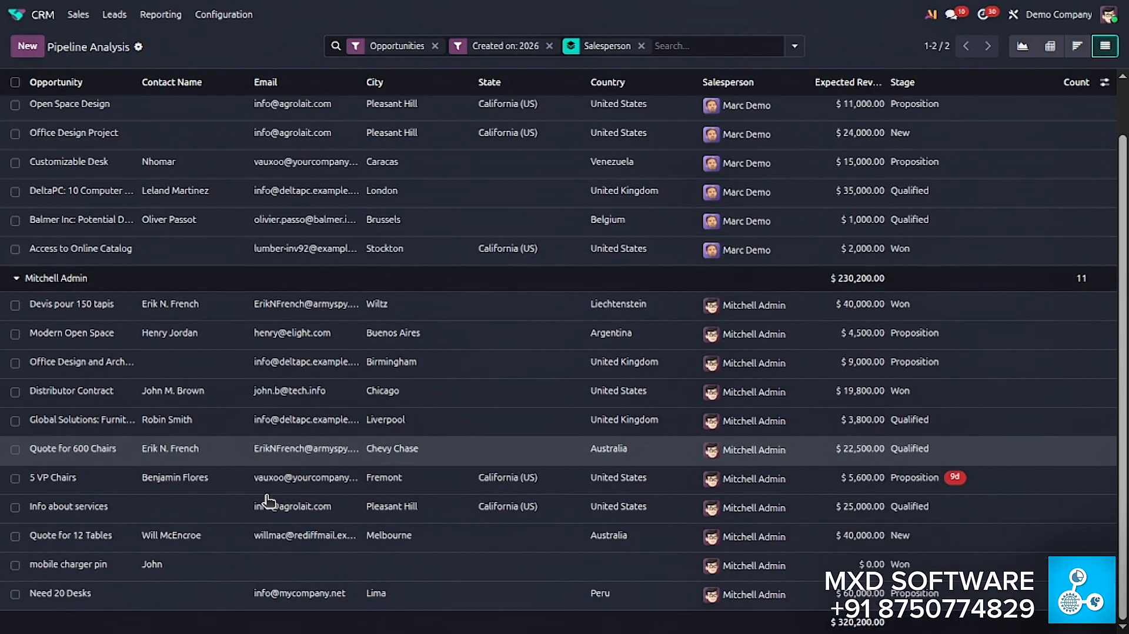
{"action": "scroll", "coordinate": [251, 349], "scroll_direction": "up", "scroll_amount": 1}
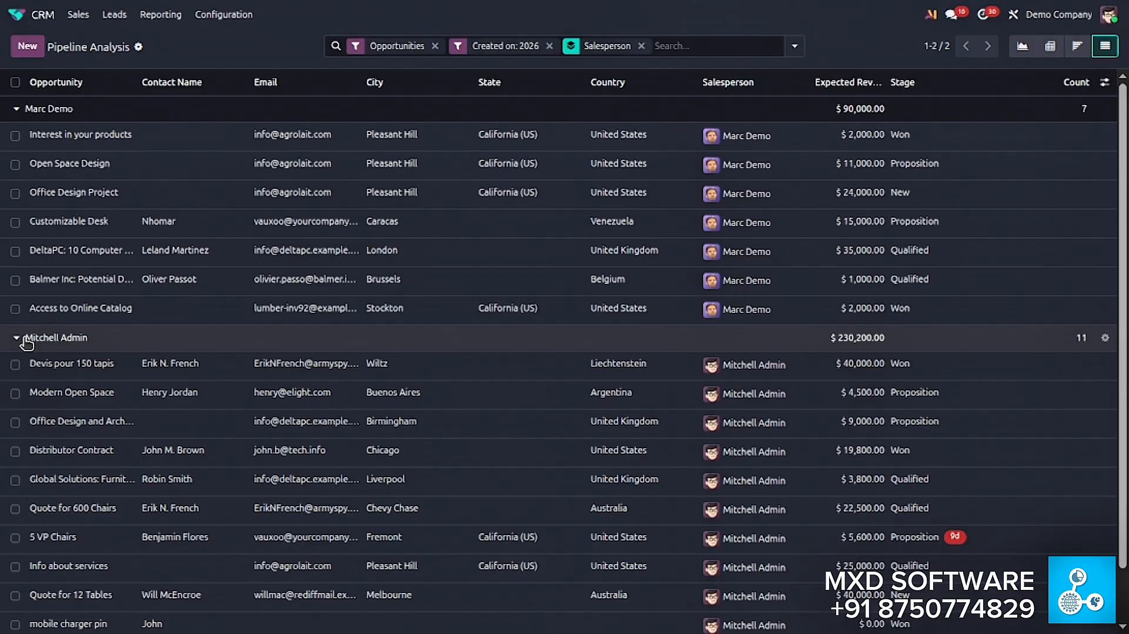
{"action": "left_click", "coordinate": [19, 339]}
{"action": "left_click", "coordinate": [16, 112]}
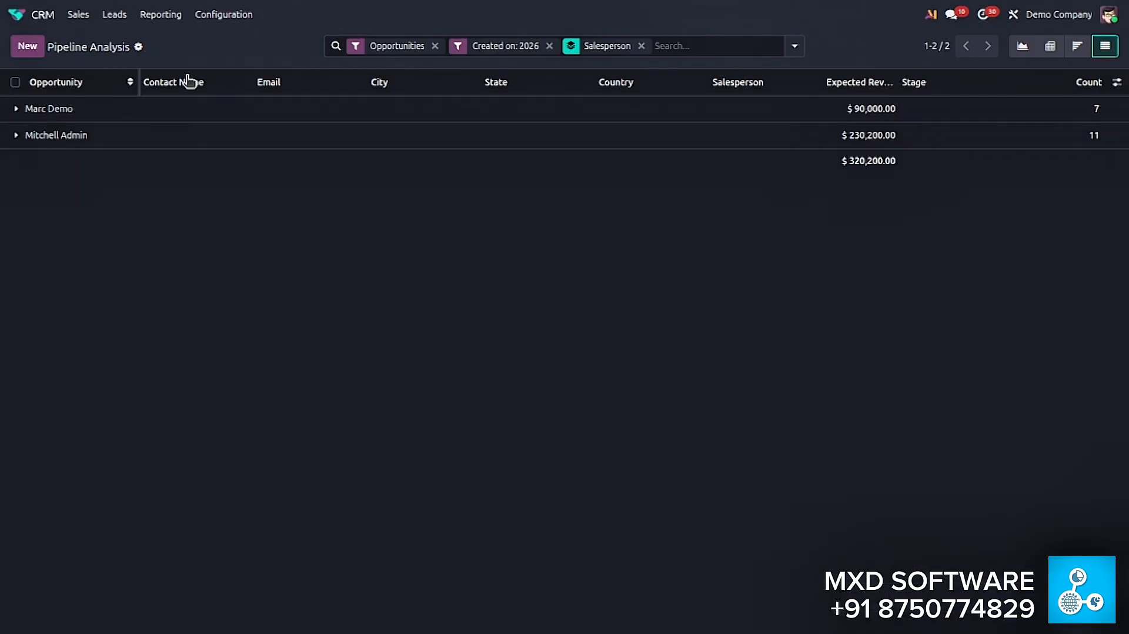
- Search the list with a custom filter rule where Display Name contains "jho"
{"action": "left_click", "coordinate": [698, 45]}
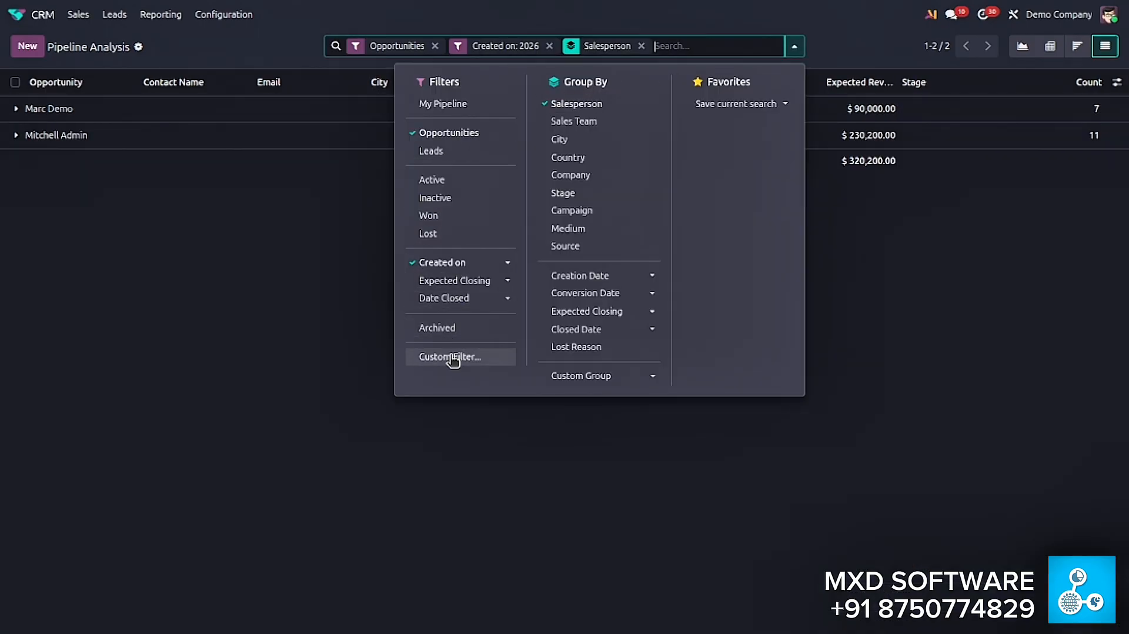
{"action": "left_click", "coordinate": [450, 357]}
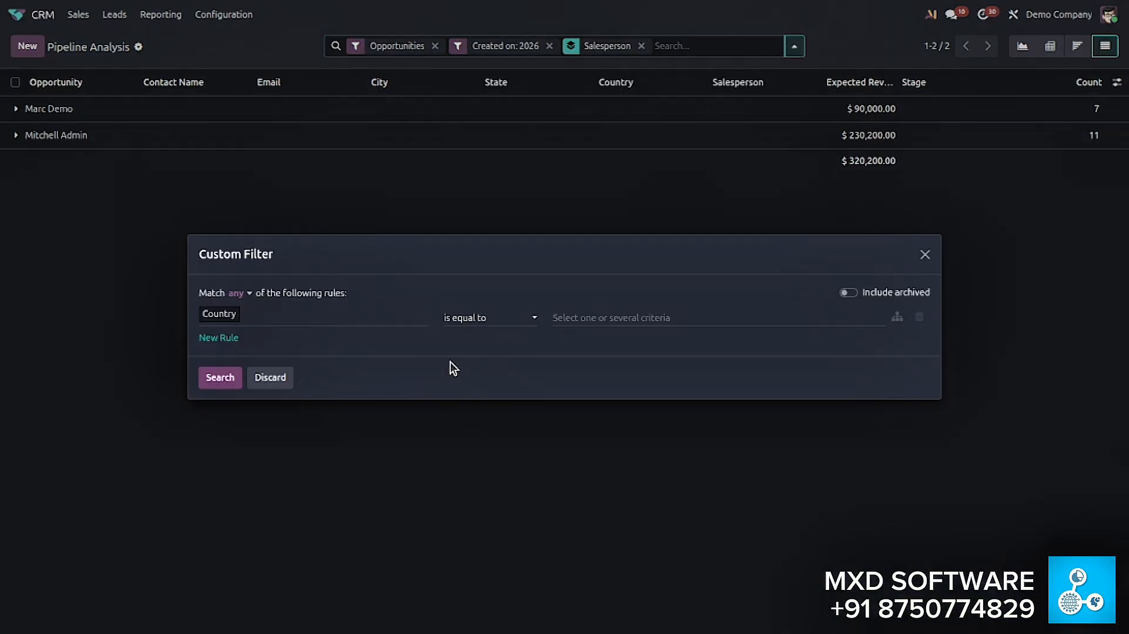
{"action": "left_click", "coordinate": [267, 320]}
{"action": "scroll", "coordinate": [302, 411], "scroll_direction": "down", "scroll_amount": 7}
{"action": "scroll", "coordinate": [307, 464], "scroll_direction": "up", "scroll_amount": 4}
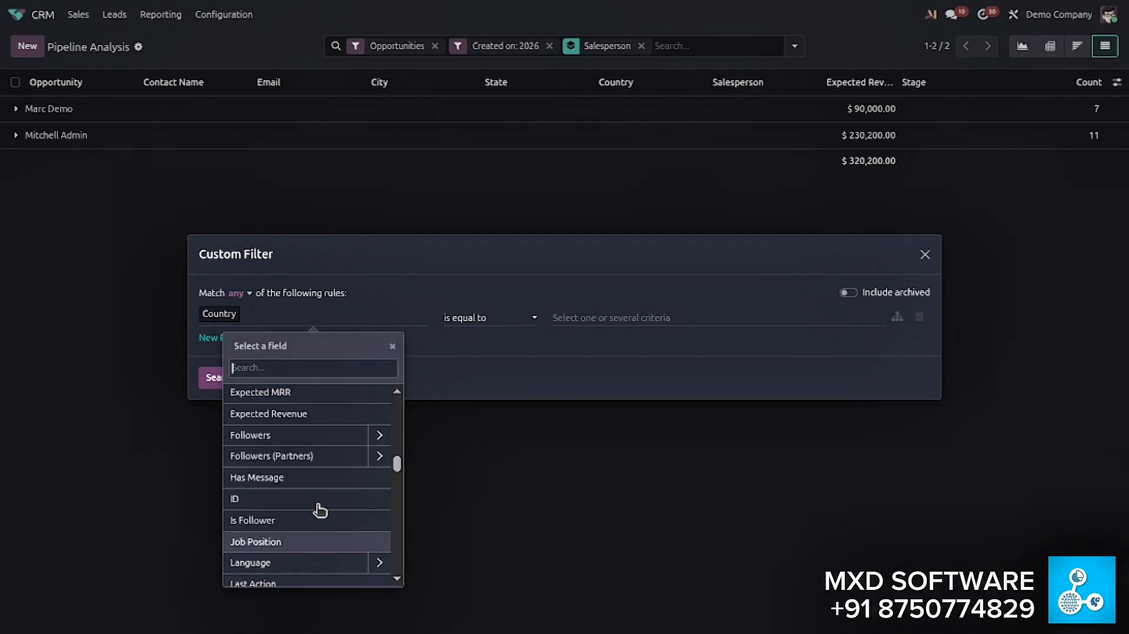
{"action": "left_click", "coordinate": [315, 435]}
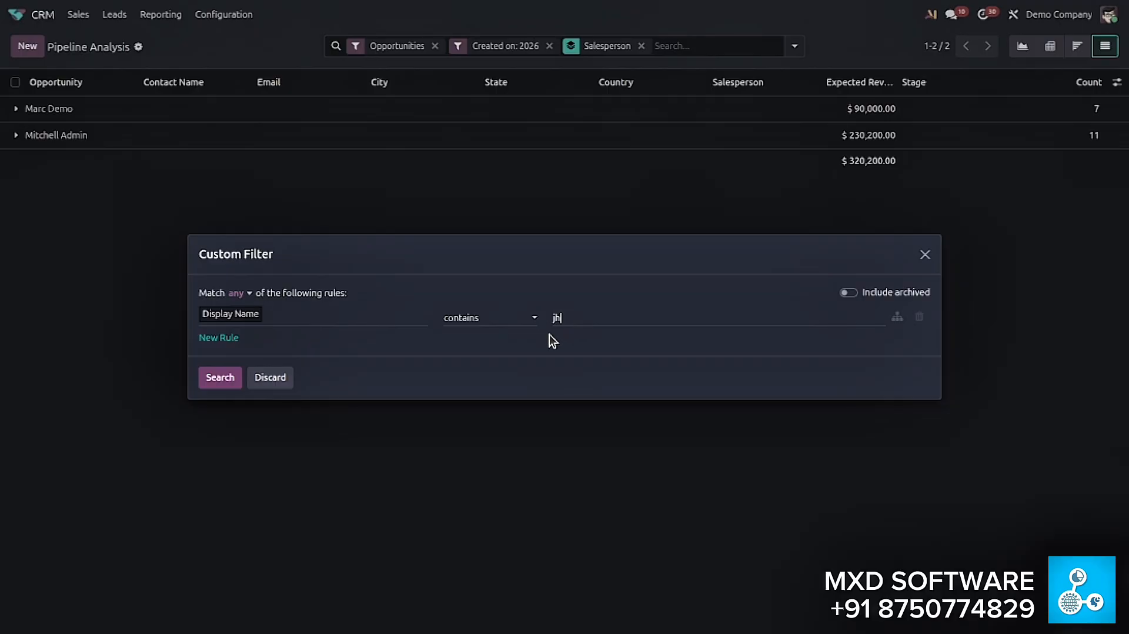
{"action": "key", "text": "BackSpace"}
{"action": "key", "text": "BackSpace"}
{"action": "type", "text": "H"}
{"action": "key", "text": "BackSpace"}
{"action": "type", "text": "jho"}
{"action": "left_click", "coordinate": [222, 377]}
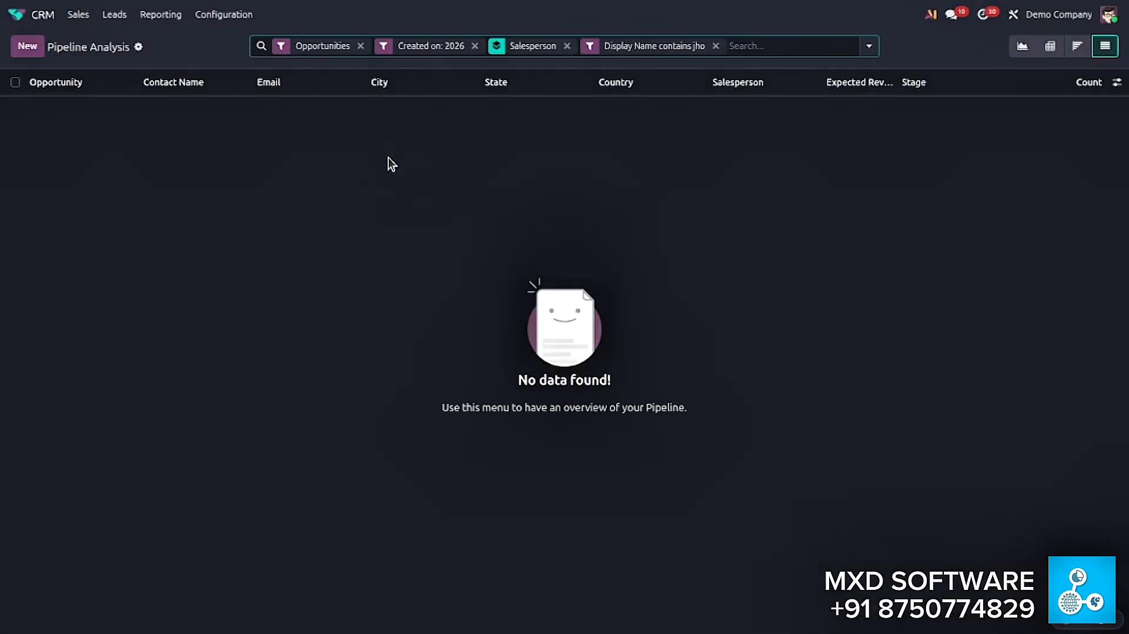
- Remove the Display Name custom filter and the Salesperson grouping from the Pipeline Analysis list
{"action": "left_click", "coordinate": [715, 46]}
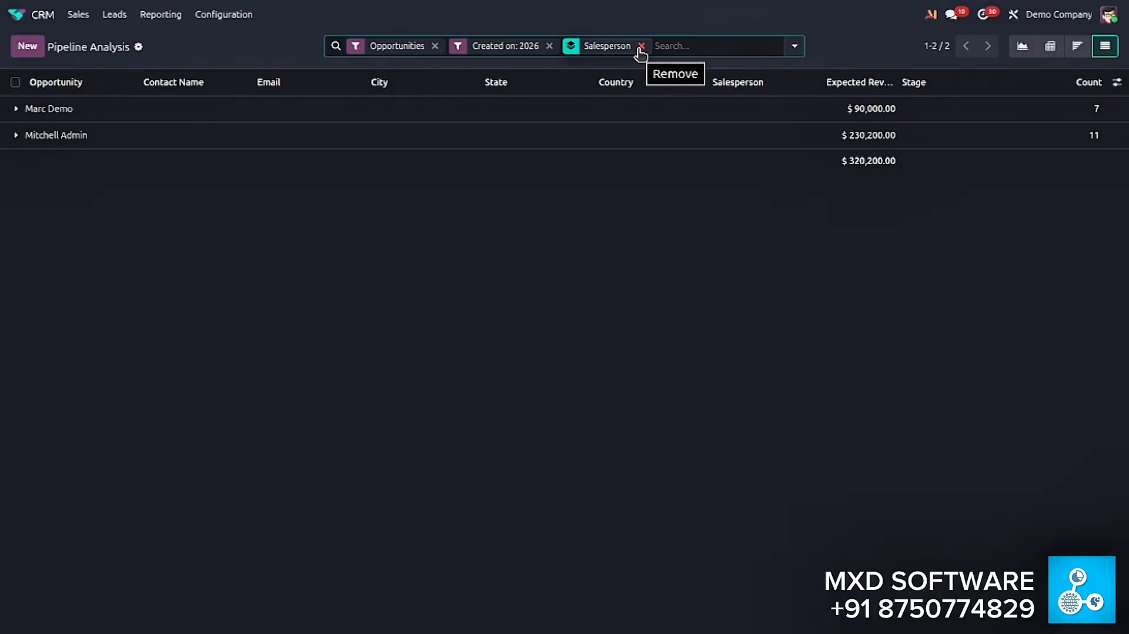
{"action": "left_click", "coordinate": [641, 46]}
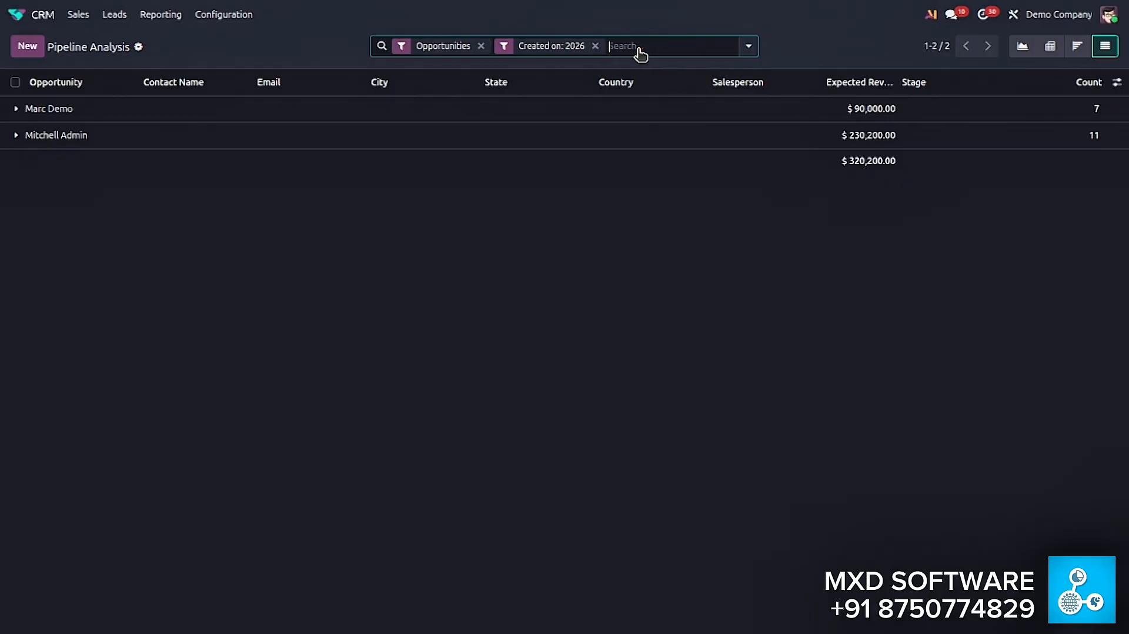